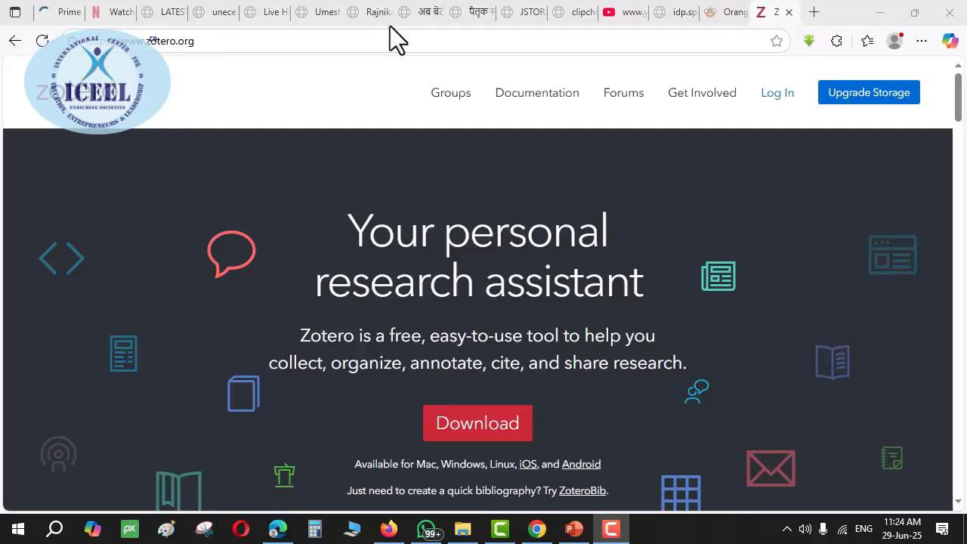
Restart the Zotero 7 for Windows installer download from zotero.org in Edge, then bring up the Google Meet call
click(483, 425)
click(833, 112)
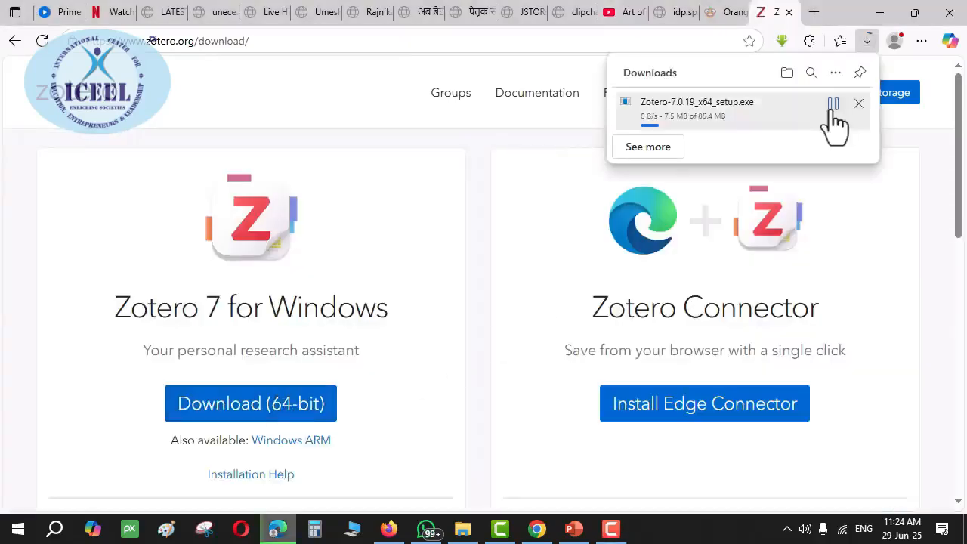
click(833, 112)
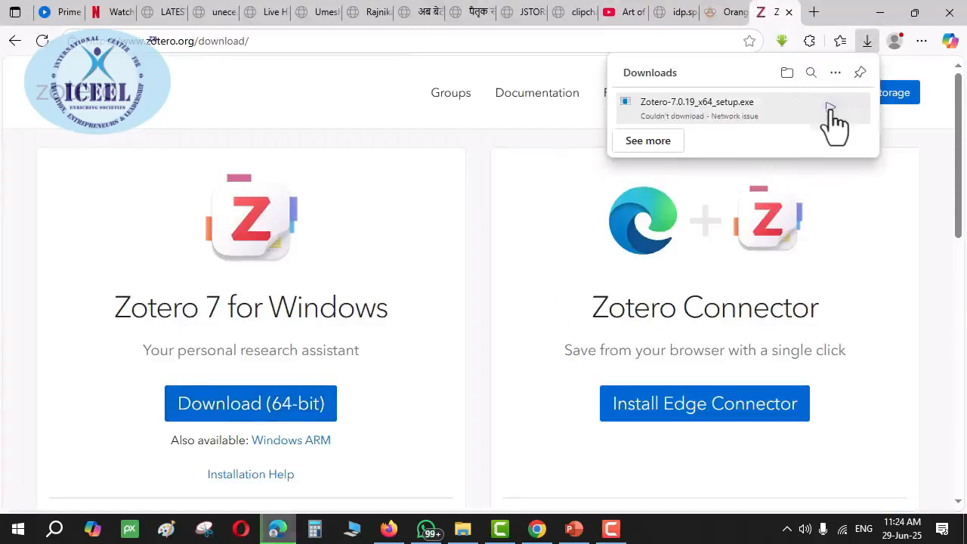
click(833, 112)
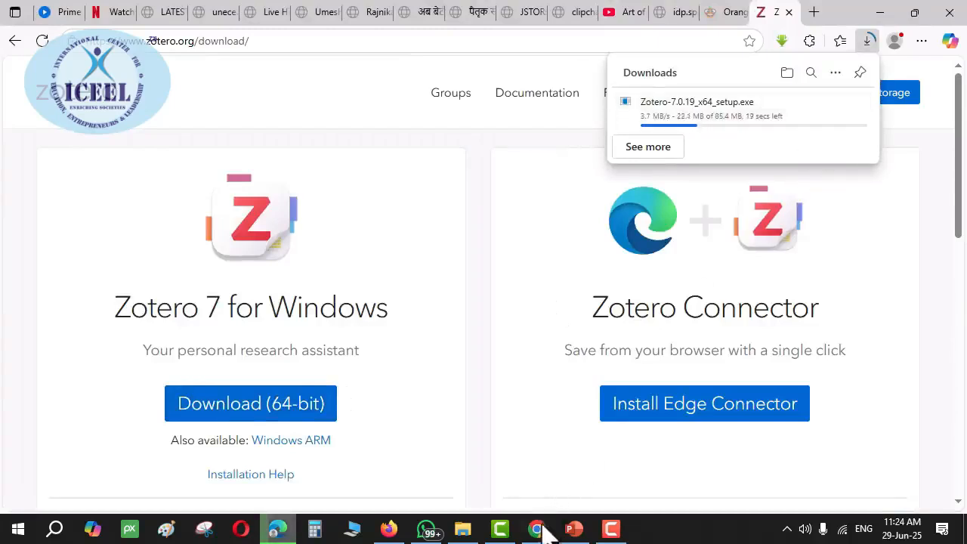
click(537, 529)
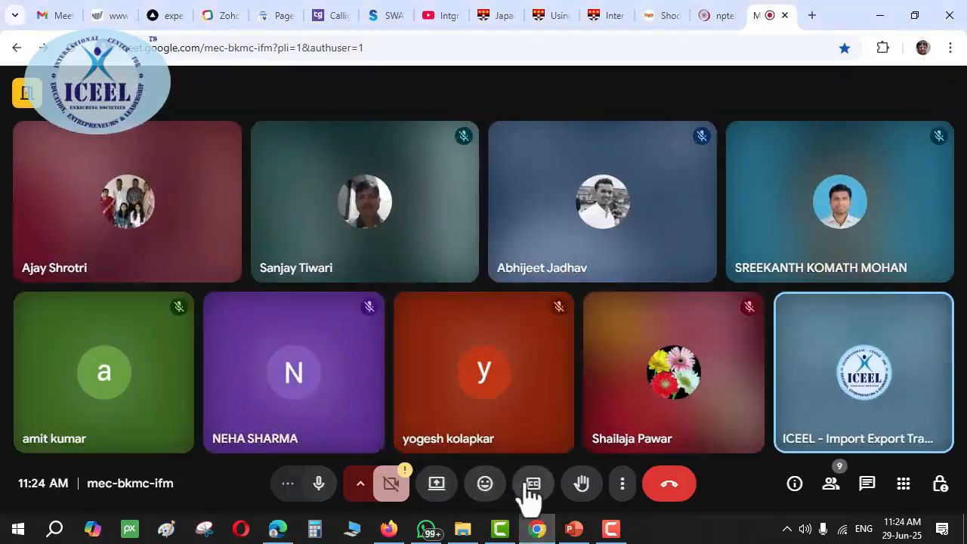
Present the entire screen in Google Meet, then resume the Zotero installer download in Edge
click(439, 486)
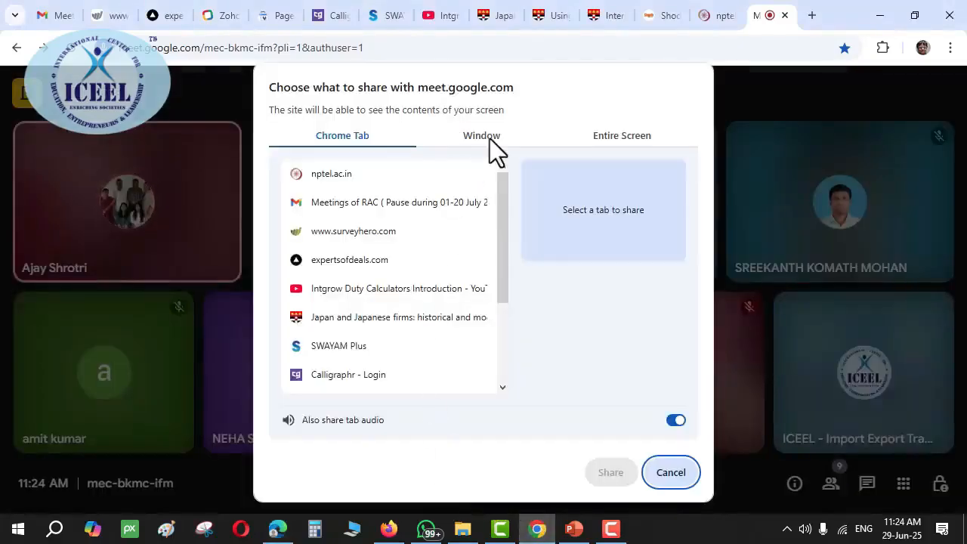
click(490, 139)
click(622, 135)
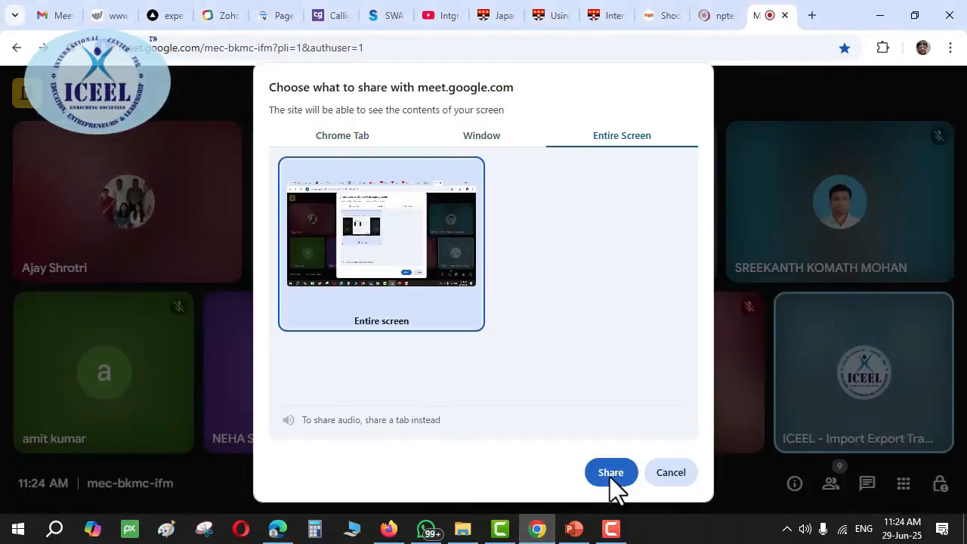
click(611, 476)
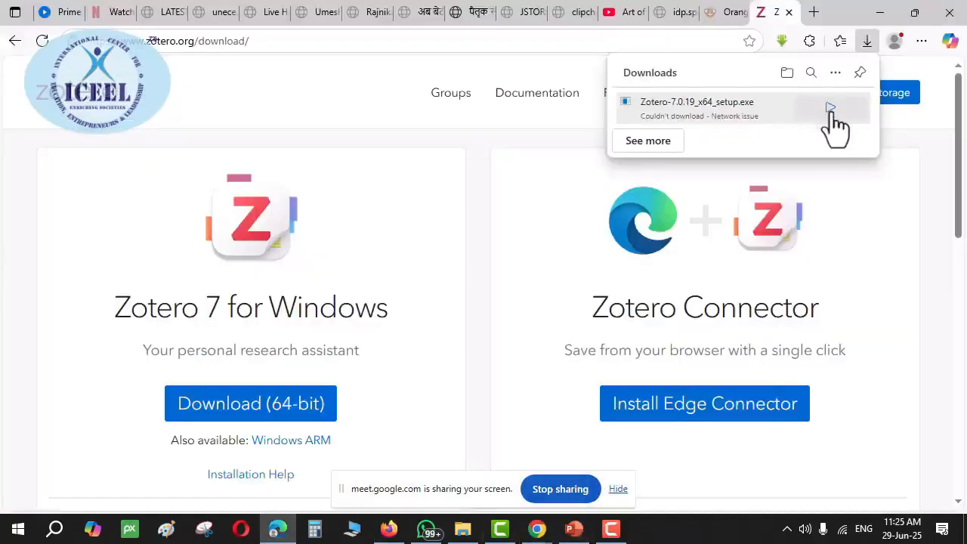
click(832, 105)
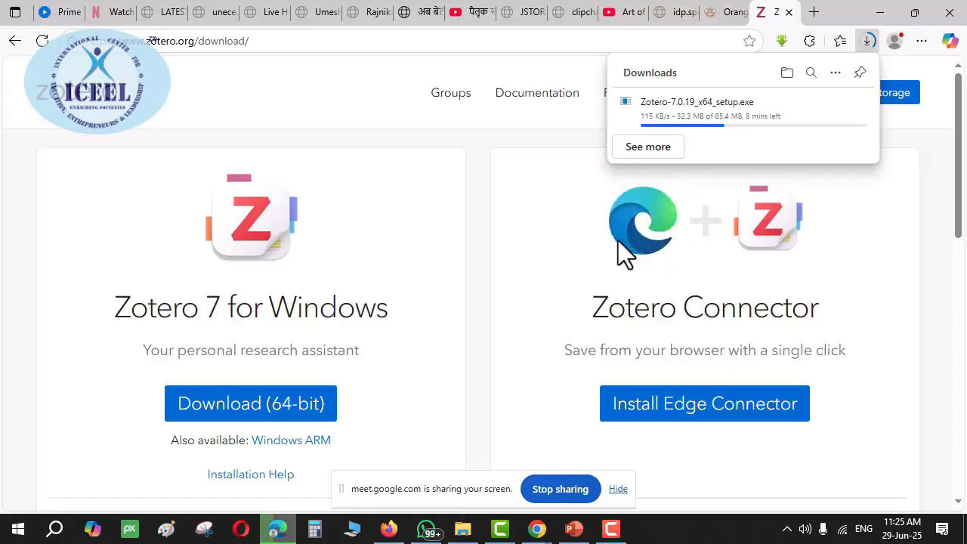
Copy the zotero.org download link from slide 5 'Link to Download' and open it in Firefox
key(alt+Tab)
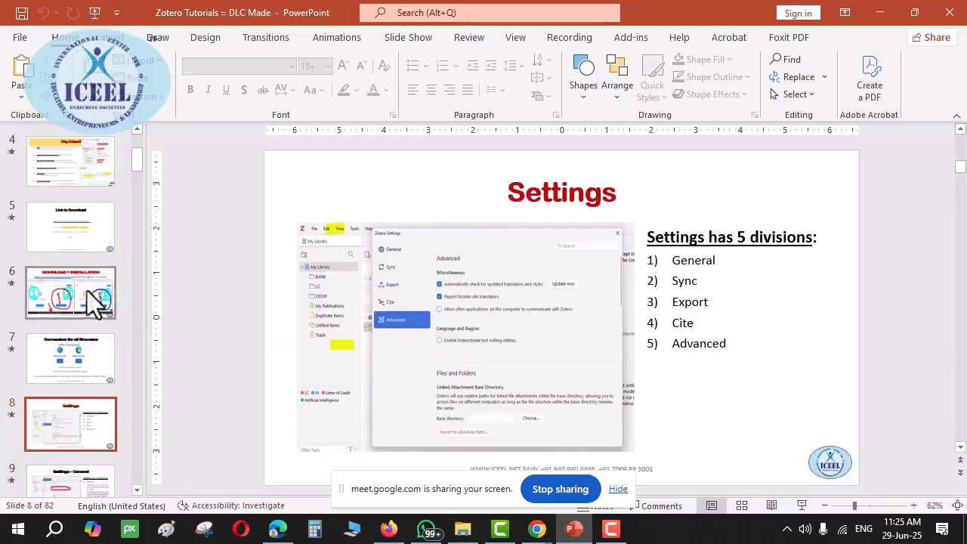
click(75, 244)
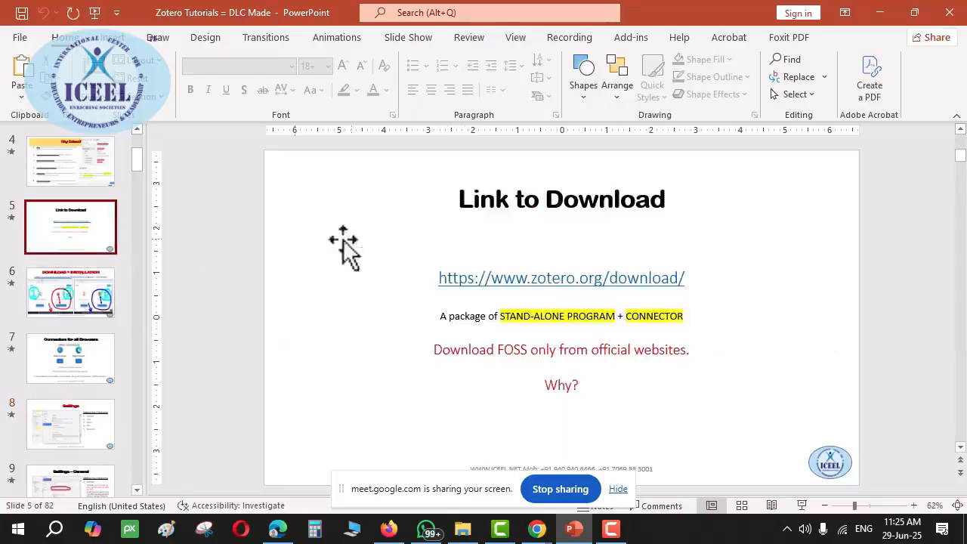
triple_click(540, 279)
key(ctrl+c)
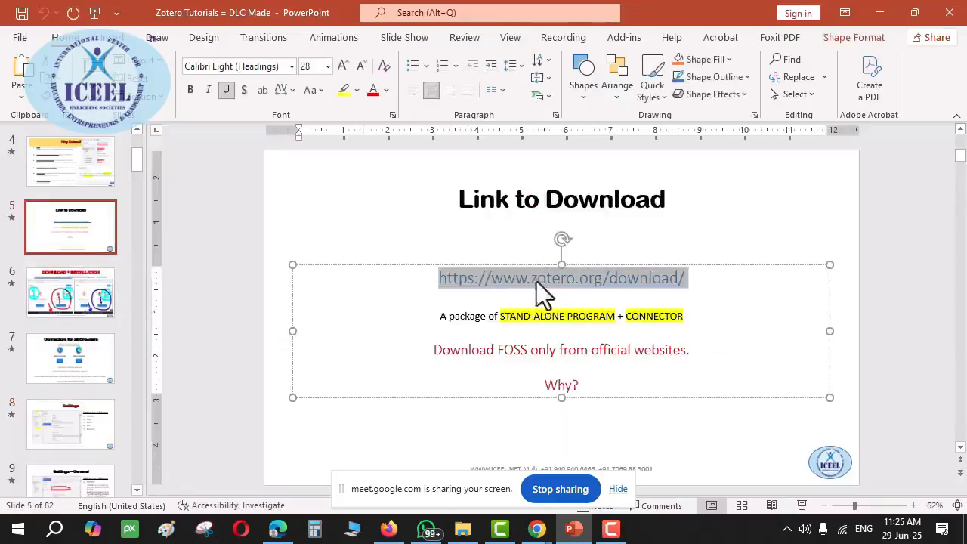
click(390, 528)
key(ctrl+v)
key(Return)
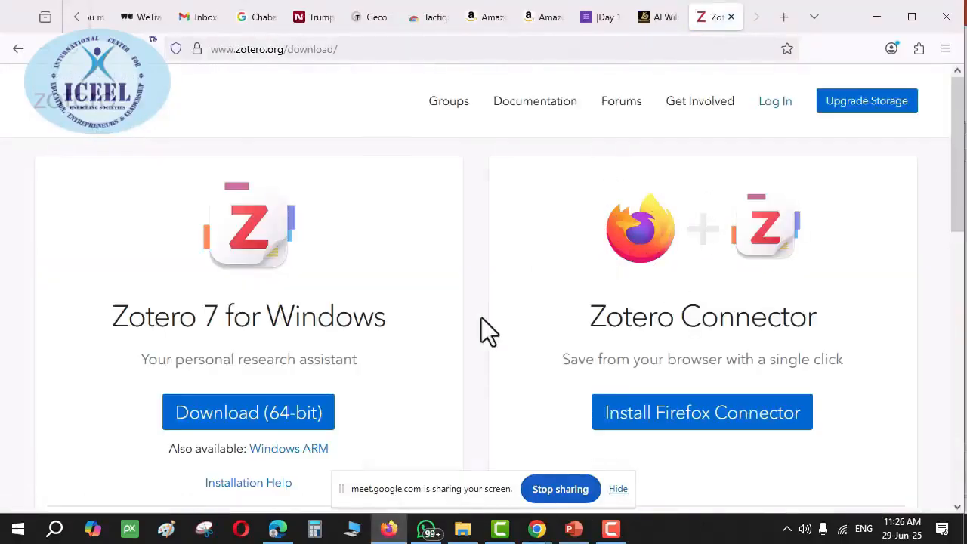
Resume the Zotero-7.0.19_x64_setup.exe download in Edge and show the finished file in its folder
click(281, 532)
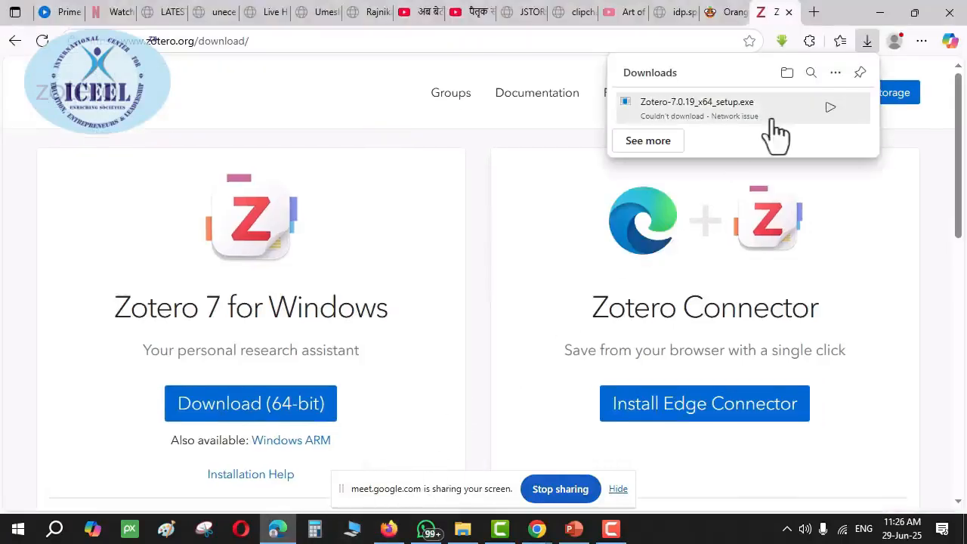
click(830, 105)
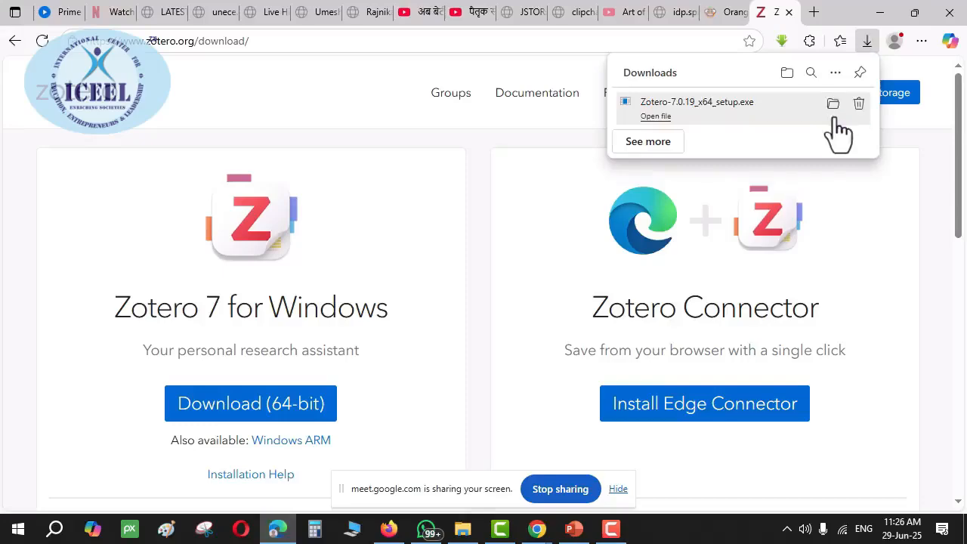
click(837, 119)
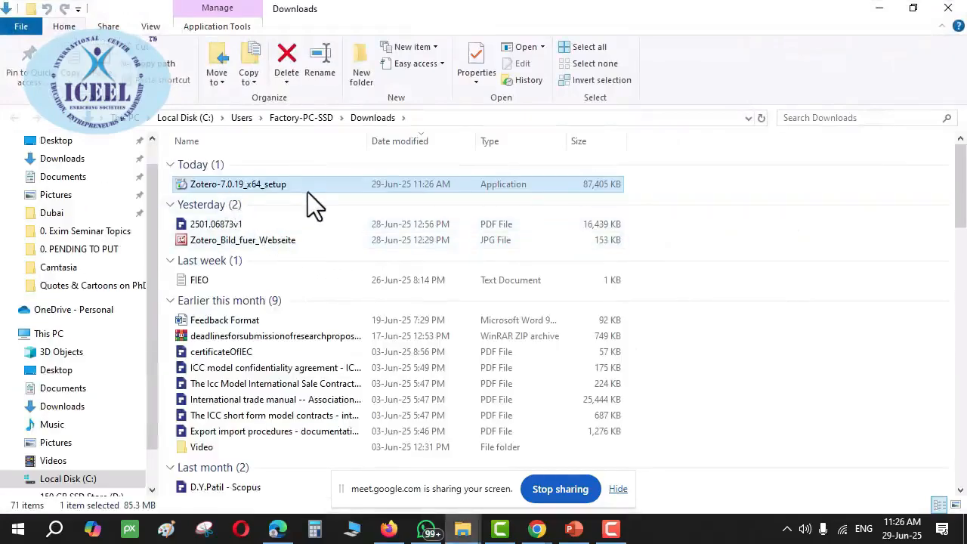
Run the Zotero setup file as administrator and continue past the Welcome page to Setup Type
right_click(230, 185)
click(326, 76)
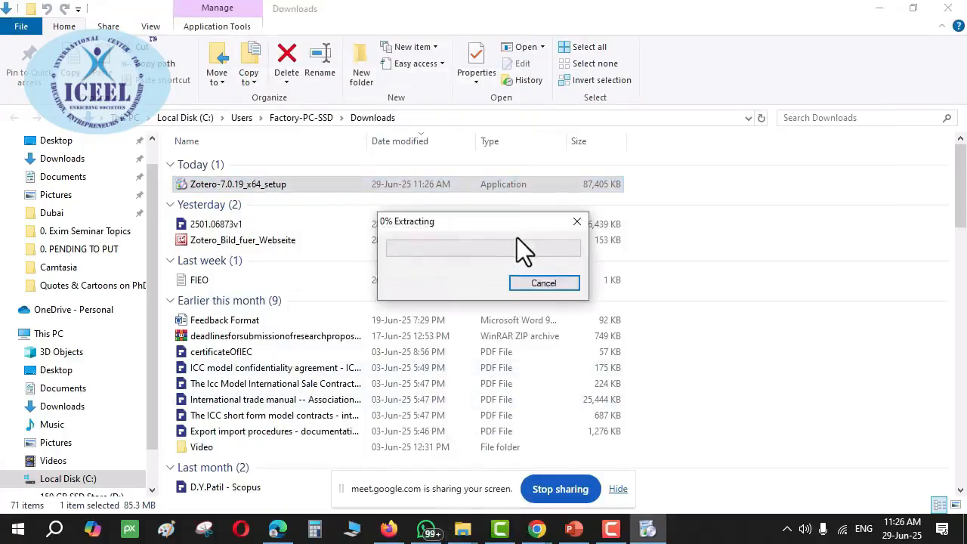
click(389, 529)
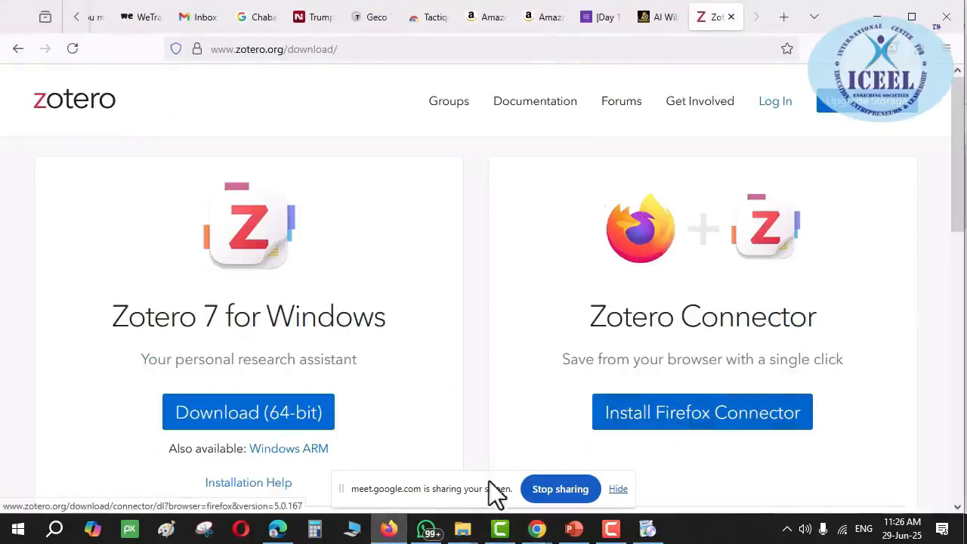
click(648, 530)
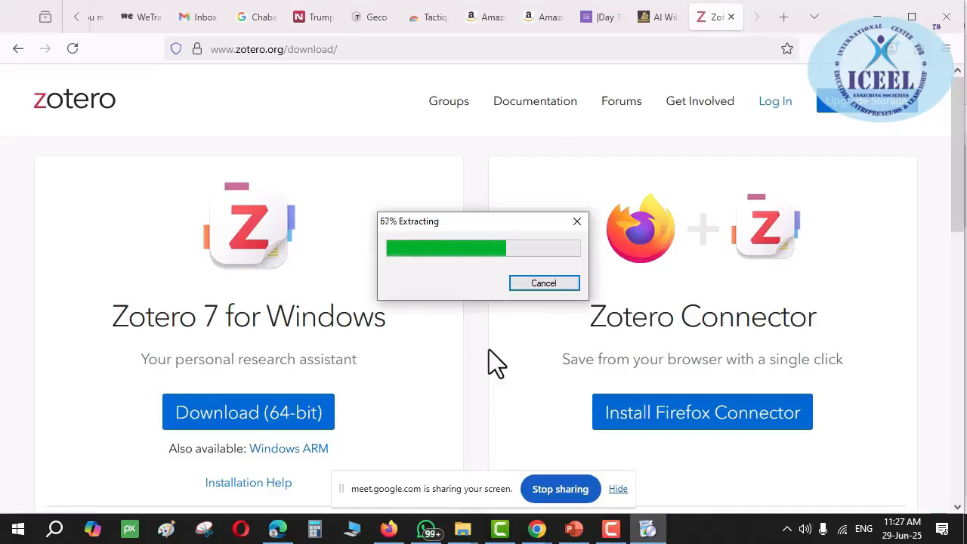
click(565, 387)
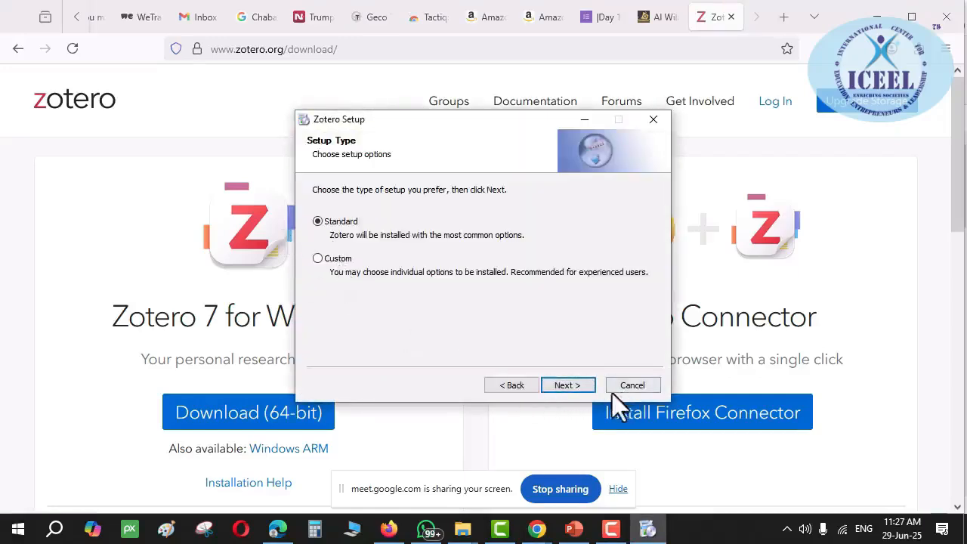
Install Zotero with the Standard setup type, without launching it afterwards, and finish the wizard
click(568, 386)
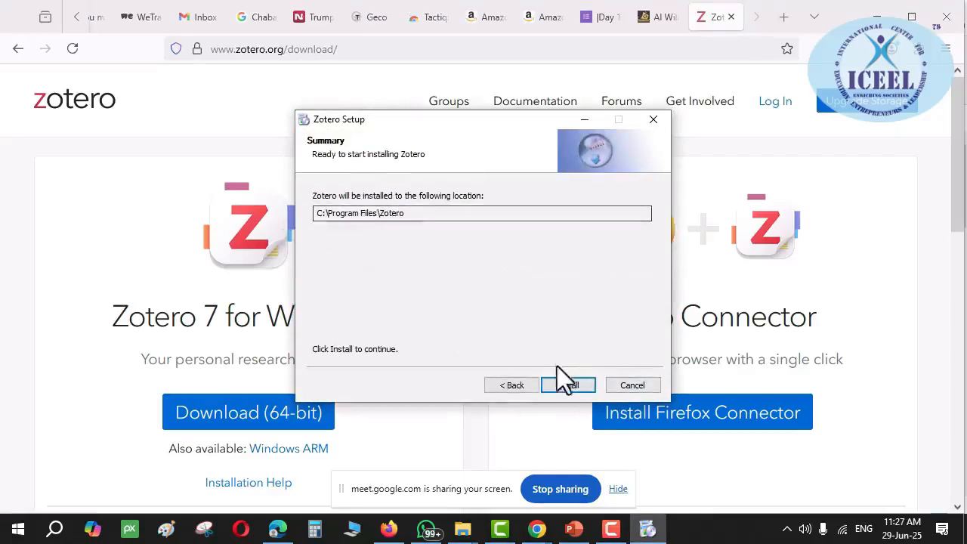
click(568, 386)
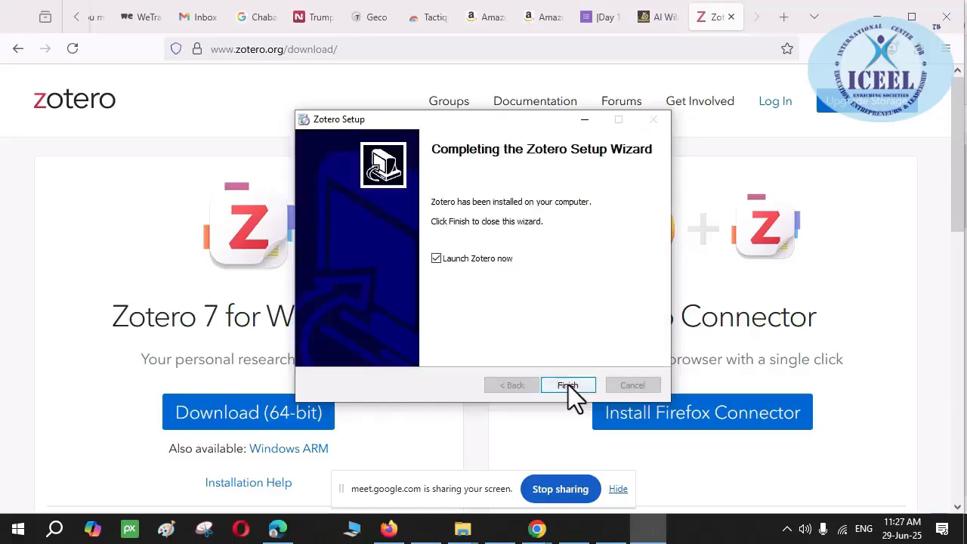
click(436, 258)
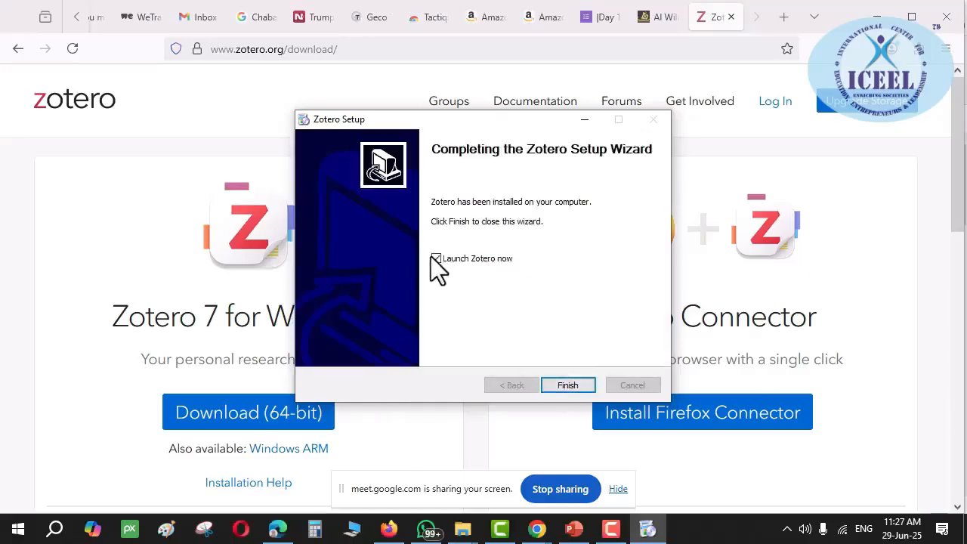
click(576, 383)
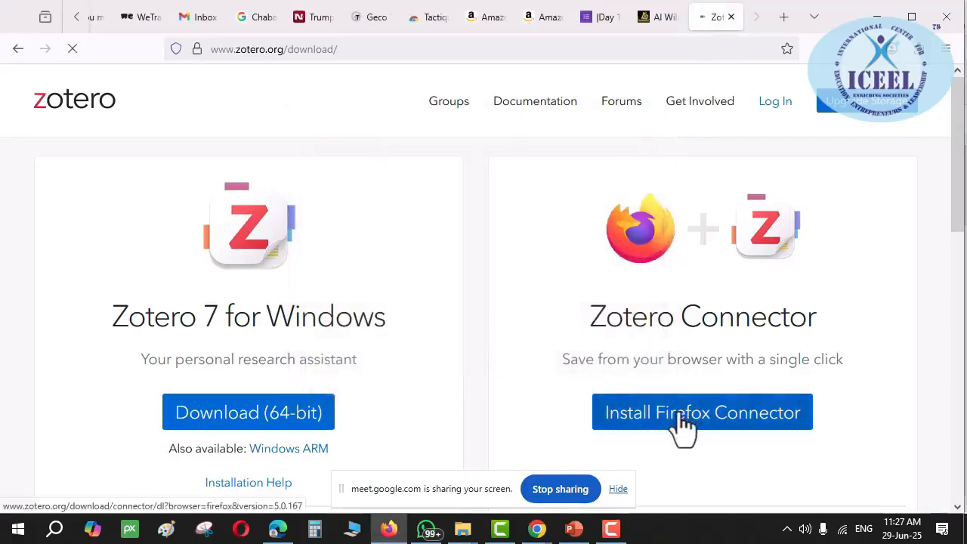
click(30, 533)
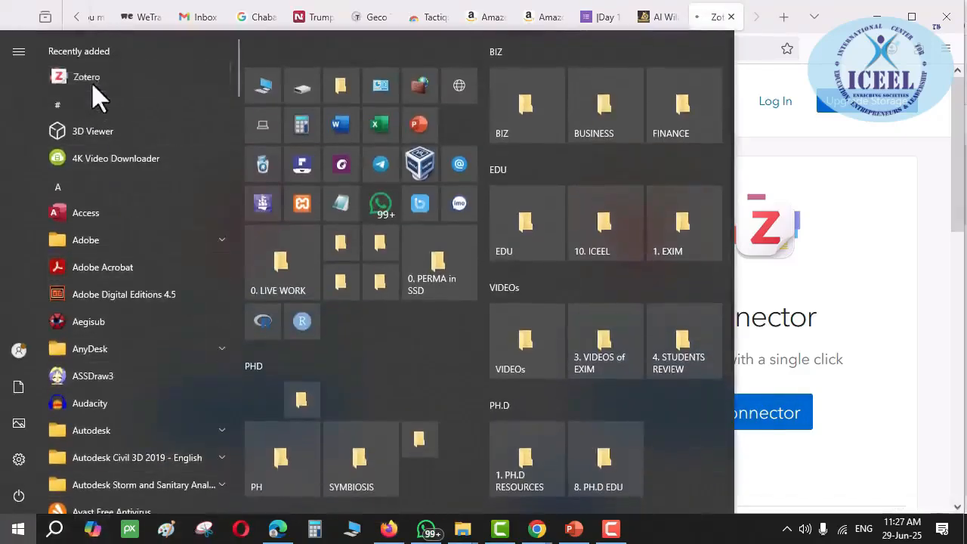
Launch Zotero from the Start menu and request the Zotero Connector install in Firefox
click(92, 82)
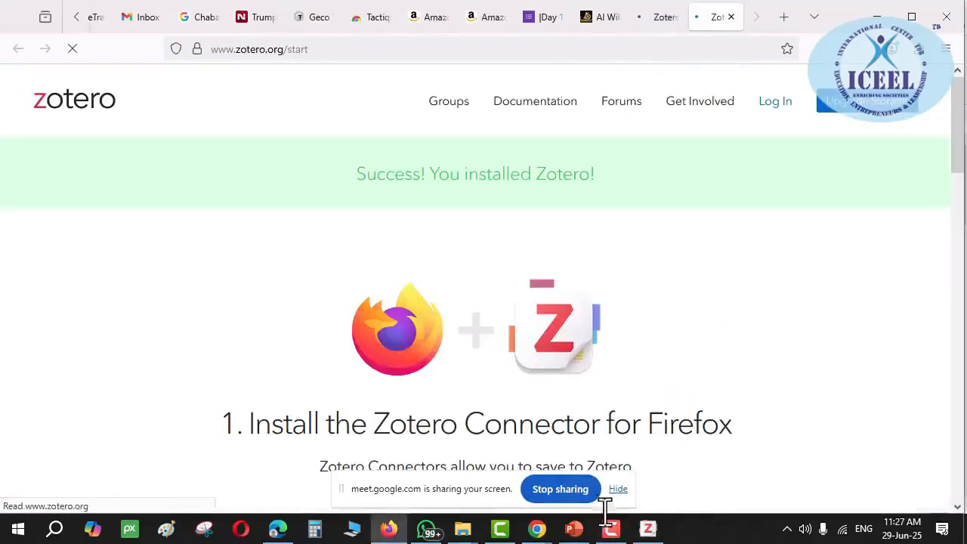
click(618, 490)
scroll(566, 324, down, 4)
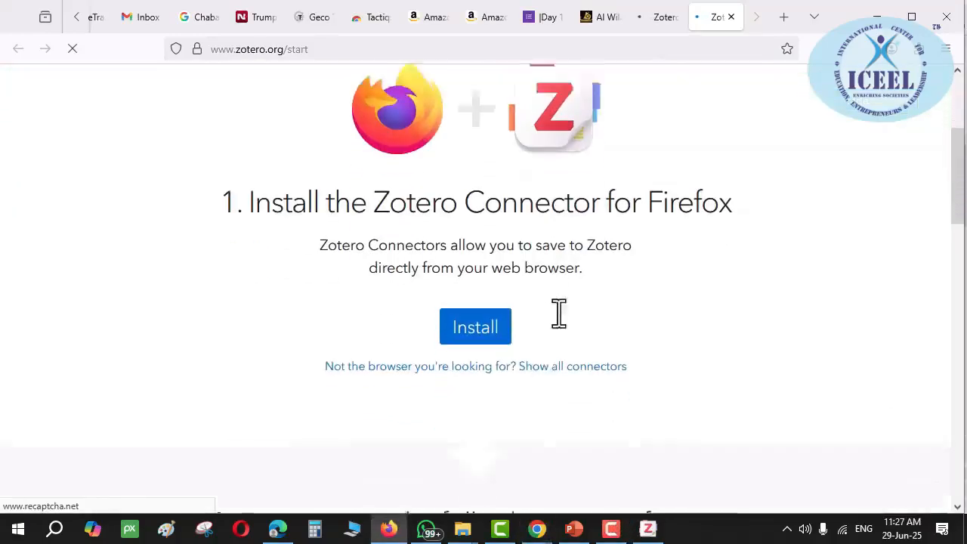
scroll(336, 272, up, 4)
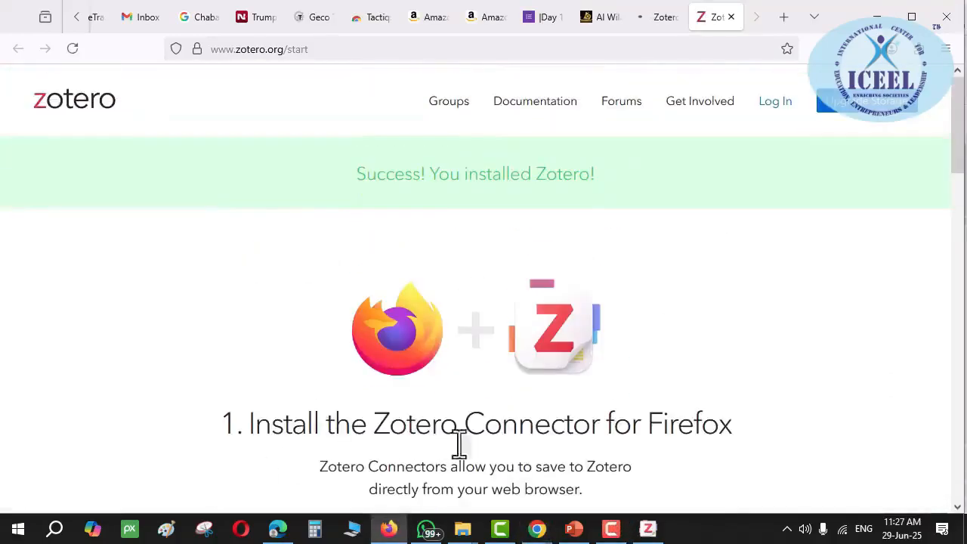
scroll(594, 416, down, 3)
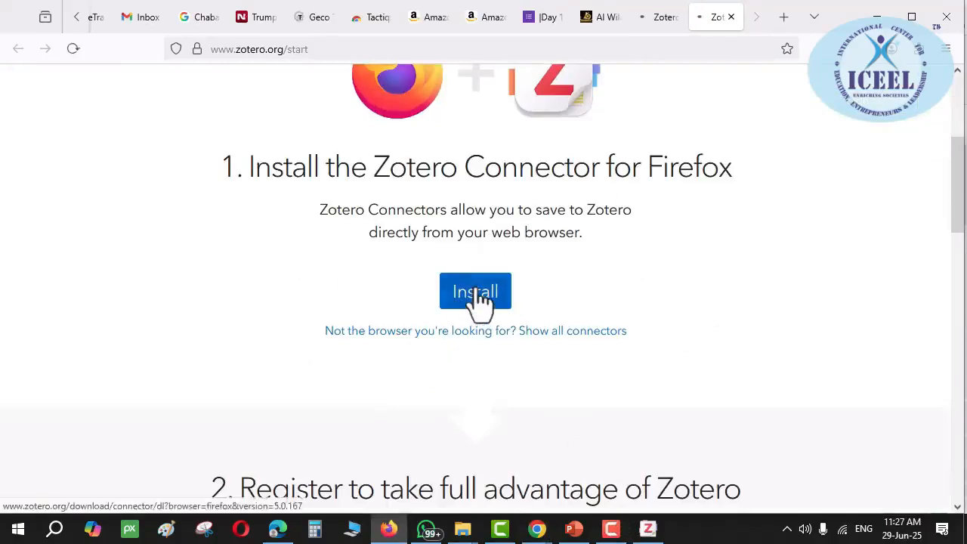
click(476, 300)
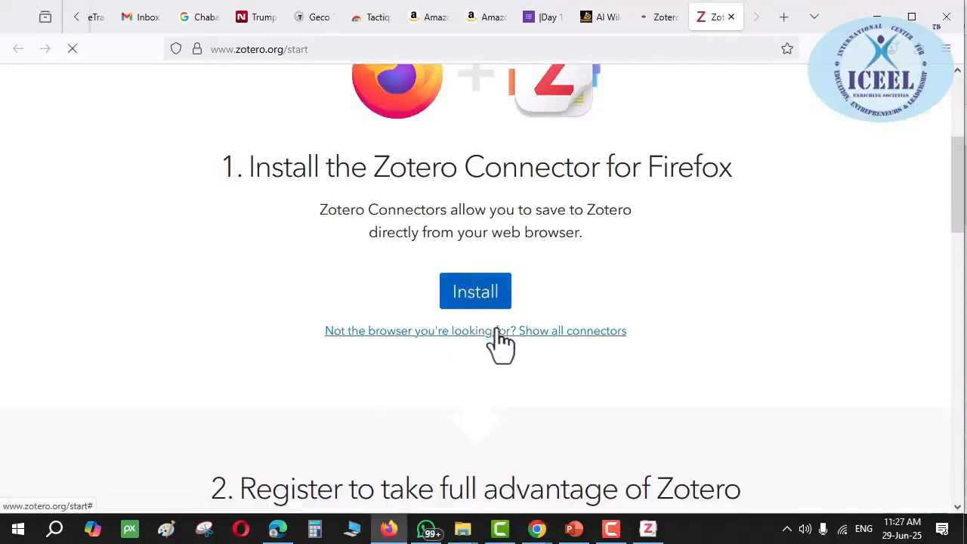
Maximise the Zotero window, then bring the PowerPoint slides to the front
click(647, 527)
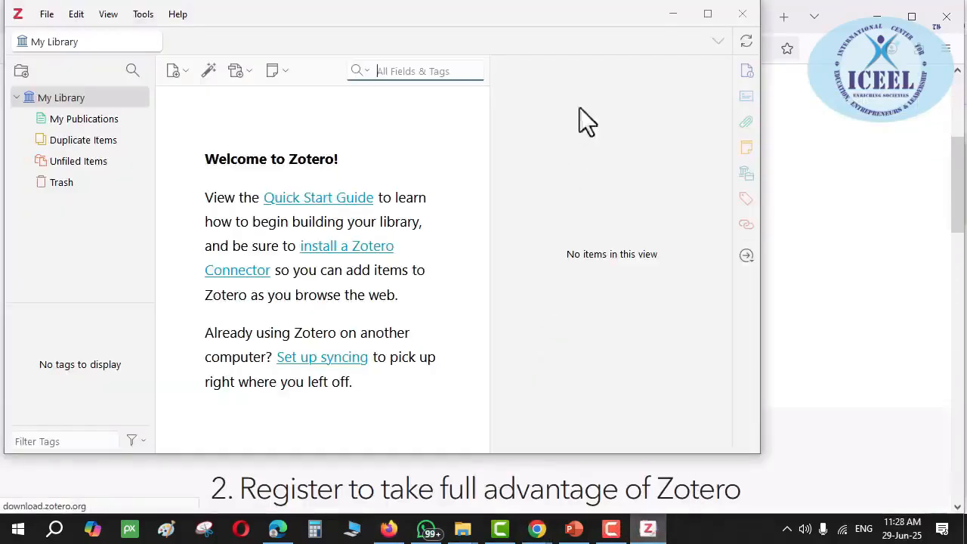
double_click(604, 15)
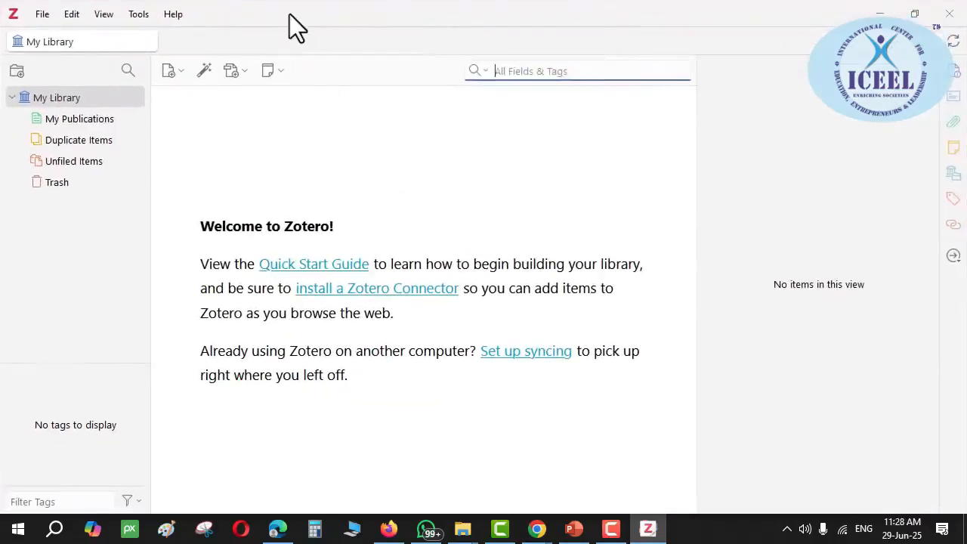
click(578, 532)
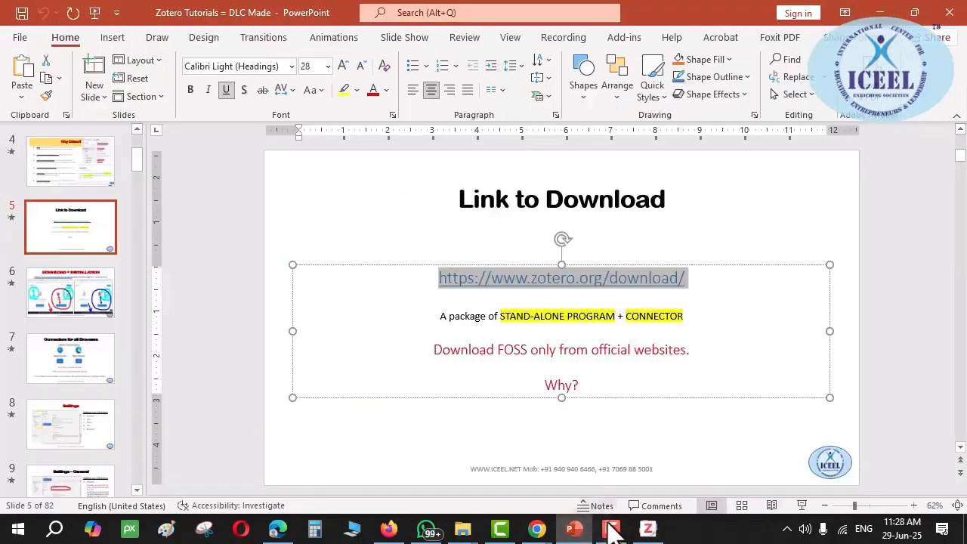
click(612, 532)
Switch back to the empty Zotero My Library window
click(648, 530)
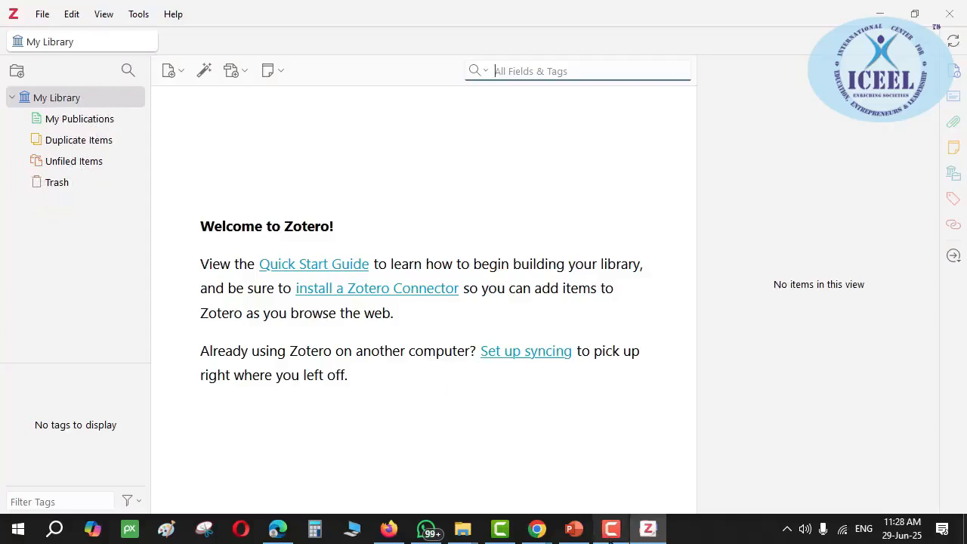
Minimise Zotero to reveal slide 5 'Link to Download' in PowerPoint
click(646, 532)
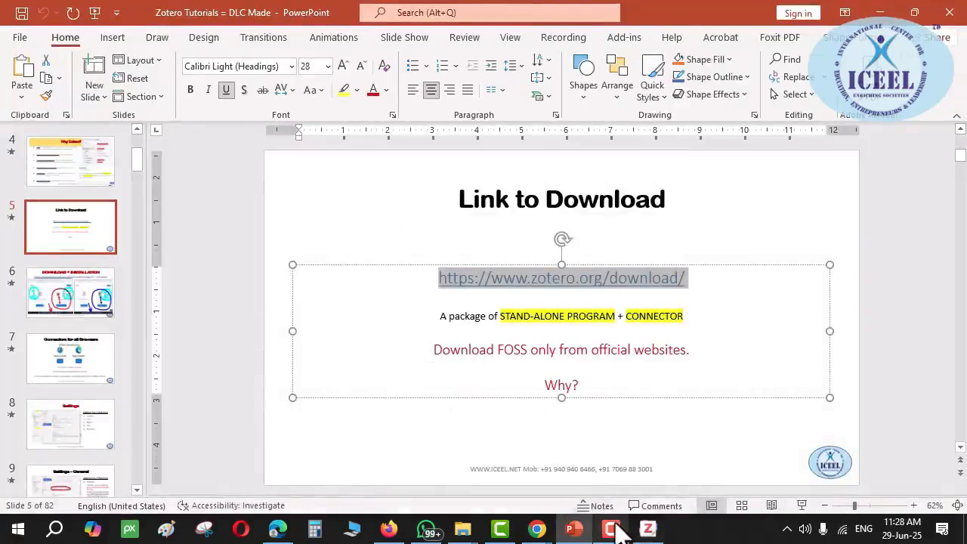
Confirm in Firefox's extension manager that Zotero Connector isn't installed, then return to the connector page
click(388, 528)
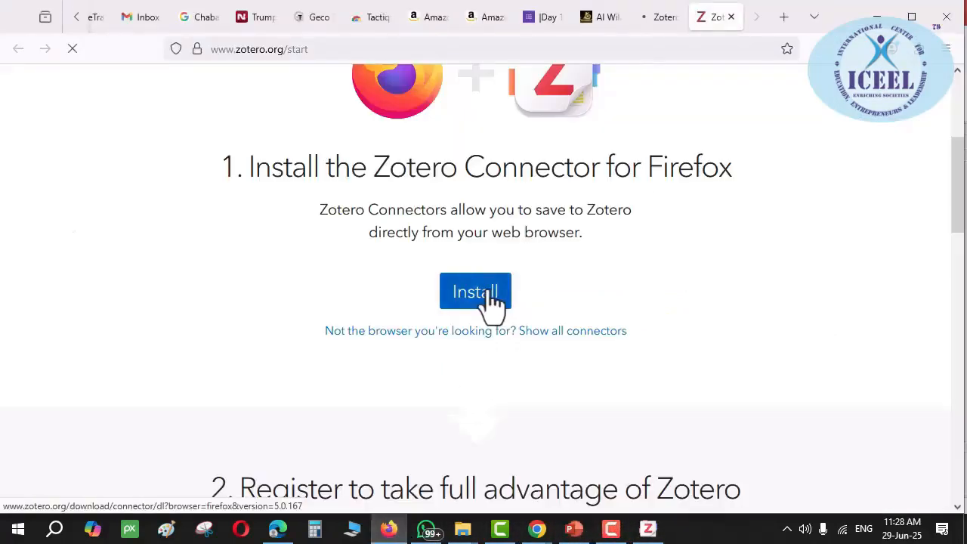
click(658, 19)
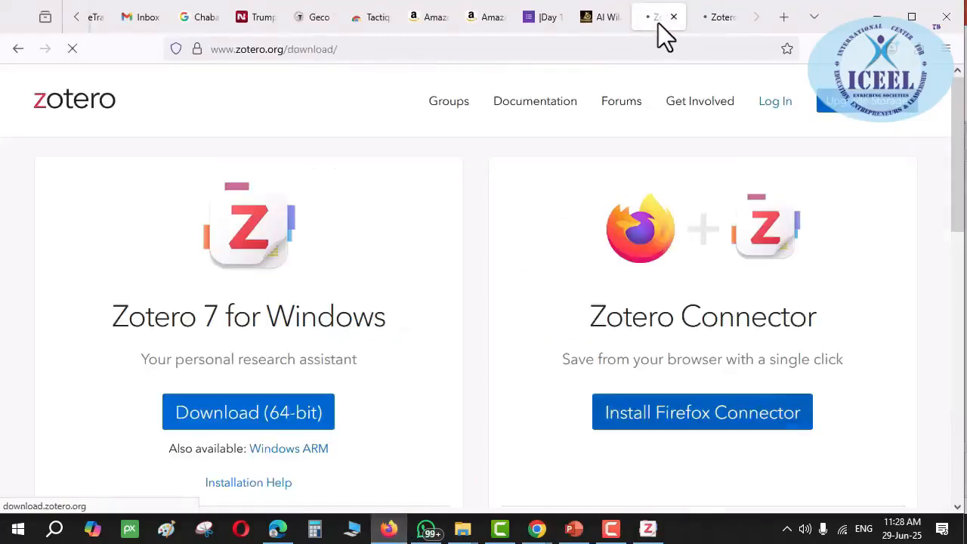
click(717, 18)
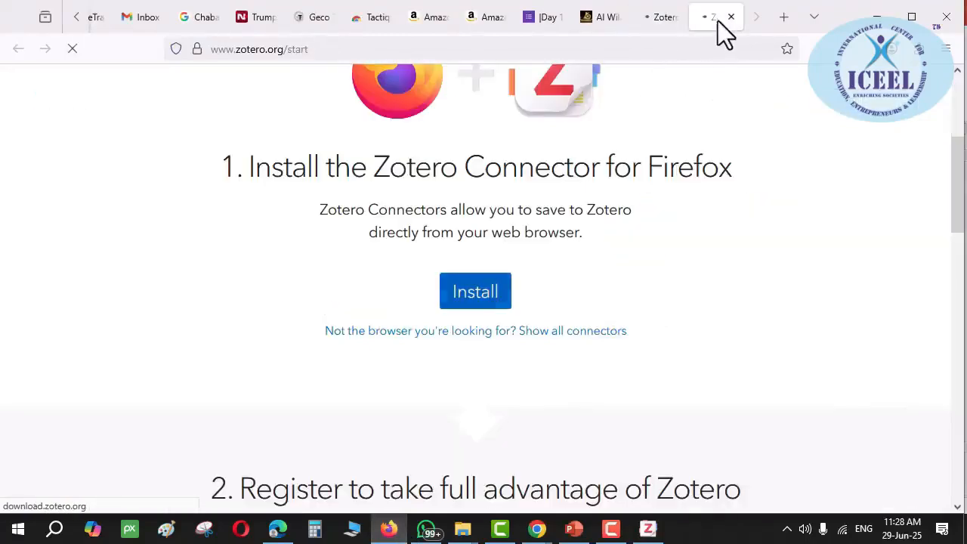
click(920, 52)
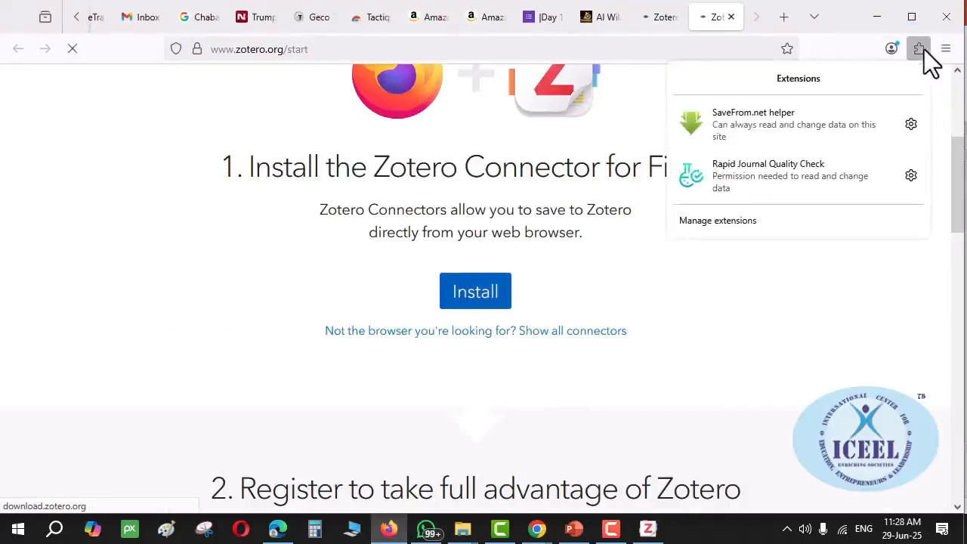
click(723, 221)
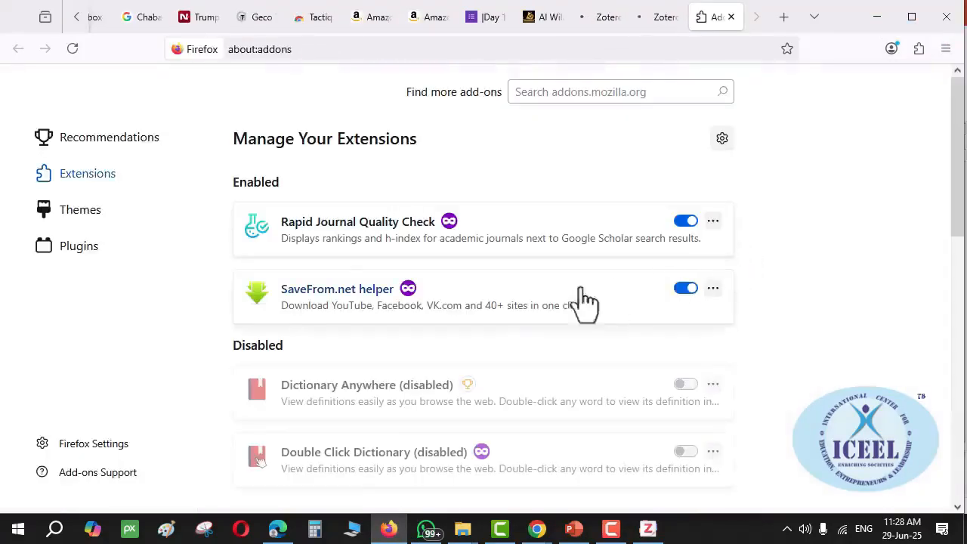
click(731, 16)
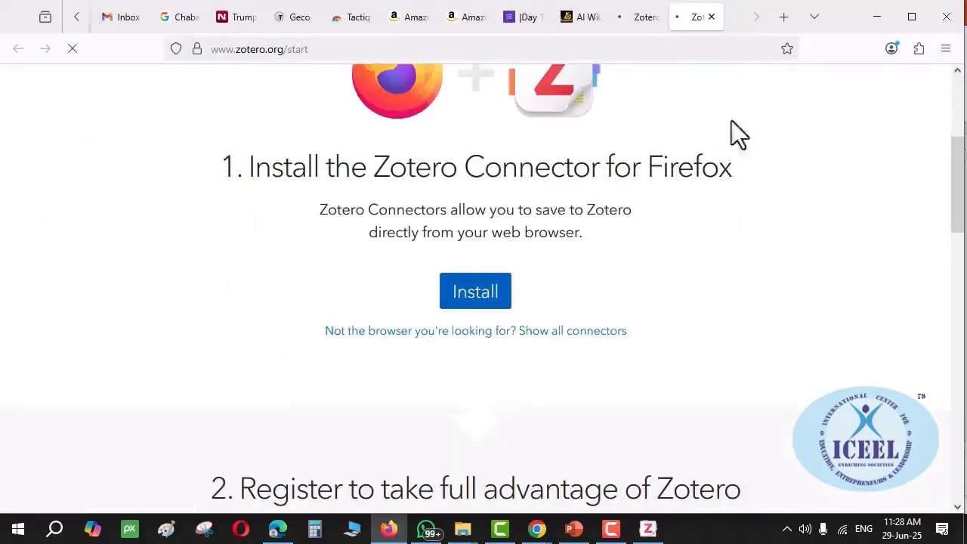
click(658, 20)
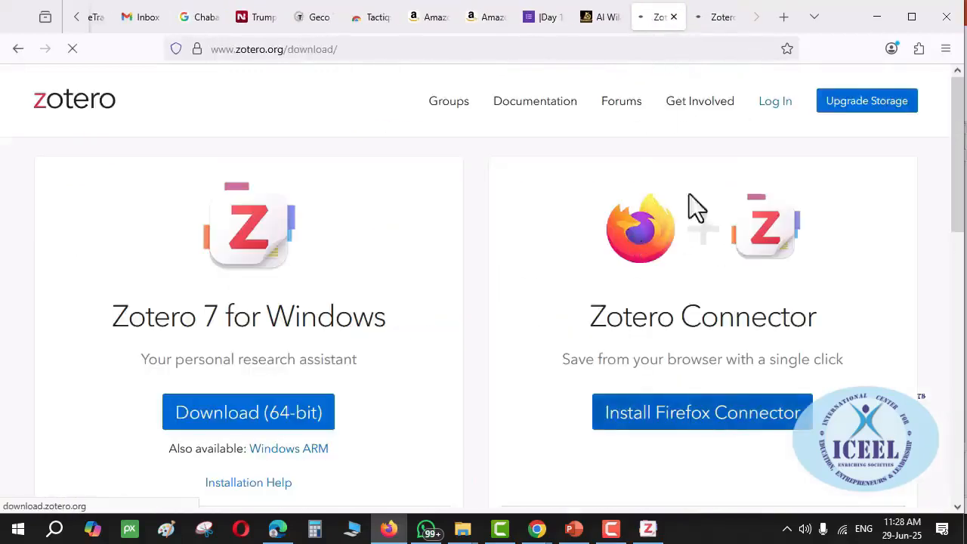
click(711, 18)
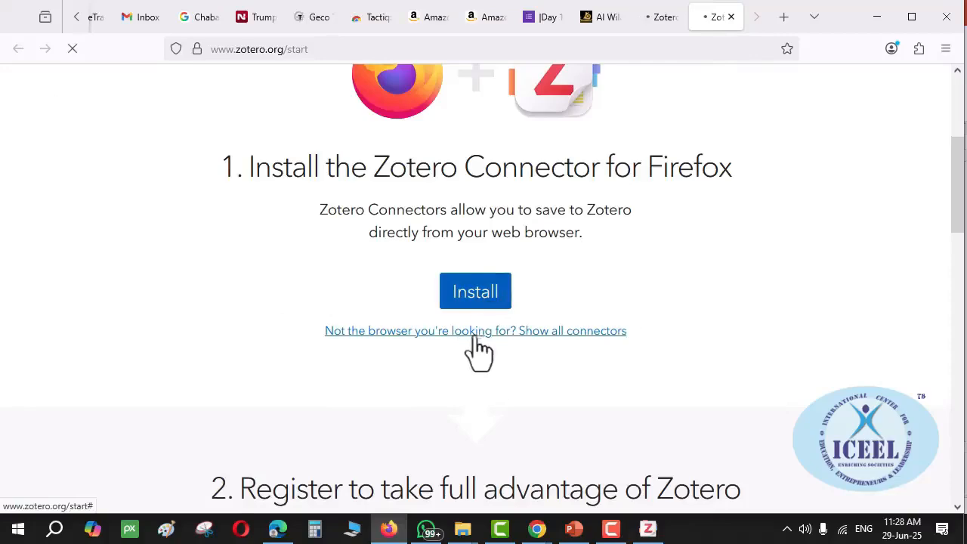
Start installing the Zotero Connector for Firefox, then hide the Zotero desktop app
scroll(478, 341, down, 3)
scroll(474, 314, up, 5)
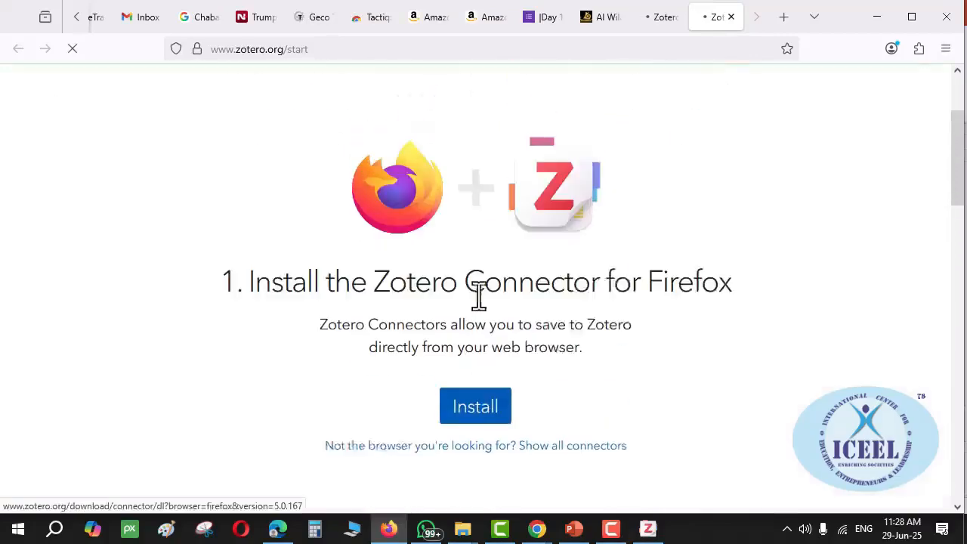
click(477, 422)
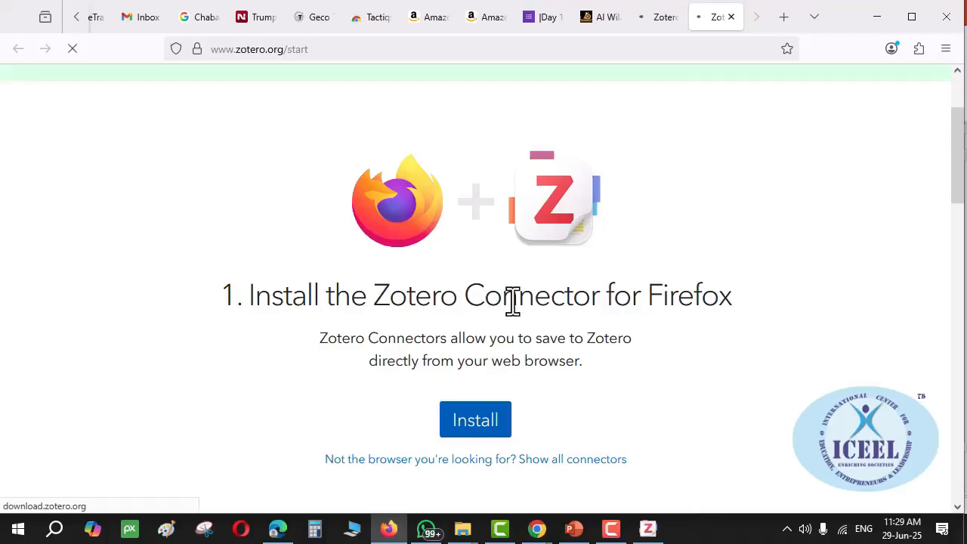
click(644, 527)
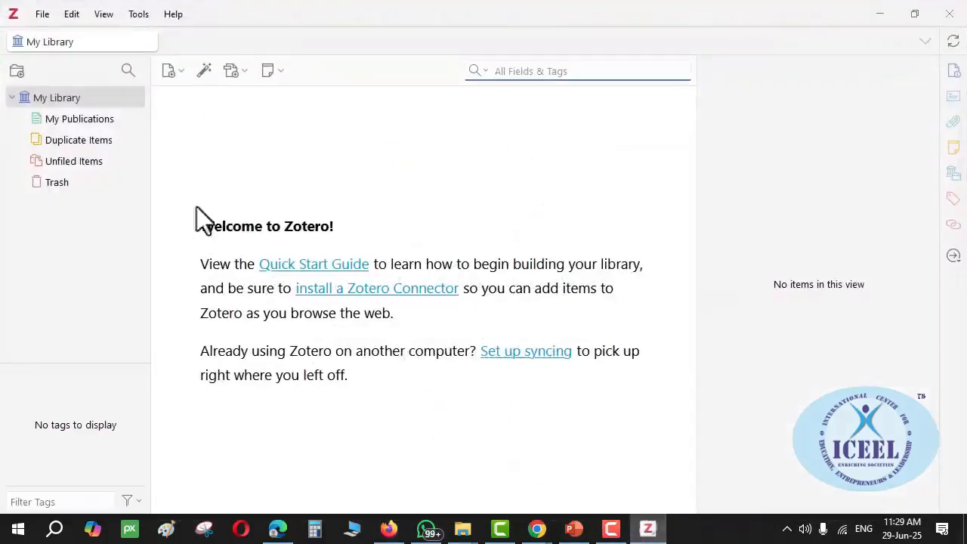
click(887, 13)
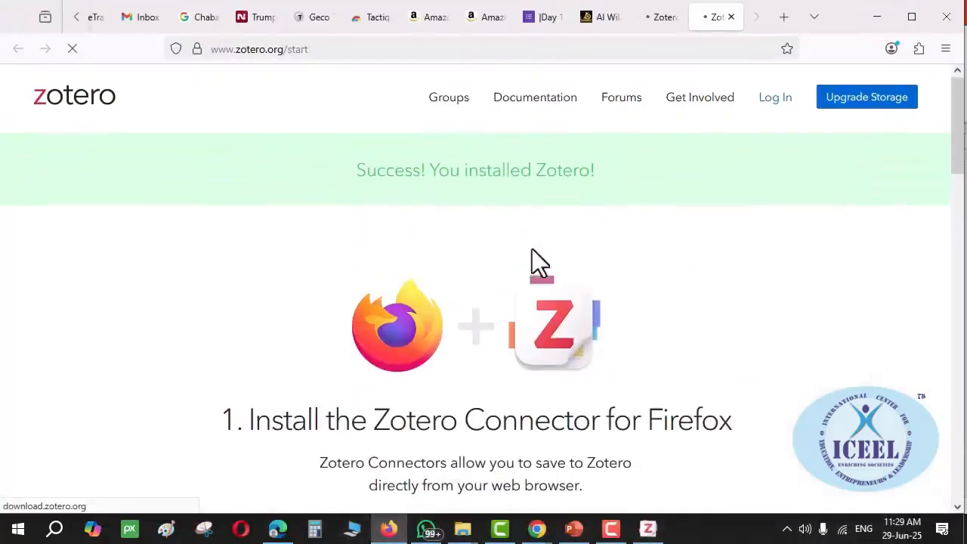
Highlight the Zotero install Success banner and open the Edge Zotero Connector link
drag(382, 176, 582, 175)
double_click(581, 175)
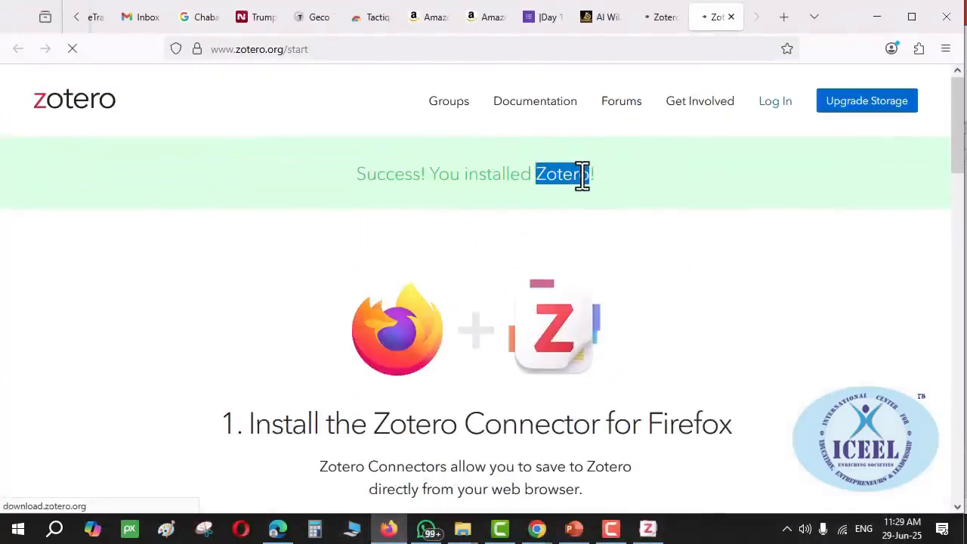
scroll(581, 175, down, 2)
scroll(558, 249, down, 2)
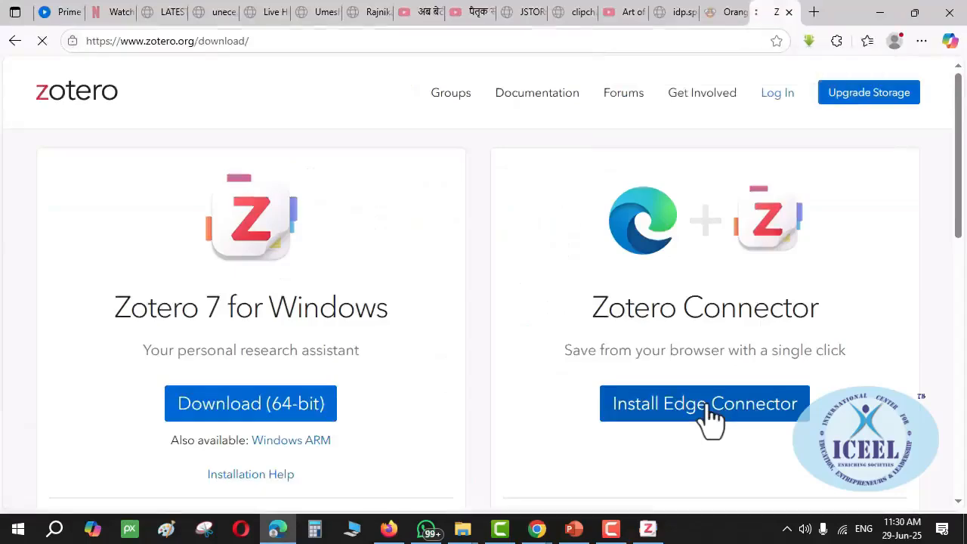
click(709, 412)
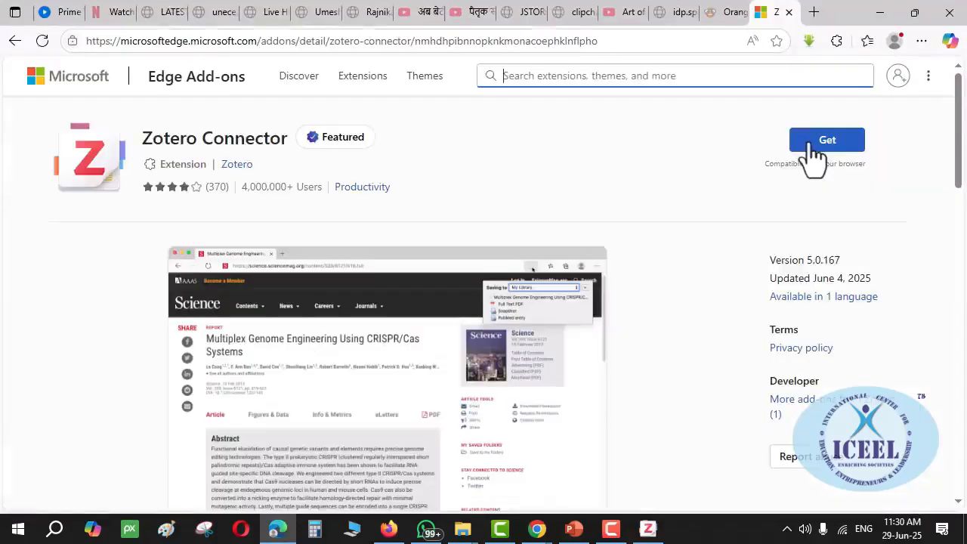
Add the Zotero Connector extension to Microsoft Edge
click(811, 146)
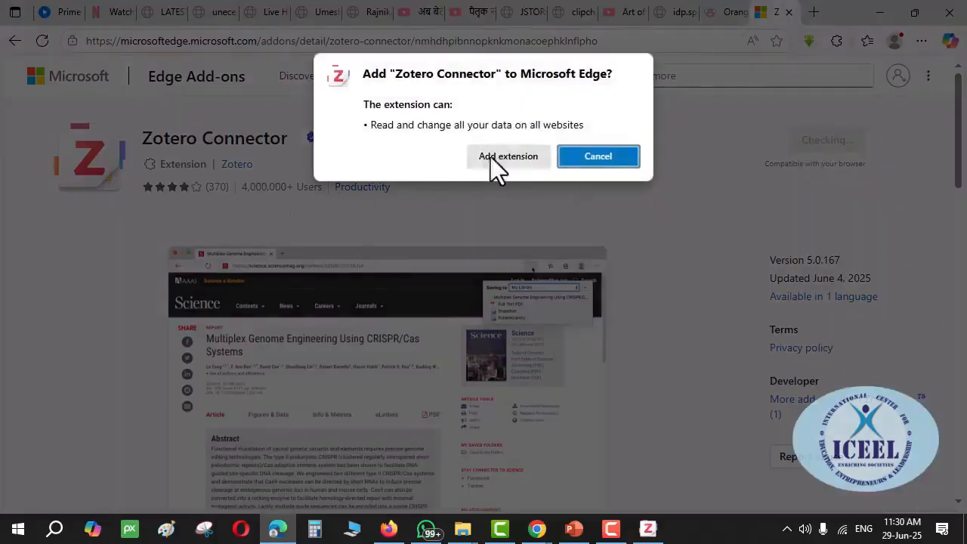
click(495, 156)
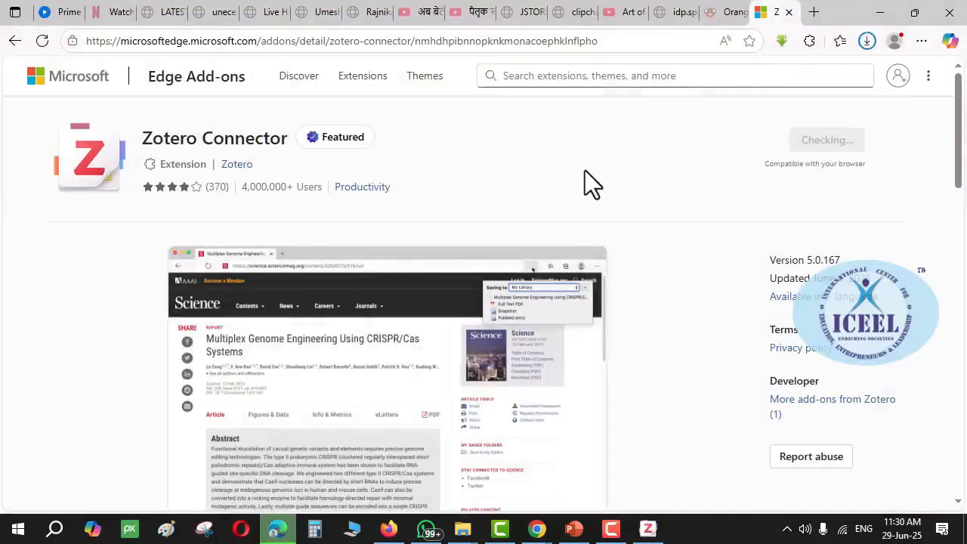
click(896, 40)
click(533, 190)
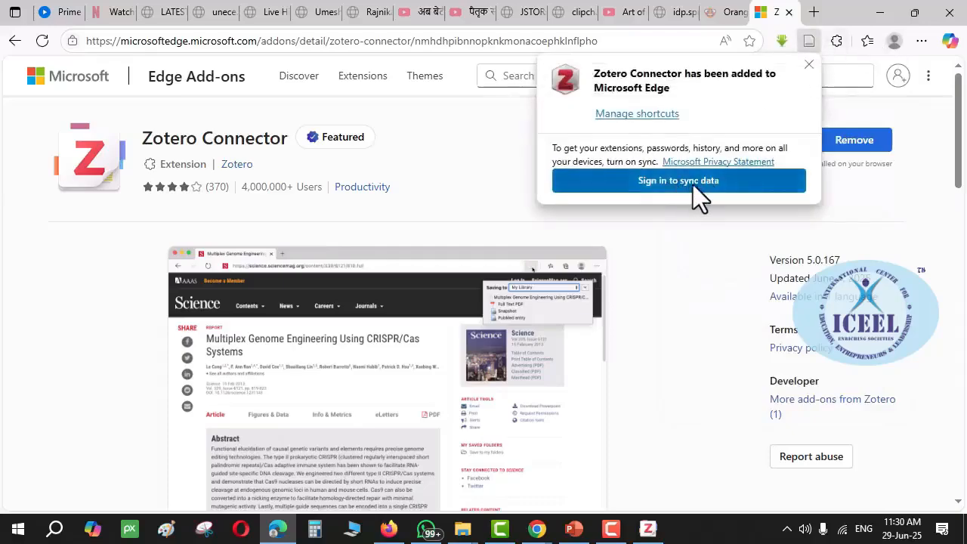
Skip the sync sign-in, confirm Zotero Connector among installed extensions, and return to Firefox
click(696, 184)
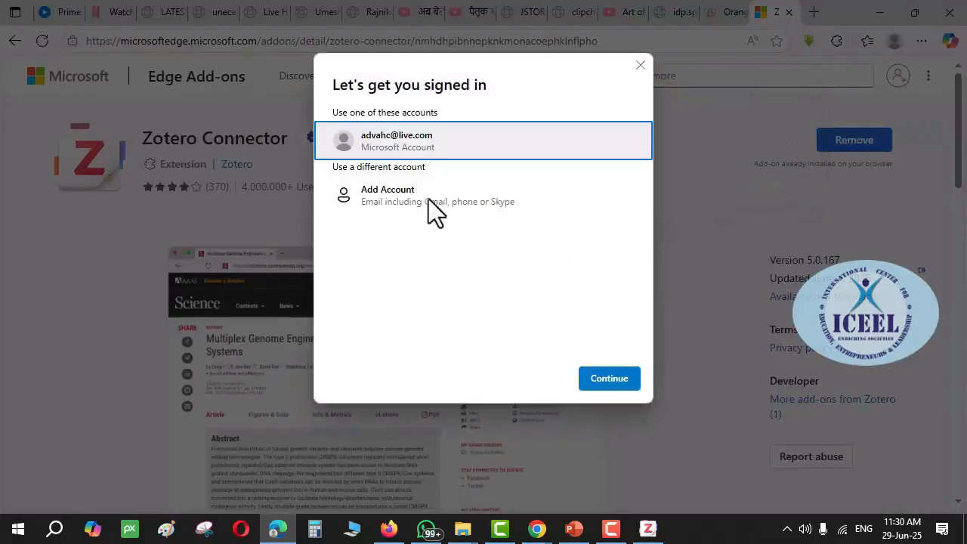
click(640, 64)
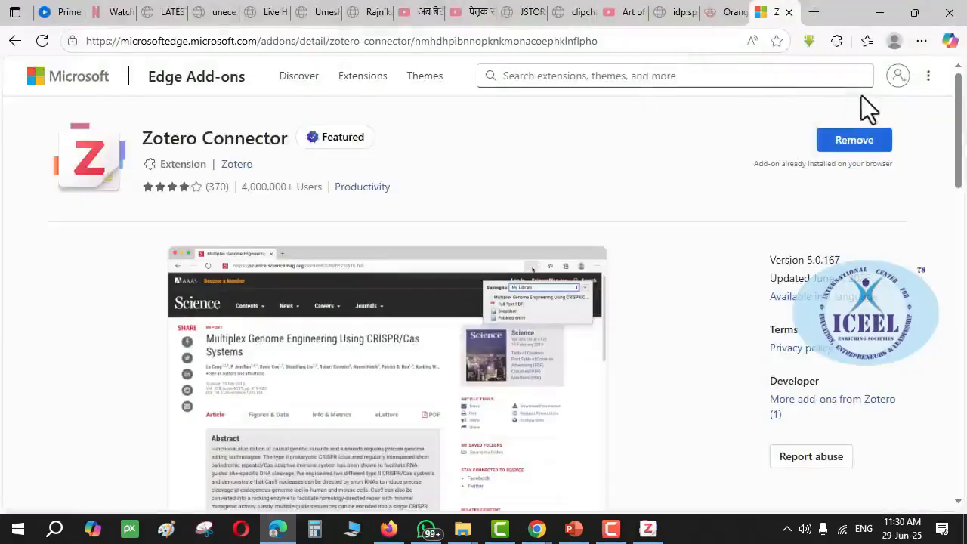
click(838, 42)
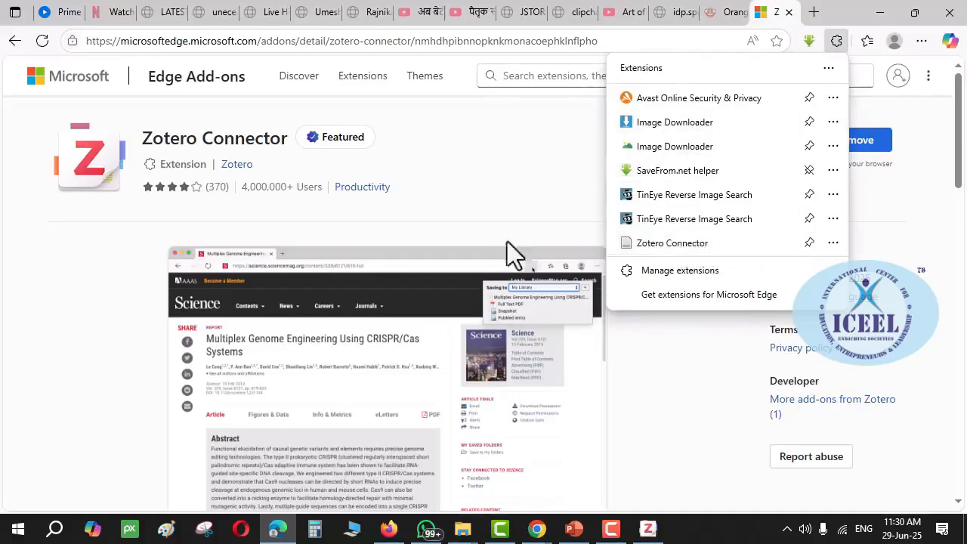
click(389, 529)
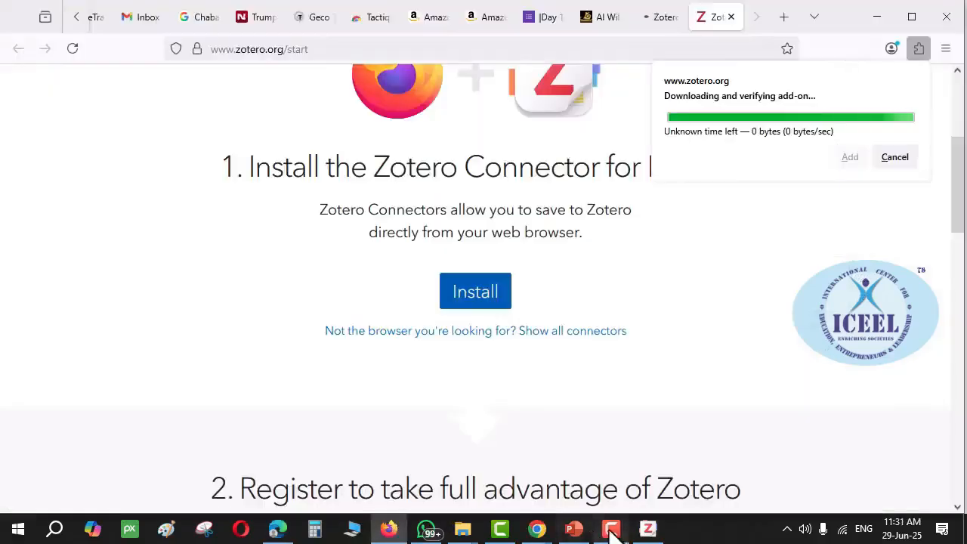
Bring PowerPoint to the front on slide 5, 'Link to Download'
click(647, 528)
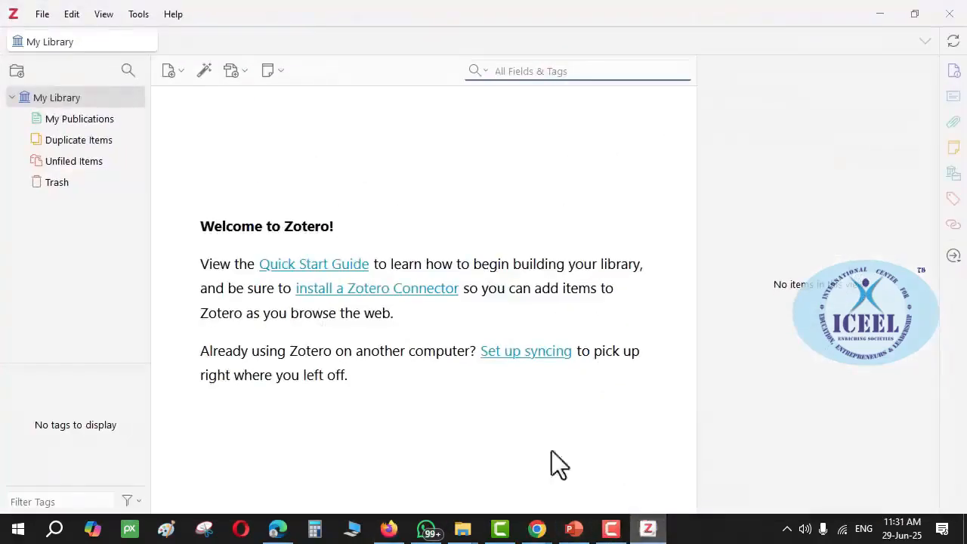
click(574, 529)
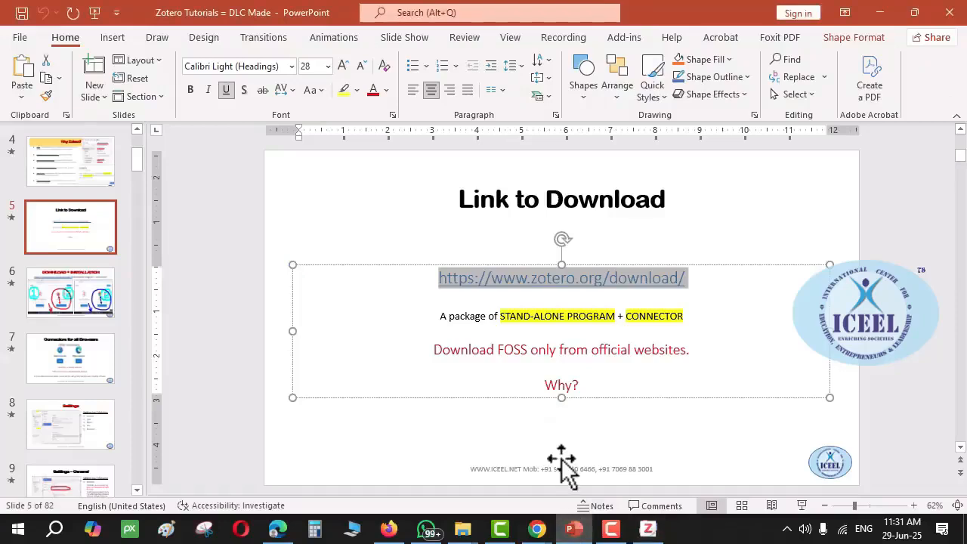
Present from 'Link to Download' through 'Connectors for all Browsers' to the 'Settings' slide, briefly showing Firefox
key(shift+F5)
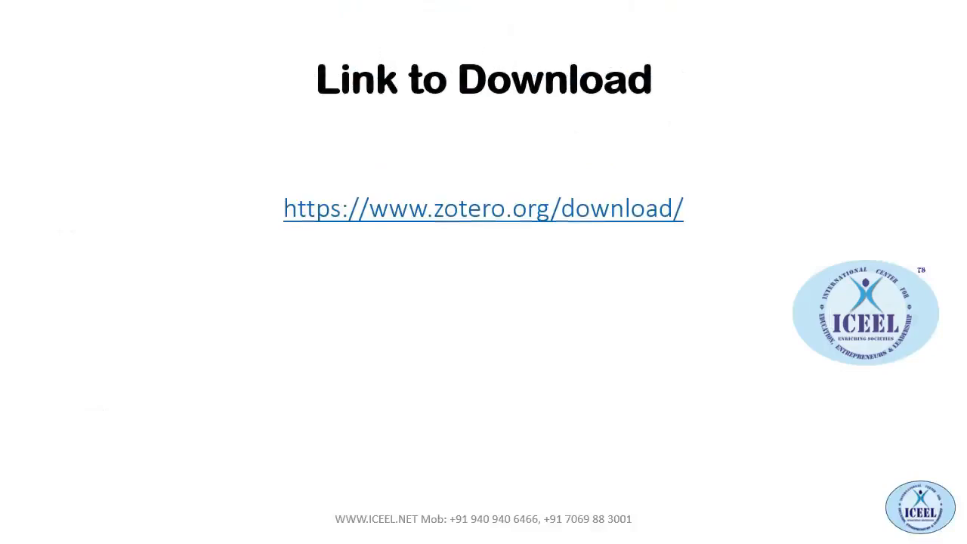
key(Right)
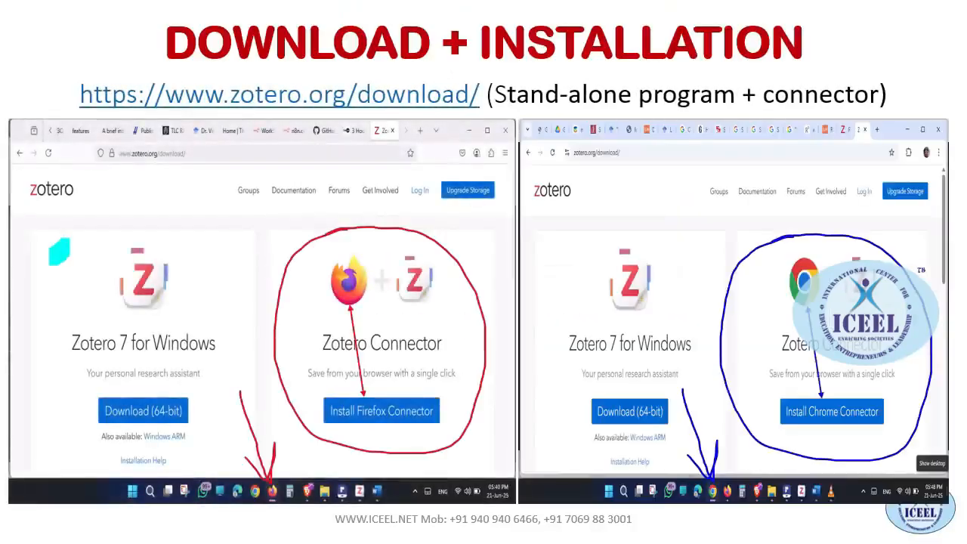
key(Right)
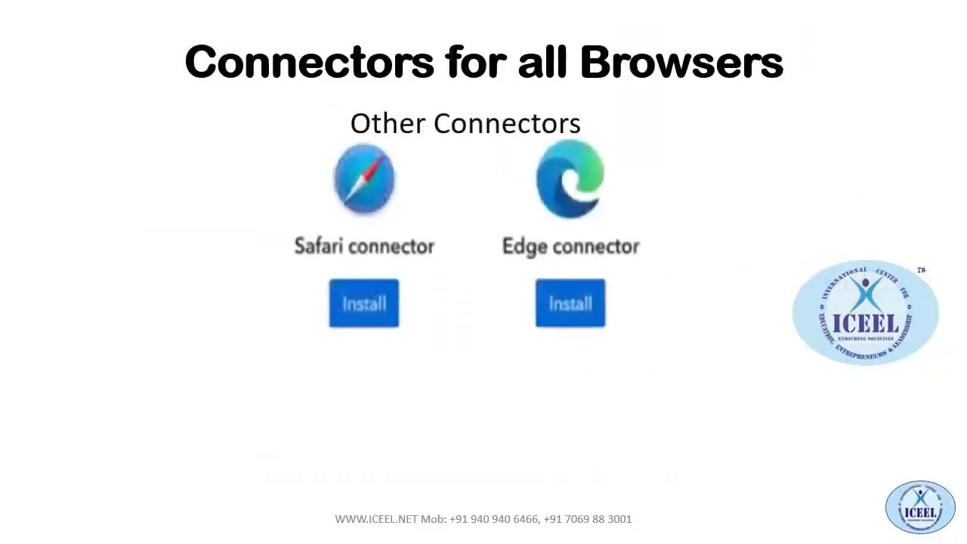
key(alt+Tab)
key(alt+Tab)
key(alt+Tab)
key(alt+Tab)
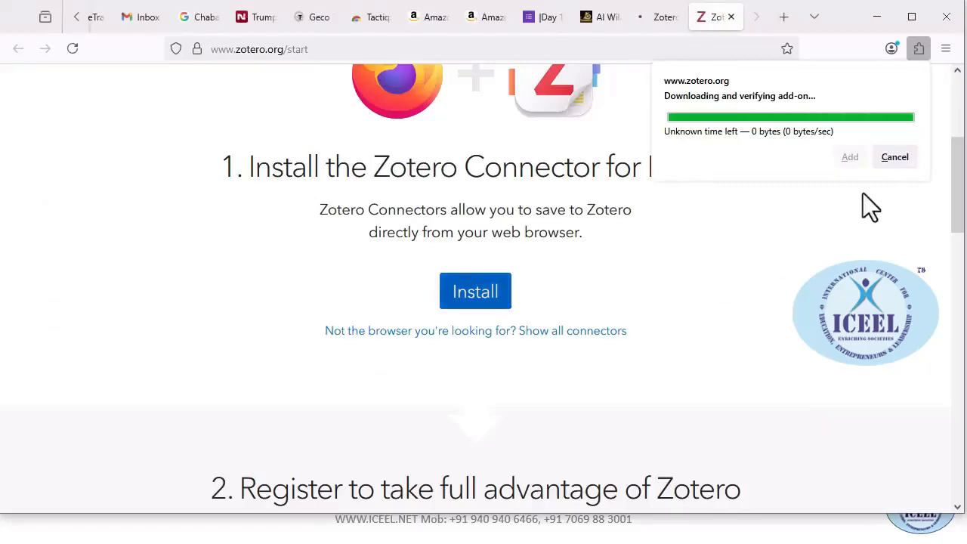
key(alt+Tab)
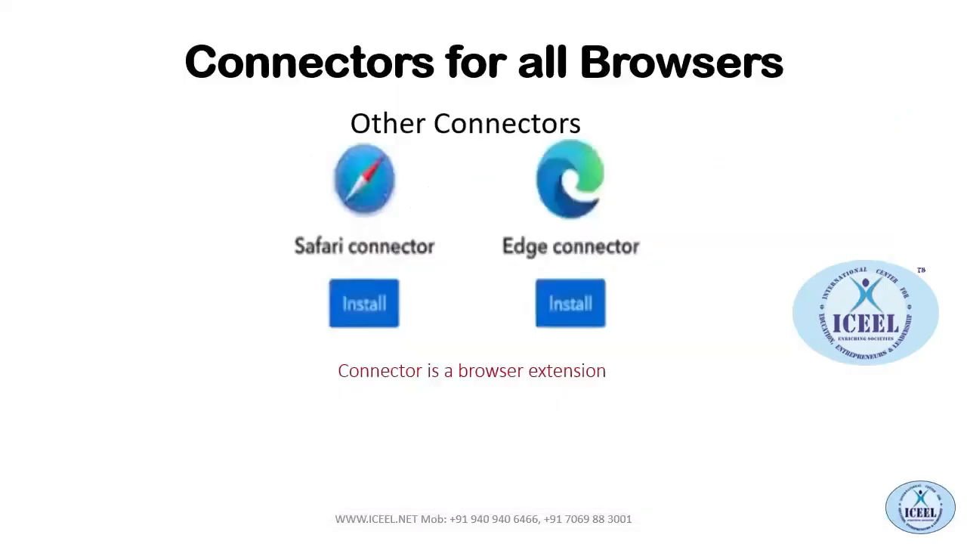
key(alt+Tab)
key(alt+Tab)
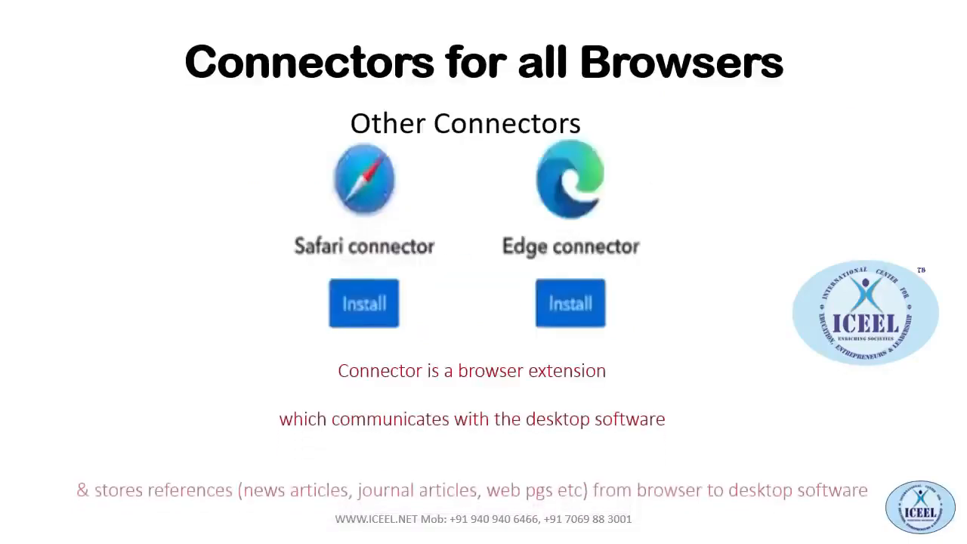
key(Right)
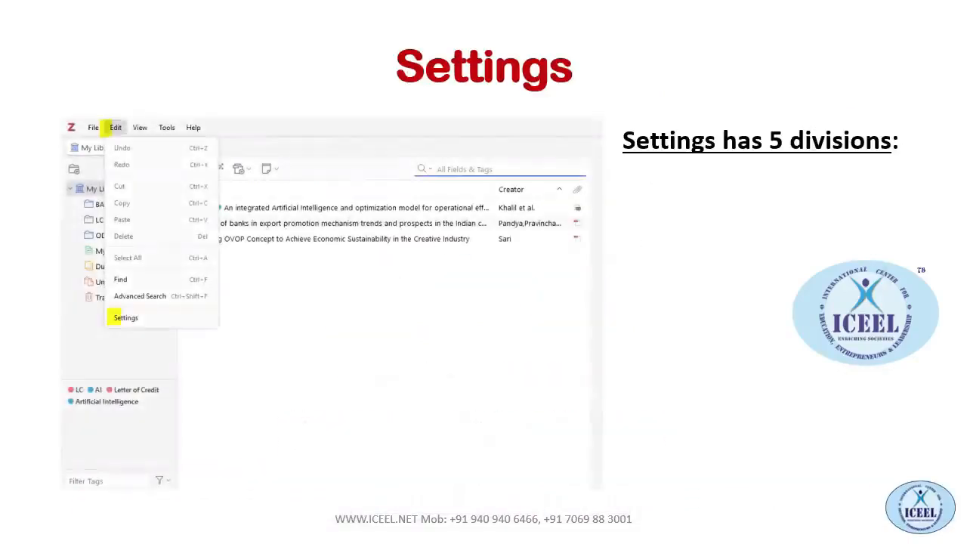
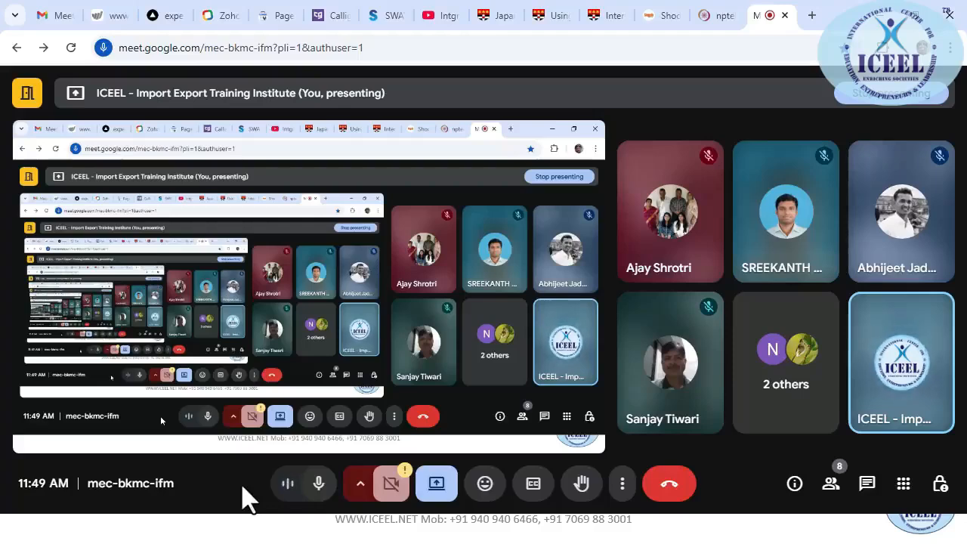
Switch from Meet to the slideshow showing the 'Advantages of Reference Mmt SW' slide
key(alt+Tab)
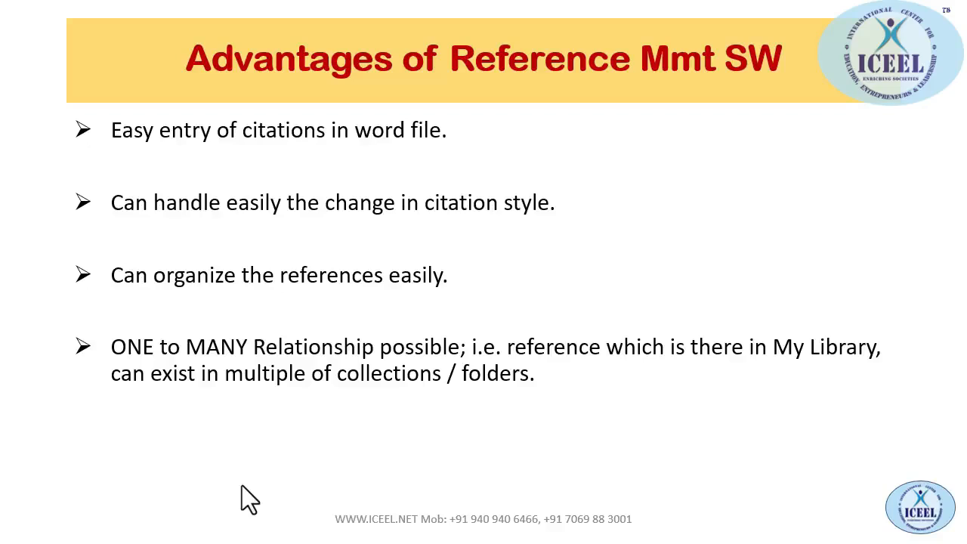
Advance to 'Reference Mmt in PC Folders', listing the topic subfolders under '2. MY RPs'
key(Right)
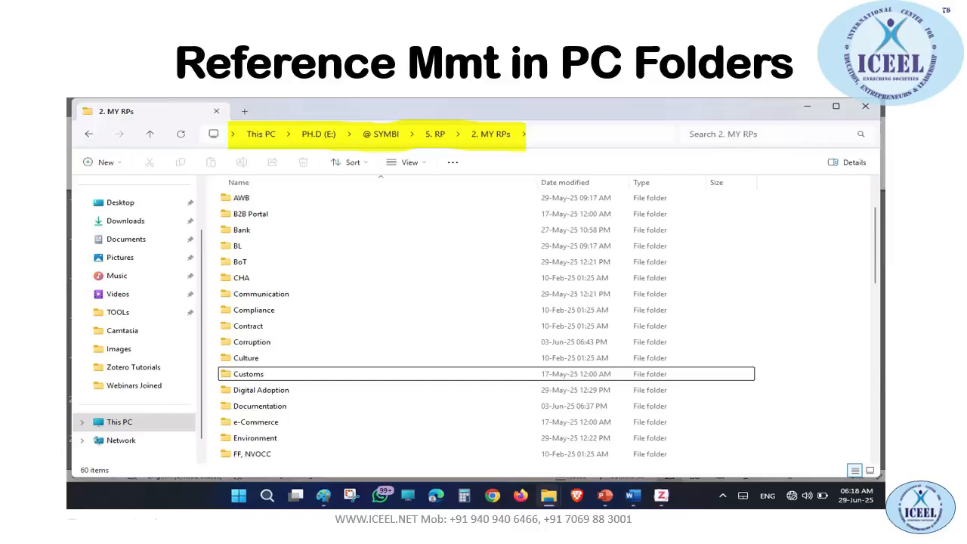
Circle the topic folders in red ink, then advance past the Bank folder screenshot to the suffix legend
mouse_move(234, 170)
mouse_down()
mouse_move(194, 403)
mouse_move(312, 257)
mouse_move(225, 170)
mouse_up()
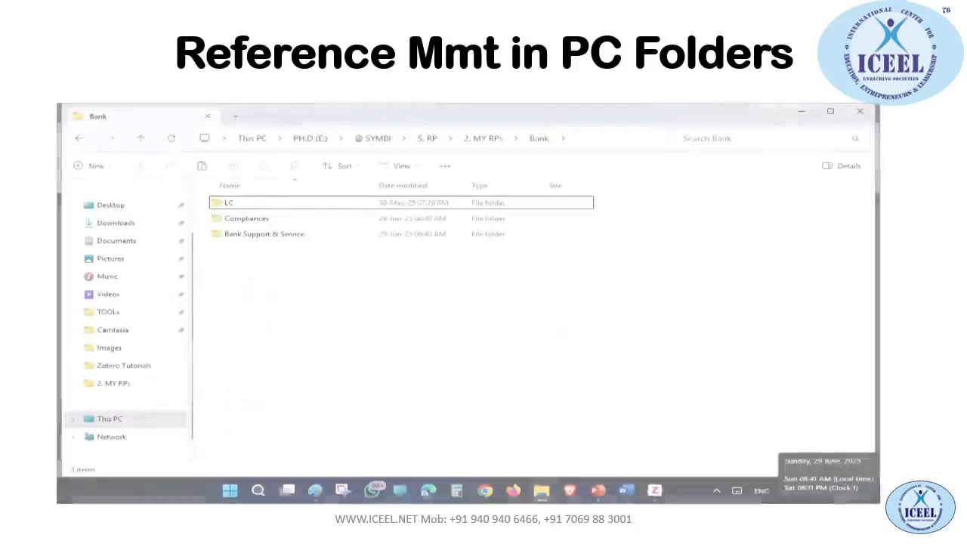
scroll(414, 128, up, 2)
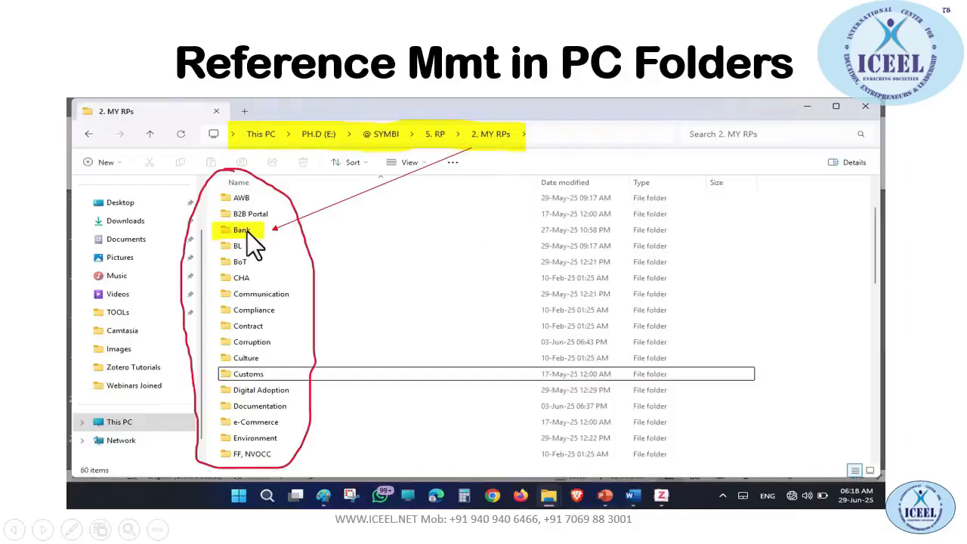
click(247, 231)
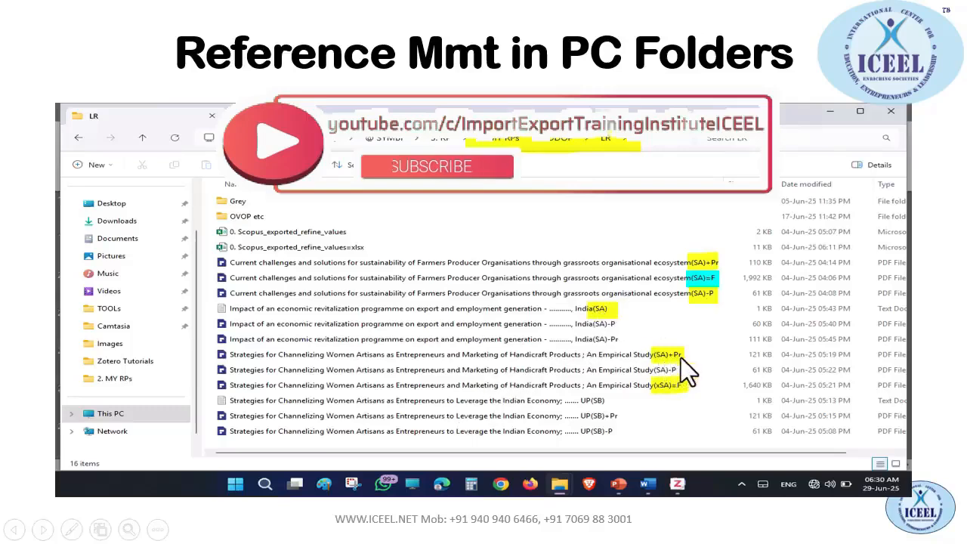
click(712, 296)
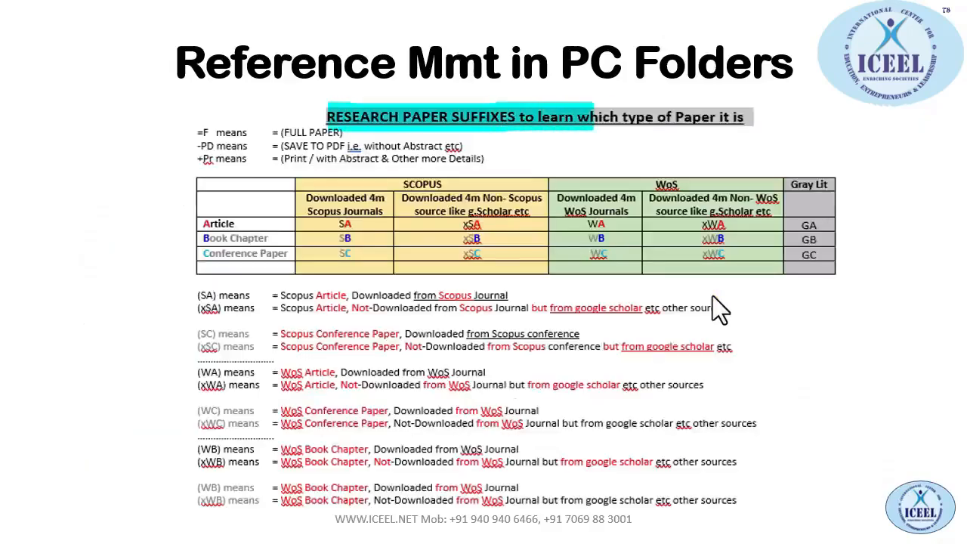
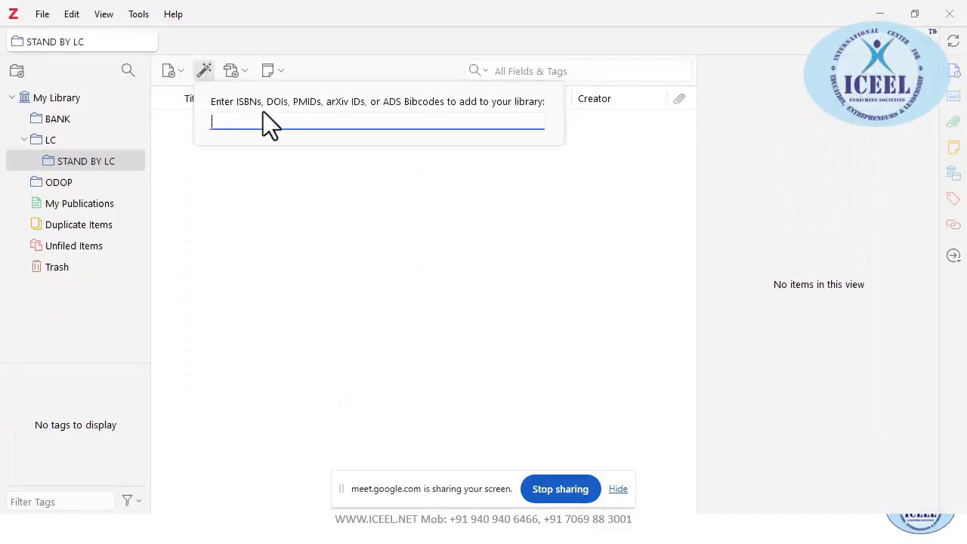
Add PMID 26862491, 'Historical review of the causes of cancer', then open its PubMed entry attachment
text(26862491)
key(Return)
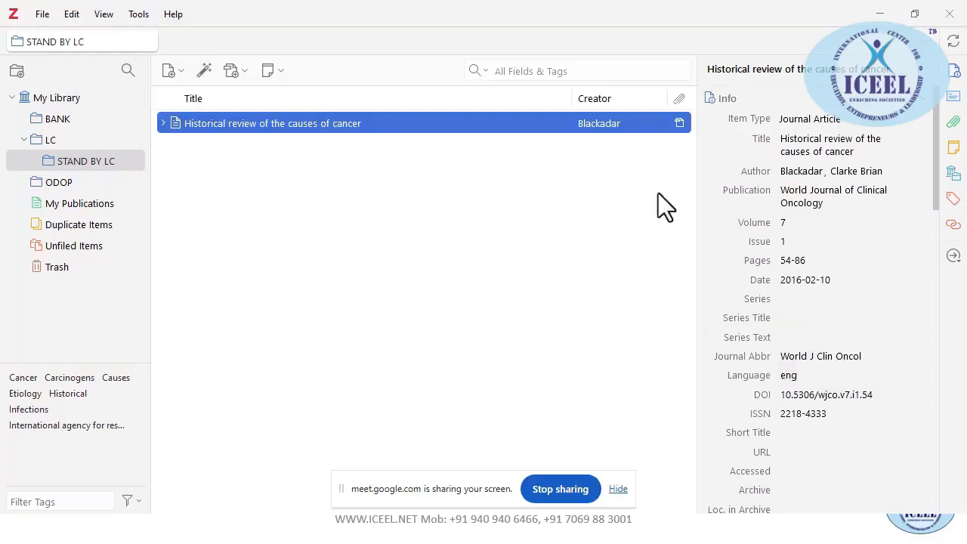
click(162, 124)
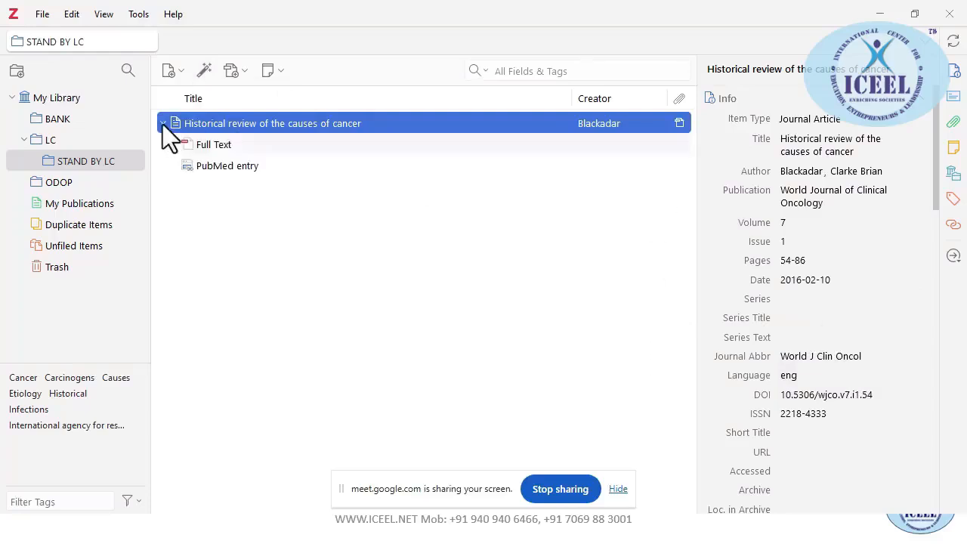
click(206, 148)
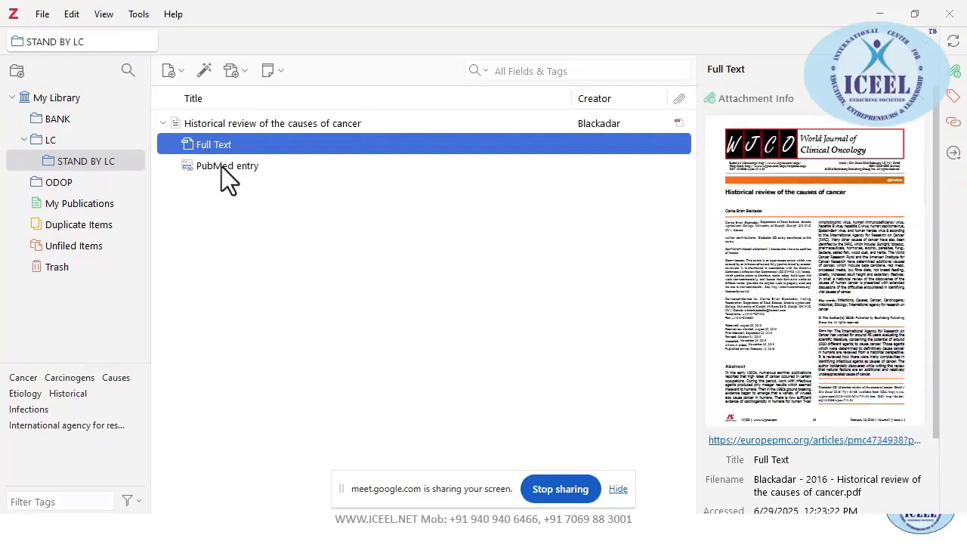
click(221, 166)
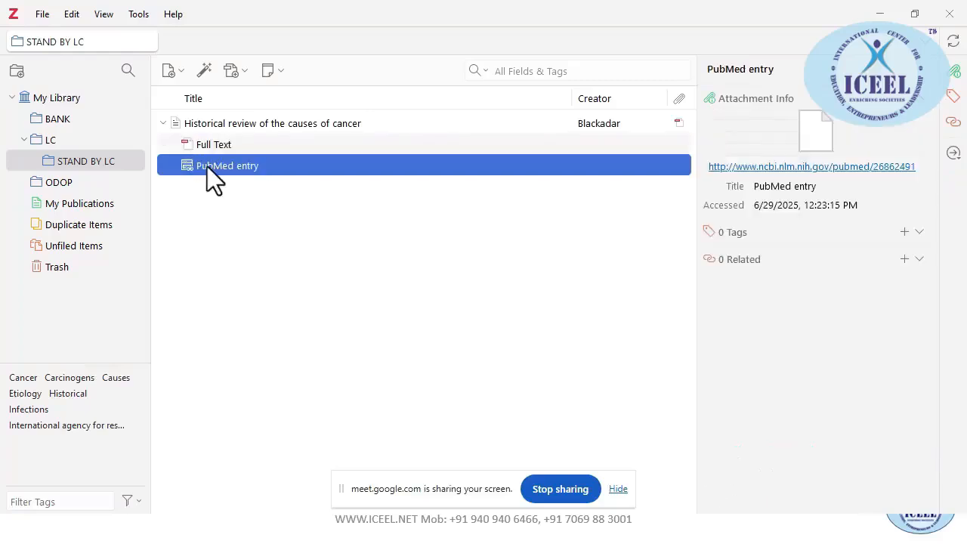
double_click(207, 166)
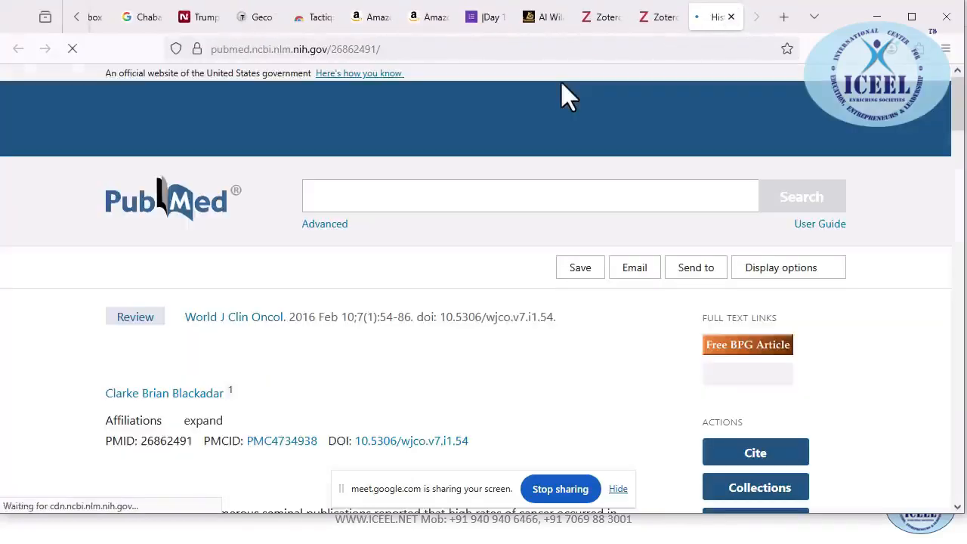
Close the PubMed tab in Firefox and return to the Add References to Zotero slide show
scroll(178, 371, down, 1)
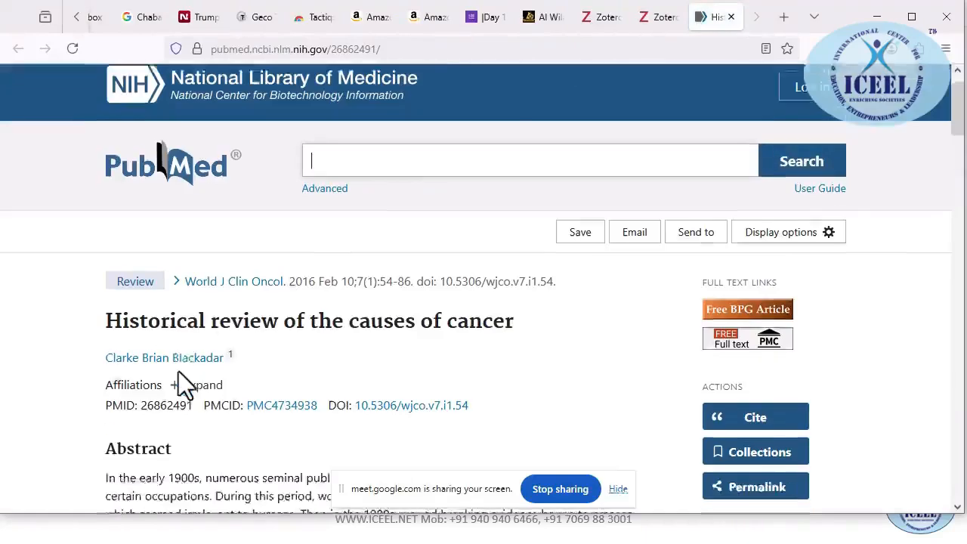
scroll(178, 371, up, 2)
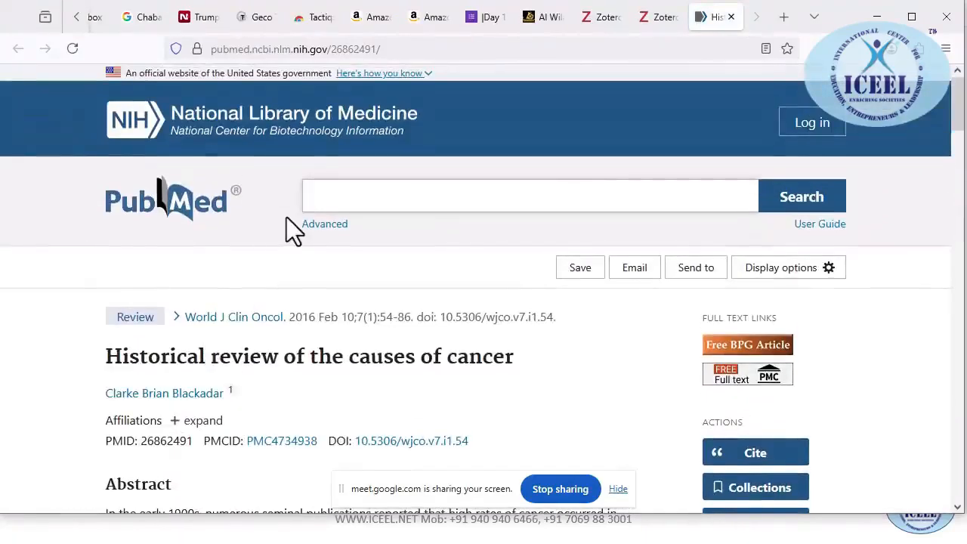
key(ctrl+w)
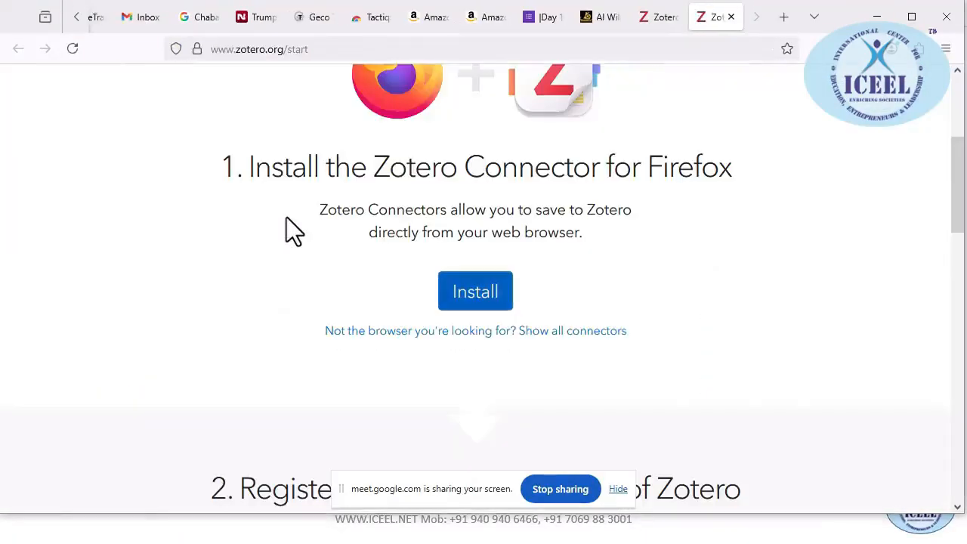
key(alt+Tab)
key(alt+Tab)
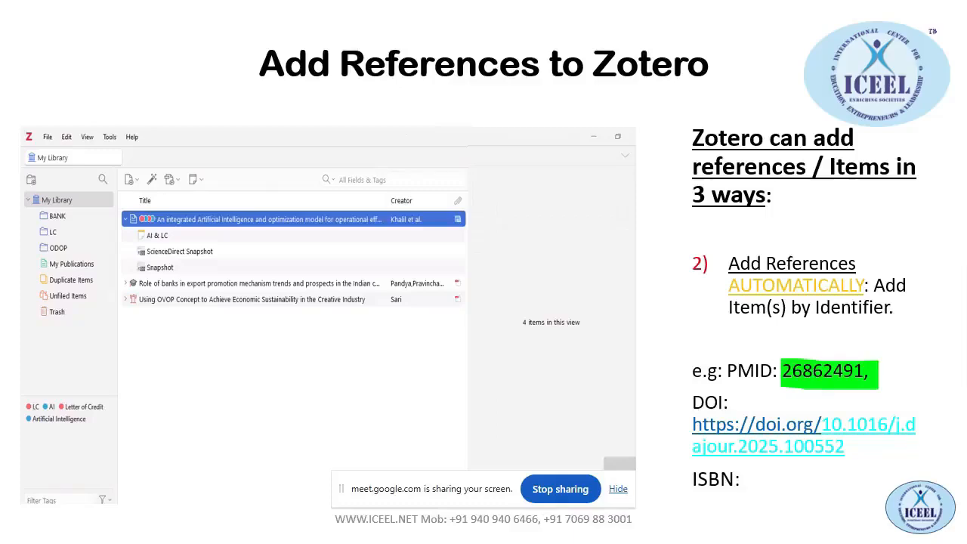
key(alt+Tab)
Bring up the PowerPoint editor and select the full DOI link on slide 46
key(Tab)
key(Tab)
key(Tab)
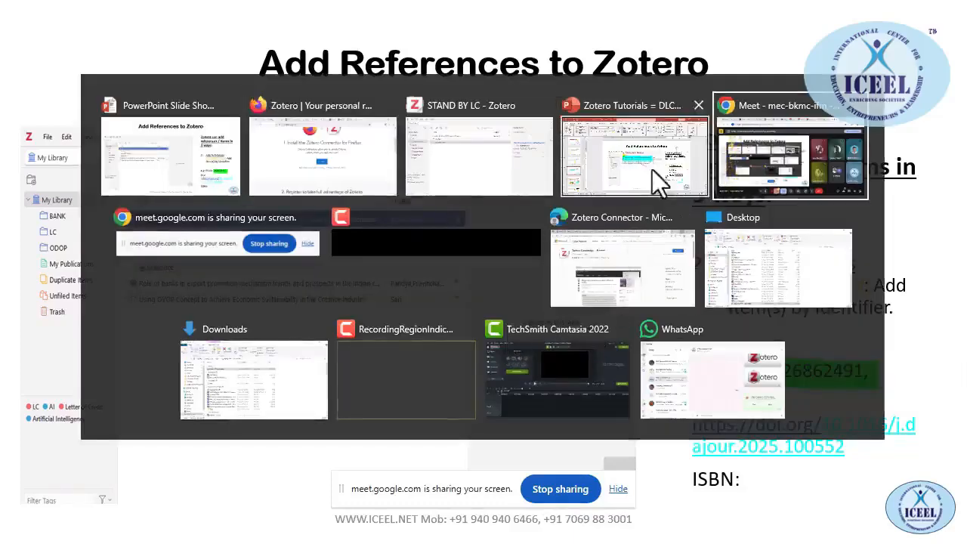
click(652, 170)
key(alt+Tab)
key(Tab)
key(Tab)
key(Tab)
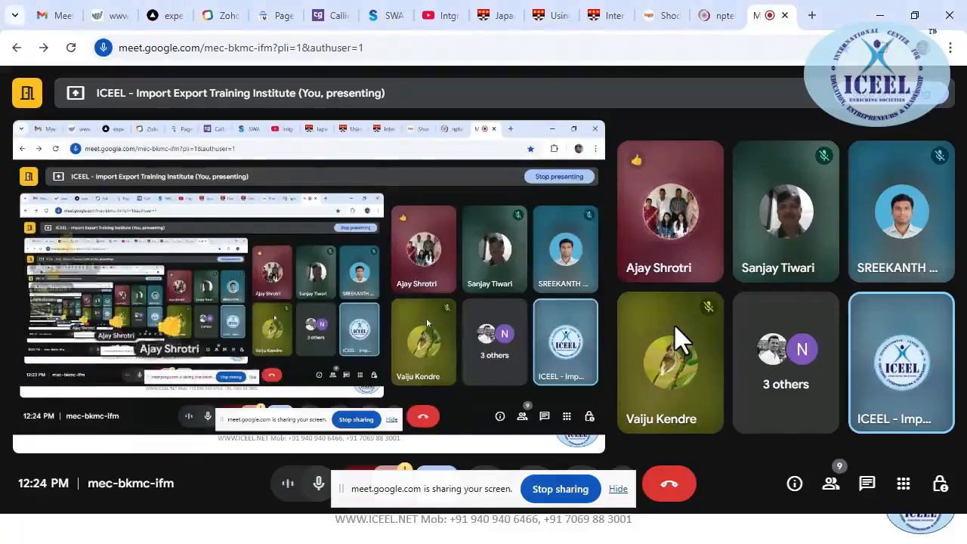
key(alt+Tab)
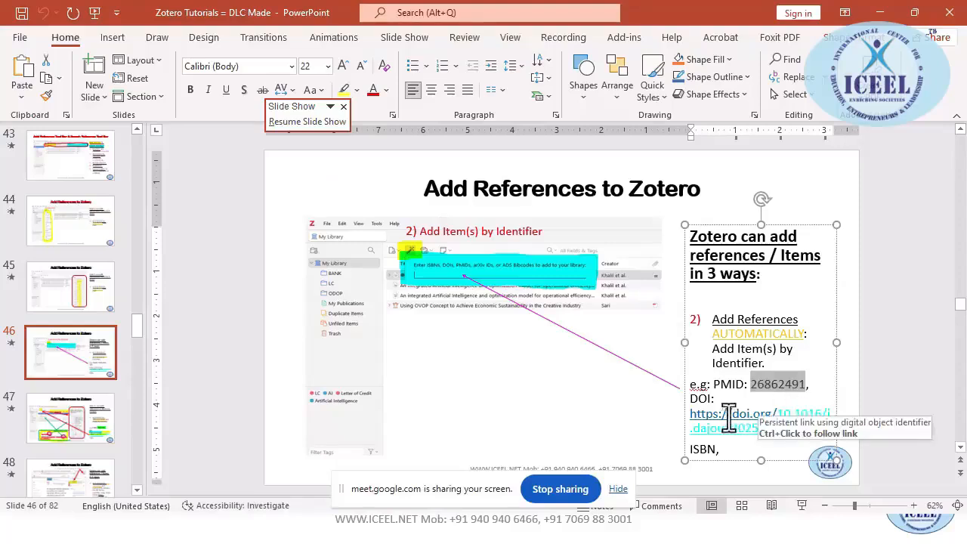
click(695, 414)
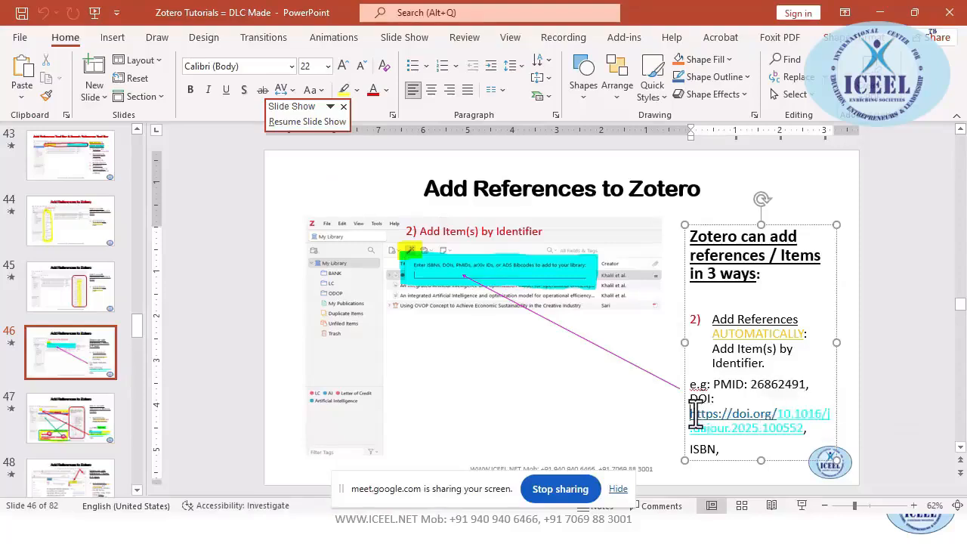
drag(695, 413, 794, 425)
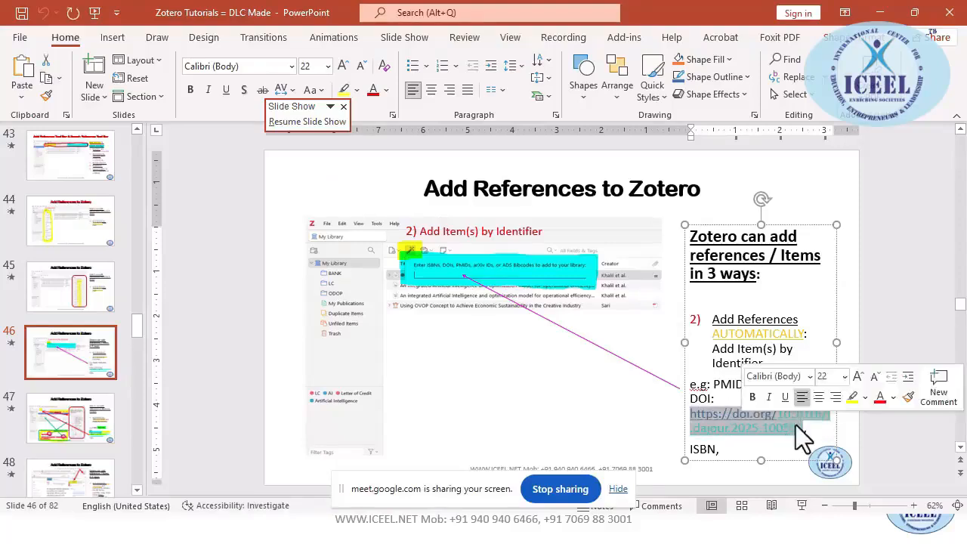
Switch back to Zotero and open the Add Item by Identifier box
key(alt+Tab)
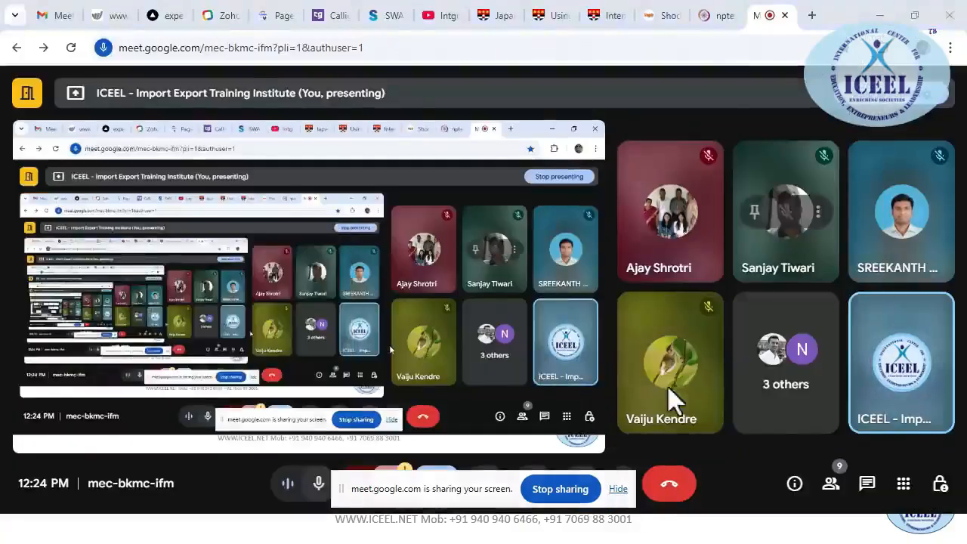
key(alt+Tab)
key(alt+Tab)
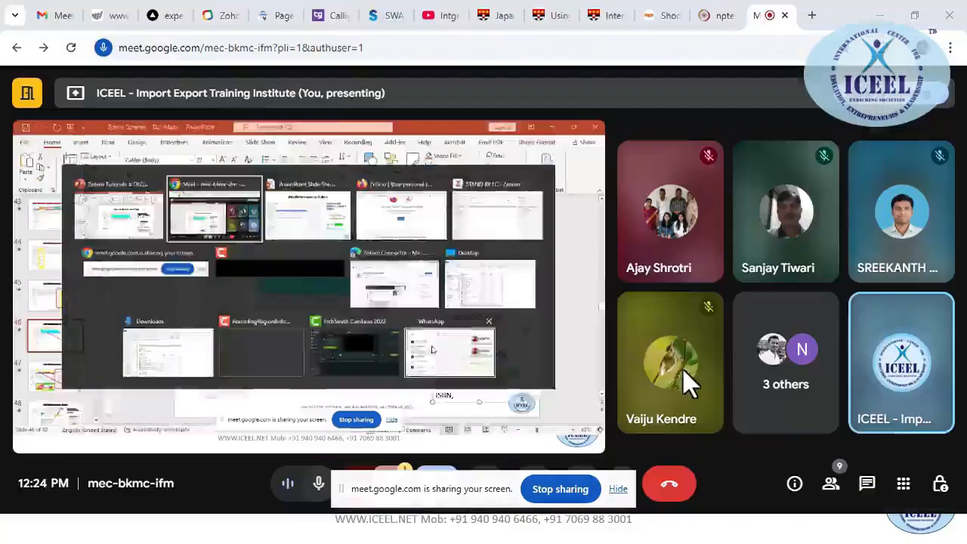
key(alt+Tab)
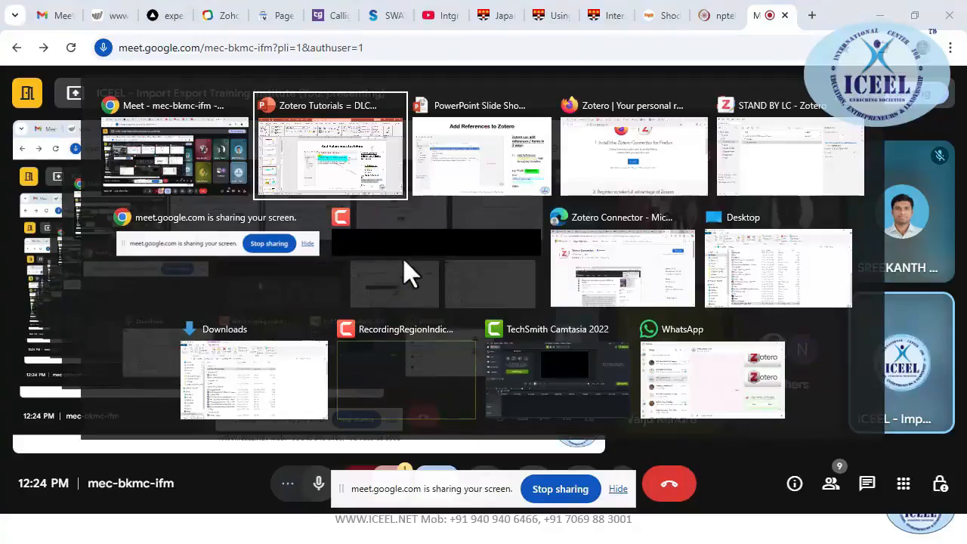
key(alt+Tab)
key(alt+Tab)
key(alt+Tab)
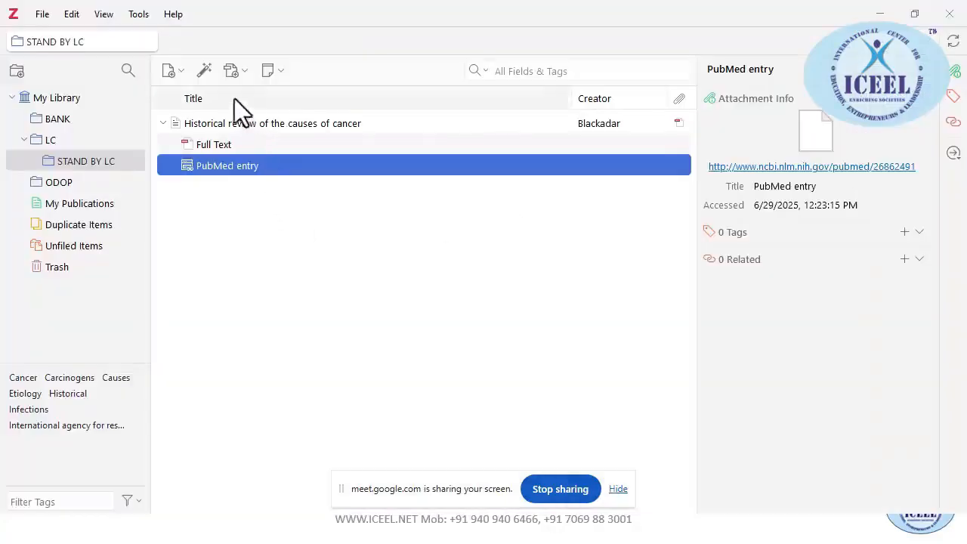
click(205, 71)
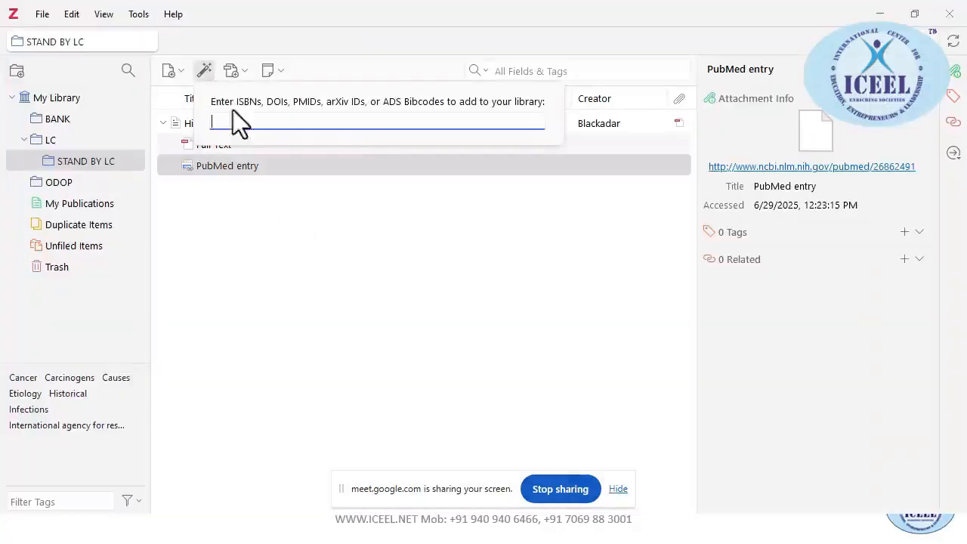
Paste the DOI to add the Decision Analytics Journal Letter of Credit AI article, then view its page
text(https://doi.org/10.1016/j.dajour.2025.100552)
key(Return)
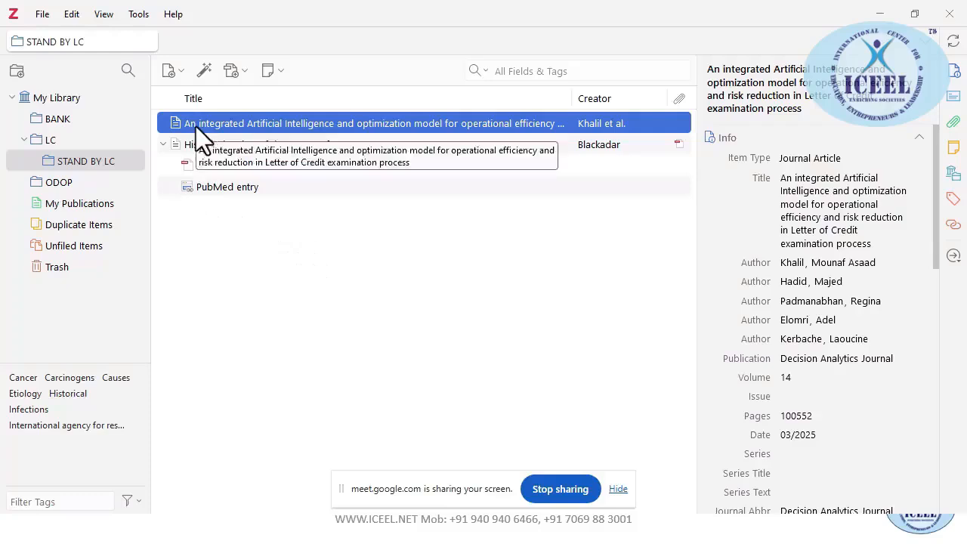
click(163, 144)
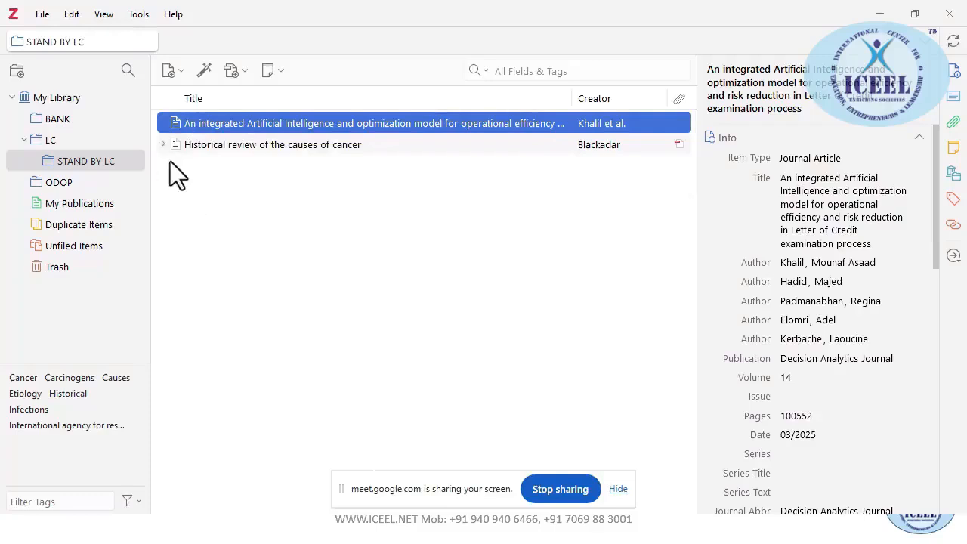
double_click(202, 124)
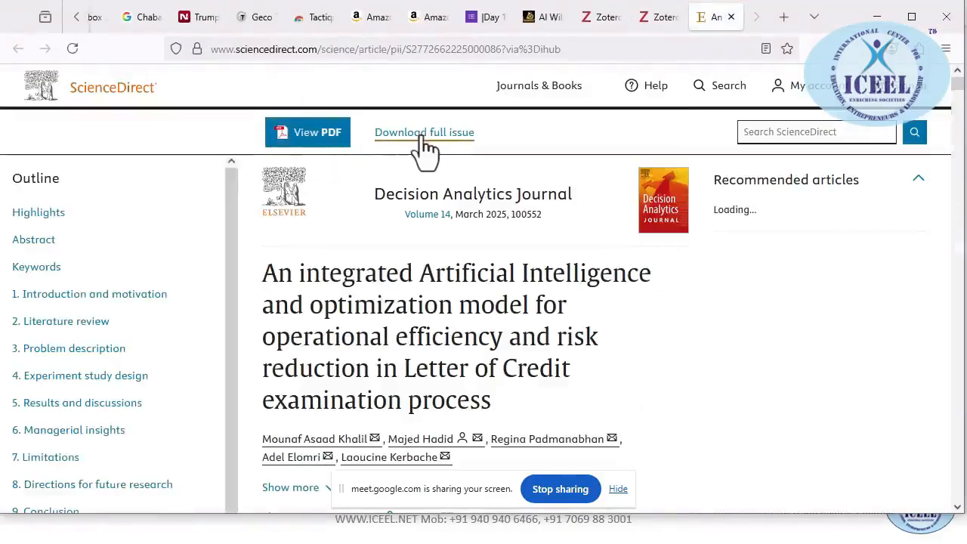
key(alt+Tab)
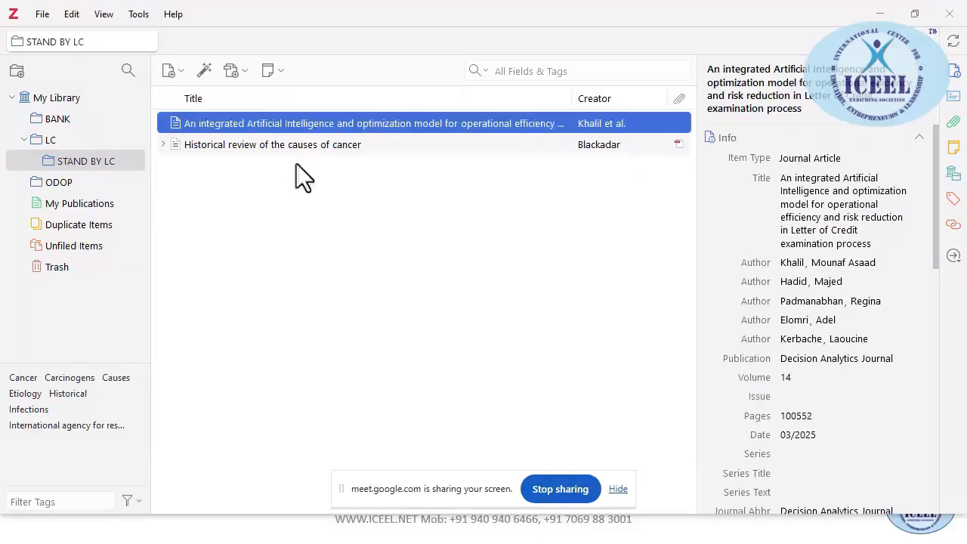
Run Find Full Text on the Letter of Credit article, passing ScienceDirect's human-verification checks
right_click(235, 127)
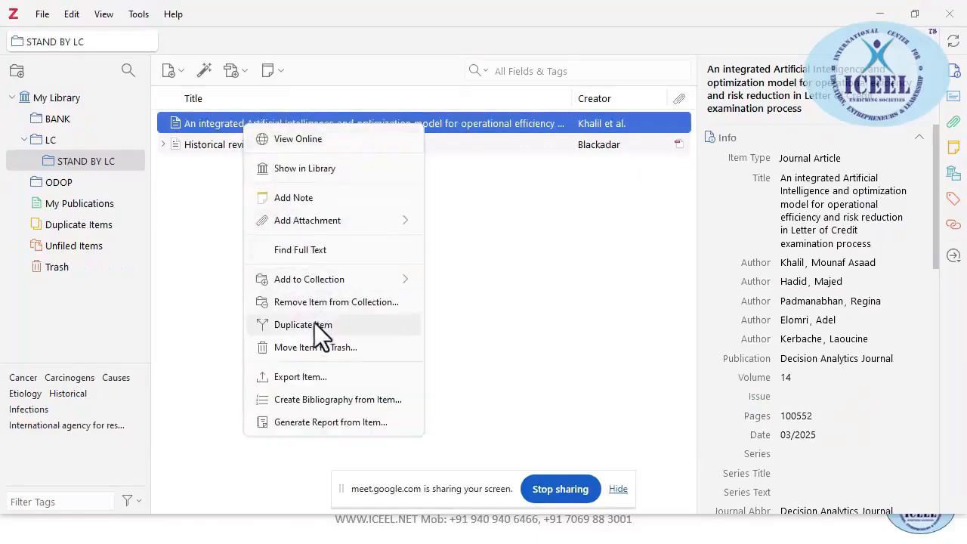
mouse_move(310, 285)
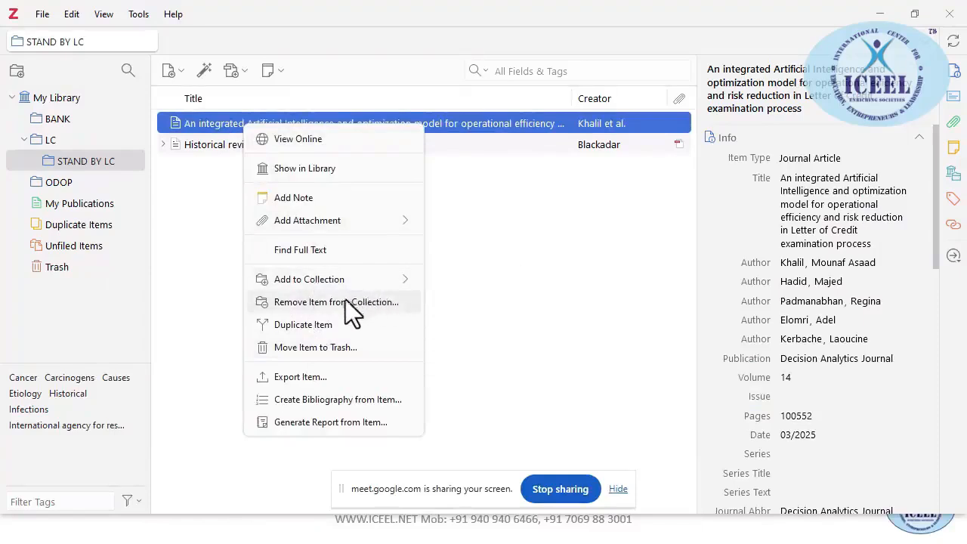
click(315, 251)
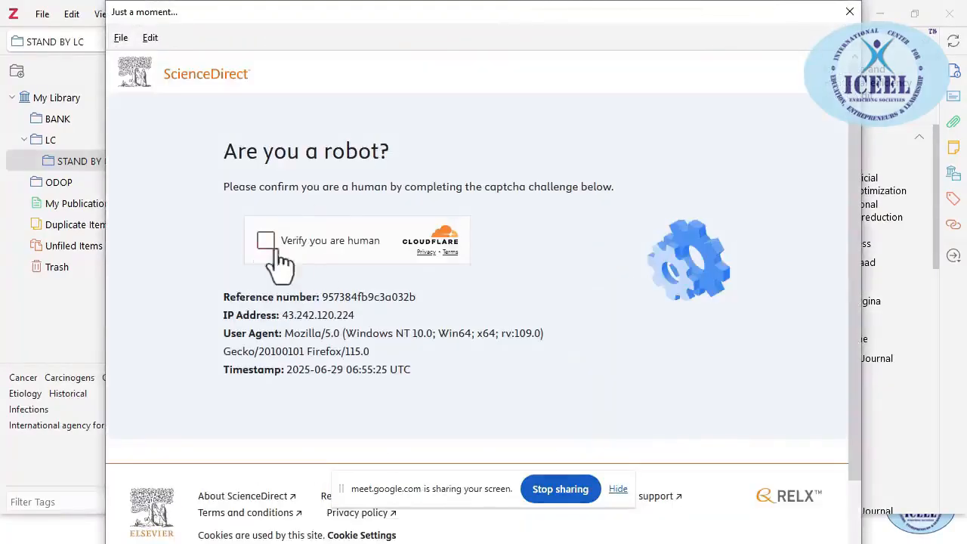
click(271, 241)
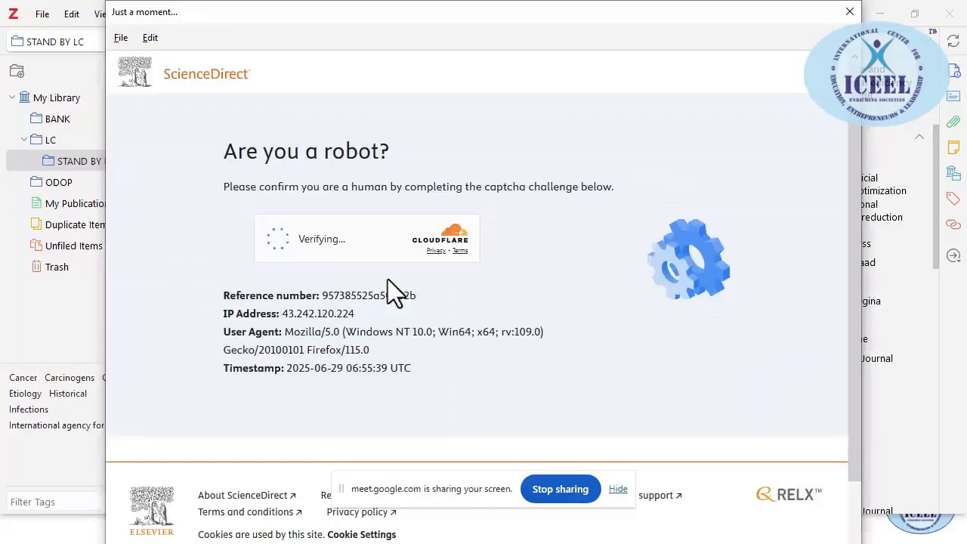
click(276, 239)
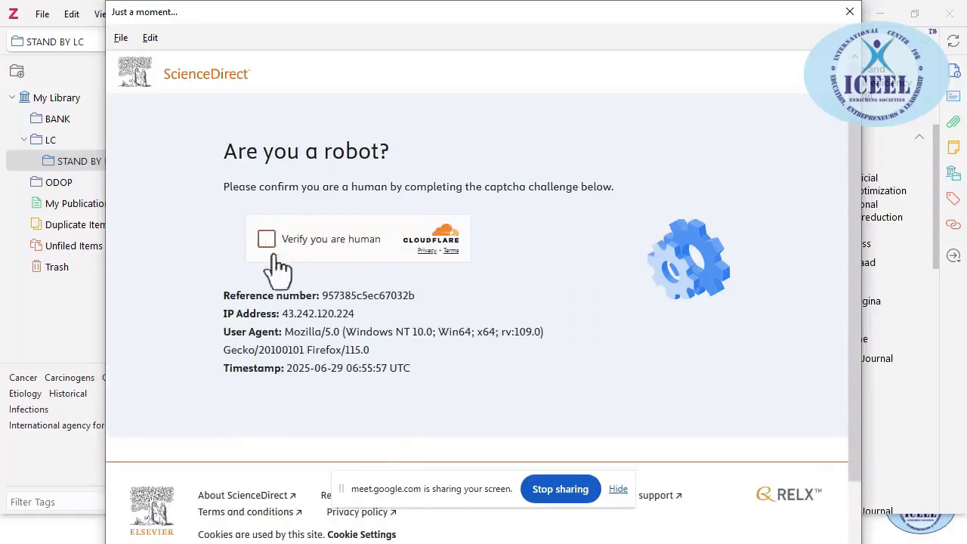
click(269, 240)
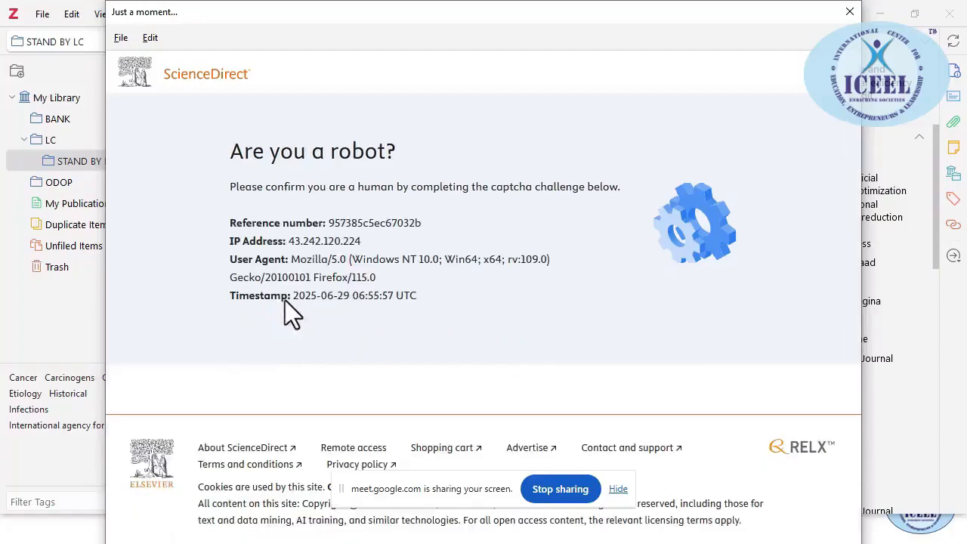
key(alt+Tab)
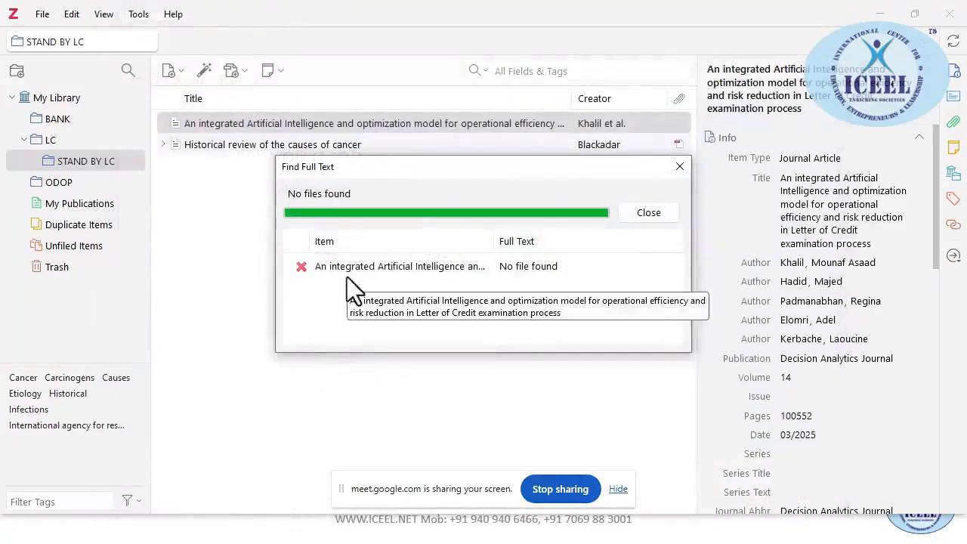
Close the failed full-text search results and resume the slide show from the current slide
click(403, 265)
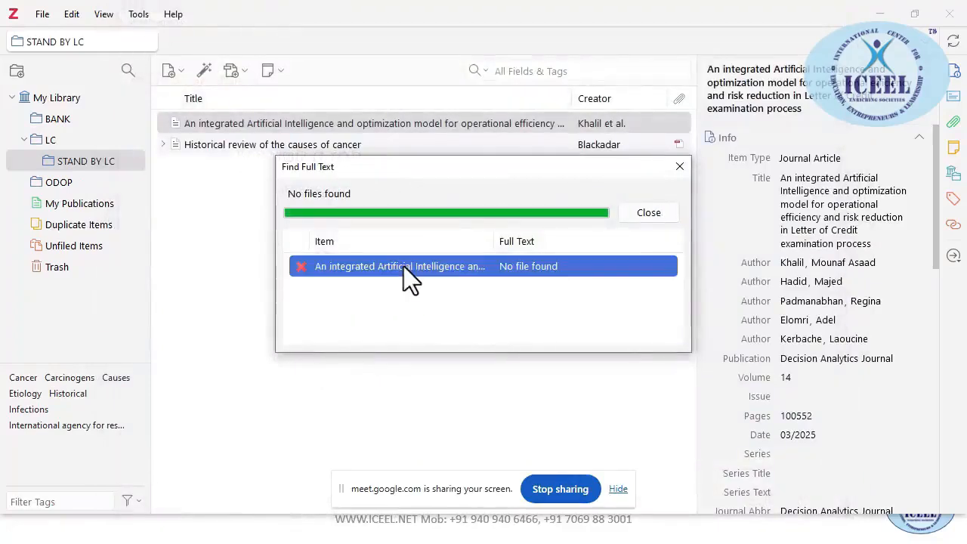
click(657, 209)
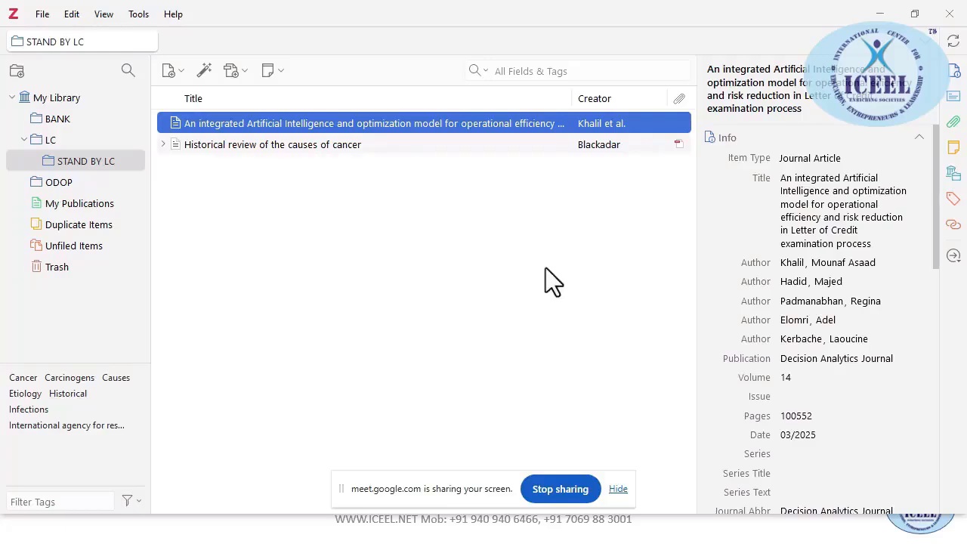
right_click(331, 126)
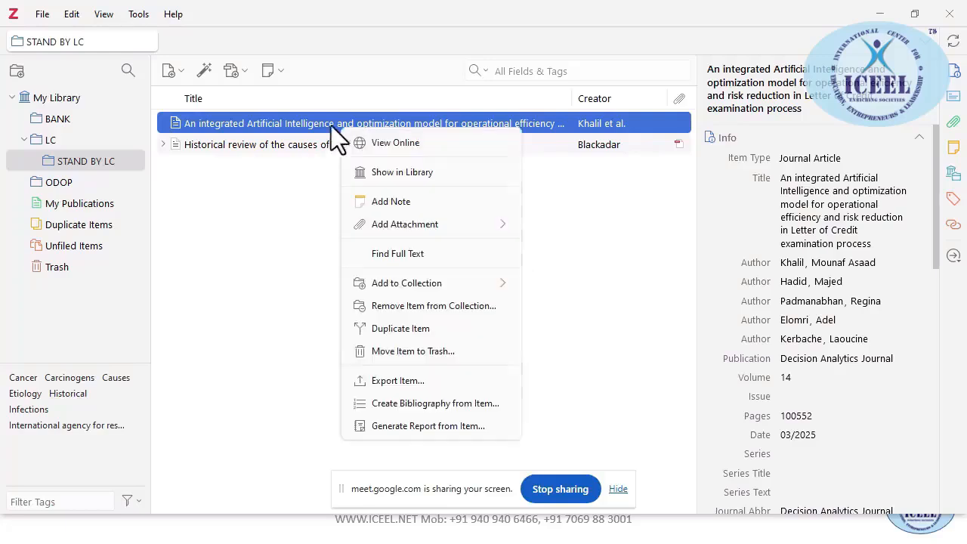
click(224, 242)
click(244, 71)
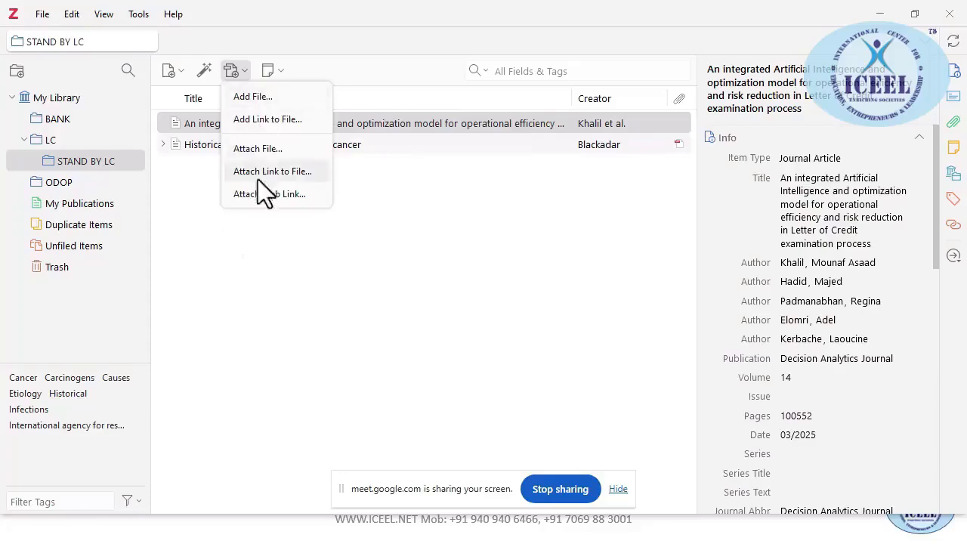
click(289, 225)
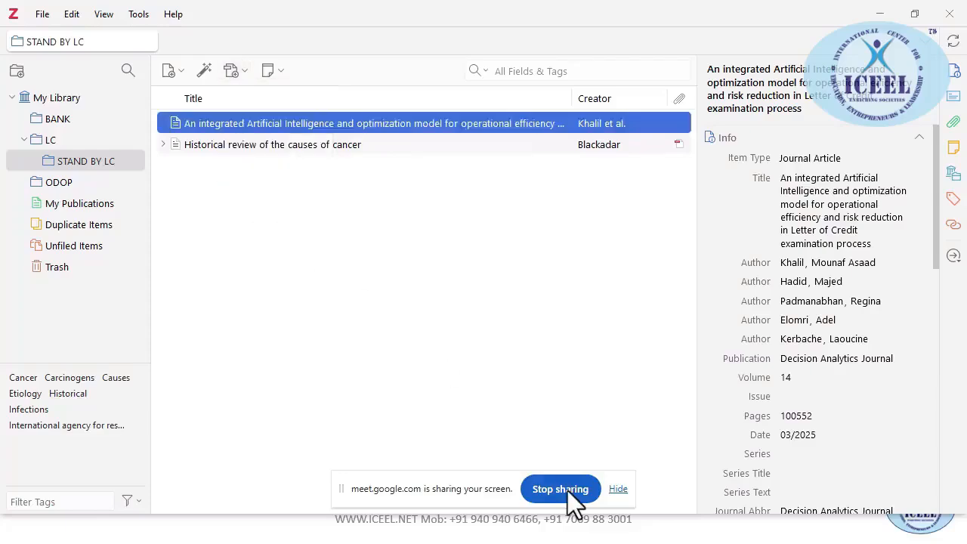
key(alt+Tab)
key(alt+Tab)
key(alt+Tab)
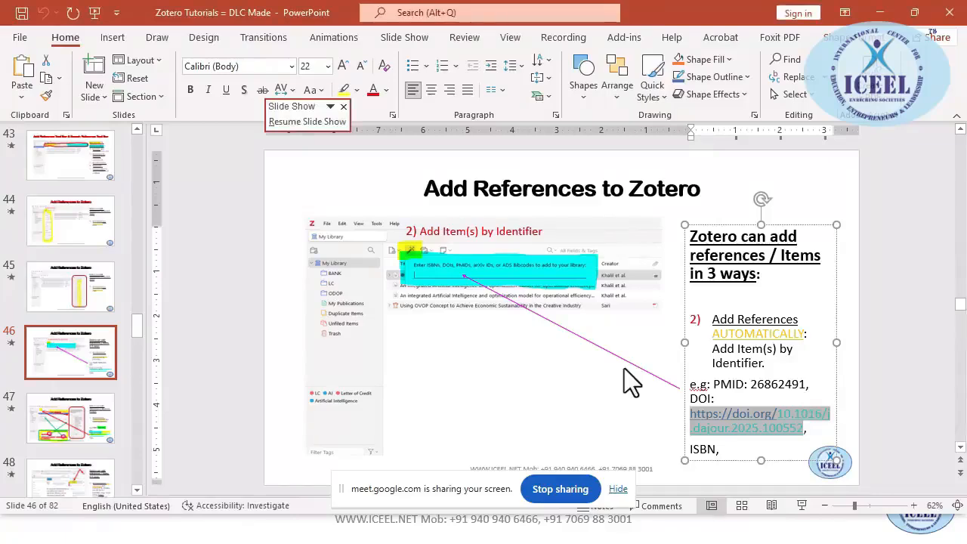
key(shift+F5)
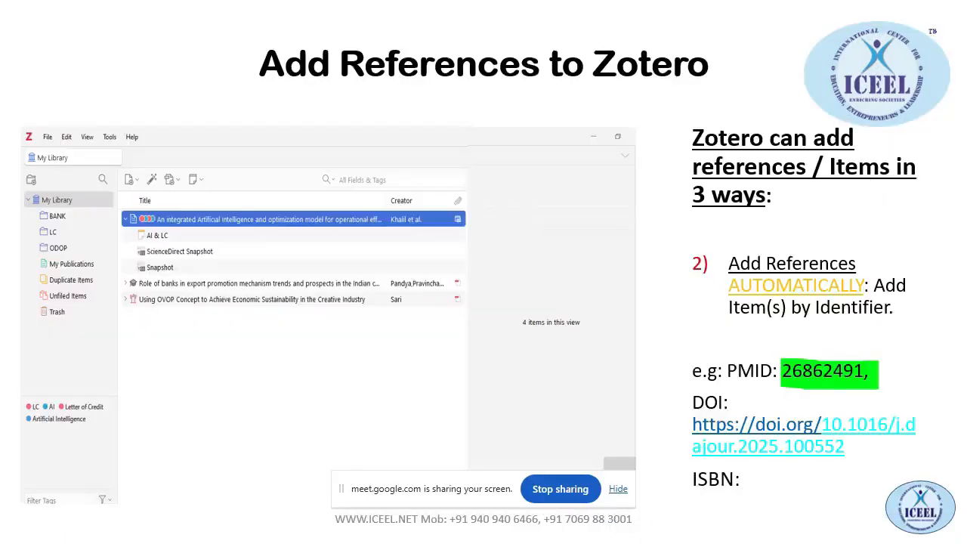
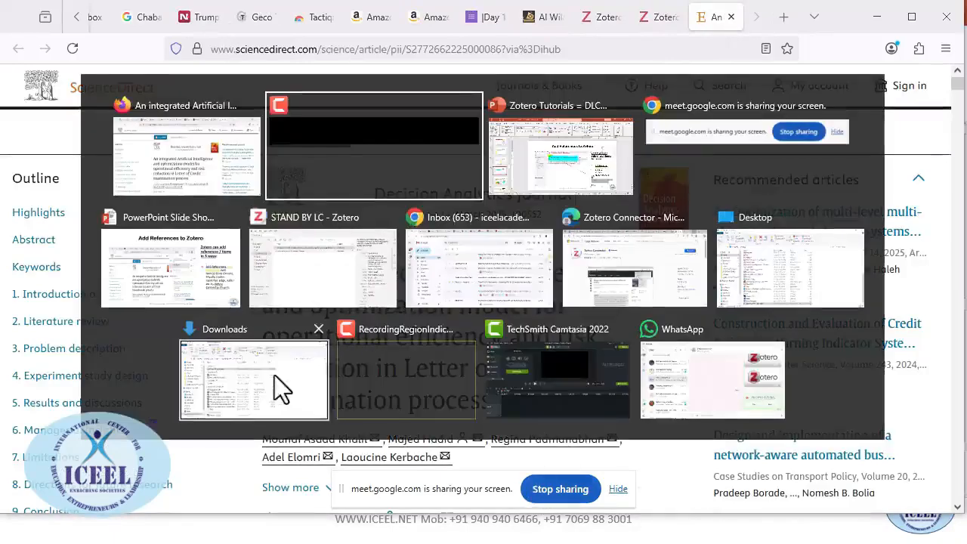
Select the integrated Artificial Intelligence article in Zotero and return to the slideshow
click(307, 267)
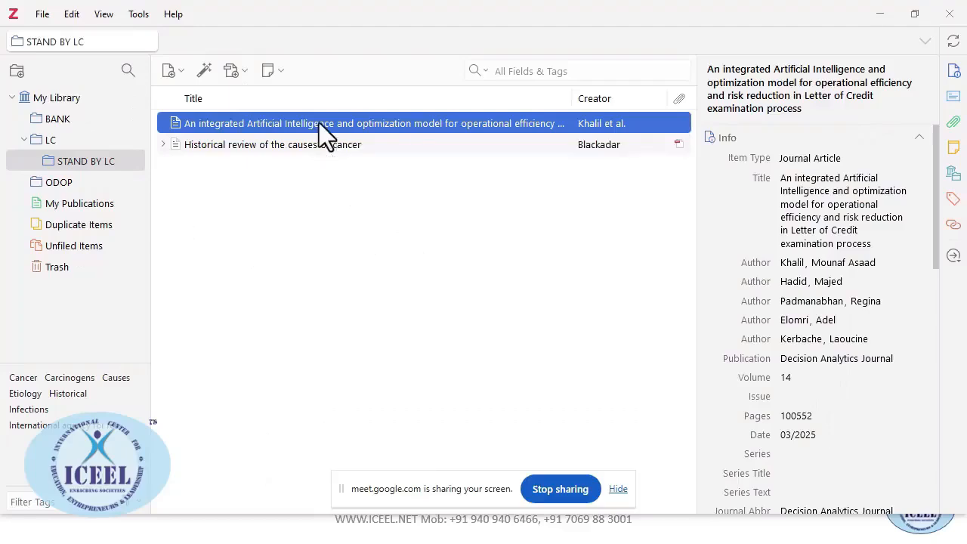
key(alt+Tab)
key(alt+Tab)
key(alt+Tab)
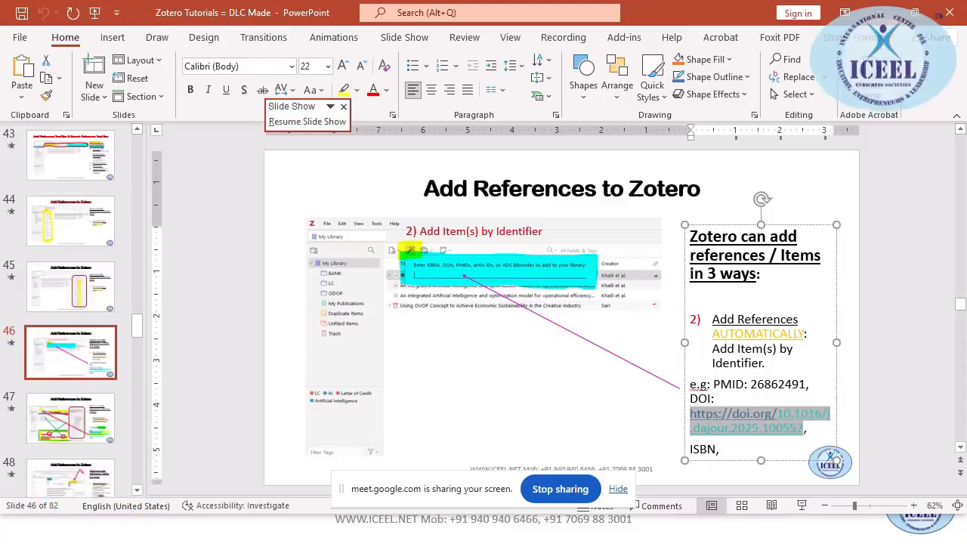
key(alt+Tab)
key(alt+Tab)
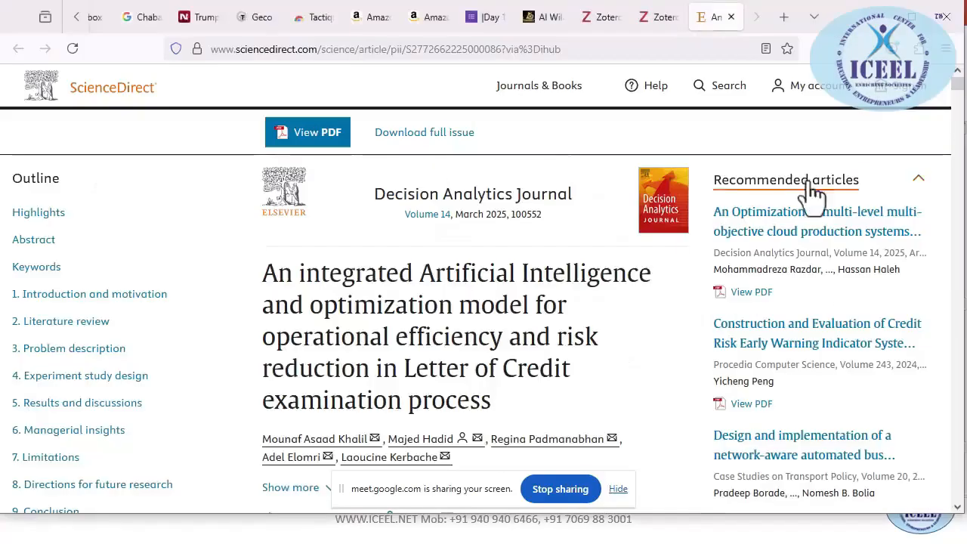
key(alt+Tab)
key(Up)
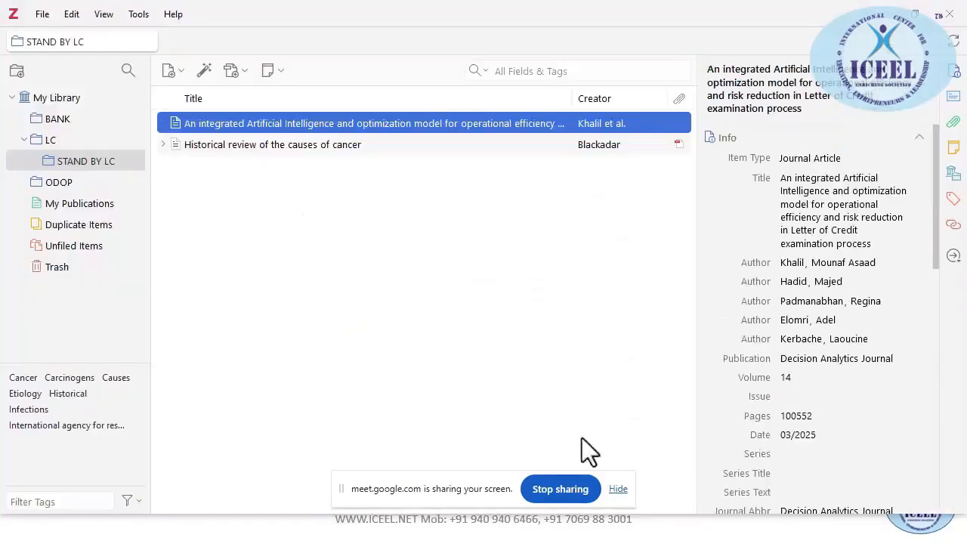
key(alt+Tab)
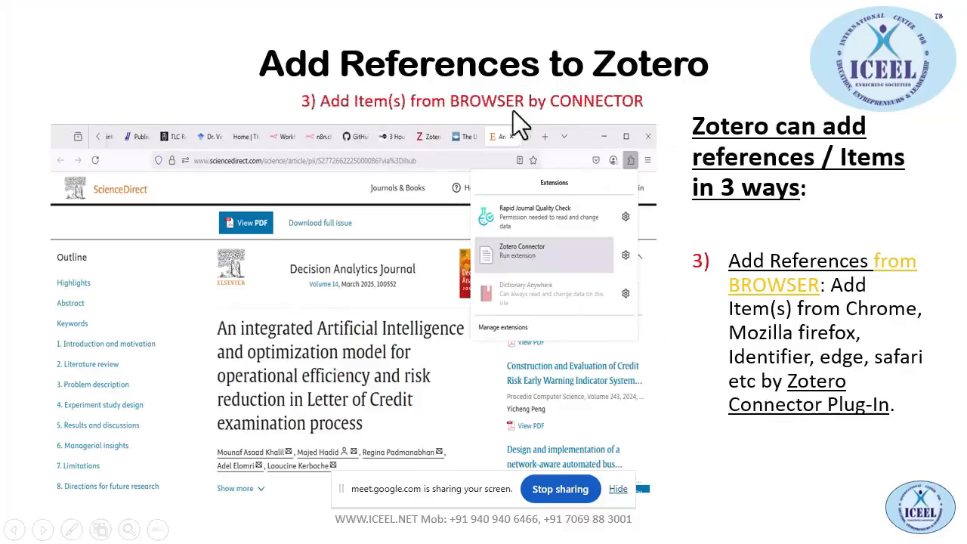
Play the Zotero Connector slide animations, pass Add References AUTOMATICALLY, and reach the Add Attachment slide
click(631, 147)
click(633, 171)
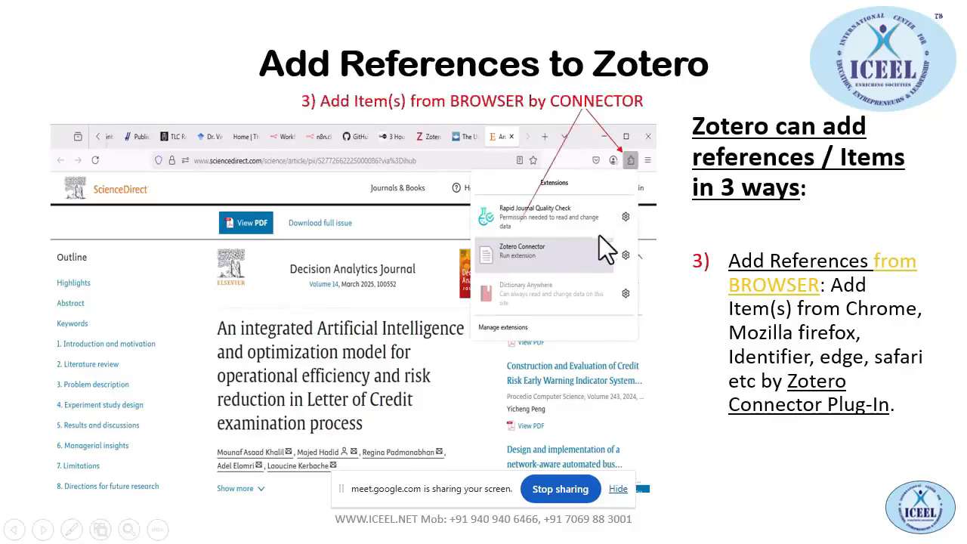
click(537, 255)
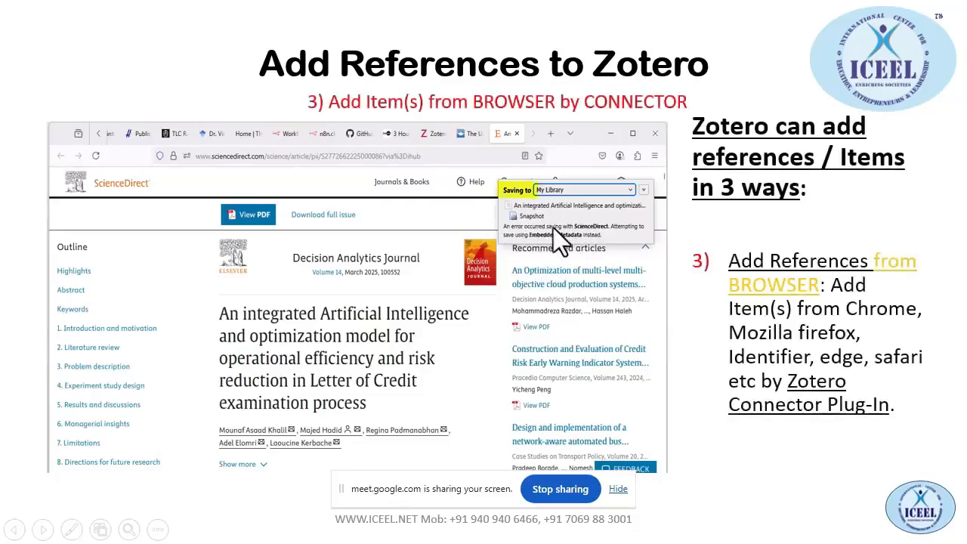
click(553, 226)
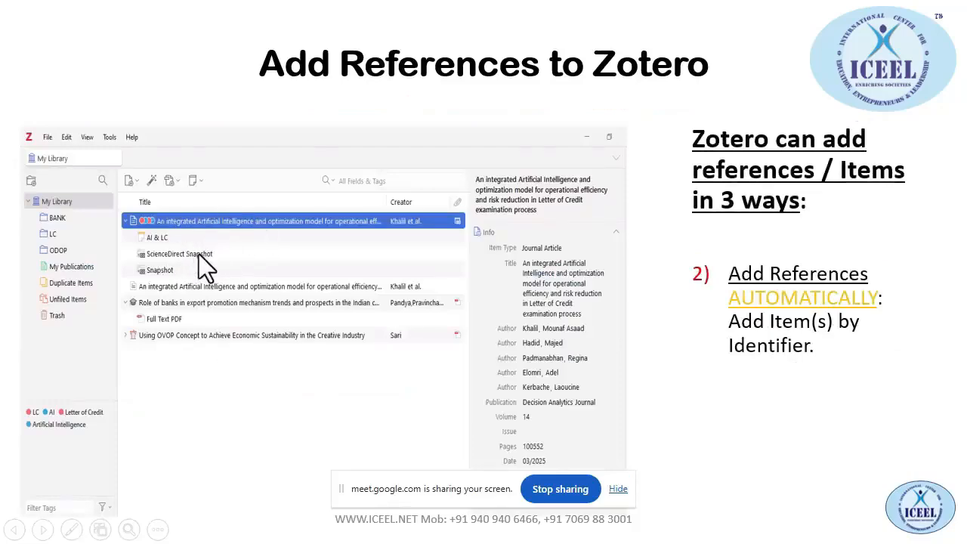
key(Left)
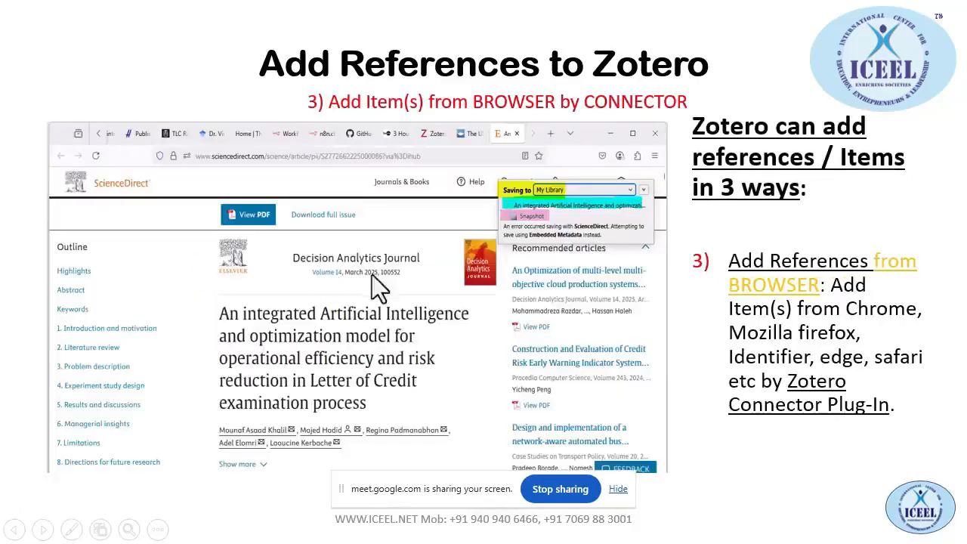
click(513, 158)
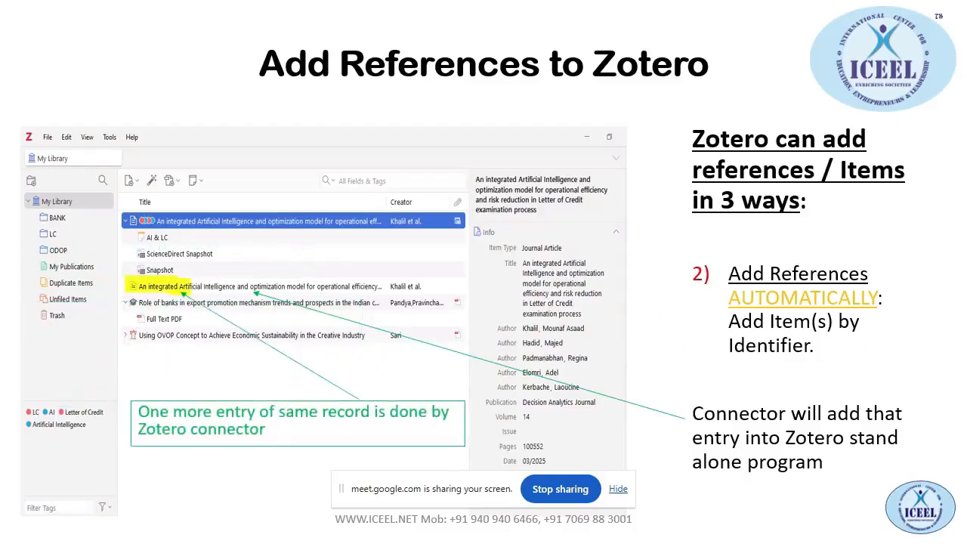
click(260, 291)
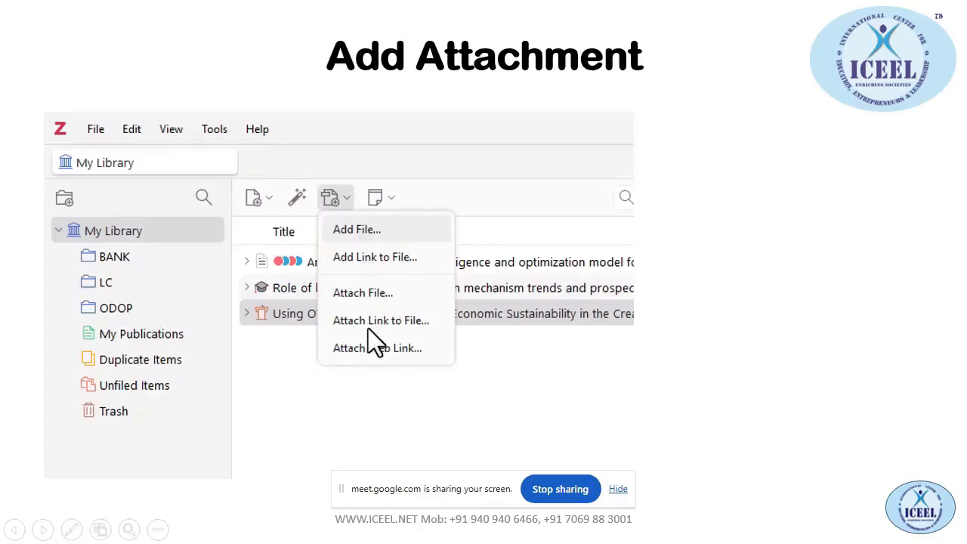
Reveal the Add: heading, then the Add File and Add Link to File explanations
click(406, 355)
click(688, 170)
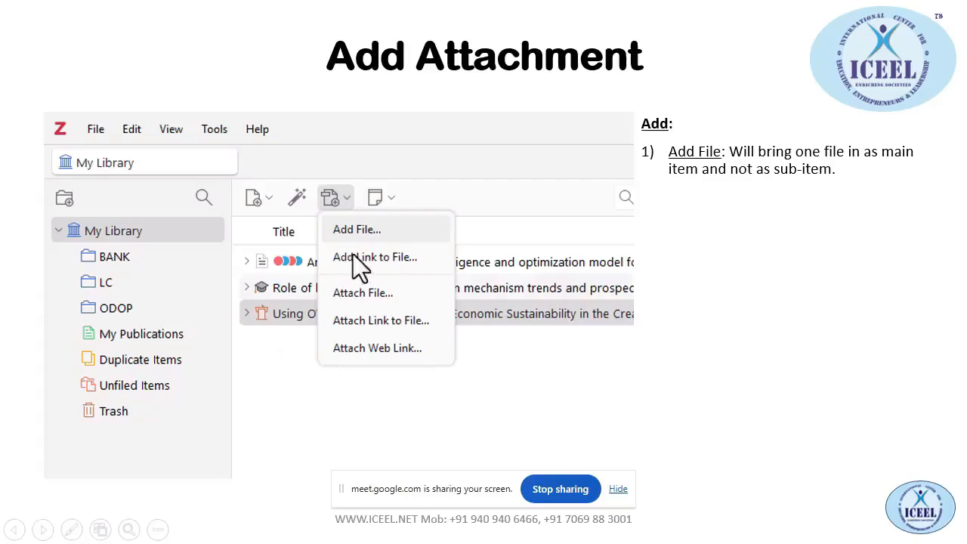
click(372, 270)
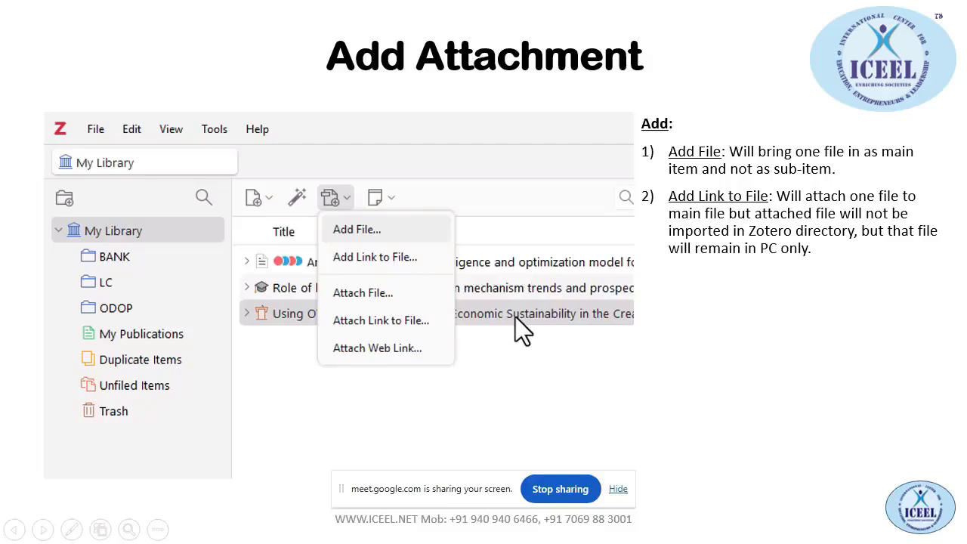
key(alt+Tab)
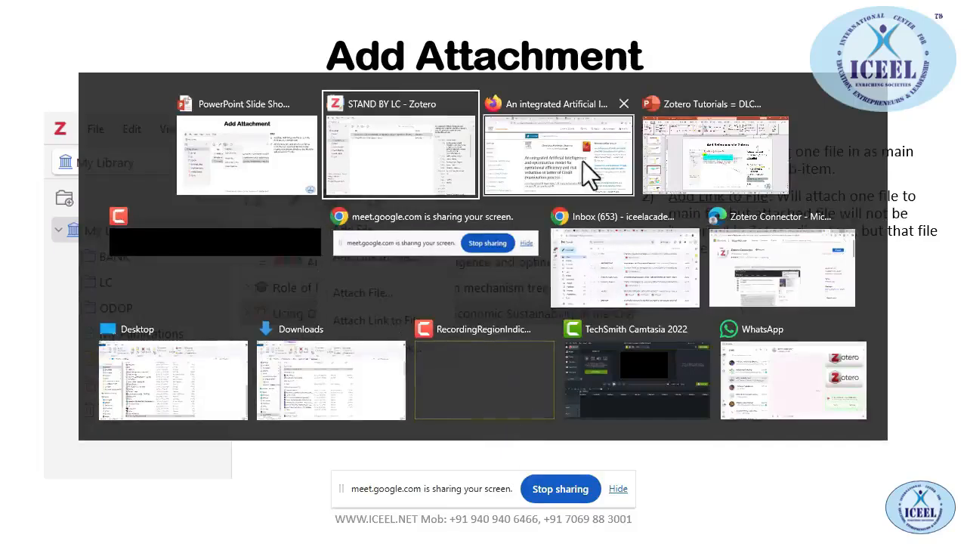
Expand the Historical review of the causes of cancer item and select its Full Text attachment
click(410, 152)
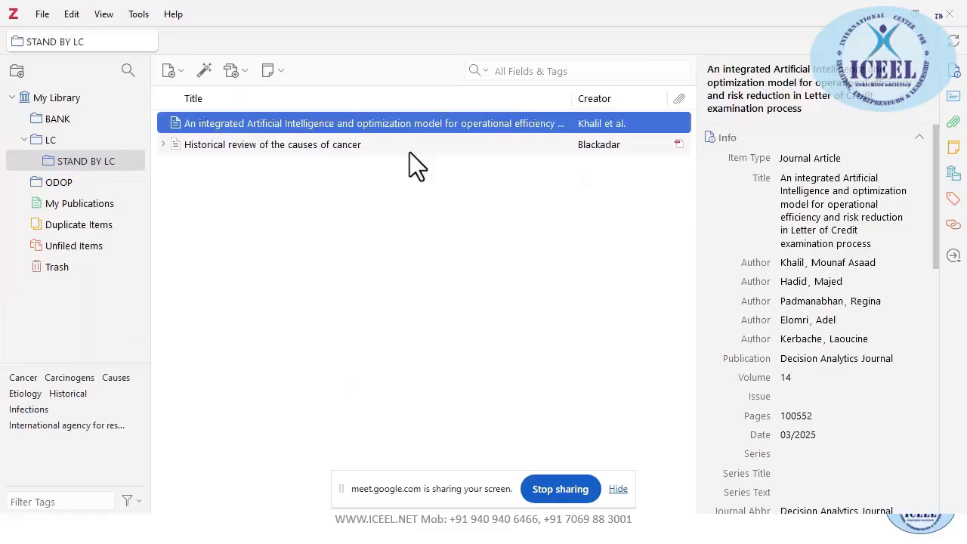
click(224, 145)
click(163, 144)
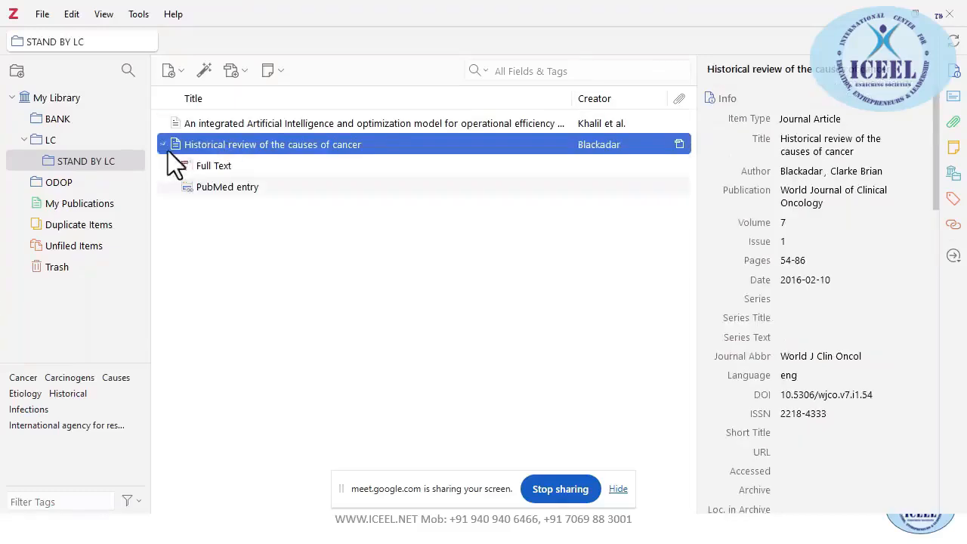
click(233, 168)
Add the Gmail 4XX page PDF from the 150 GB SSD Store (D:) drive as a new stored-file item
click(248, 70)
click(261, 118)
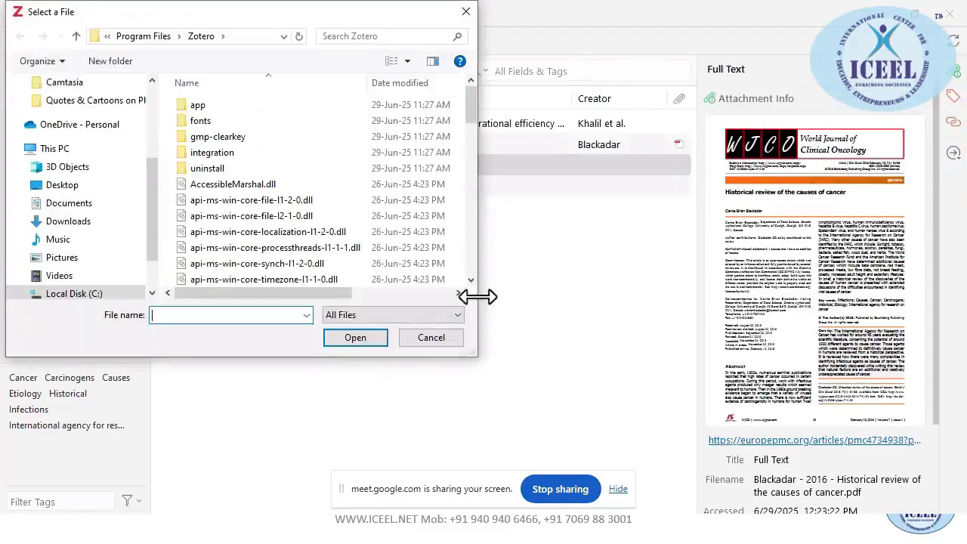
drag(477, 297, 671, 298)
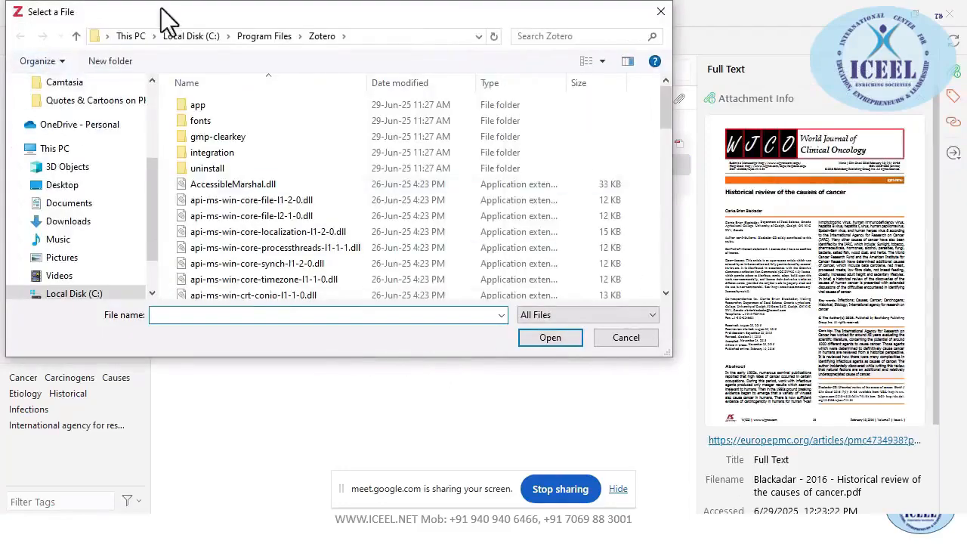
drag(168, 18, 248, 121)
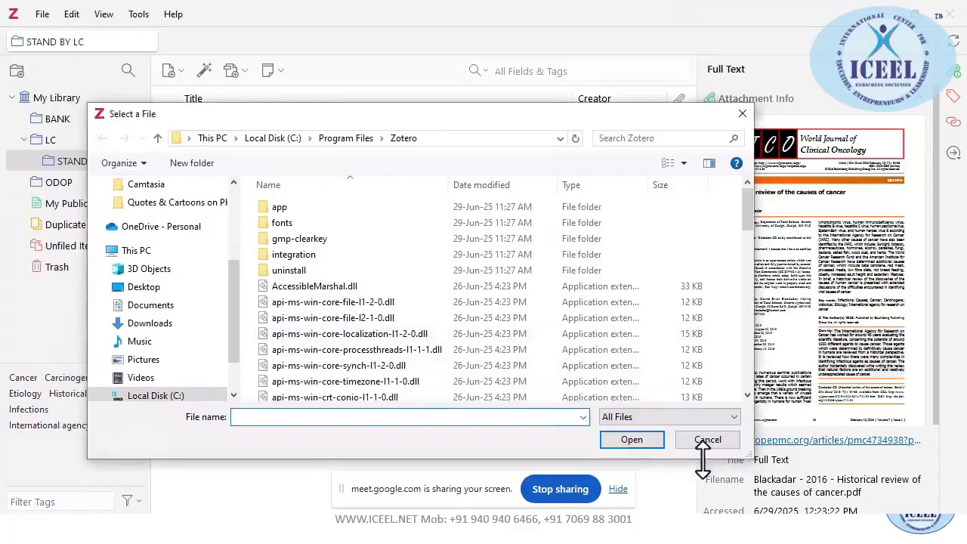
drag(703, 457, 702, 485)
scroll(333, 299, down, 15)
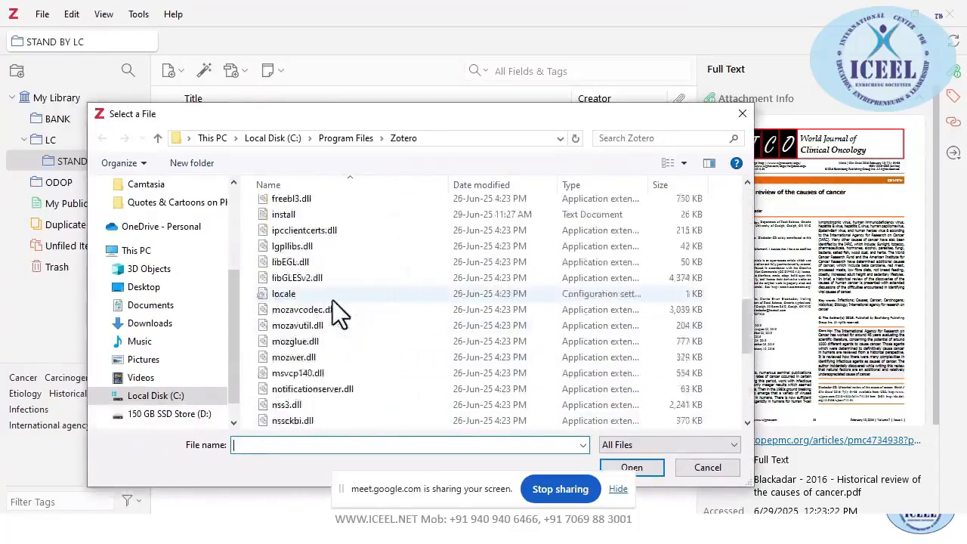
scroll(332, 300, down, 5)
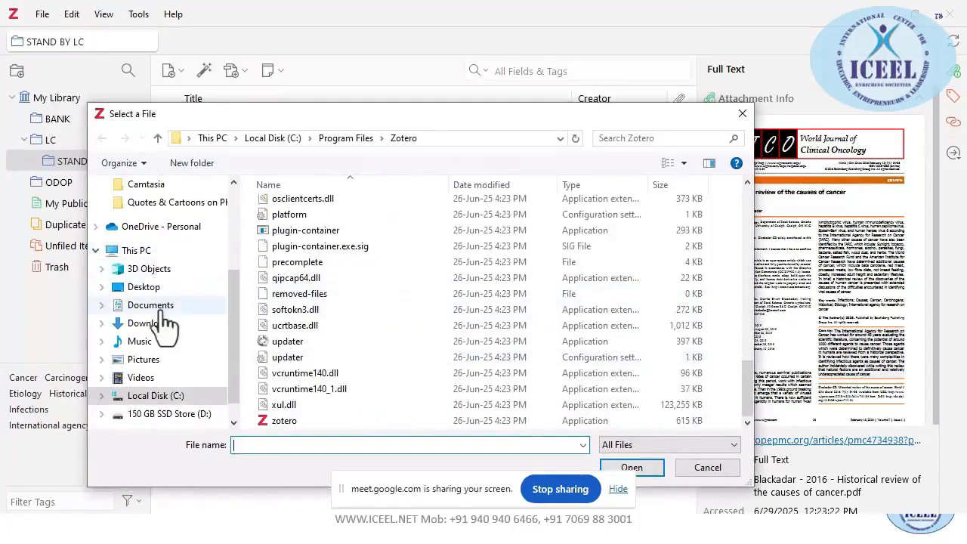
scroll(162, 332, down, 1)
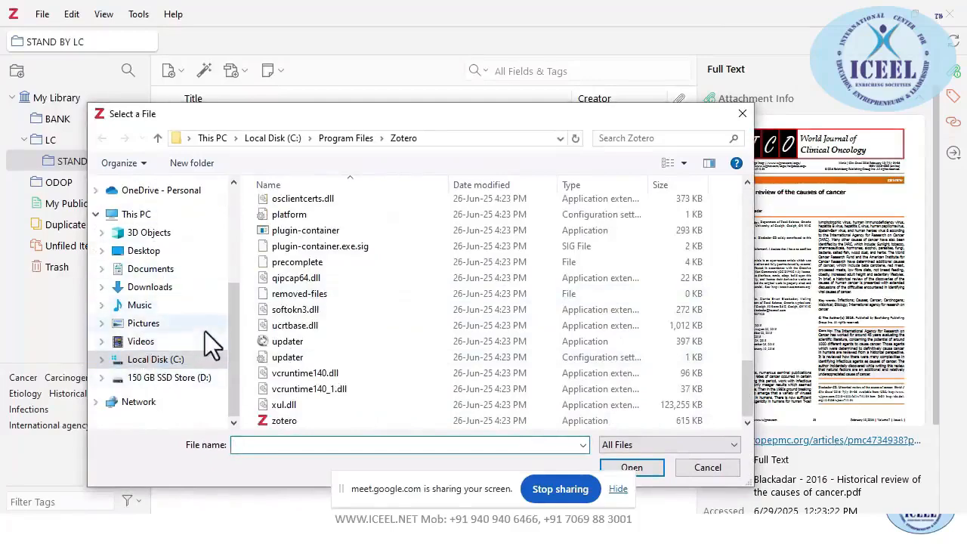
click(167, 379)
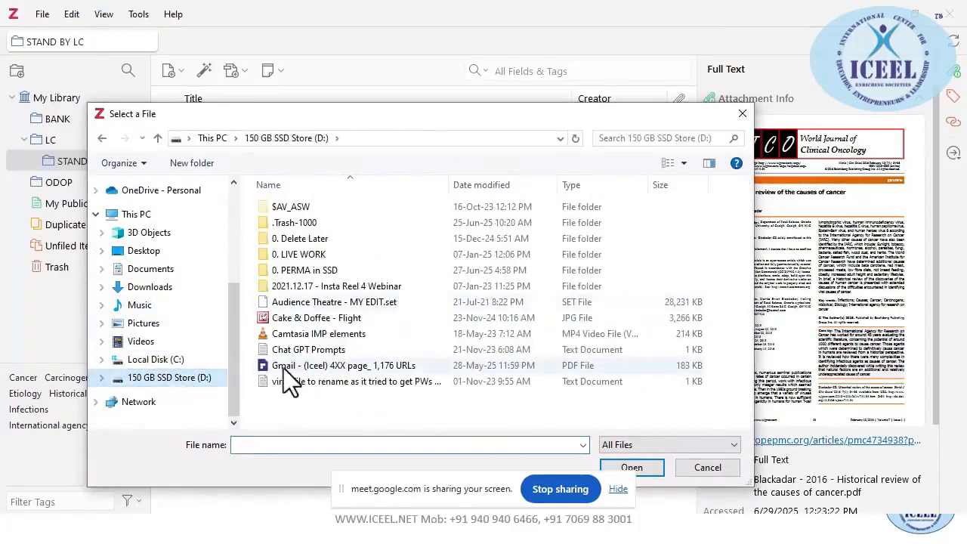
double_click(283, 368)
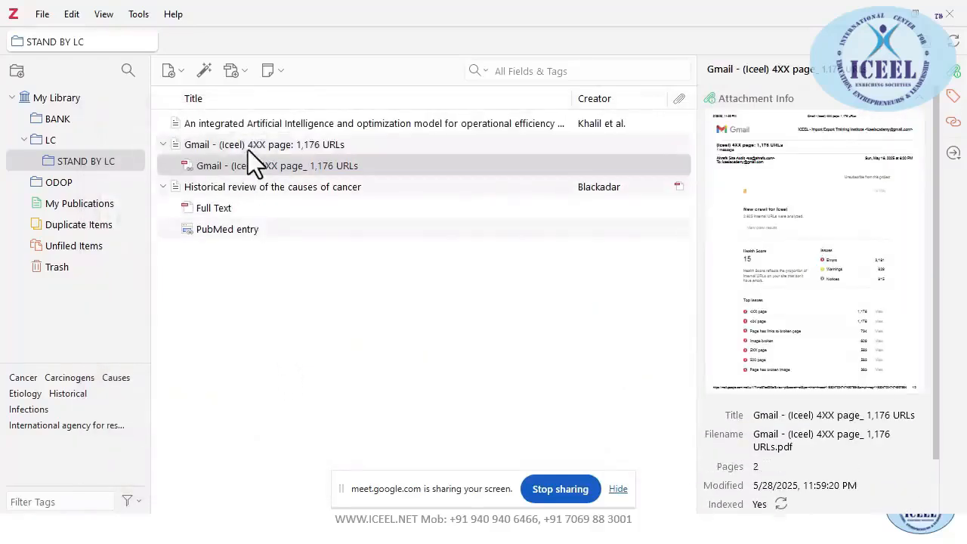
Show the new Gmail item's PDF file in File Explorer
click(247, 149)
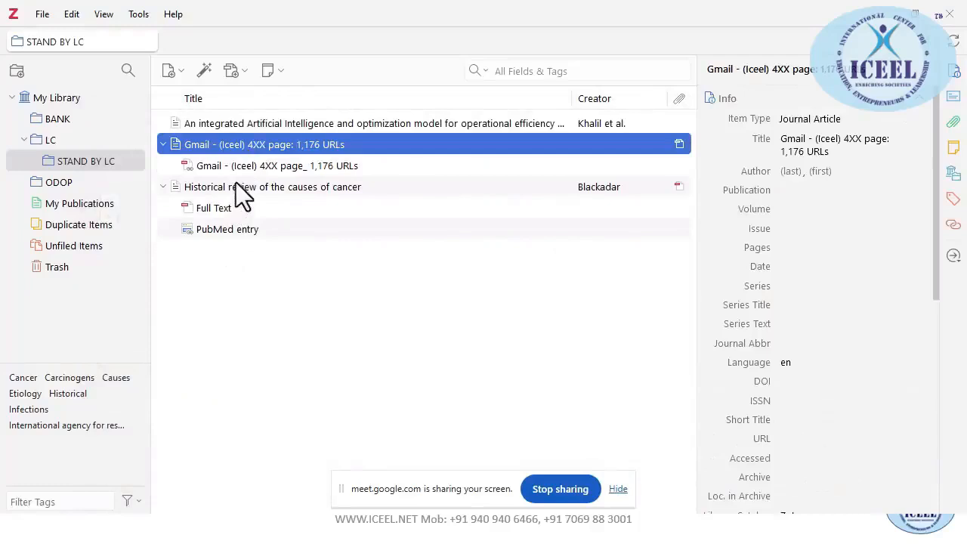
right_click(251, 145)
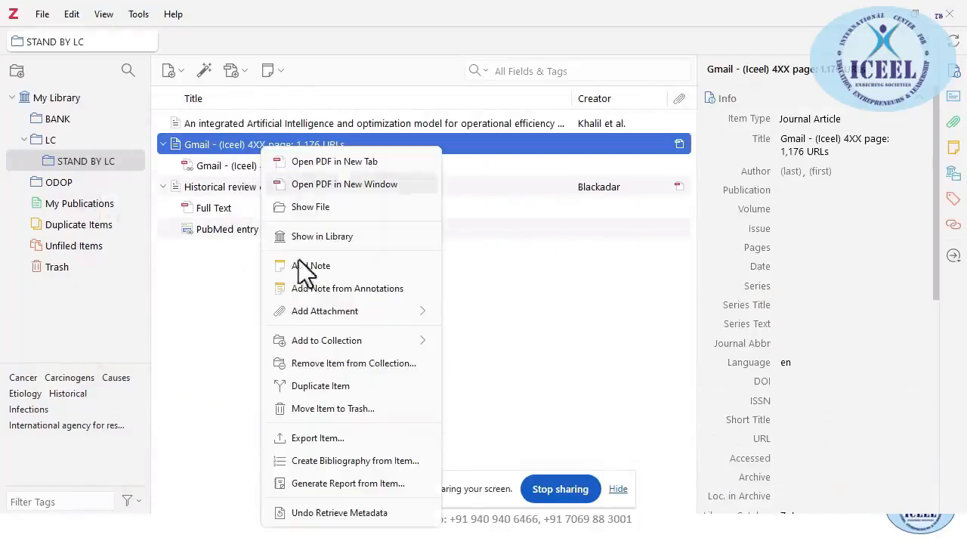
click(341, 209)
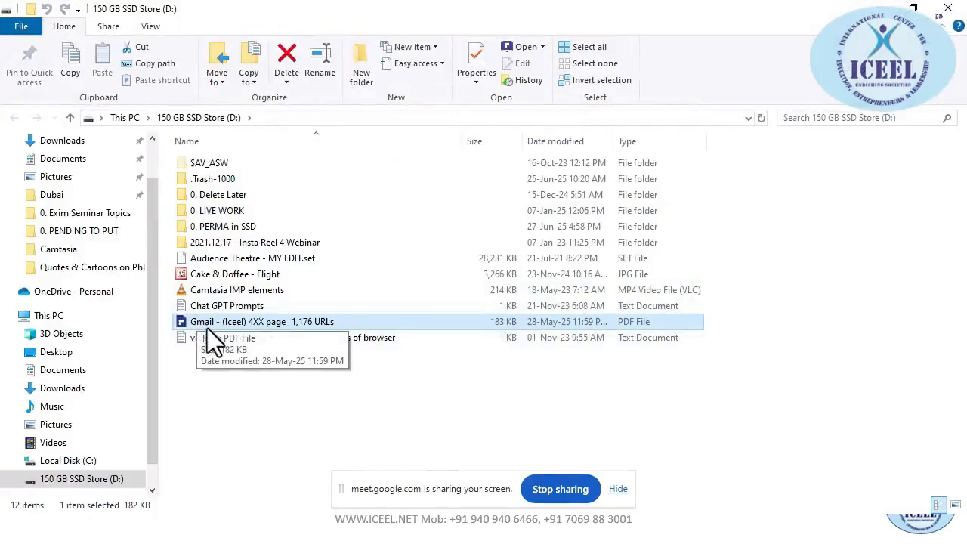
Duplicate the Gmail PDF twice, naming the copies 123 and 5
key(ctrl+c)
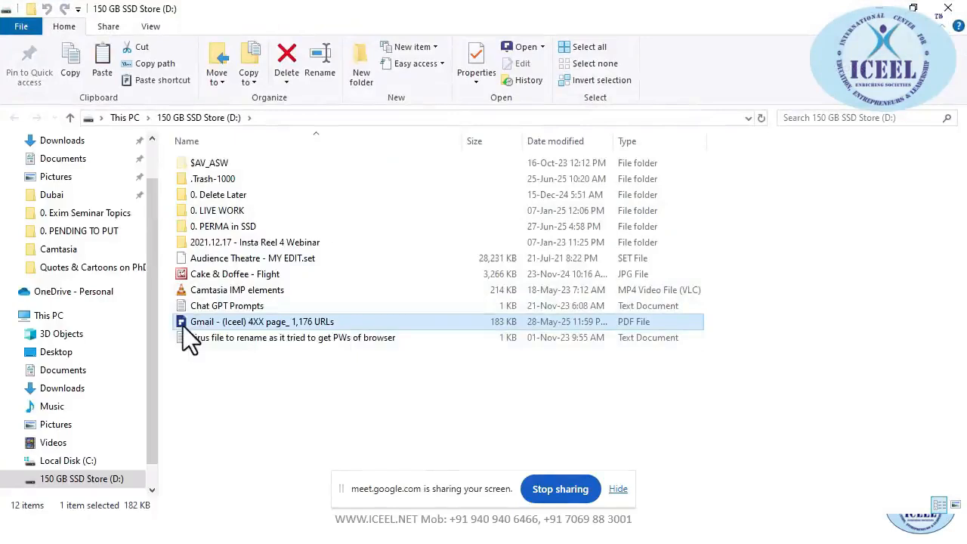
key(ctrl+v)
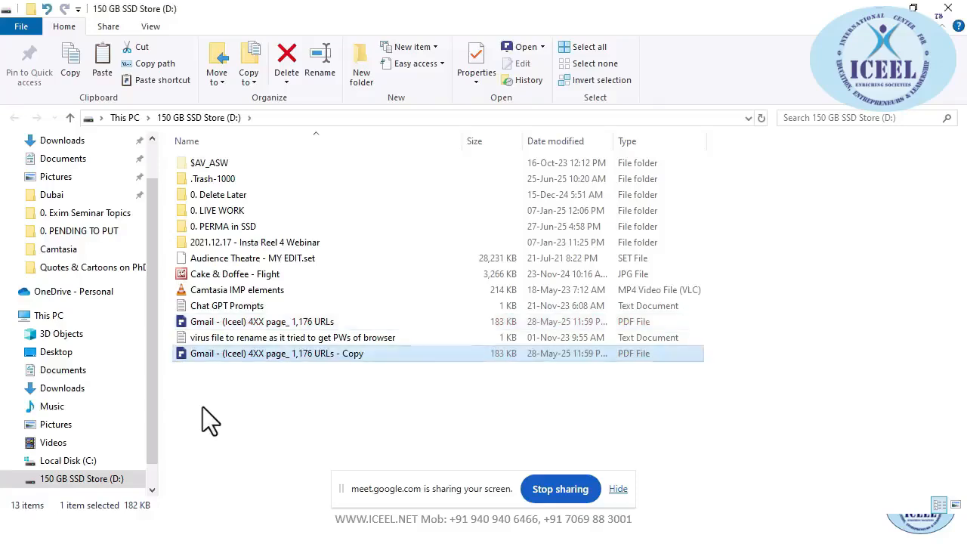
key(F2)
text(123)
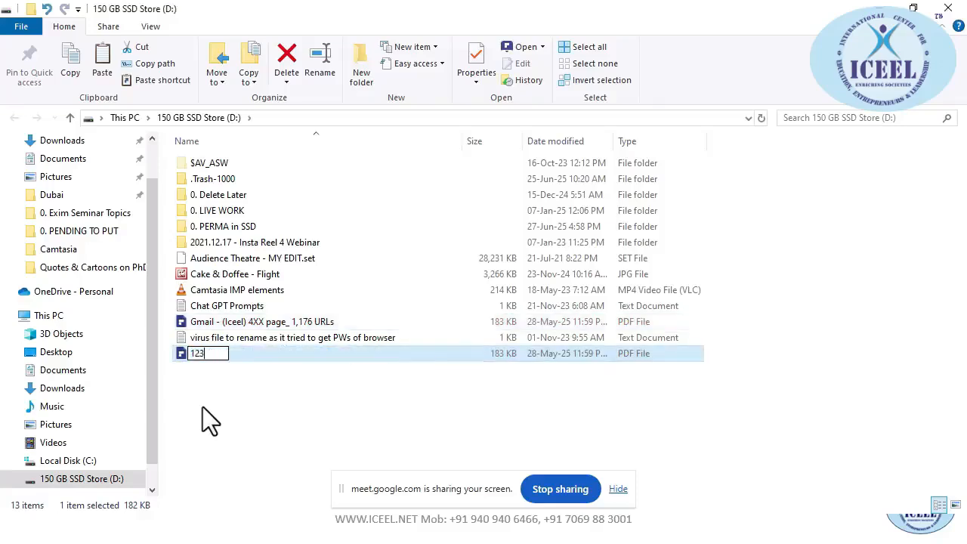
key(Return)
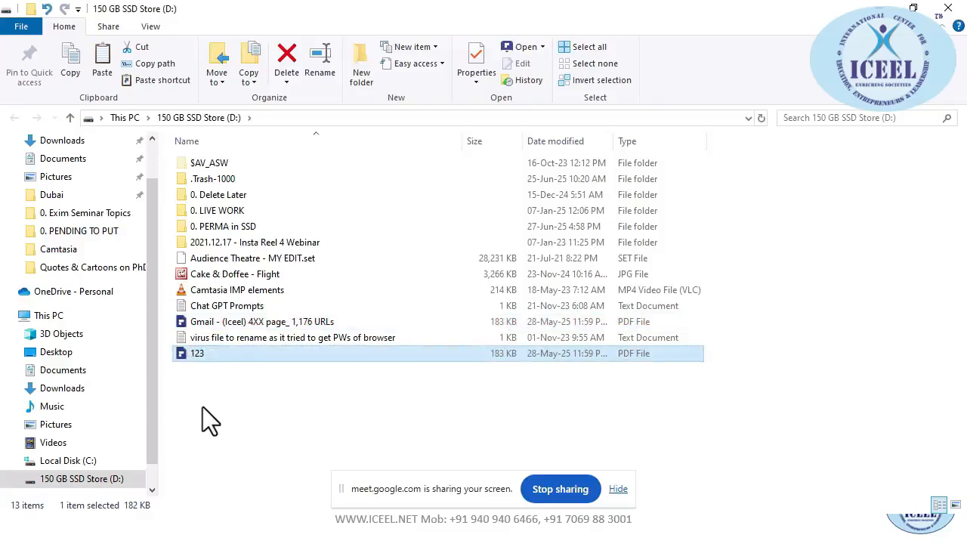
key(ctrl+v)
key(F2)
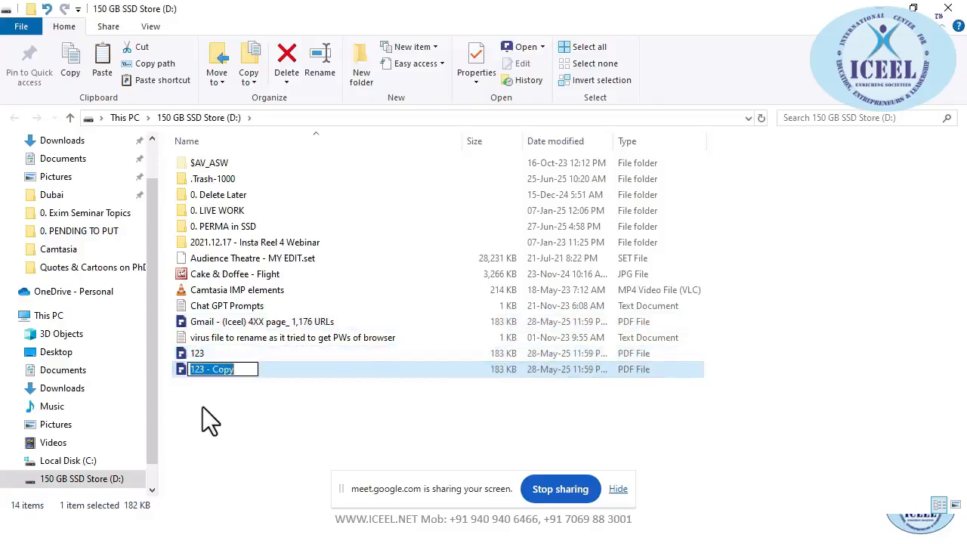
text(567)
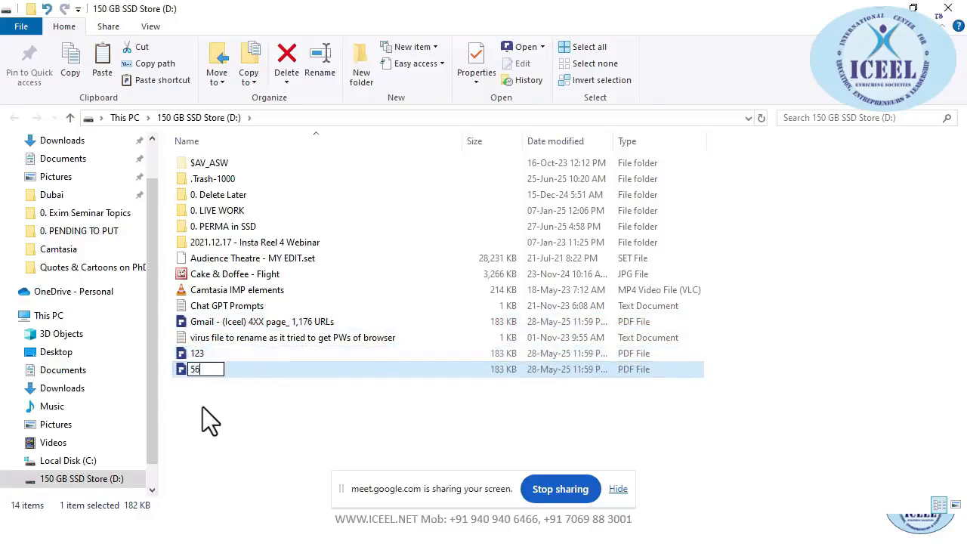
key(BackSpace)
key(BackSpace)
key(Return)
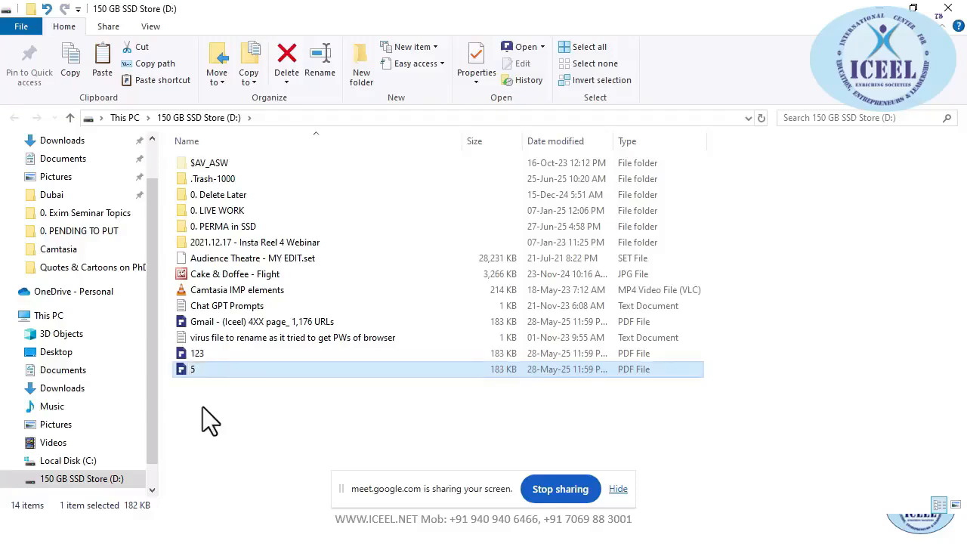
Rename the 123 copy to 1 and paste one more copy of the PDF
key(Up)
key(F2)
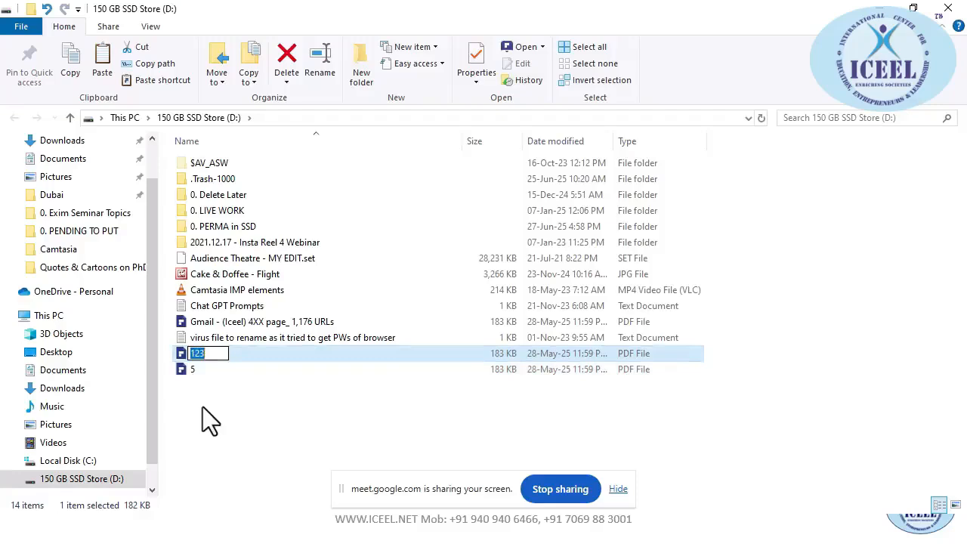
text(1)
key(Return)
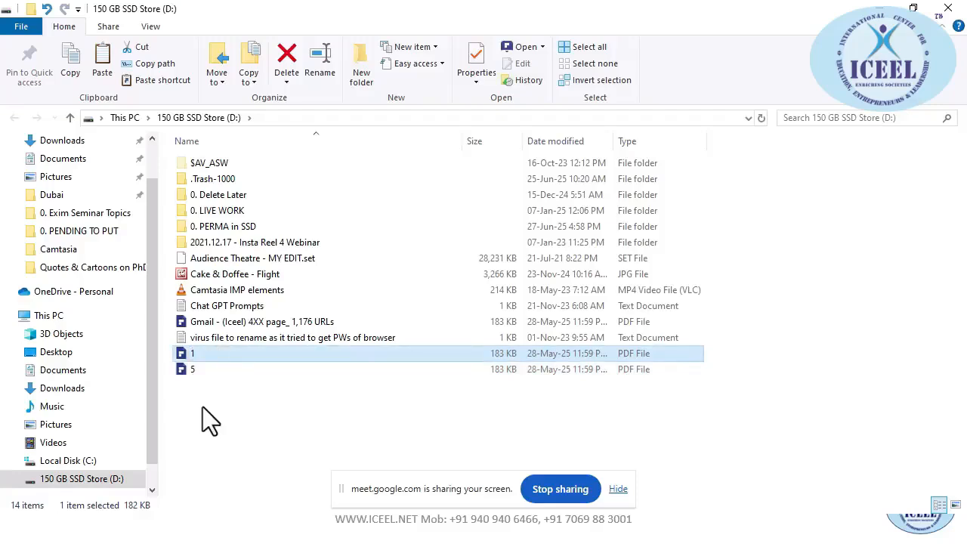
key(ctrl+v)
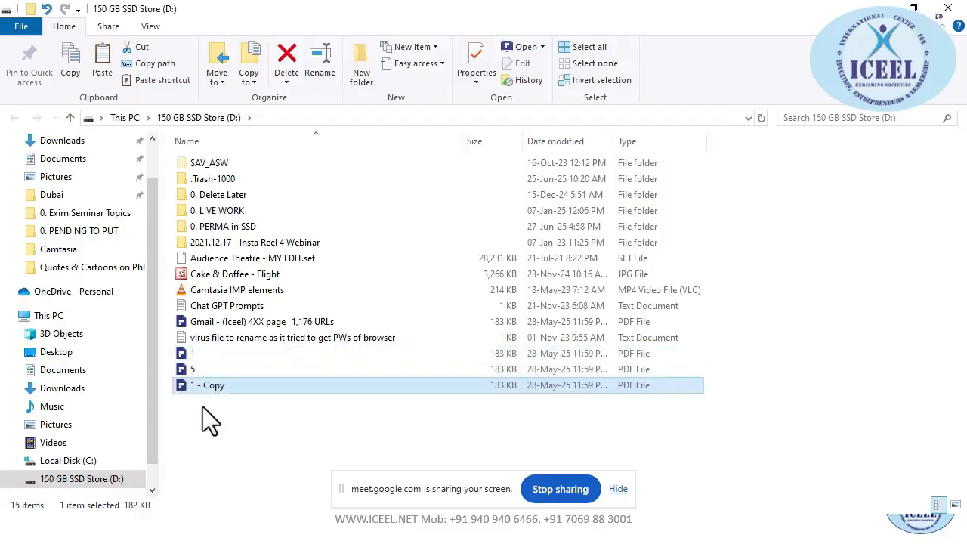
key(F2)
key(alt+Tab)
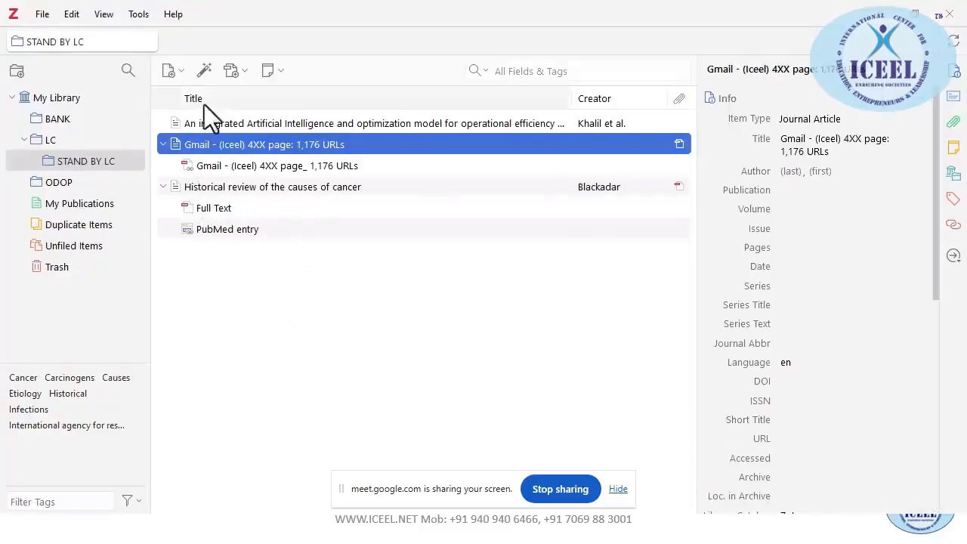
Add file 1 from drive D as a new stored item and reveal its copy in storage folder M9NRBB93
click(246, 70)
click(275, 99)
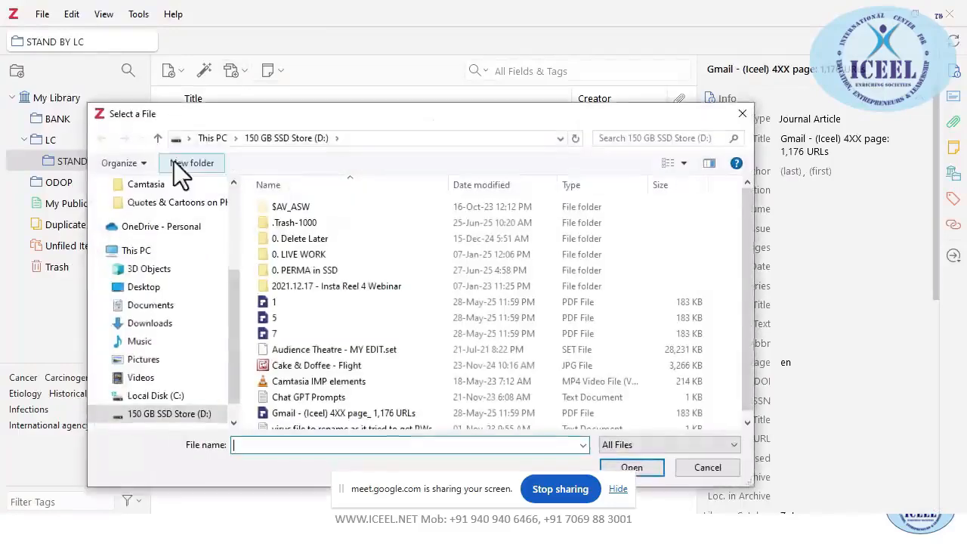
double_click(273, 302)
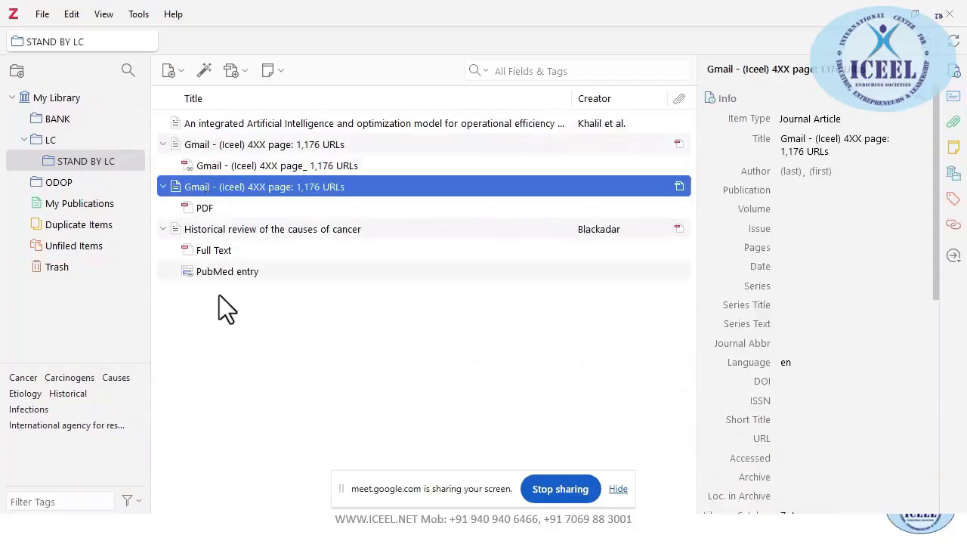
right_click(209, 194)
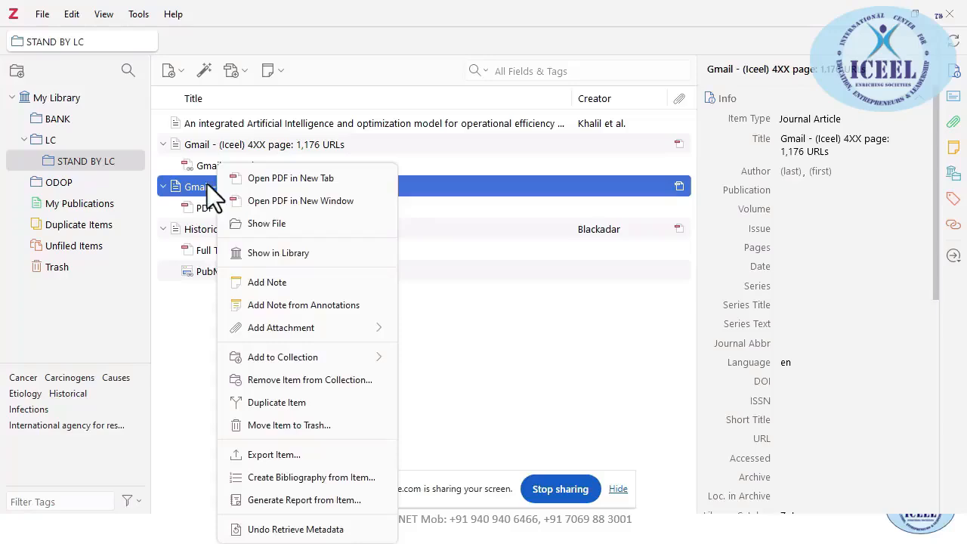
click(278, 224)
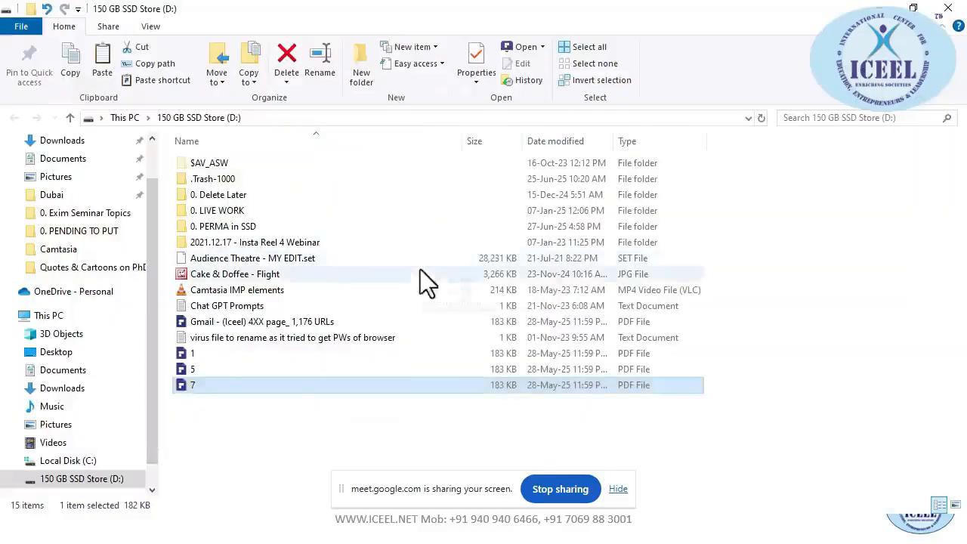
key(alt+Tab)
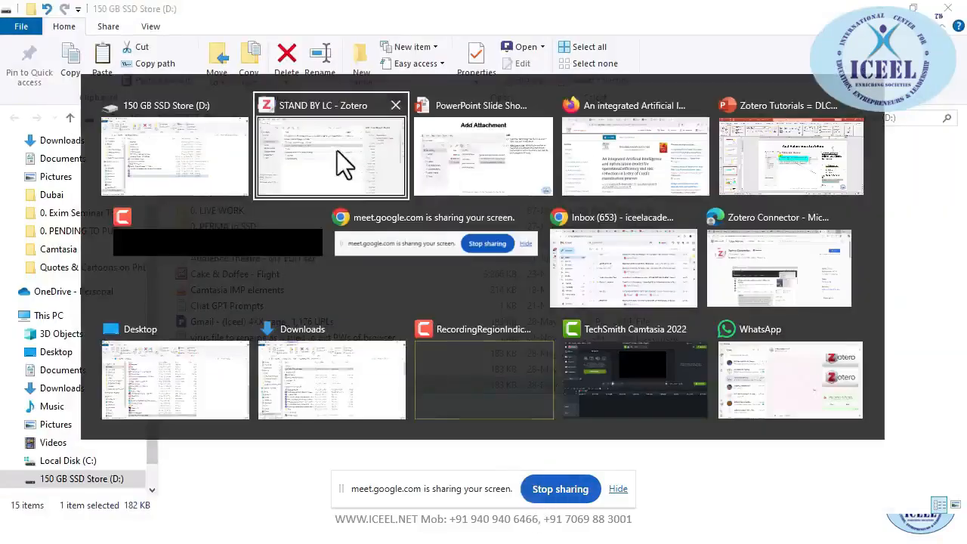
click(461, 163)
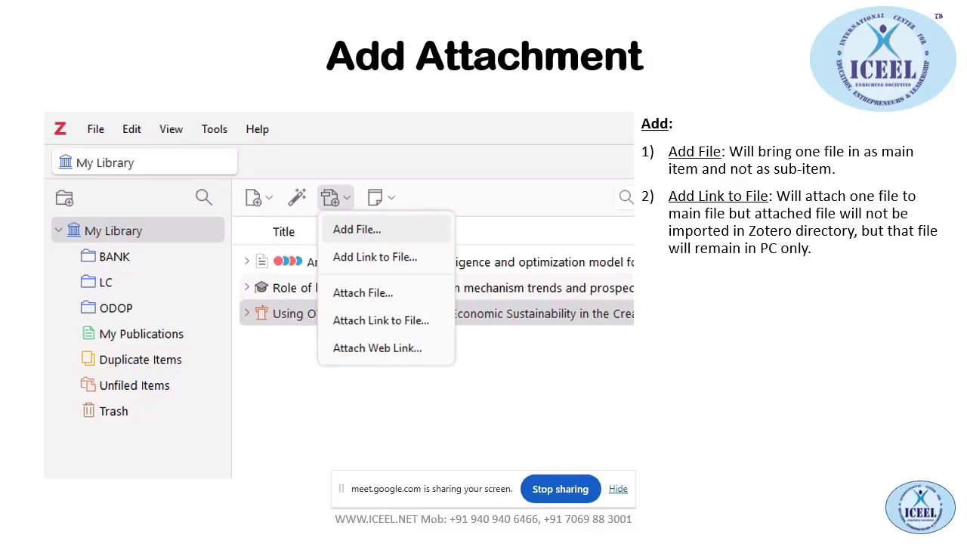
key(alt+Tab)
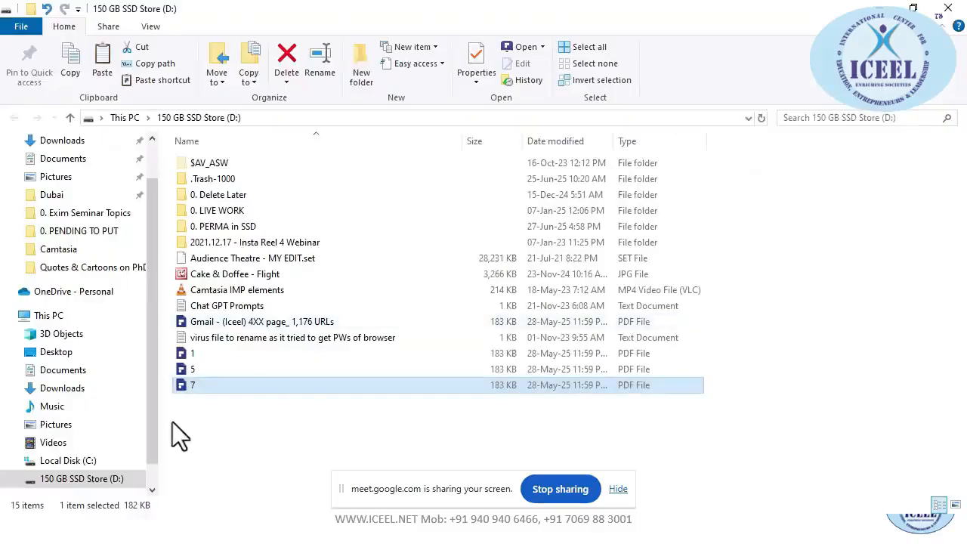
Select the PDF copies 1, 5, 7 and the Gmail PDF on drive D
double_click(223, 214)
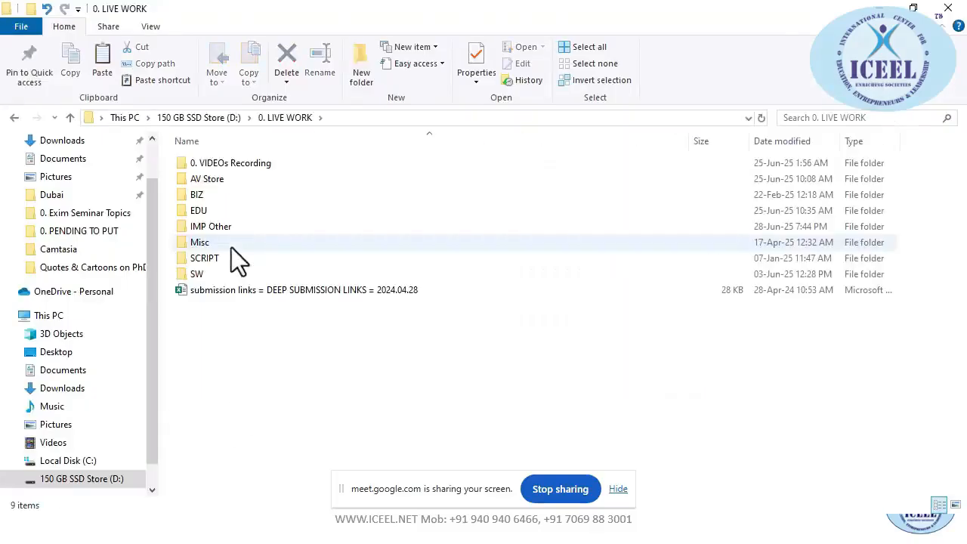
key(alt+Tab)
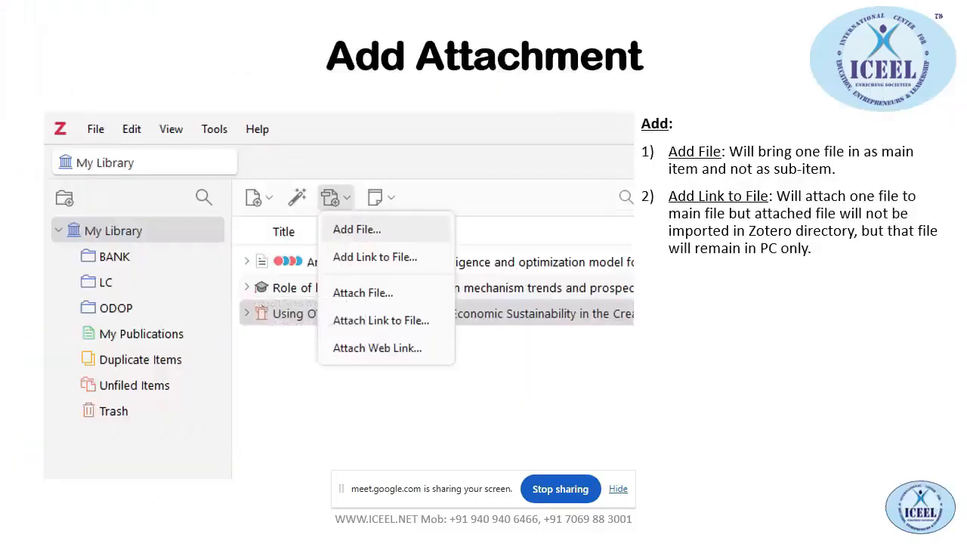
key(alt+Tab)
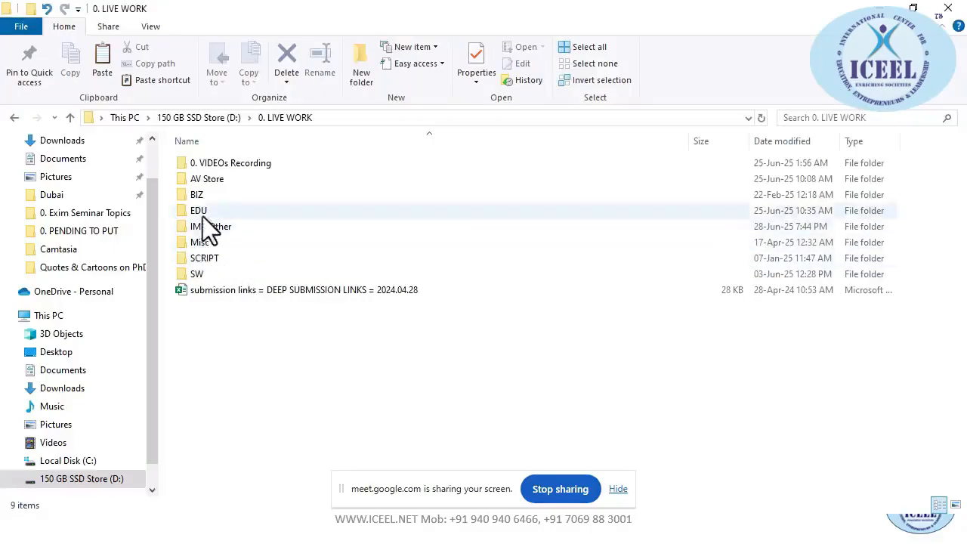
click(207, 291)
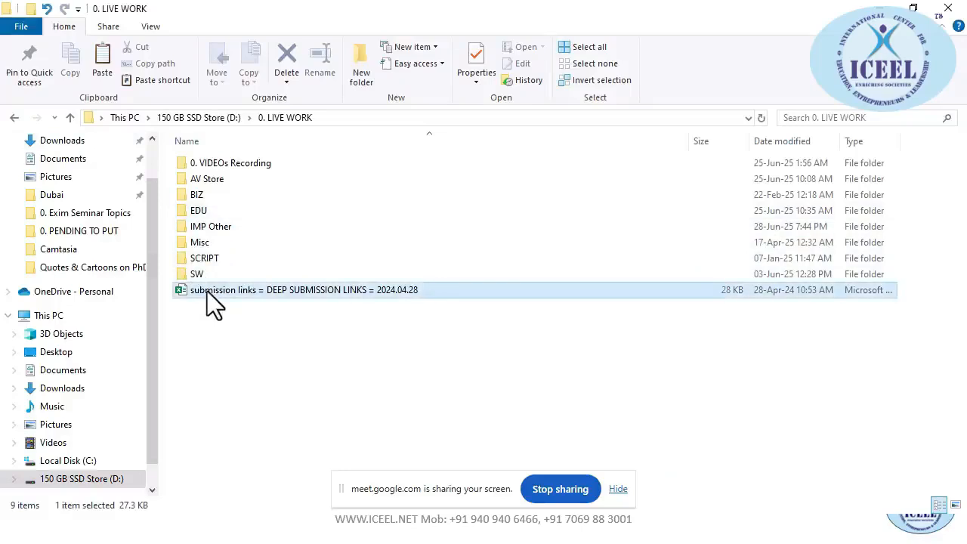
key(alt+Up)
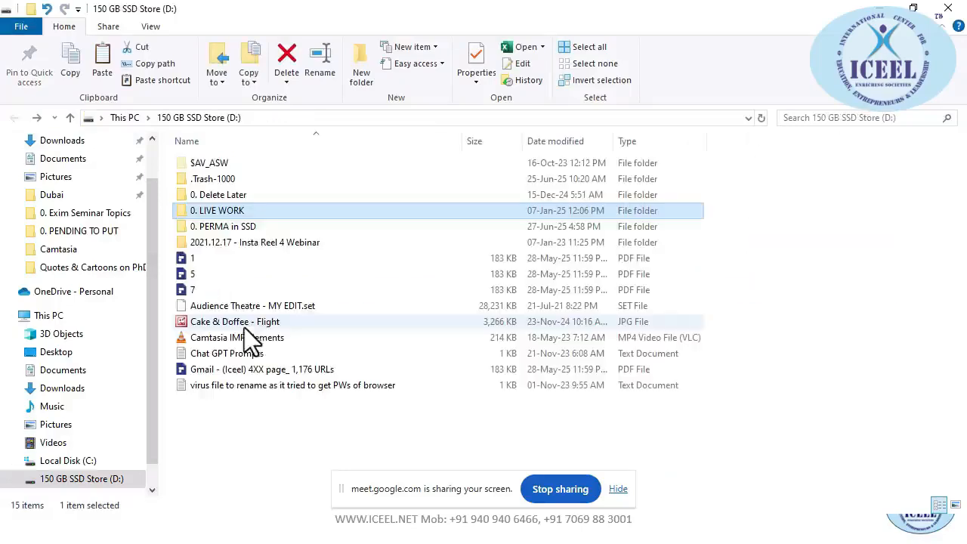
click(191, 257)
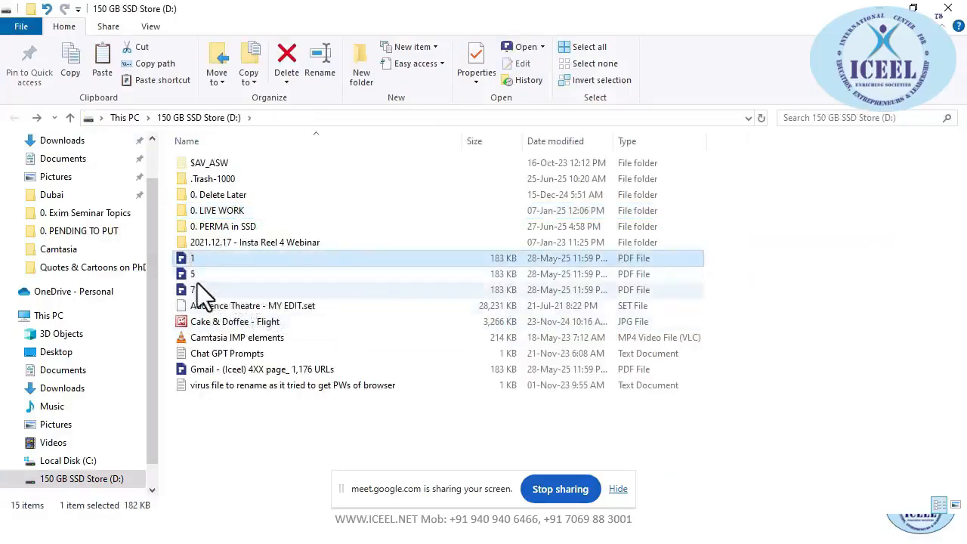
shift+click(196, 285)
ctrl+click(214, 369)
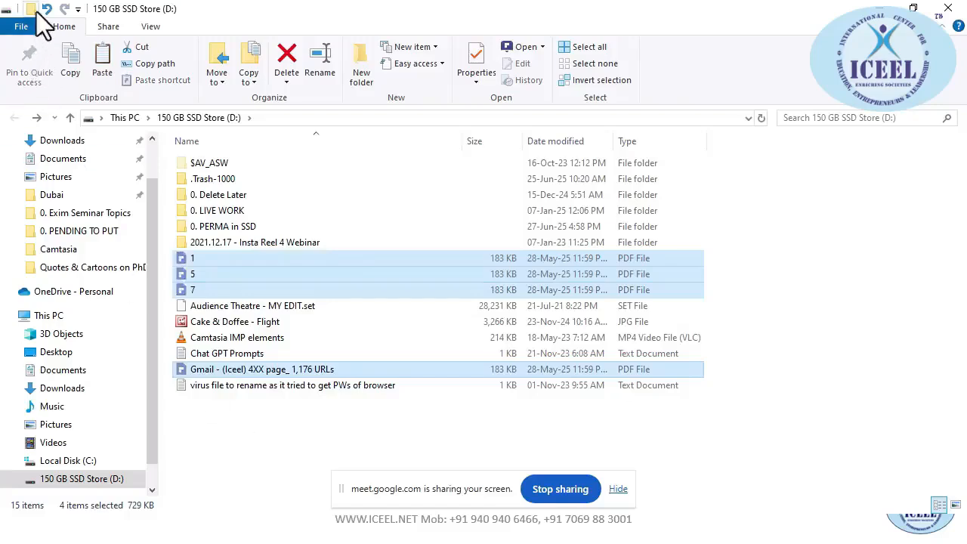
Create a TEST DELETE LATER folder on D: and paste the four PDFs into it
key(ctrl+shift+n)
text(TEST)
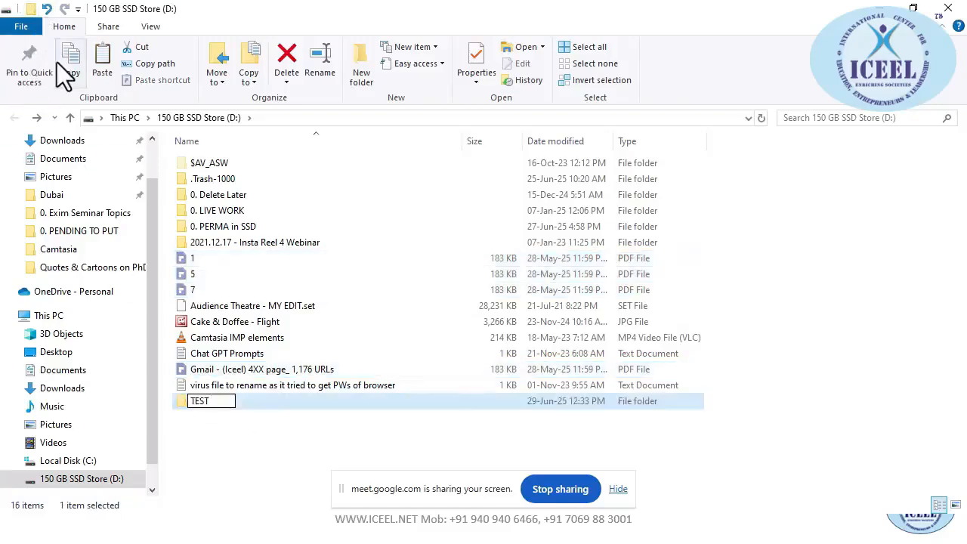
text( DELETE LATE)
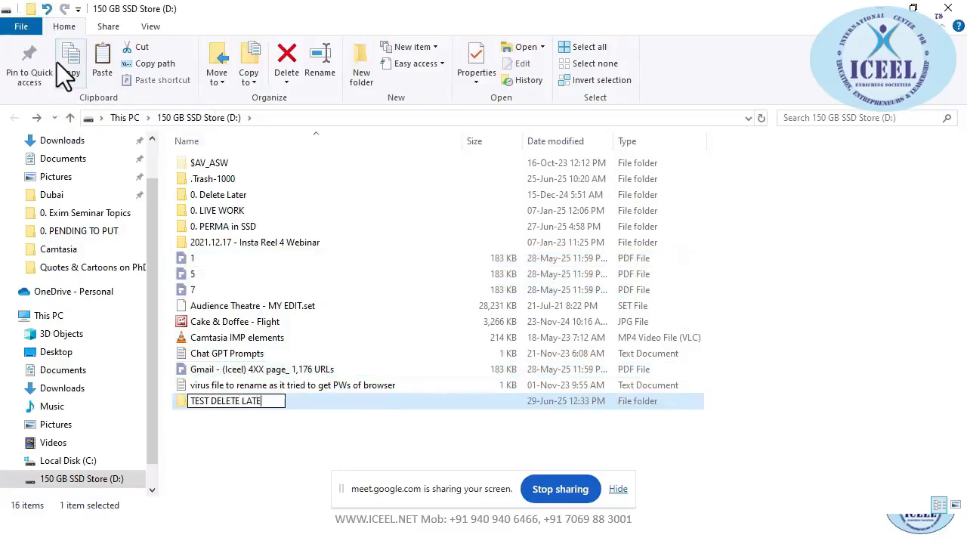
text(R)
key(Return)
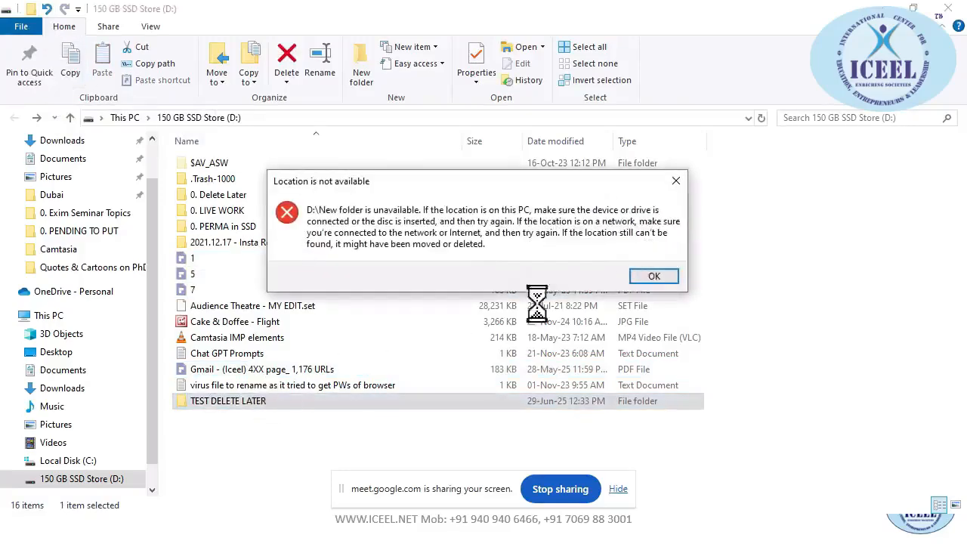
click(675, 277)
double_click(356, 401)
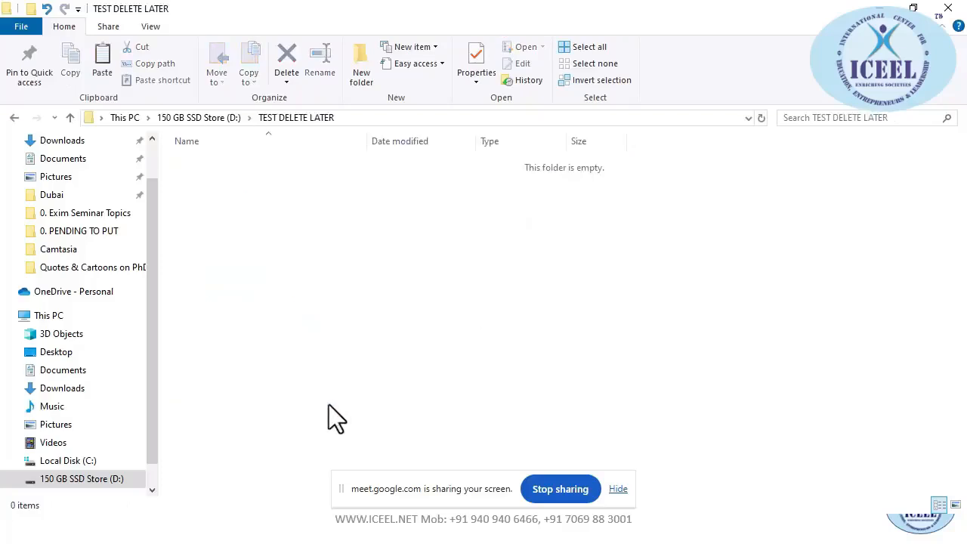
key(ctrl+v)
Copy Chat GPT Prompts, the virus file text document and Cake & Doffee - Flight into TEST DELETE LATER
click(70, 118)
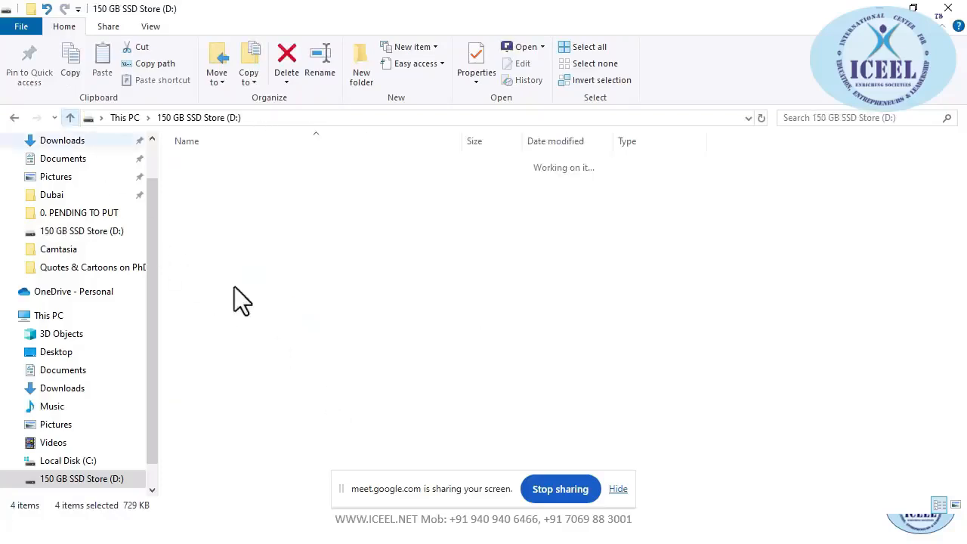
click(196, 322)
ctrl+click(201, 331)
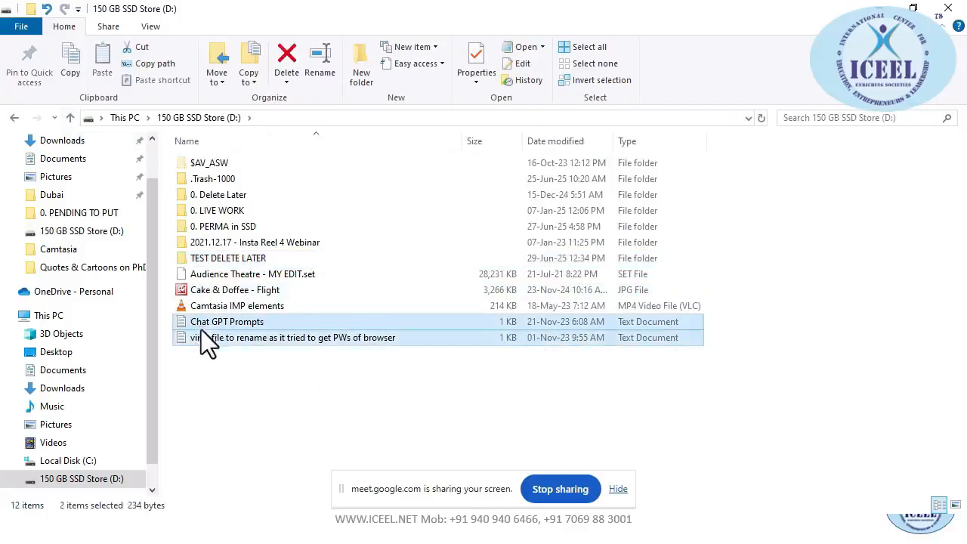
ctrl+click(228, 289)
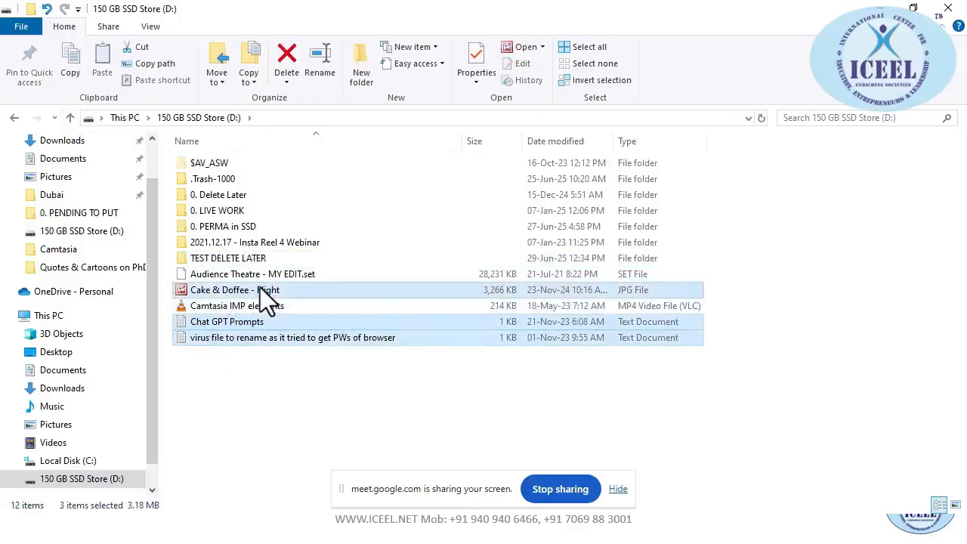
click(222, 261)
double_click(223, 263)
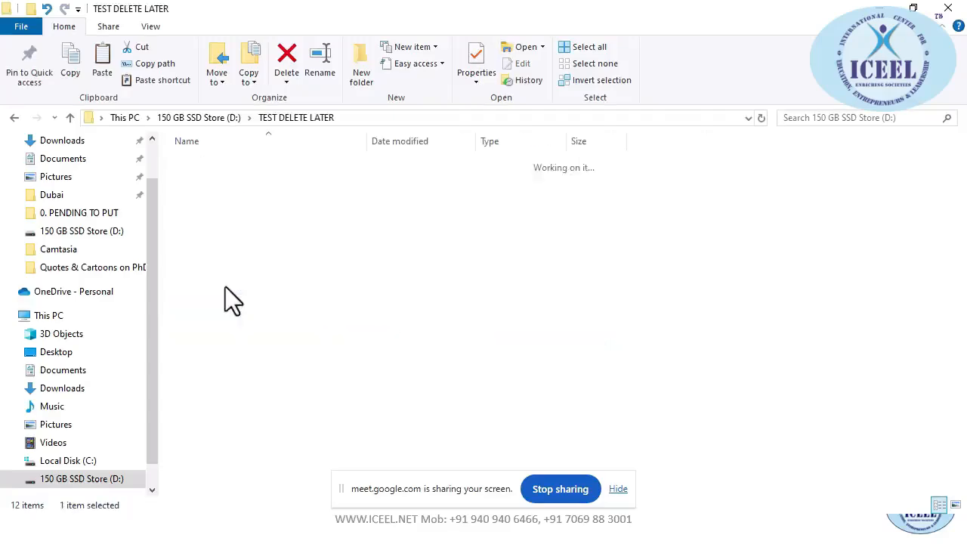
key(ctrl+v)
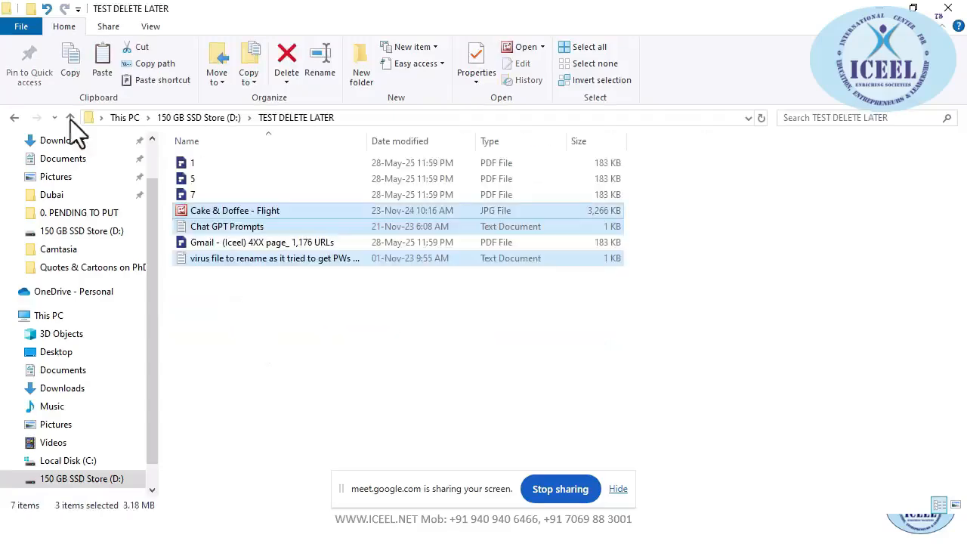
Paste the submission links spreadsheet from 0. LIVE WORK into TEST DELETE LATER, then return to Zotero
double_click(70, 118)
double_click(421, 297)
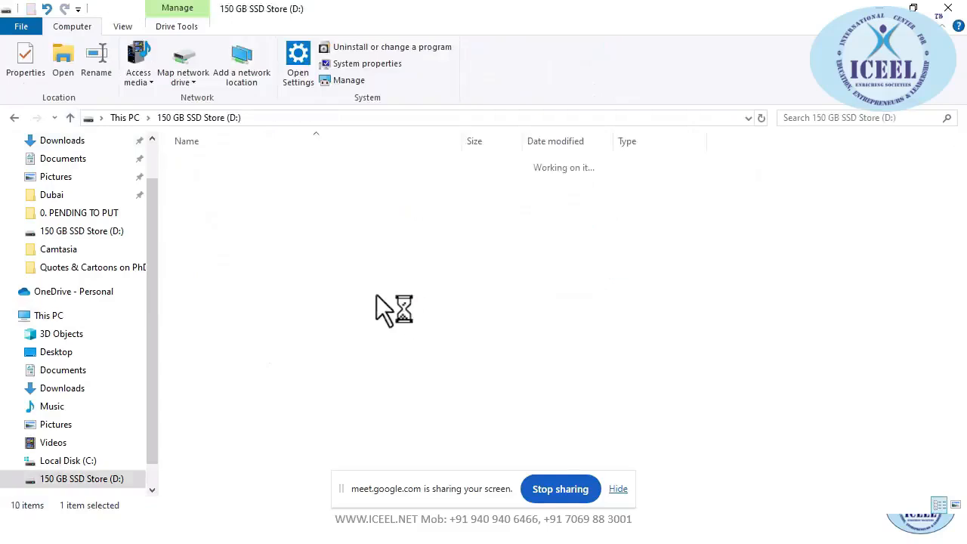
double_click(219, 215)
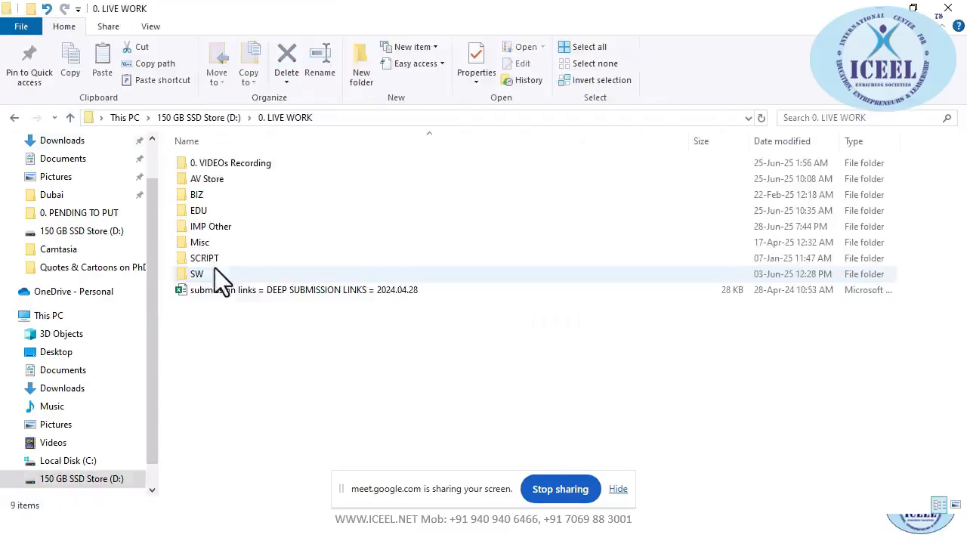
click(204, 292)
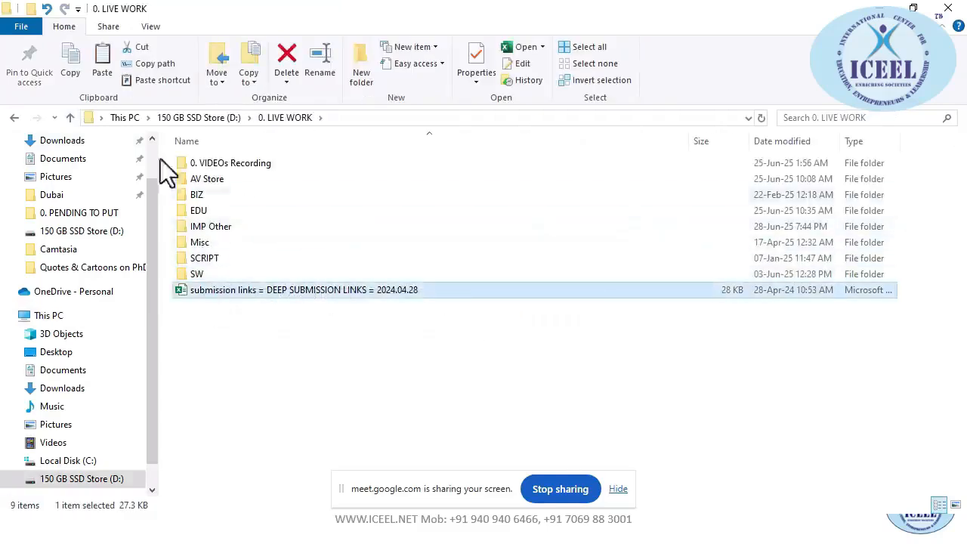
click(70, 118)
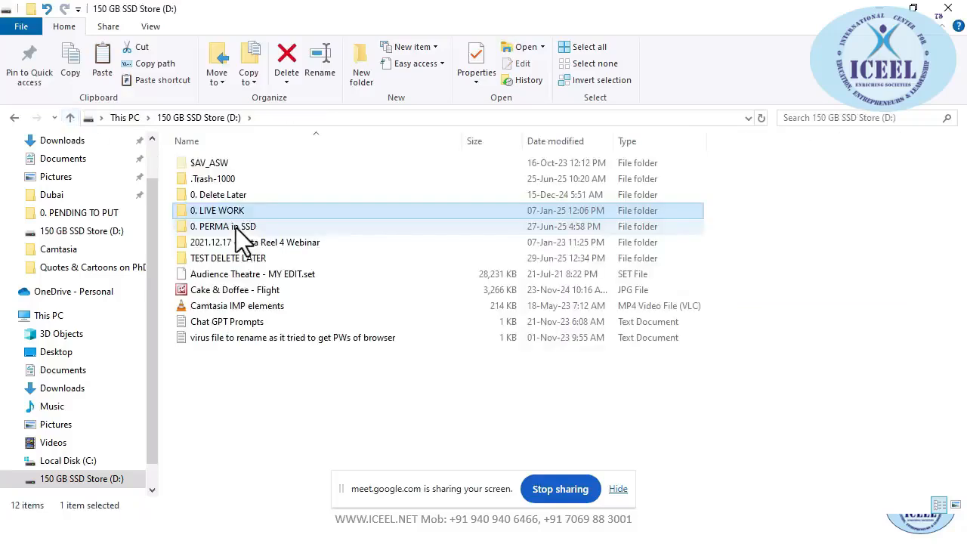
click(231, 260)
double_click(233, 263)
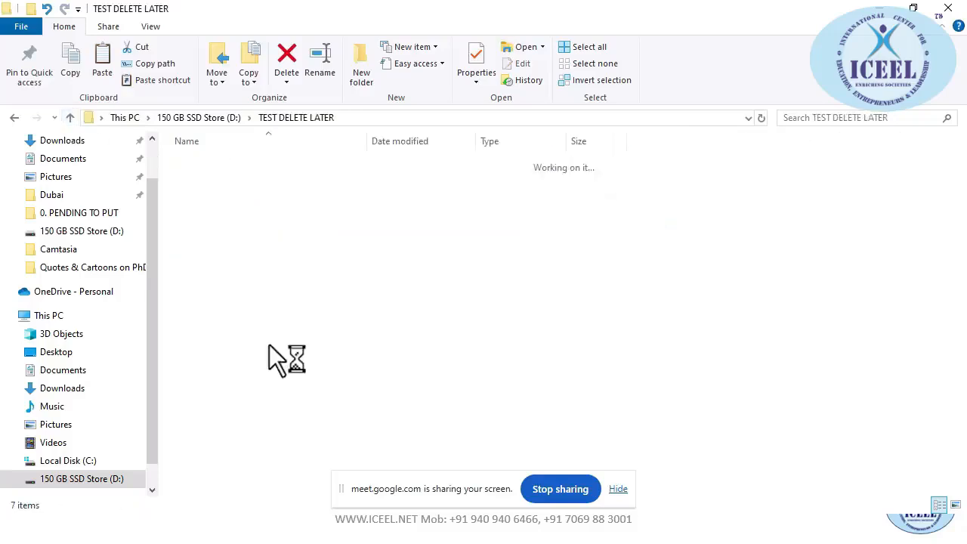
key(ctrl+v)
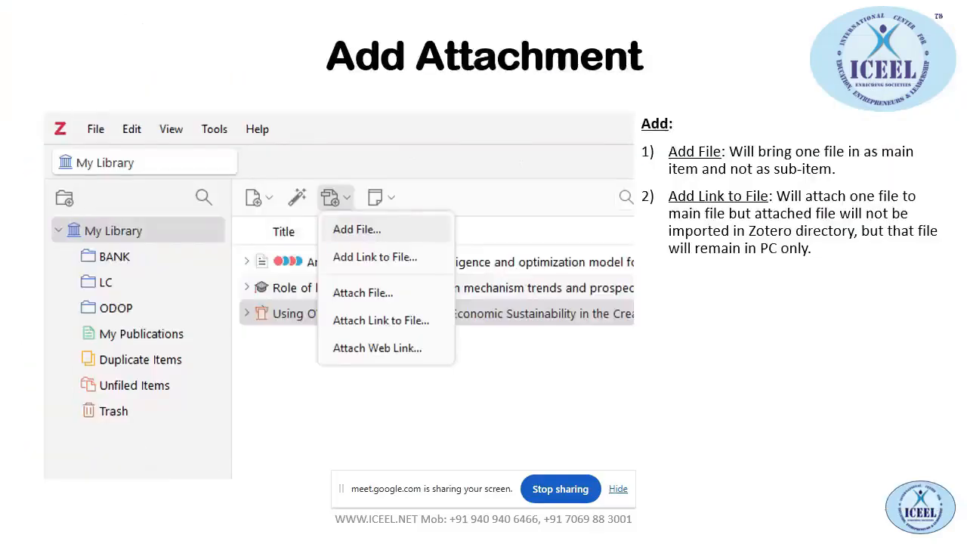
key(alt+Tab)
click(499, 177)
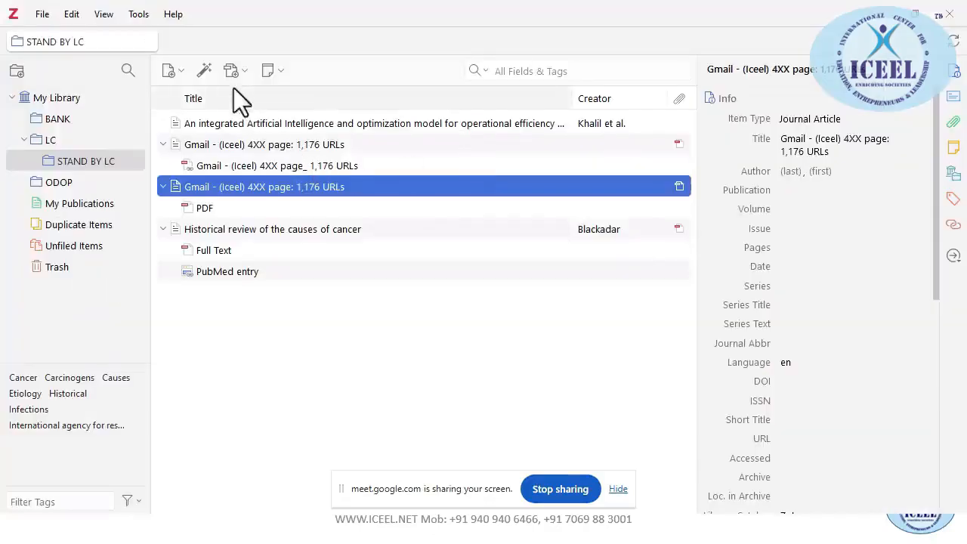
Attach File the submission links spreadsheet from TEST DELETE LATER and select the new attachment
click(242, 71)
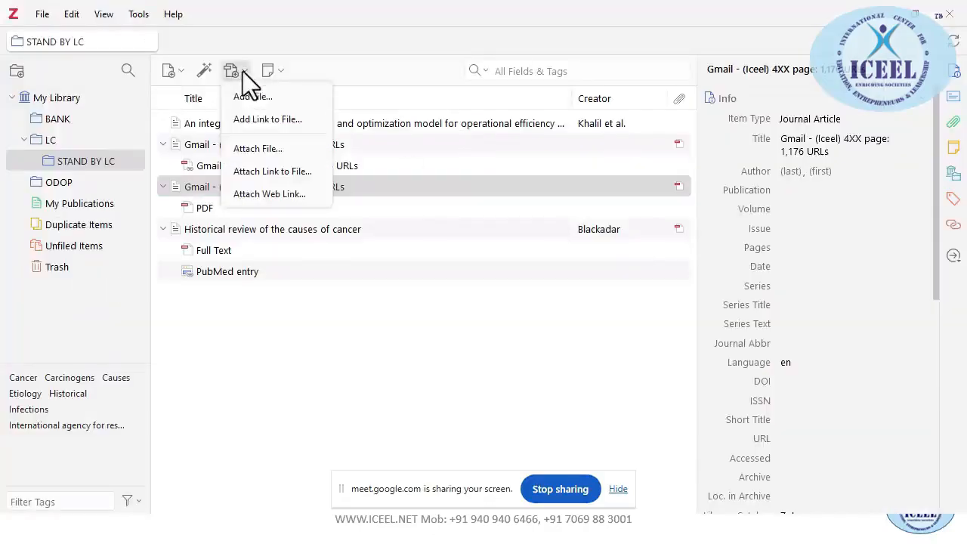
click(264, 147)
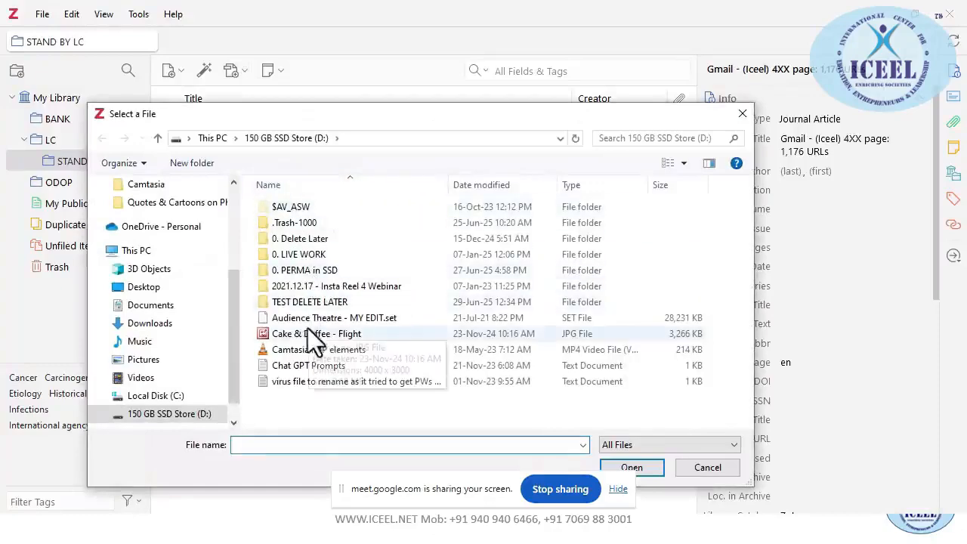
double_click(298, 302)
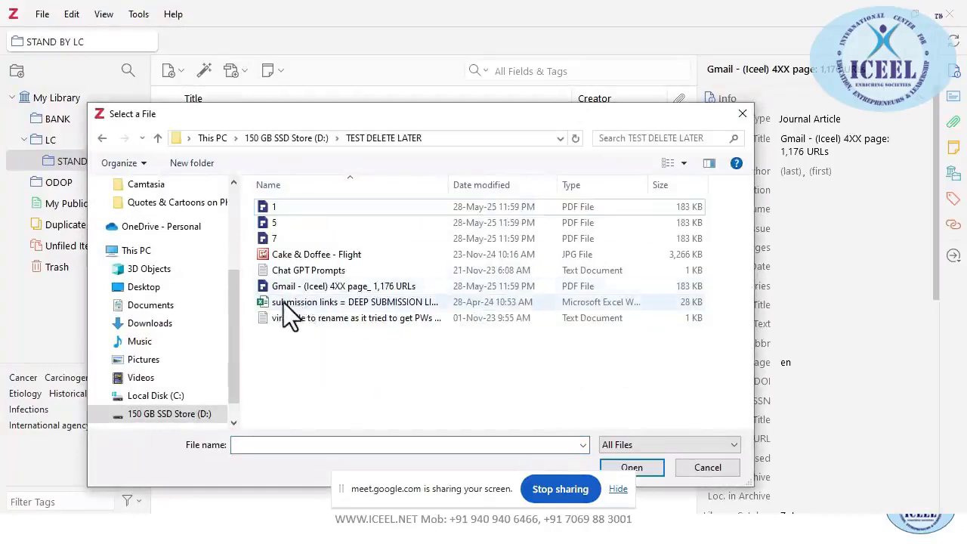
click(283, 302)
double_click(282, 303)
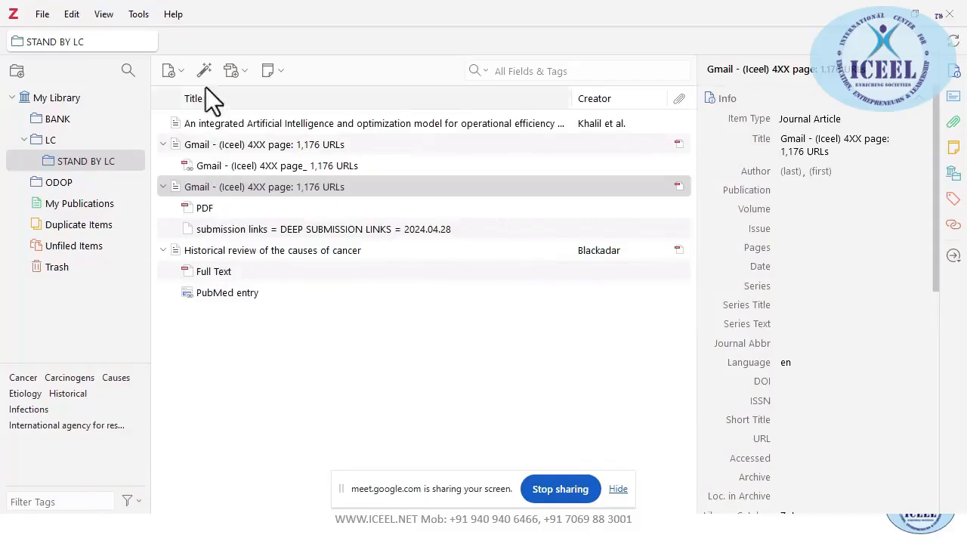
click(244, 76)
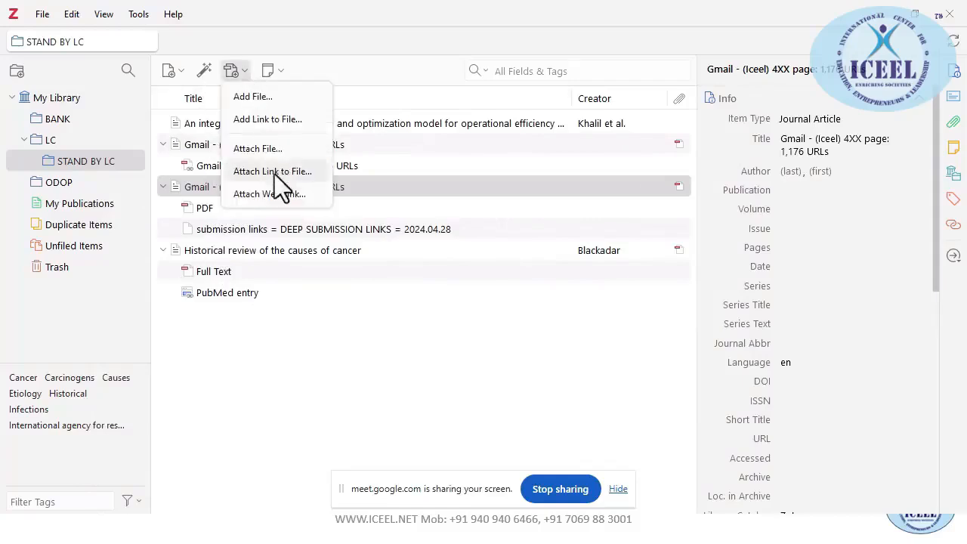
click(225, 230)
Show the submission links attachment's stored copy in folder WI762V78, then return to Zotero
right_click(225, 229)
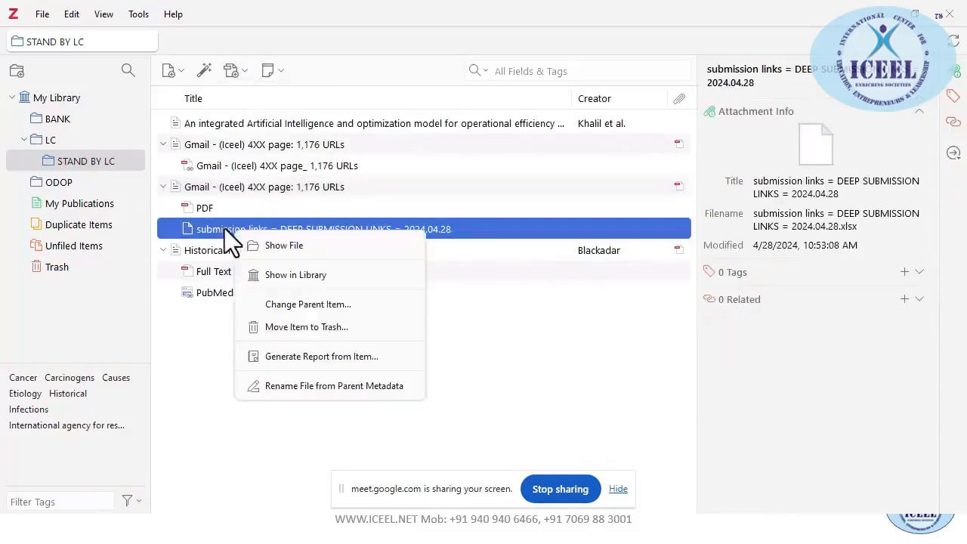
click(269, 245)
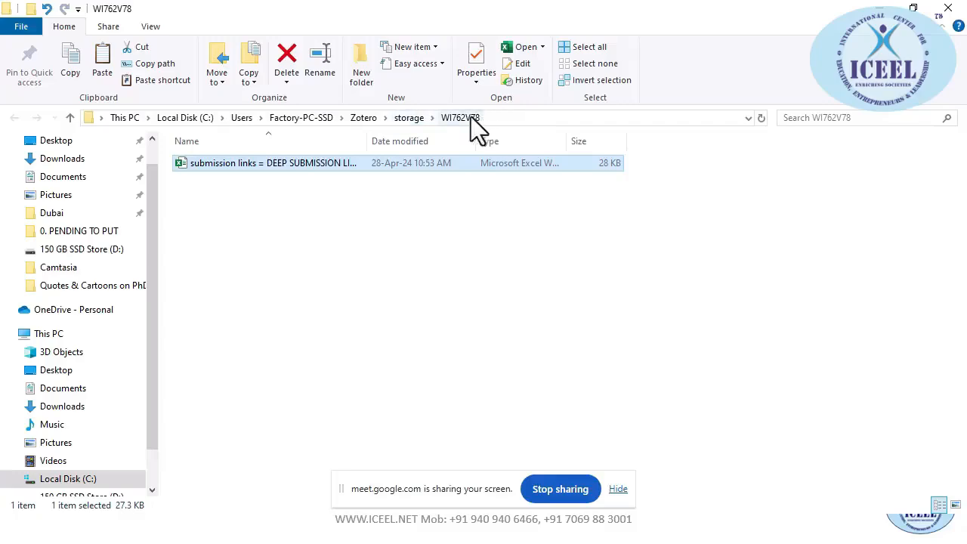
click(938, 11)
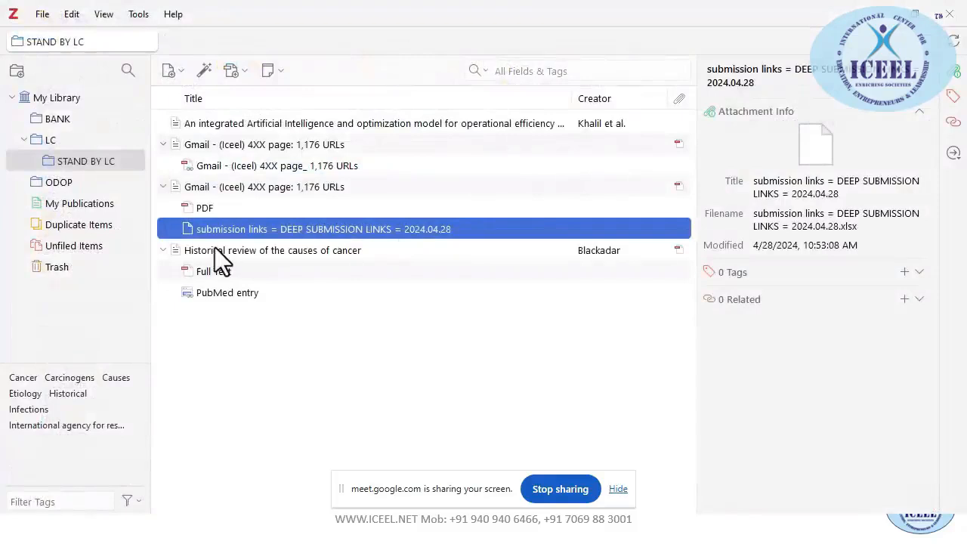
Select the Historical review of the causes of cancer article
click(249, 73)
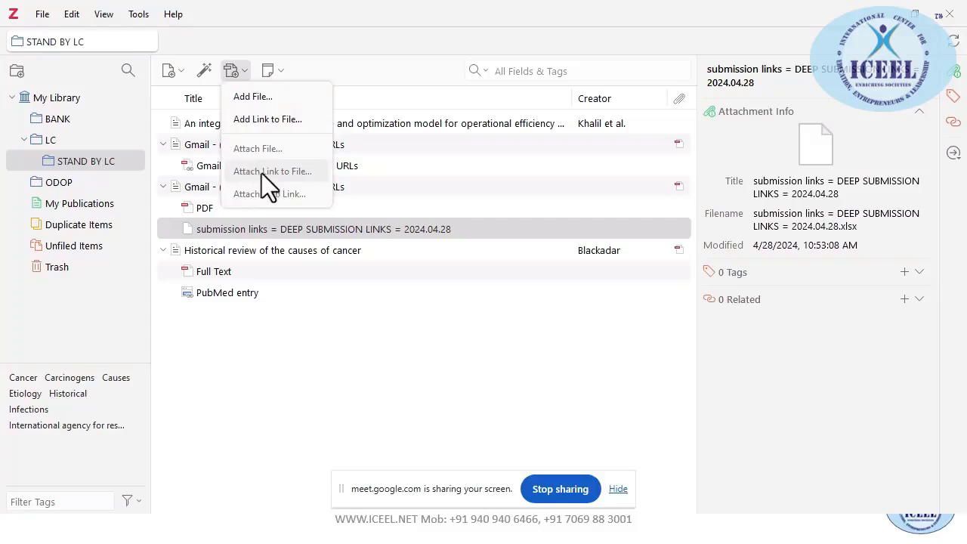
click(270, 362)
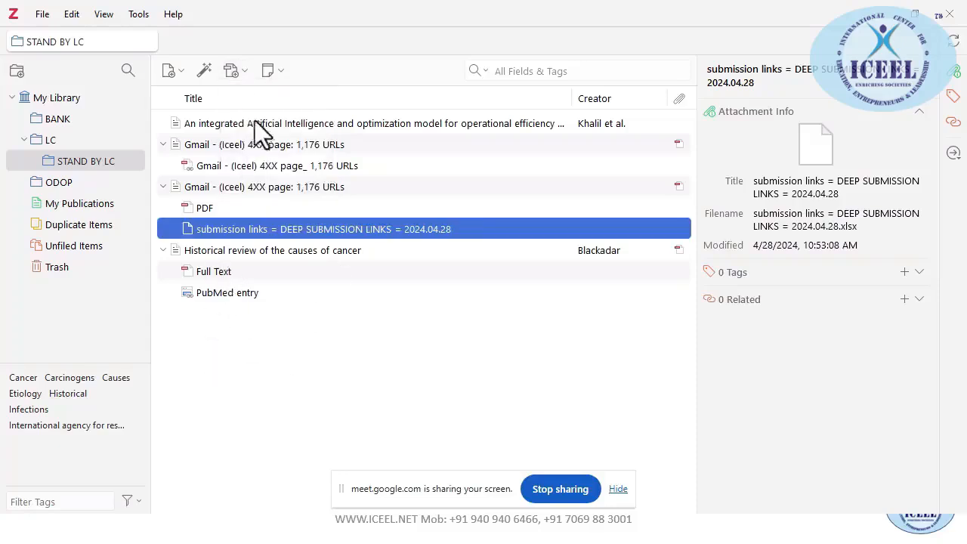
click(243, 71)
click(239, 356)
click(212, 252)
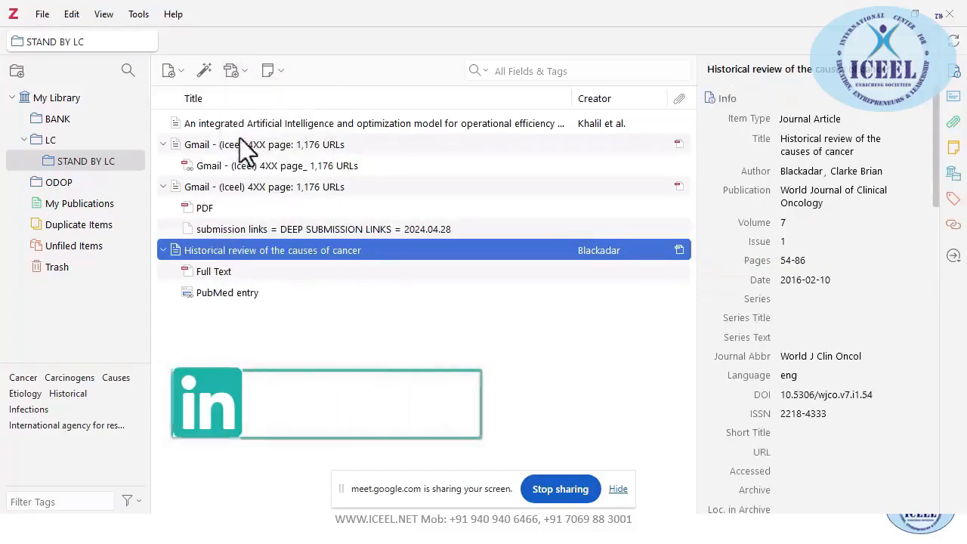
Link the Chat GPT Prompts text file to the Historical review article
click(241, 72)
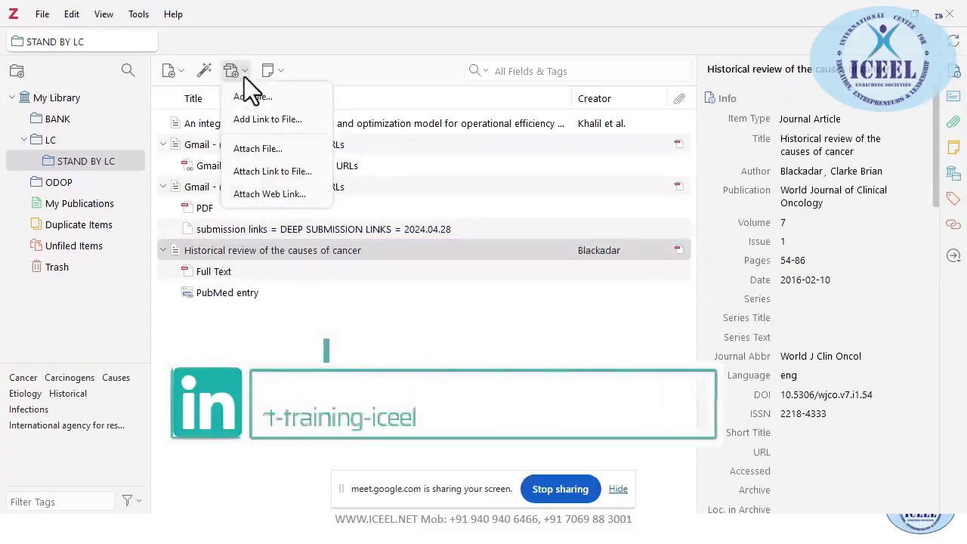
click(264, 162)
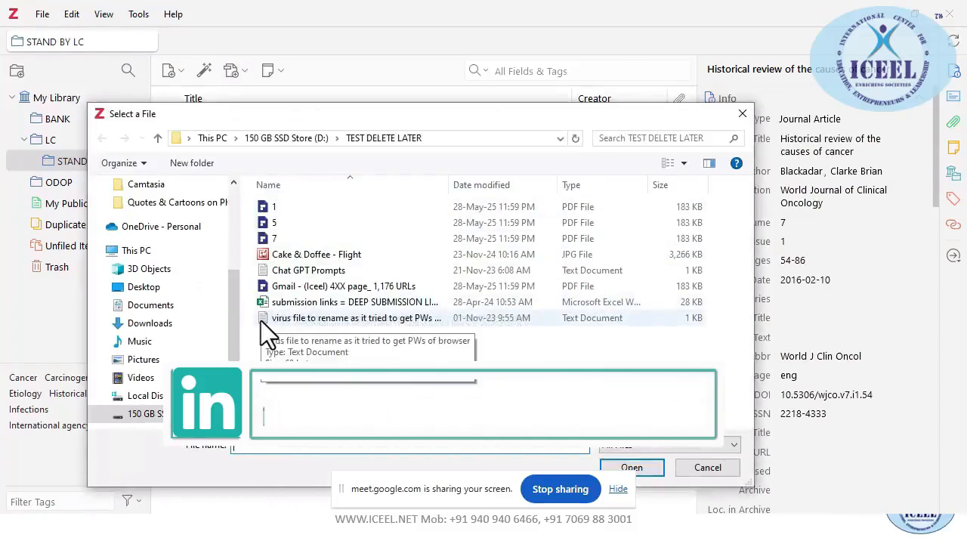
double_click(266, 270)
Show the article's Full Text PDF in storage folder ACHKHPAD and close Explorer
click(267, 269)
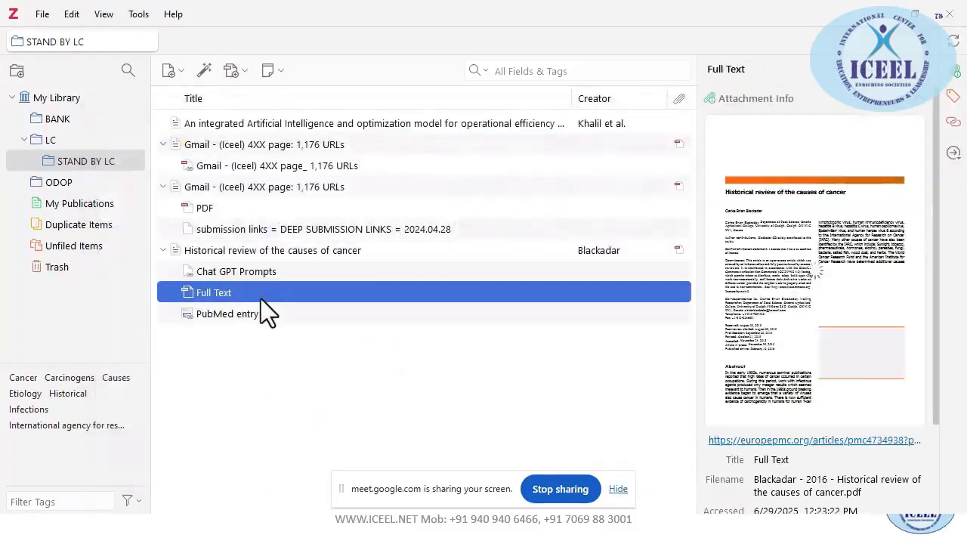
right_click(201, 293)
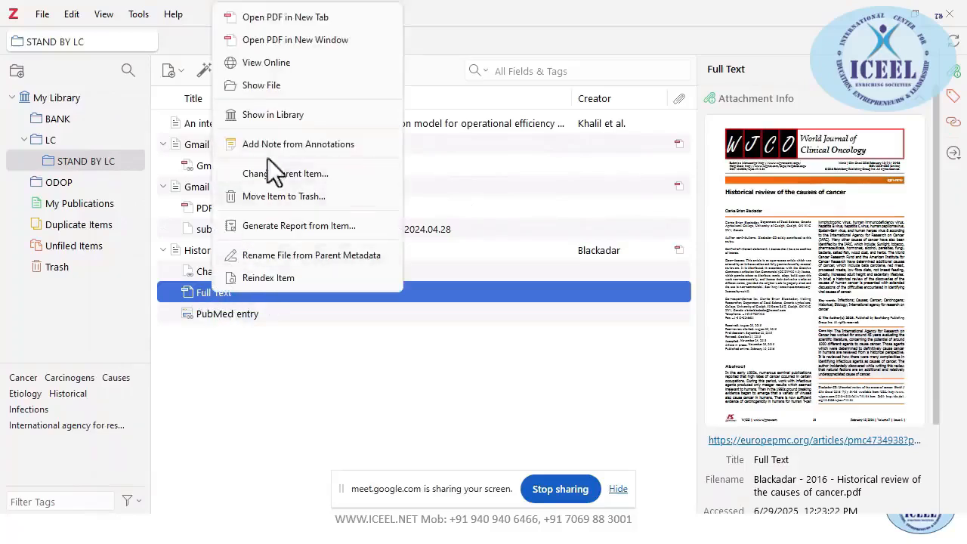
click(284, 87)
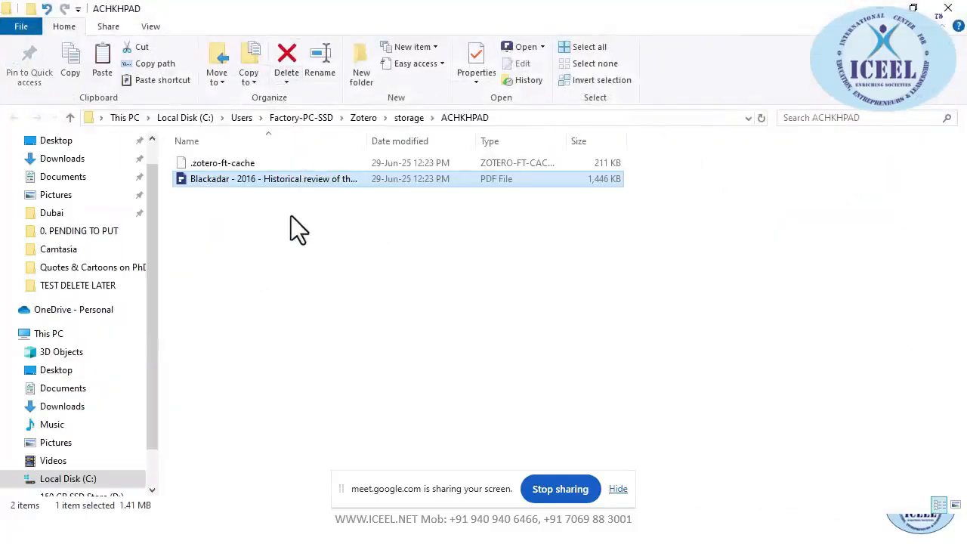
click(949, 8)
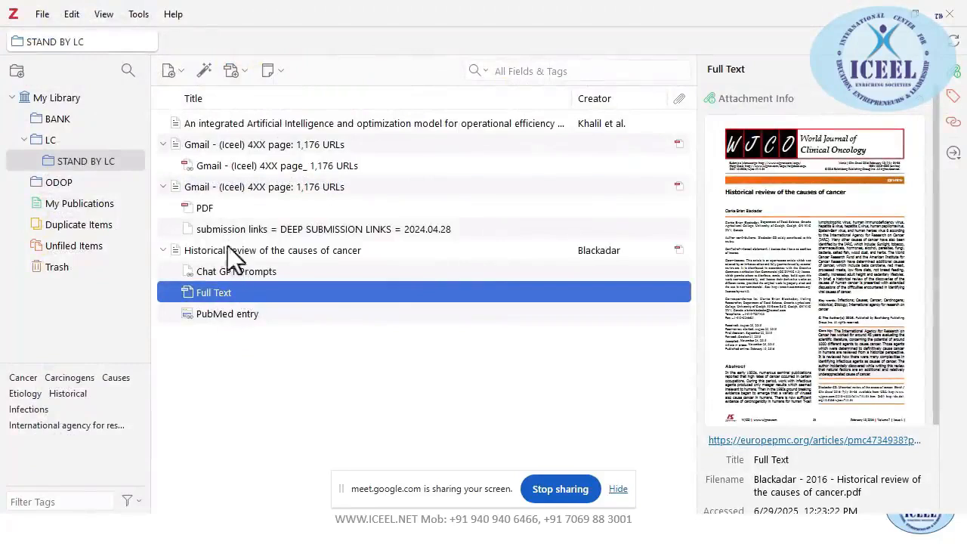
Use Show File to confirm Chat GPT Prompts is still in its original drive D folder, then open Add Attachment options
click(211, 273)
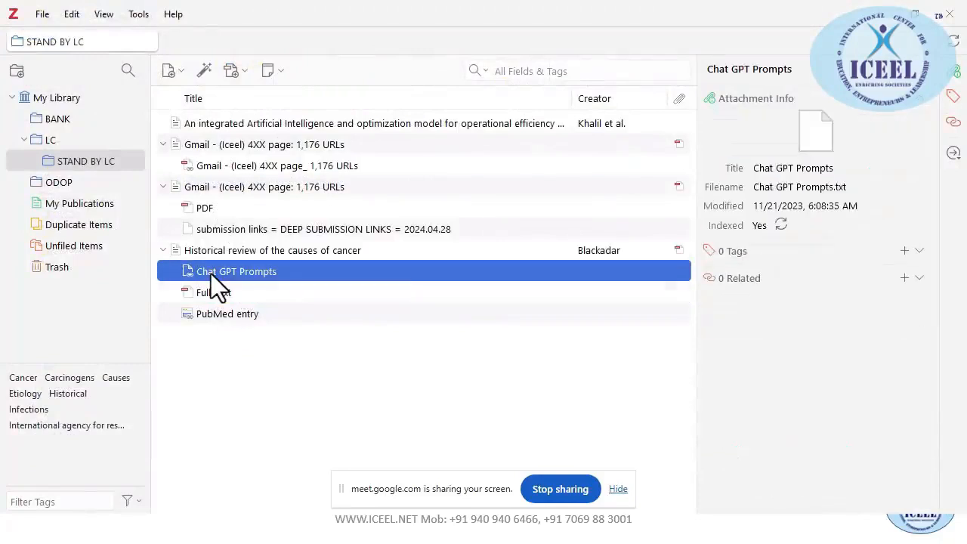
right_click(211, 273)
click(284, 292)
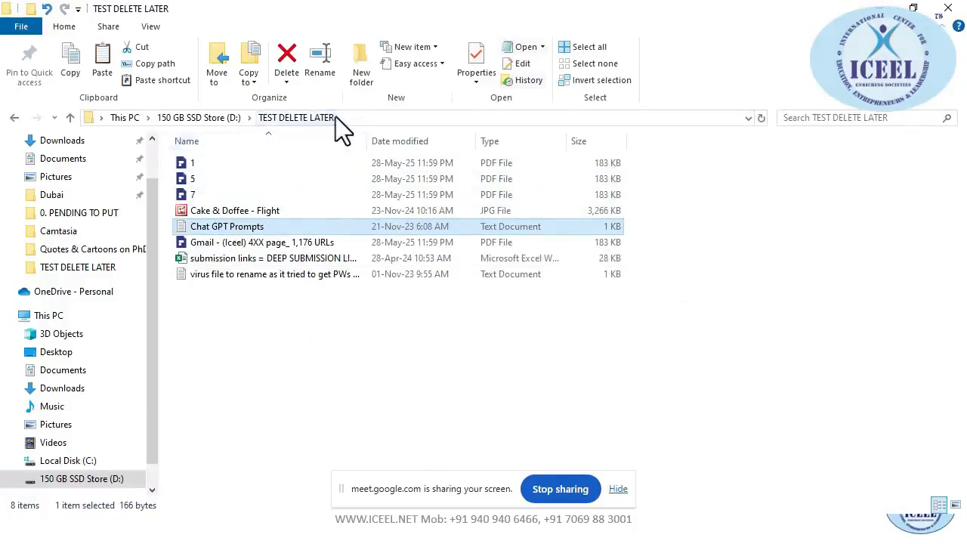
click(948, 8)
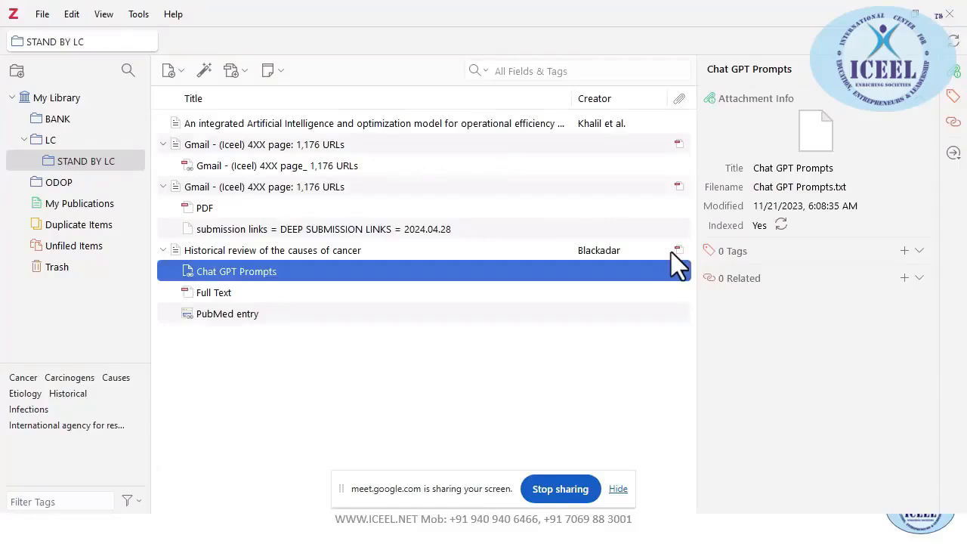
click(238, 73)
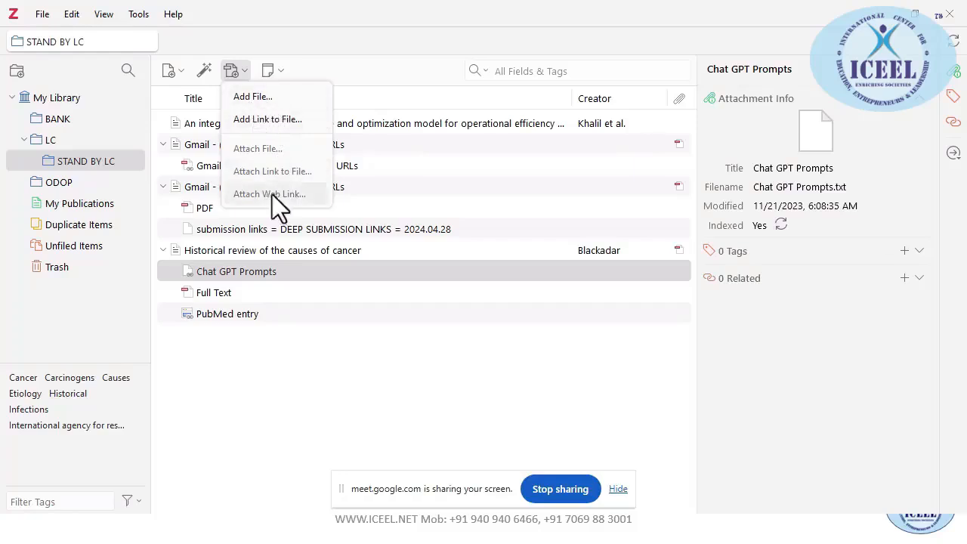
Back in Zotero, review the Add Attachment options and select the submission links spreadsheet attachment
key(alt+Tab)
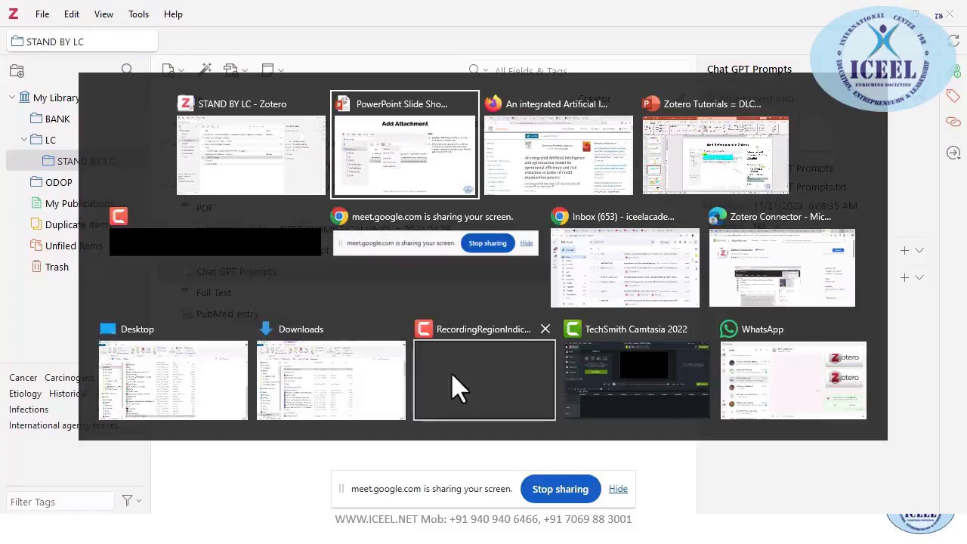
key(alt+Tab)
key(alt+Tab)
key(alt+Tab)
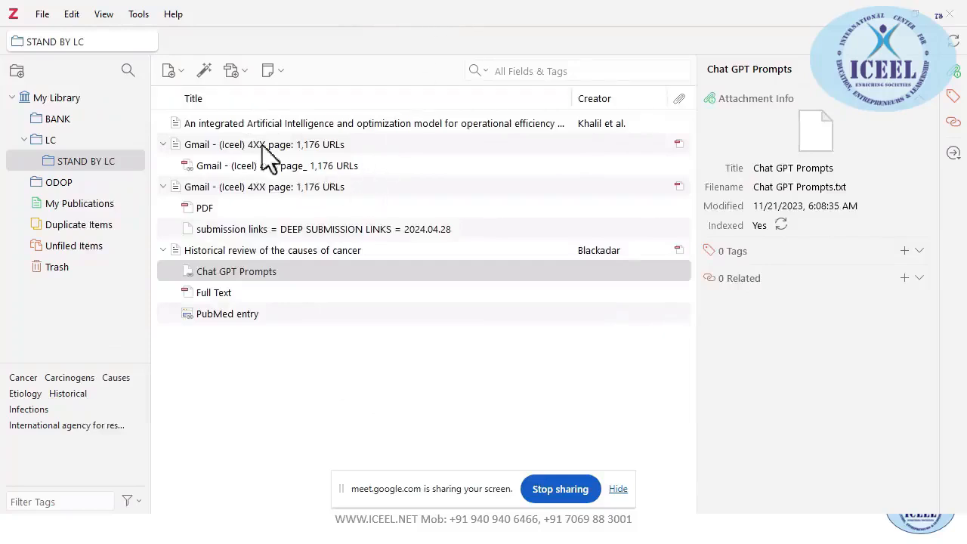
click(245, 75)
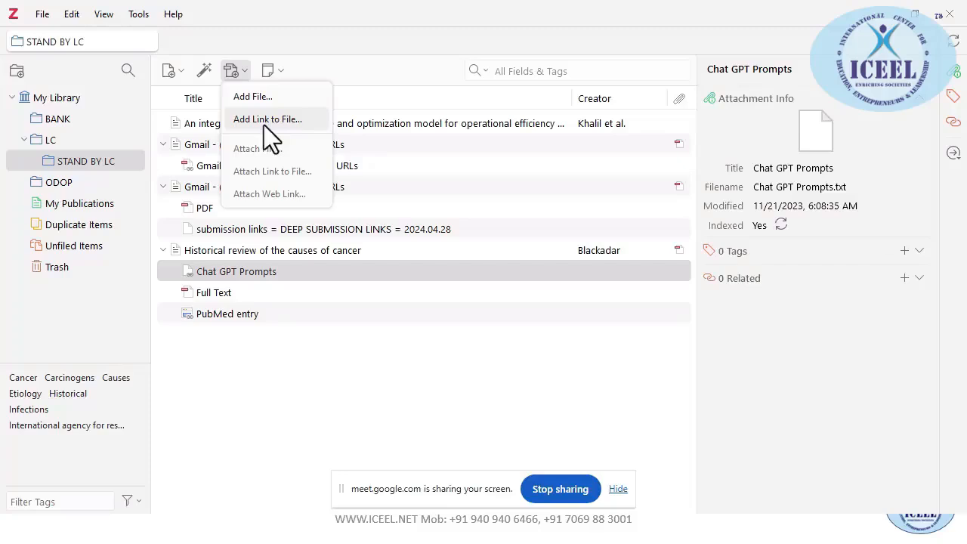
click(268, 233)
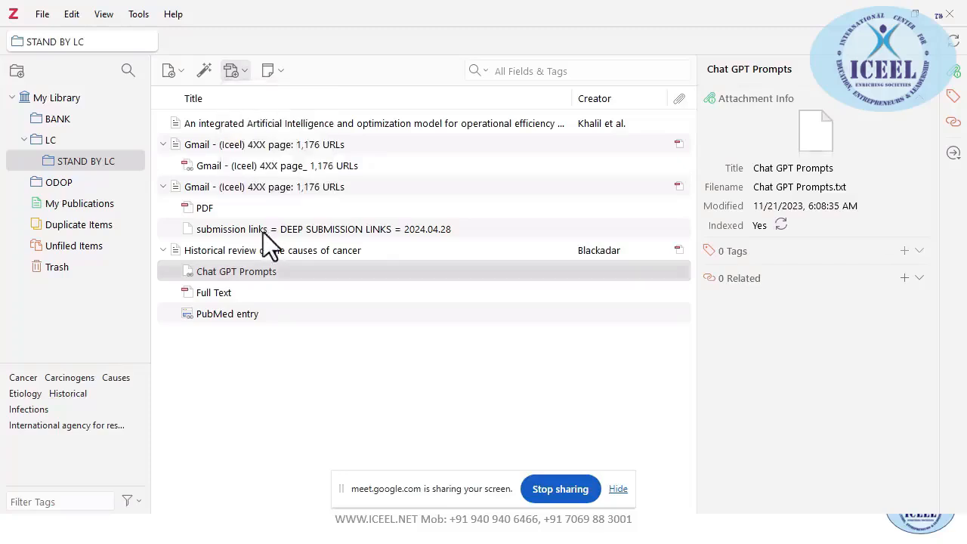
click(268, 230)
click(281, 71)
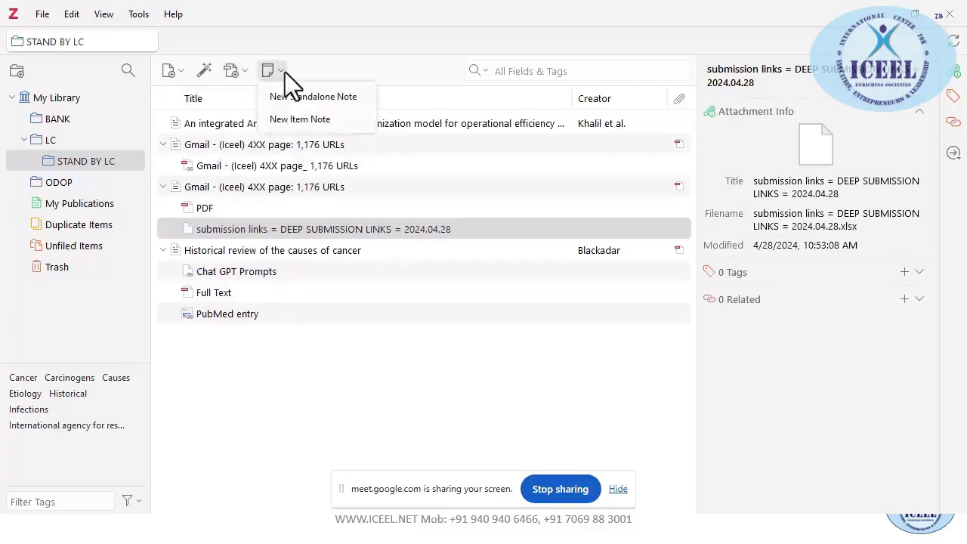
Switch to the slide show and advance to the Organizing References slide
key(alt+Tab)
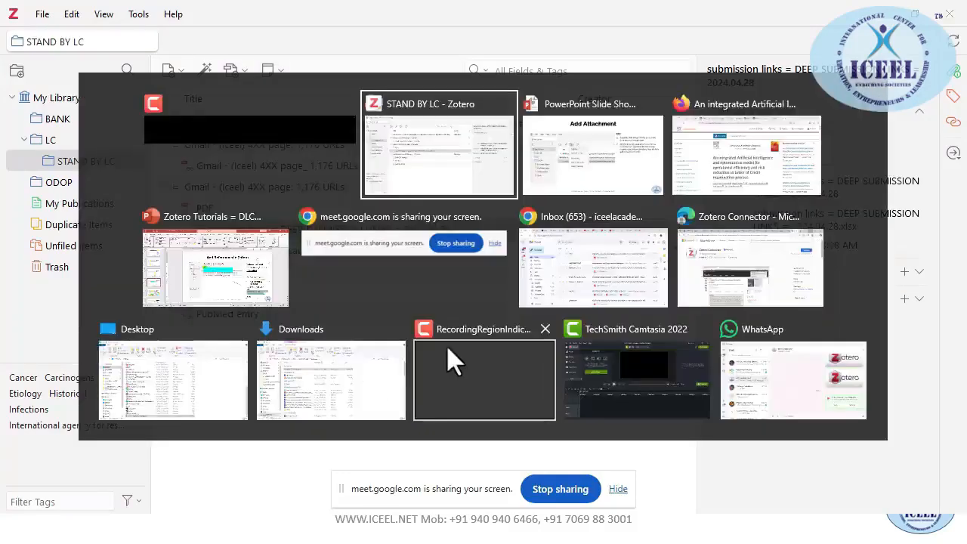
key(alt+Tab)
key(Right)
key(Right)
key(Right)
key(Right)
key(Right)
key(Right)
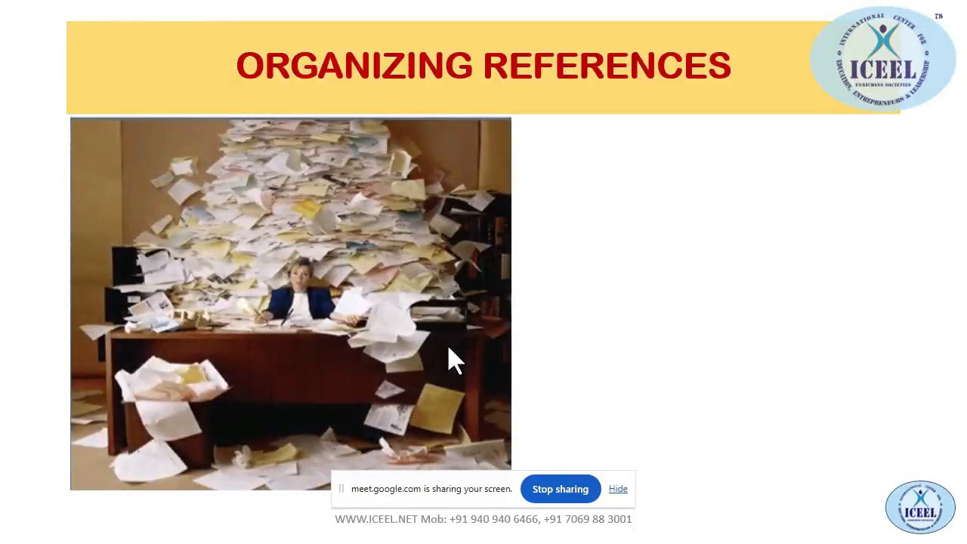
Show all My Library items in Zotero, then reveal the slide's 'Un-organized Zotero is like un-organized office' bullet
key(alt+Tab)
key(alt+Tab)
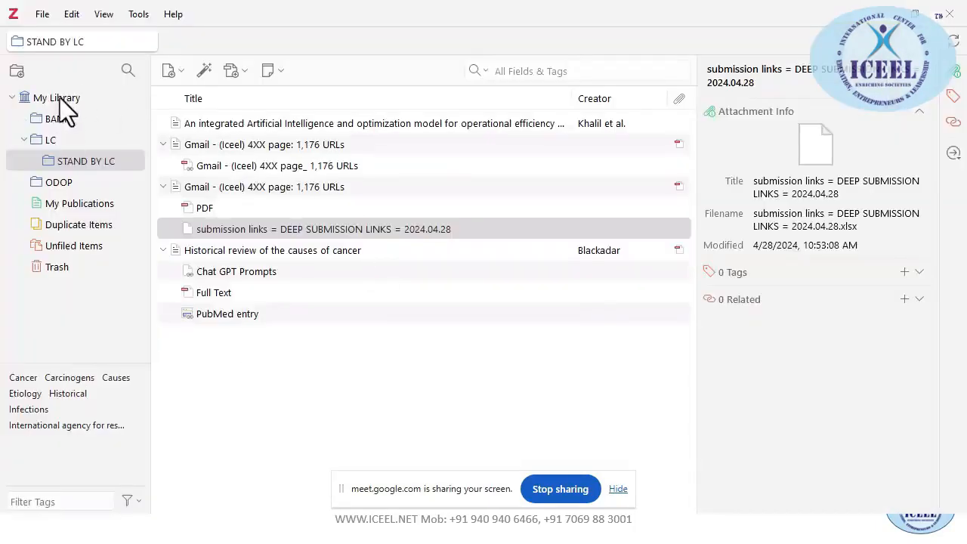
click(60, 100)
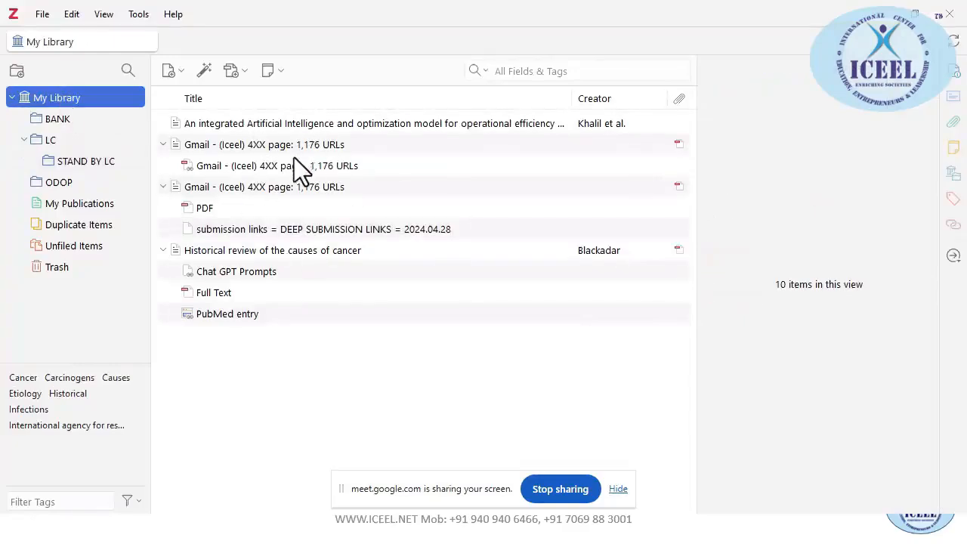
key(alt+Tab)
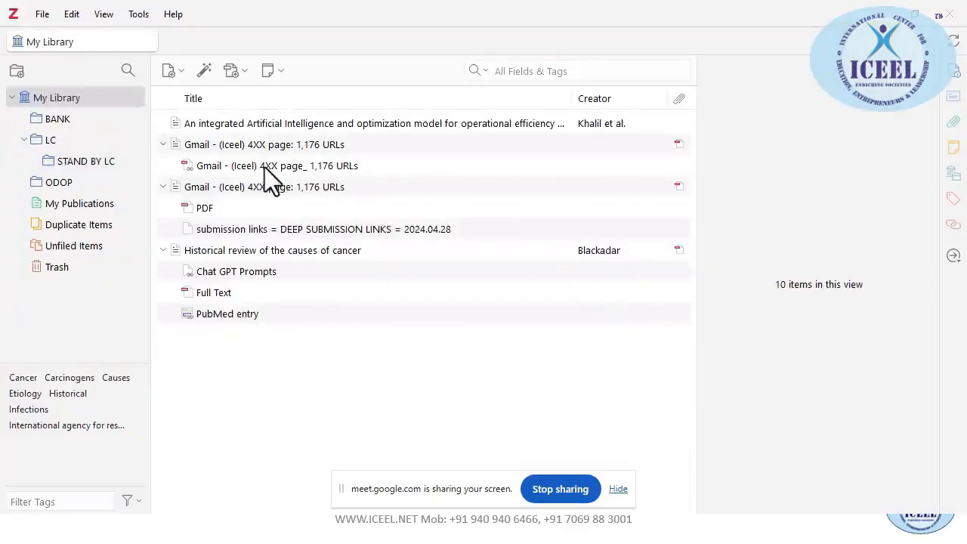
key(alt+Tab)
key(alt+Tab)
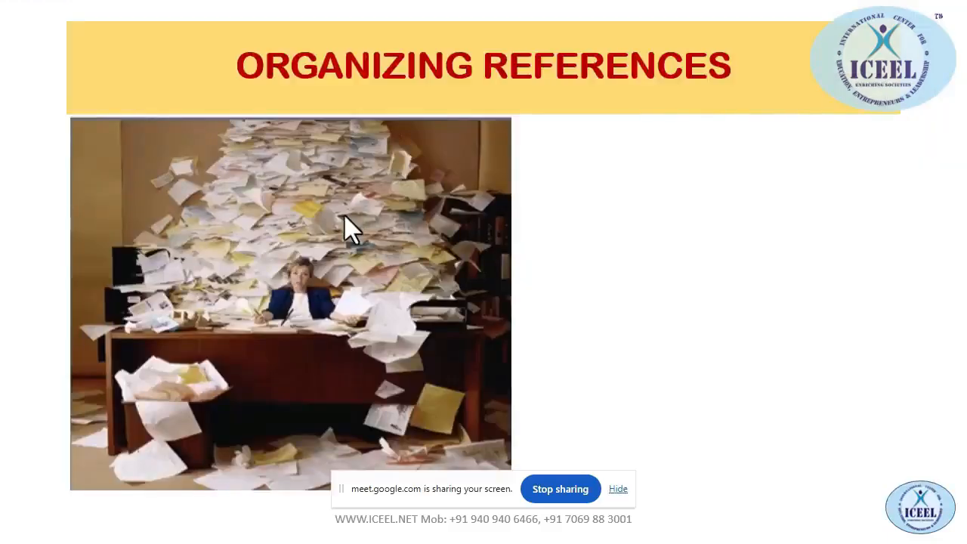
key(Right)
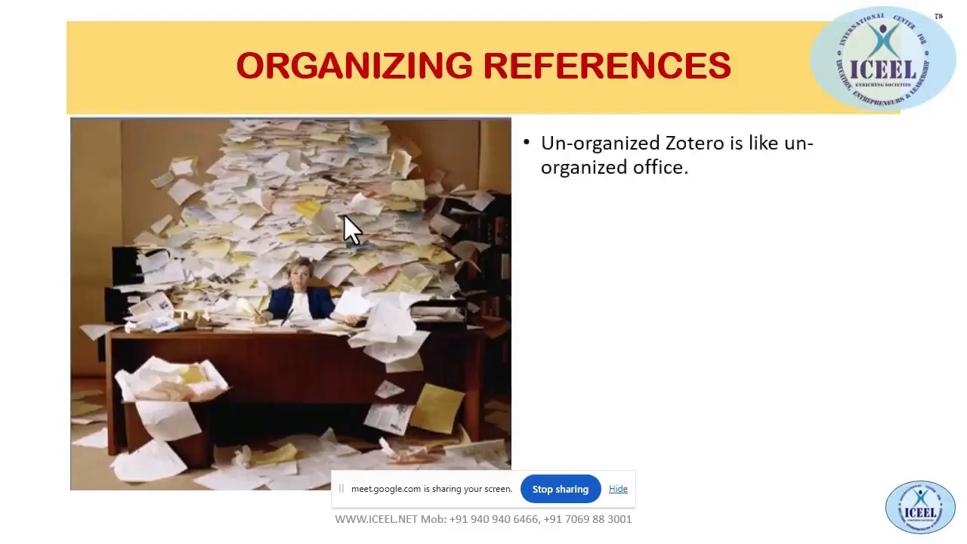
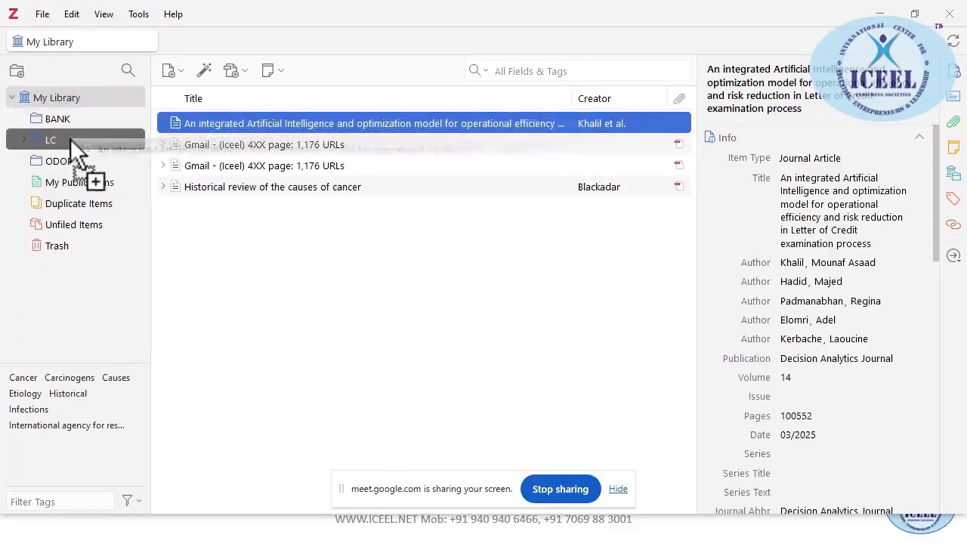
File the Letter of Credit article in ODOP, then inspect BANK, LC and STAND BY LC
drag(179, 127, 61, 165)
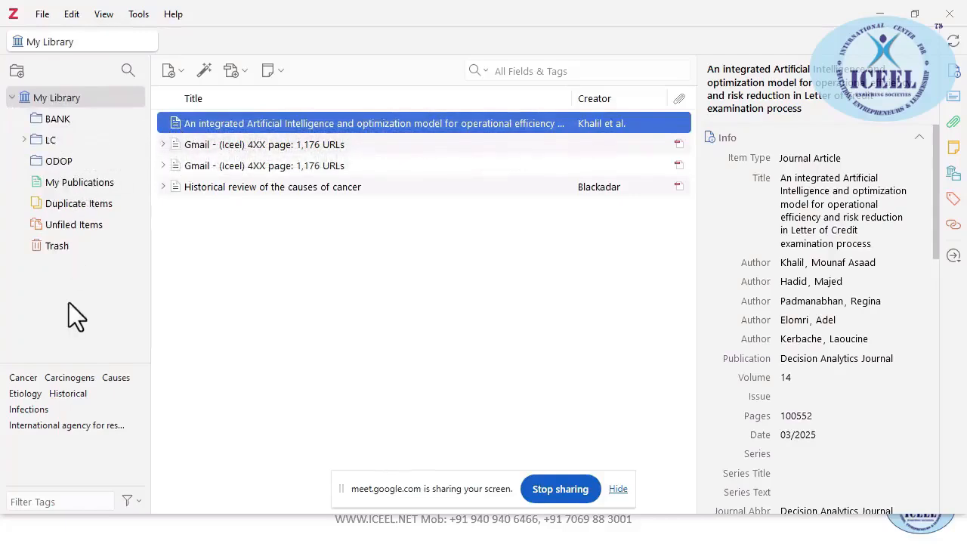
click(53, 120)
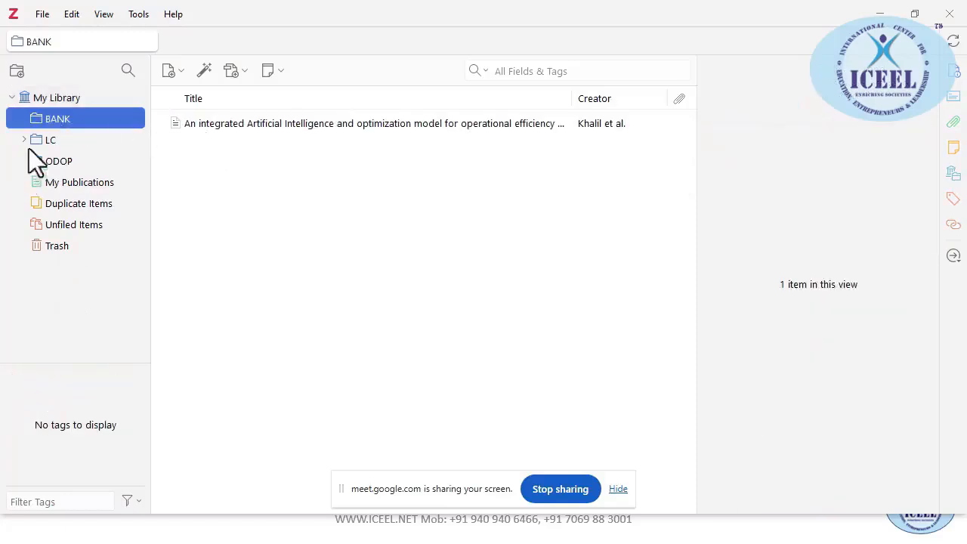
click(42, 139)
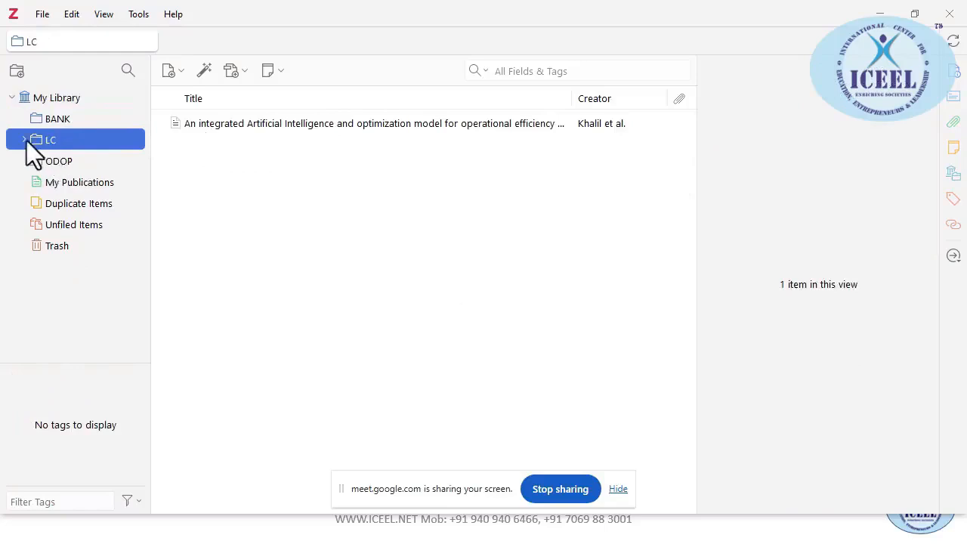
click(25, 141)
click(66, 161)
Delete the STAND BY LC subcollection along with its items
right_click(68, 162)
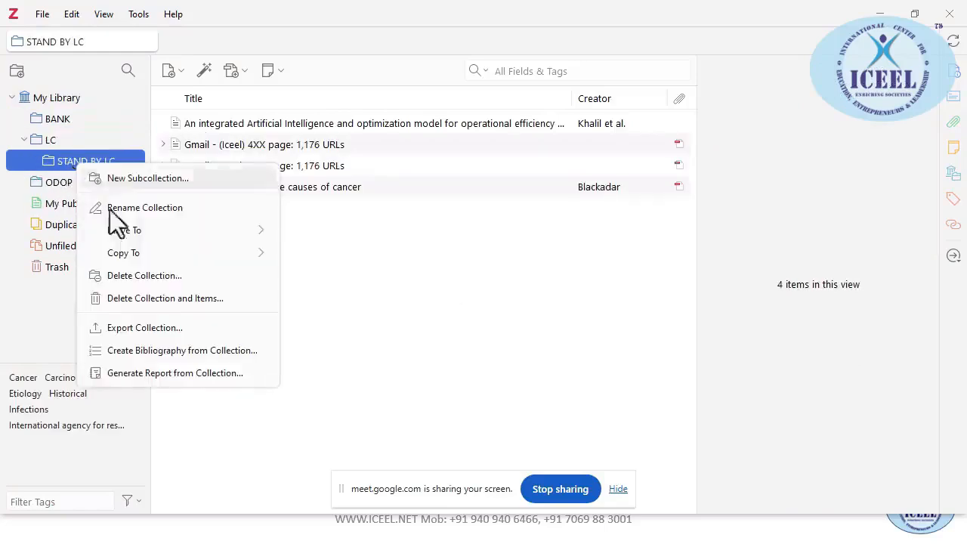
click(144, 298)
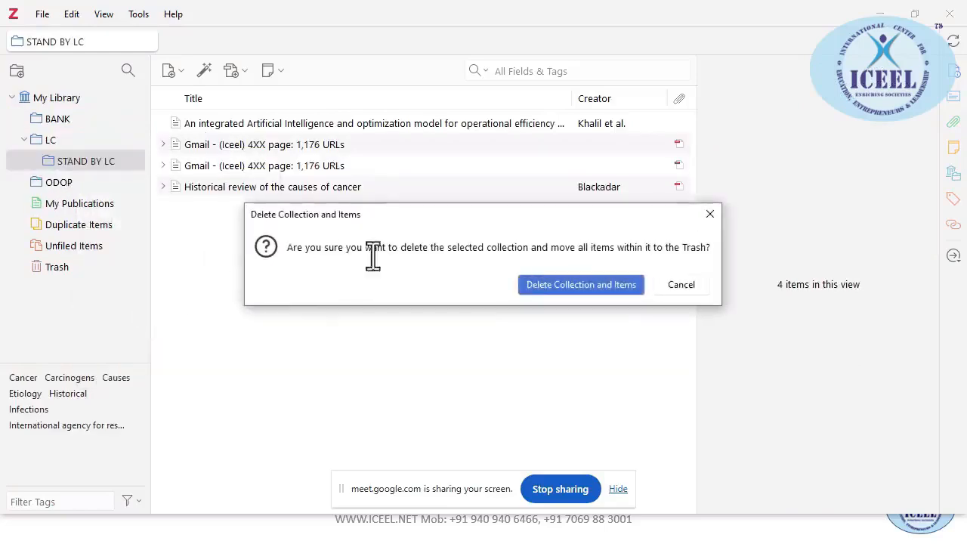
click(544, 286)
Confirm LC and BANK are empty, return to My Library and start adding an item by identifier
click(58, 144)
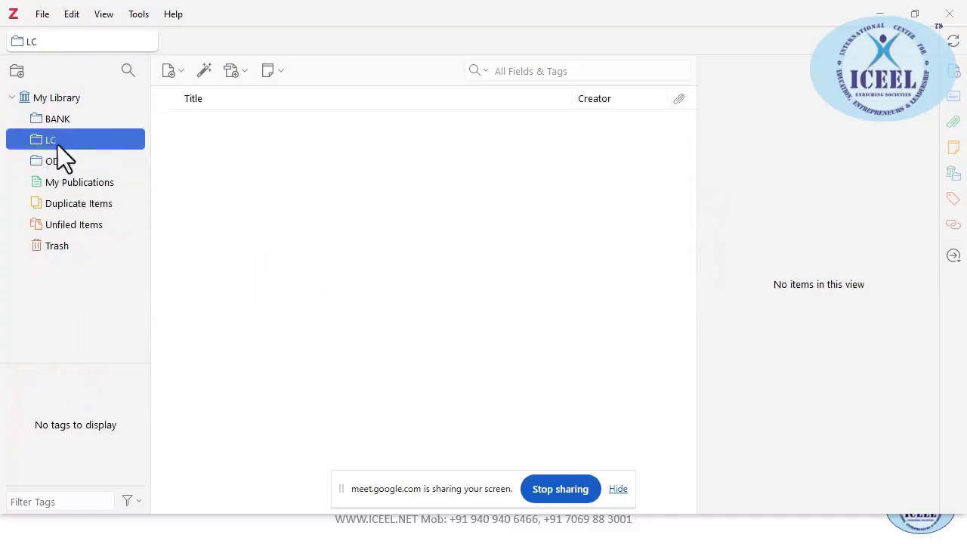
click(66, 118)
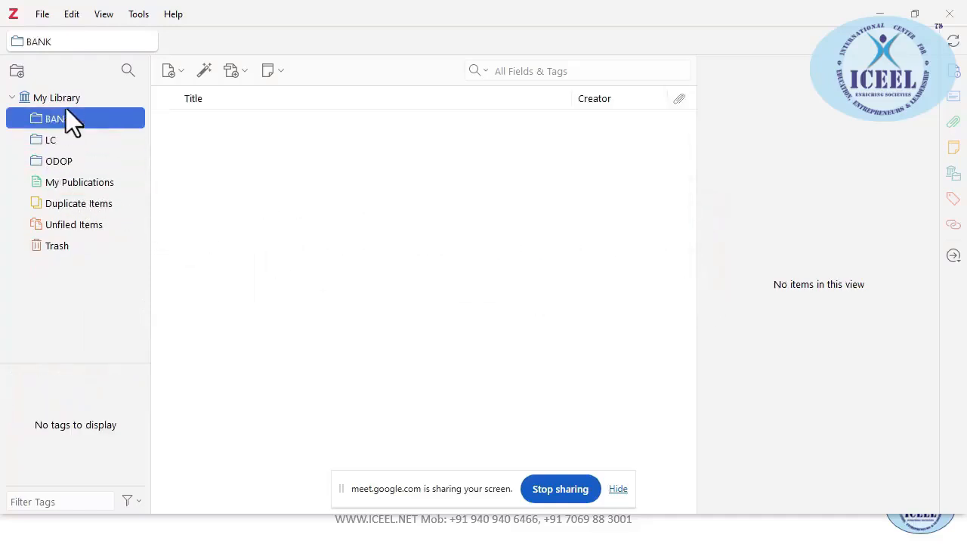
key(Up)
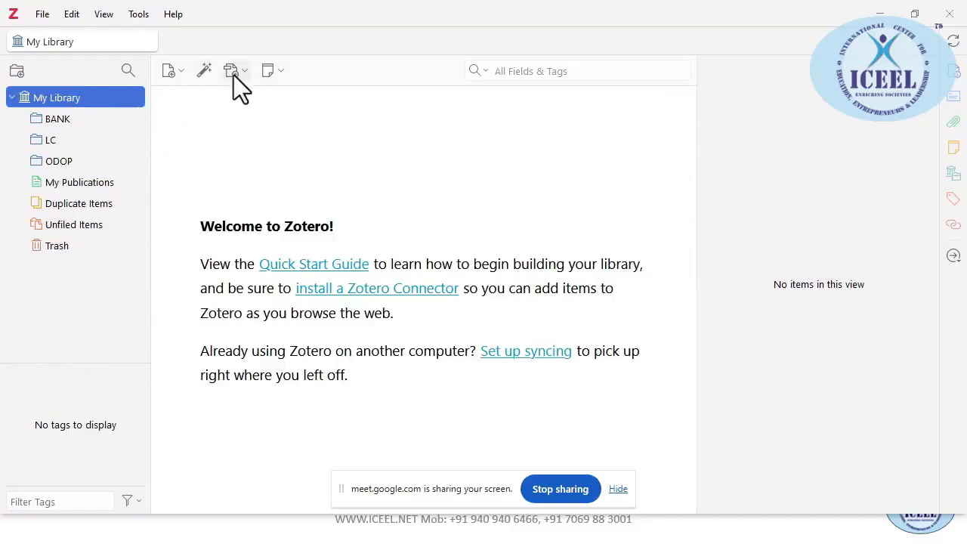
click(209, 71)
key(alt+Tab)
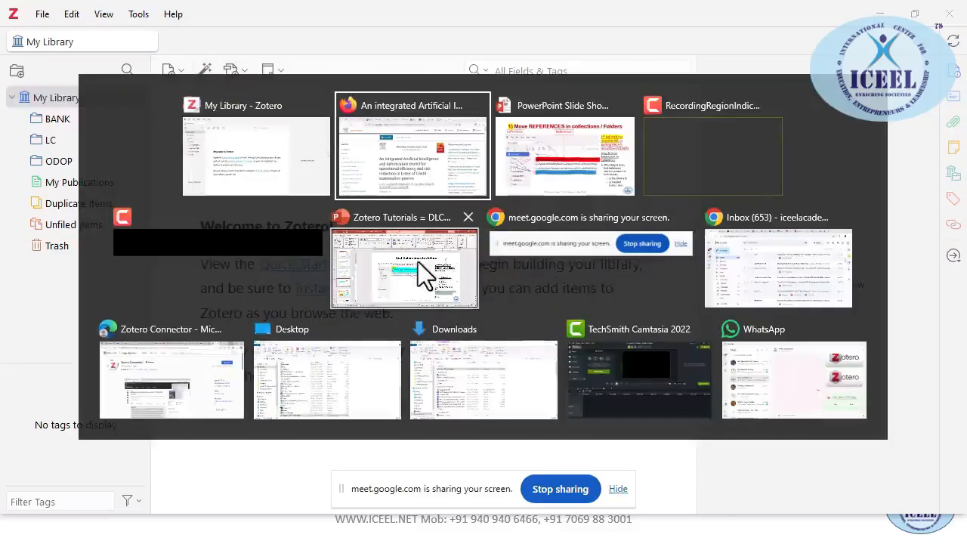
click(418, 264)
key(alt+Tab)
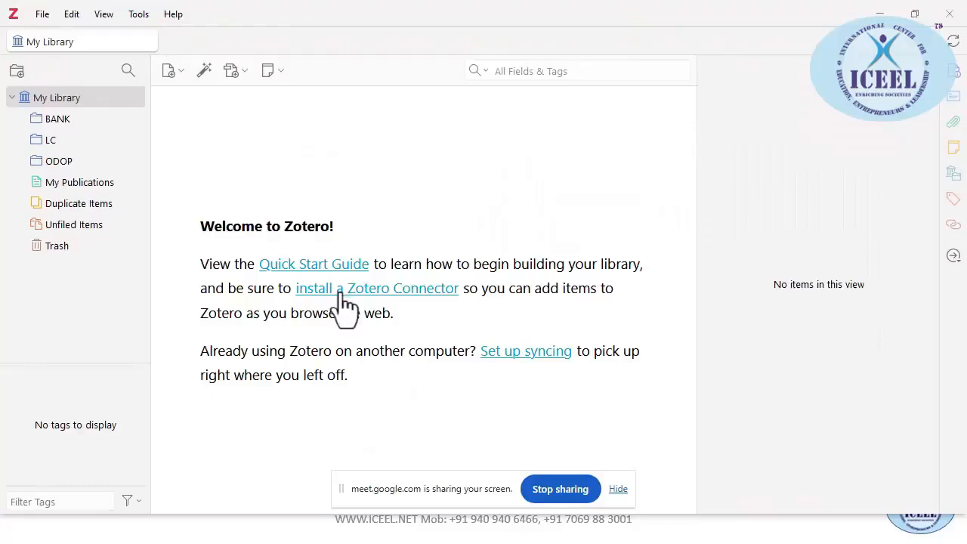
click(42, 15)
click(42, 15)
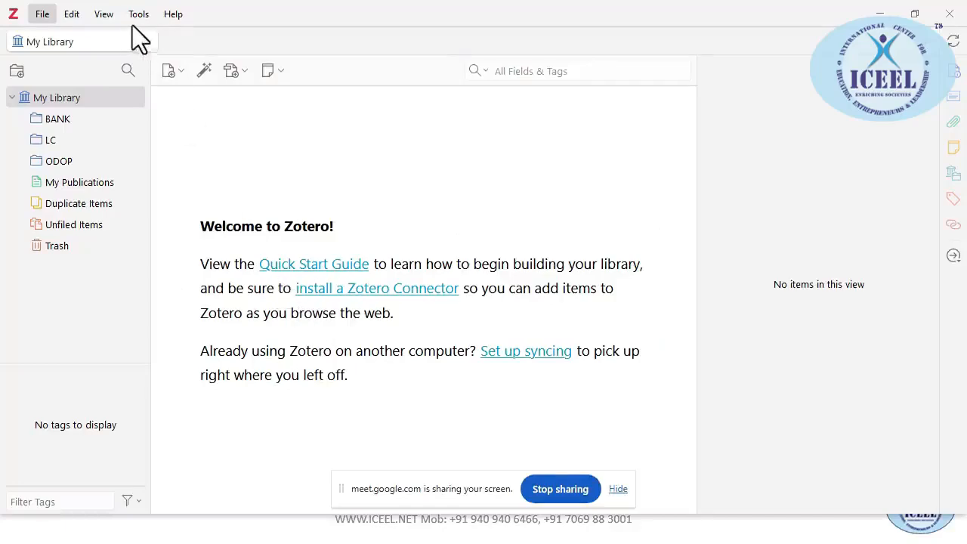
key(alt+Tab)
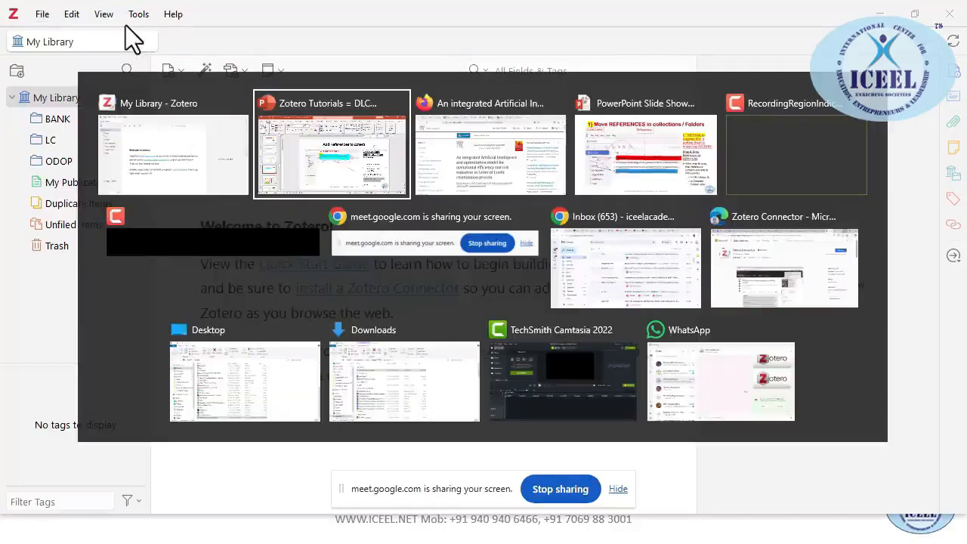
click(357, 163)
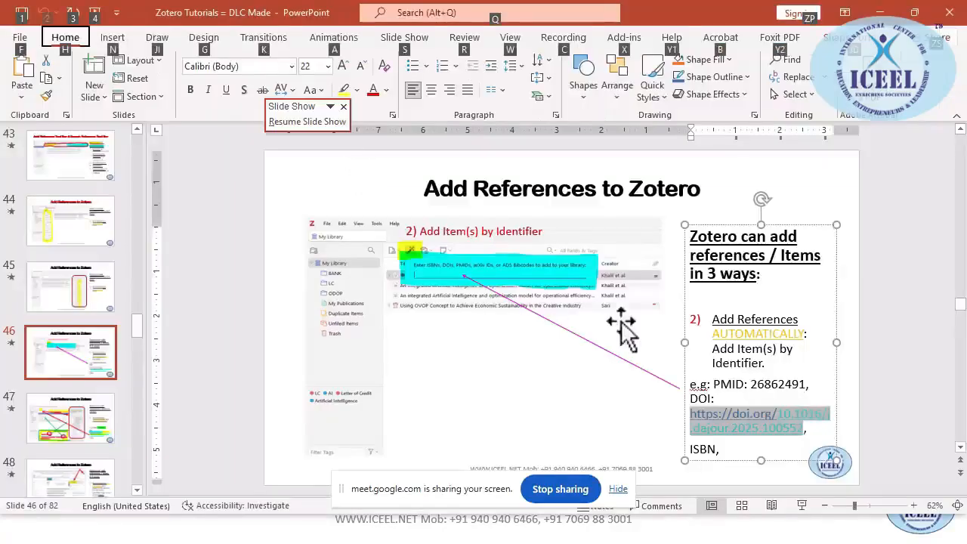
right_click(736, 412)
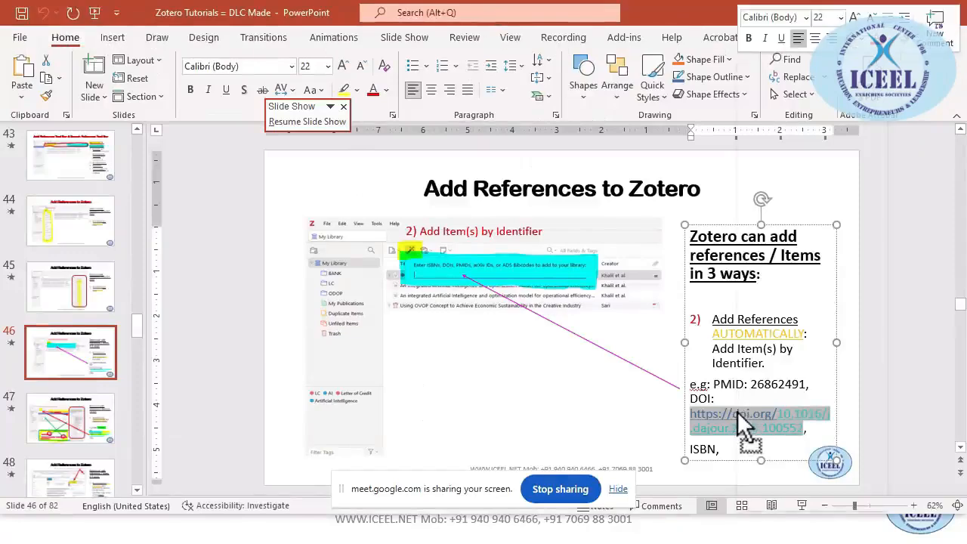
click(797, 98)
key(alt+Tab)
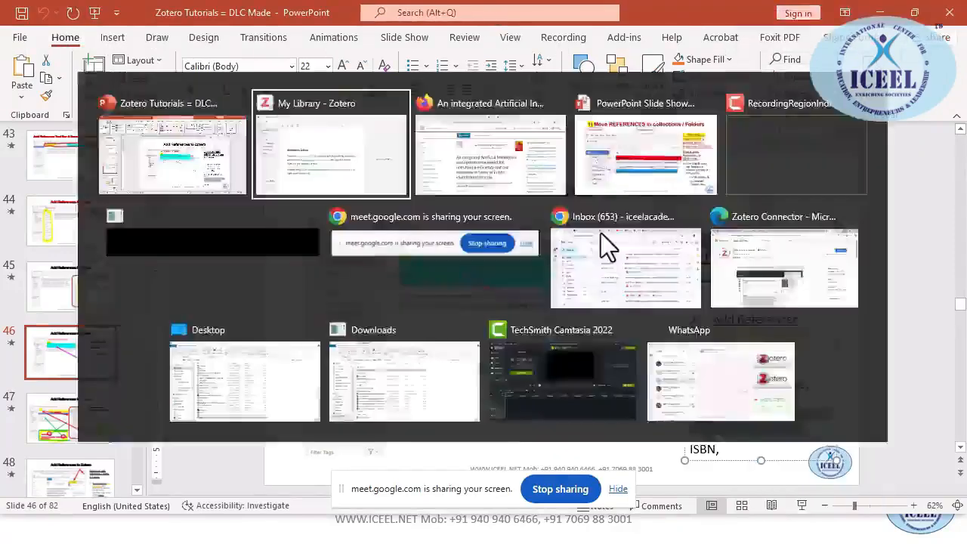
click(201, 66)
key(ctrl+v)
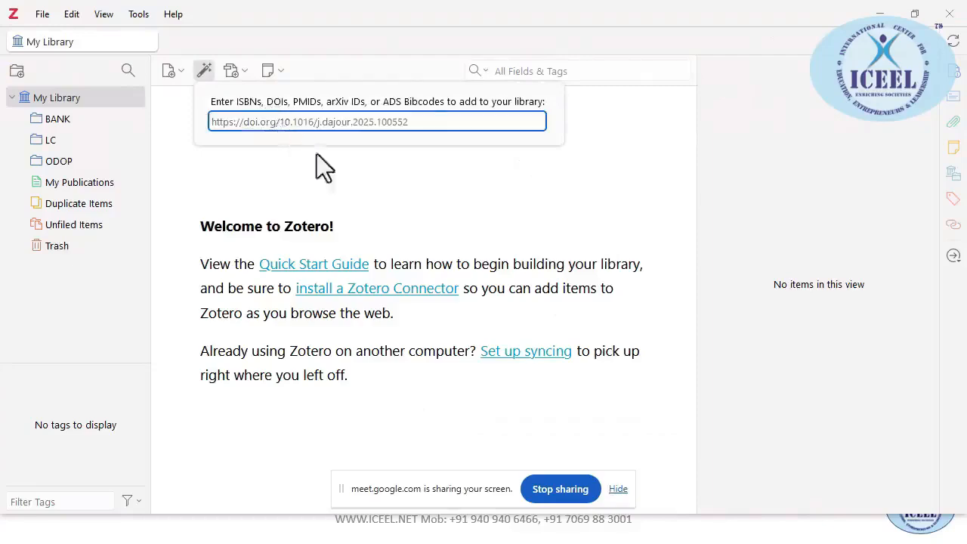
Add the article from the DOI, then copy the slide's example PMID
key(Return)
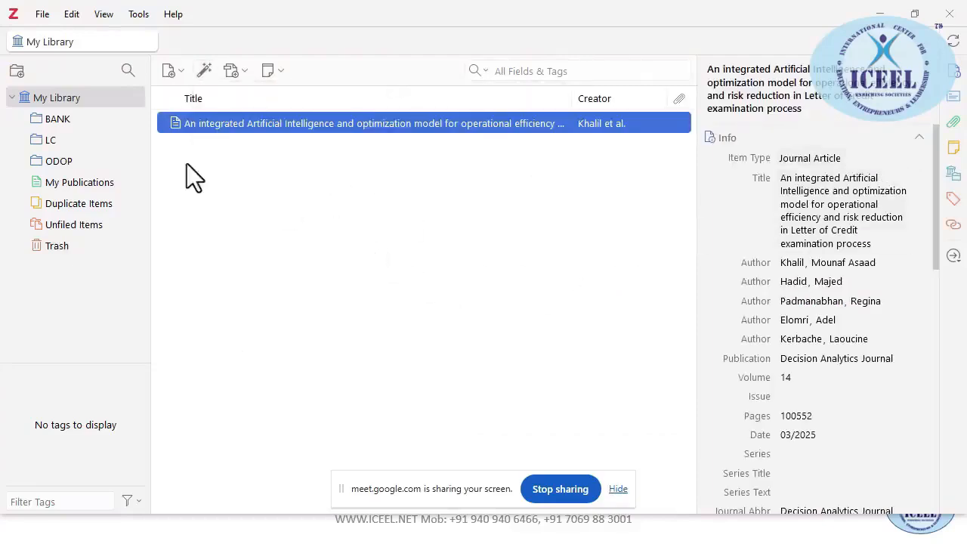
key(alt+Tab)
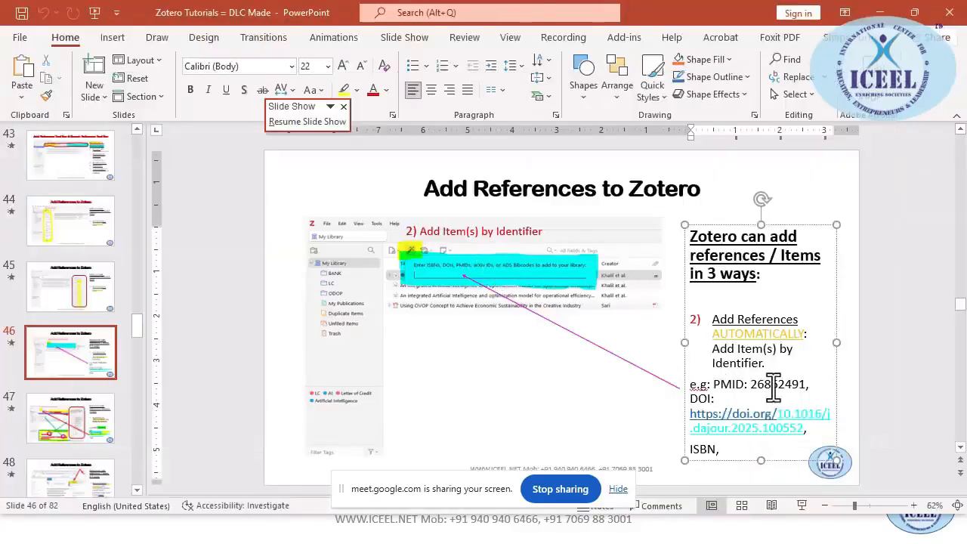
double_click(765, 384)
key(alt+Tab)
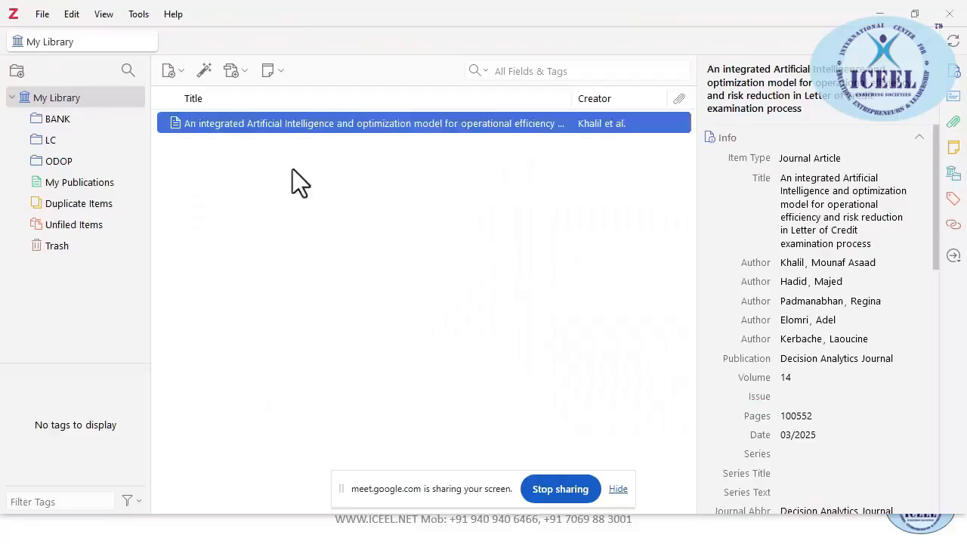
Add 'Historical review of the causes of cancer' to the library by PMID 26862491
click(169, 78)
click(203, 71)
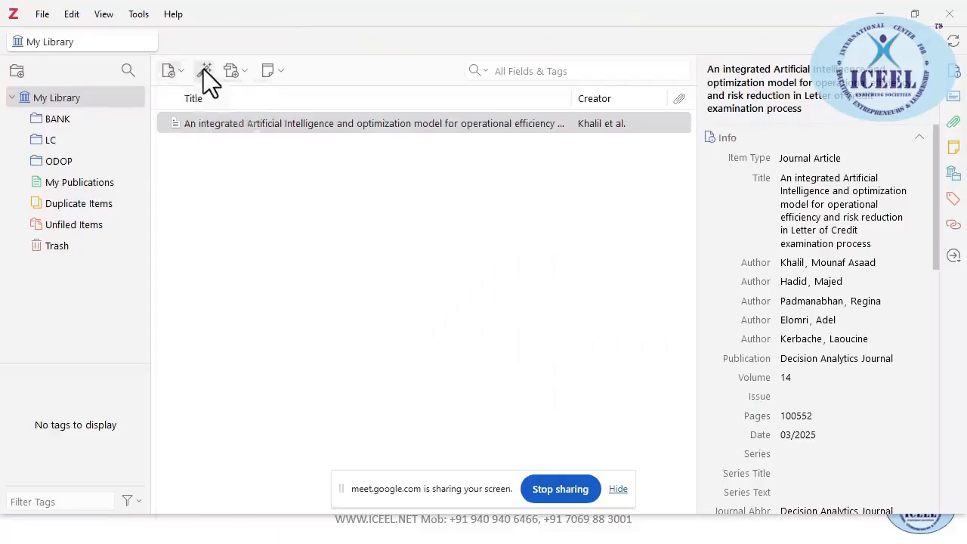
click(203, 70)
key(ctrl+v)
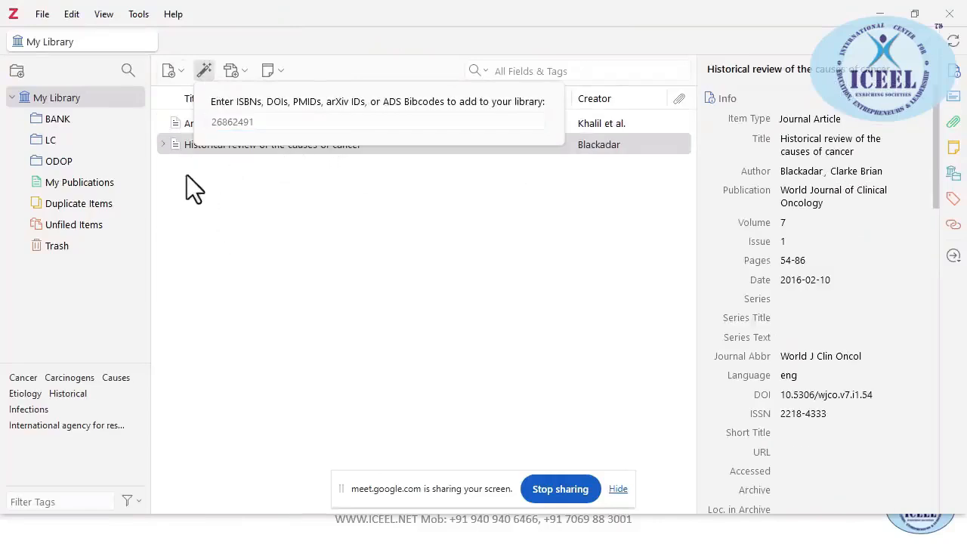
click(160, 143)
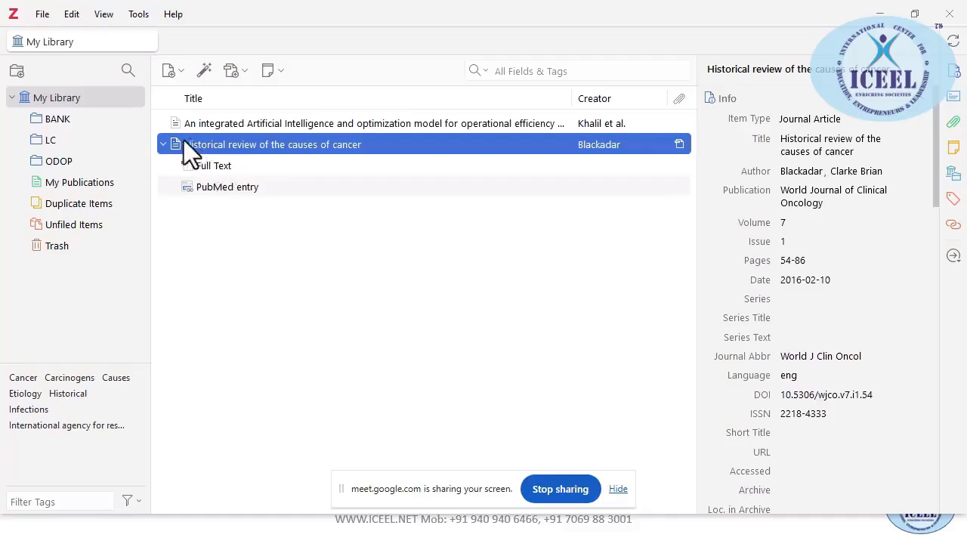
File the Letter of Credit article in BANK, LC and ODOP, and the cancer review in ODOP
click(164, 144)
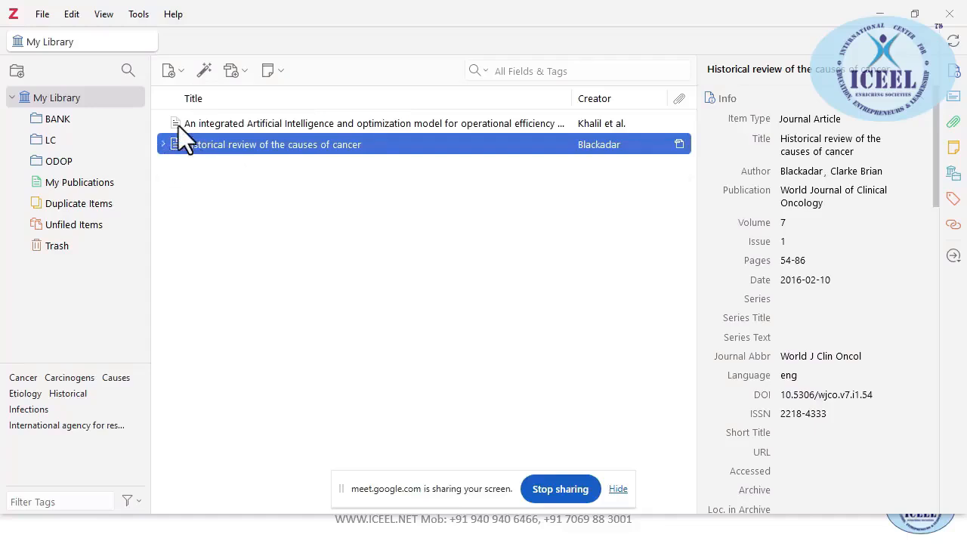
drag(178, 126, 60, 123)
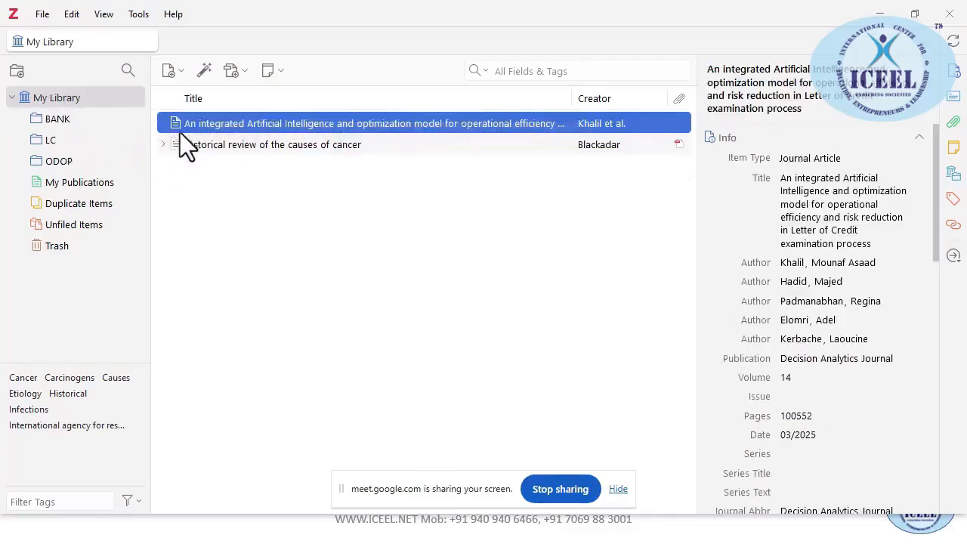
drag(160, 125, 53, 139)
drag(176, 126, 55, 159)
click(176, 144)
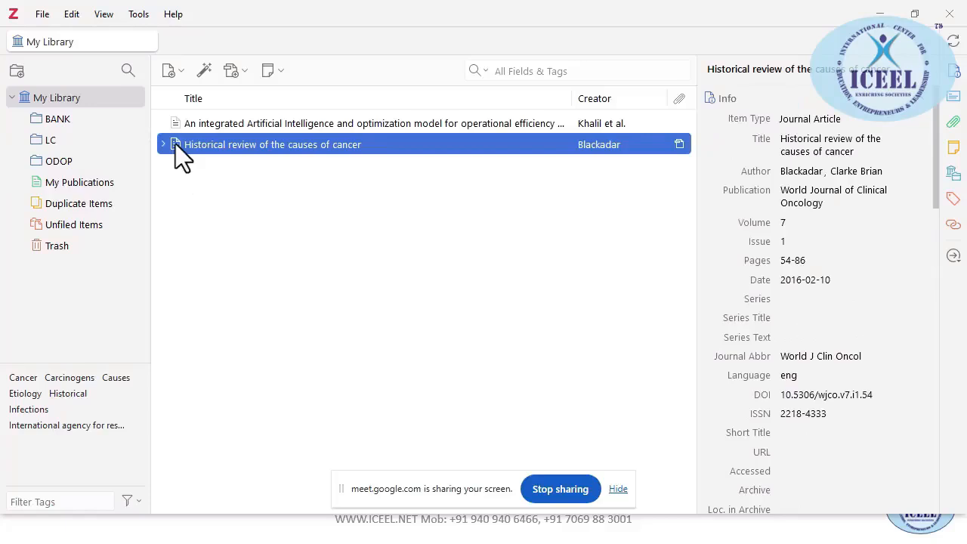
drag(175, 144, 60, 159)
Review the BANK, LC and ODOP collections' contents, then go back to My Library
click(59, 122)
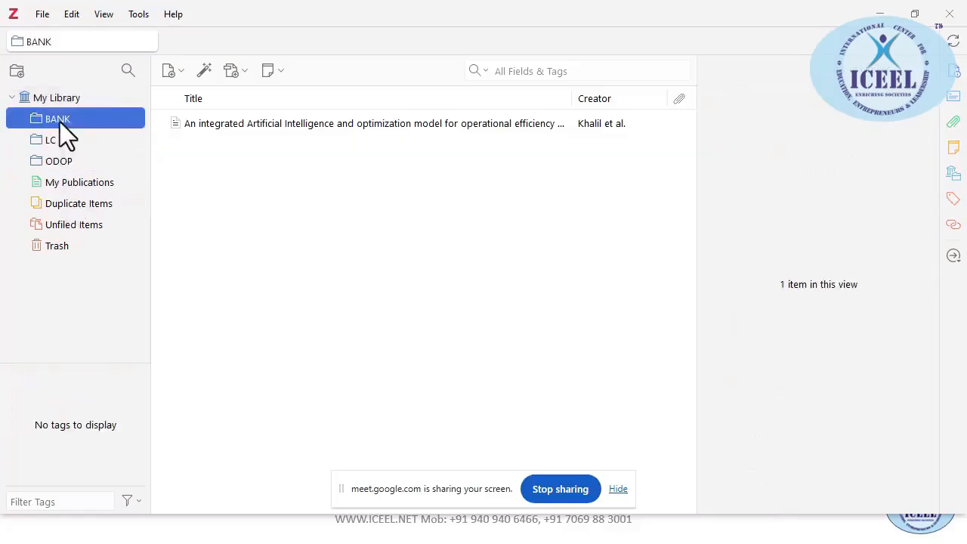
click(56, 139)
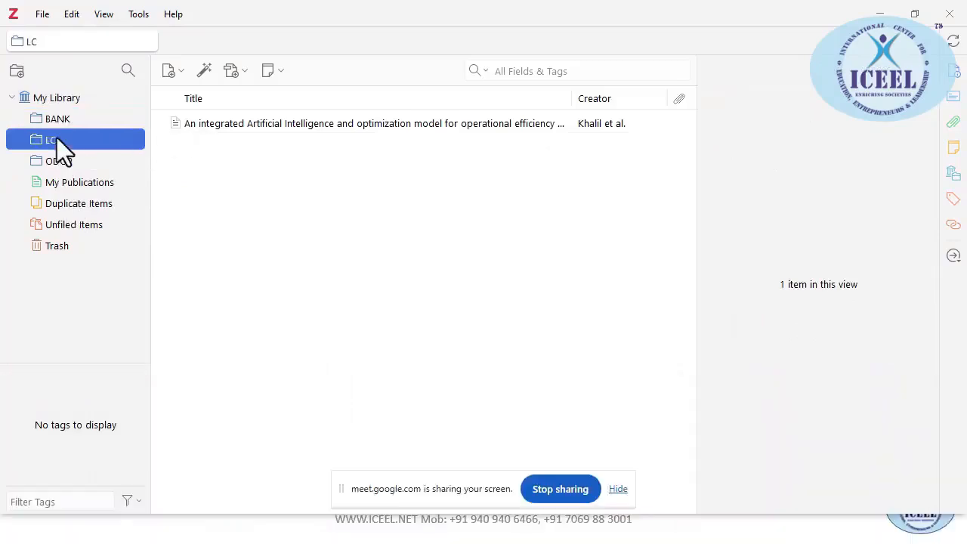
click(59, 161)
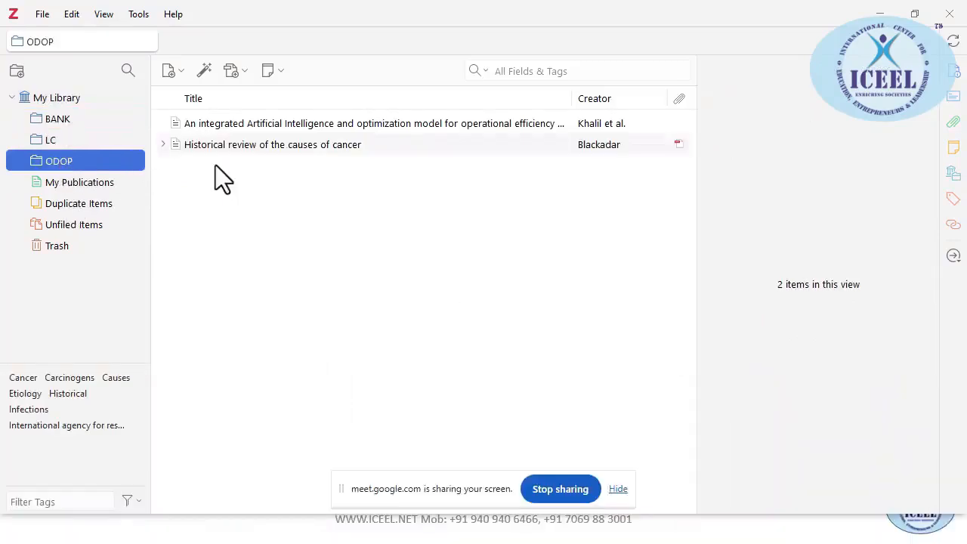
click(71, 102)
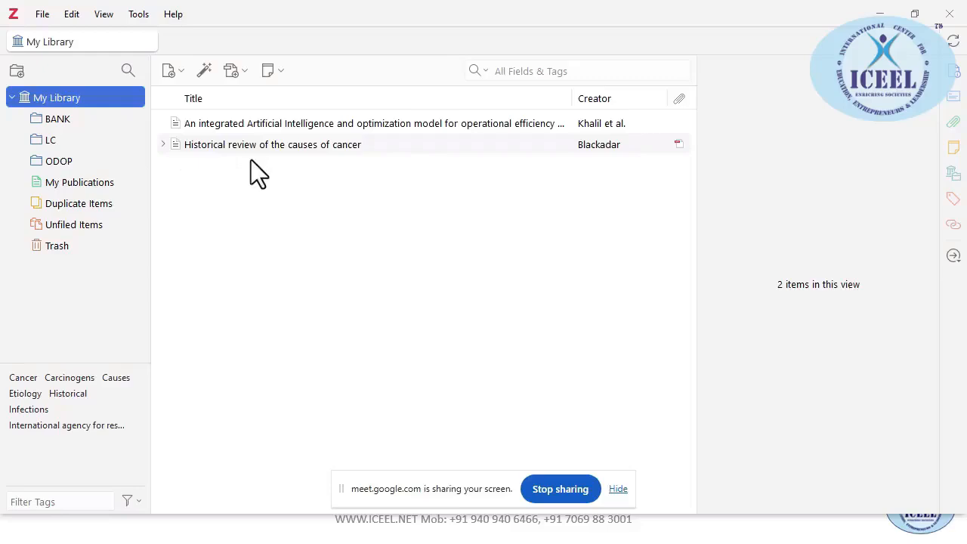
key(alt+Tab)
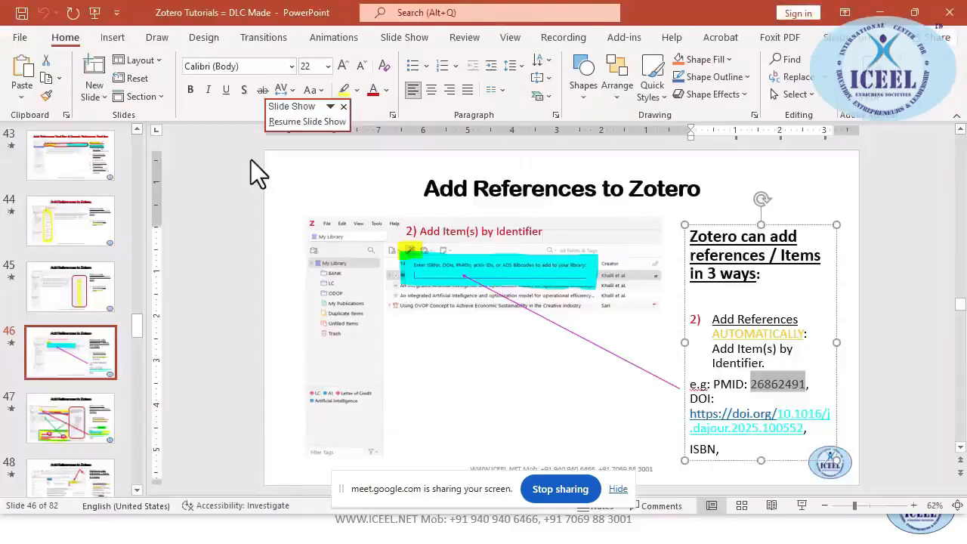
Cycle through the Gmail, Google Meet and PowerPoint windows, ending on the Zotero library
key(alt+Tab)
key(alt+Tab)
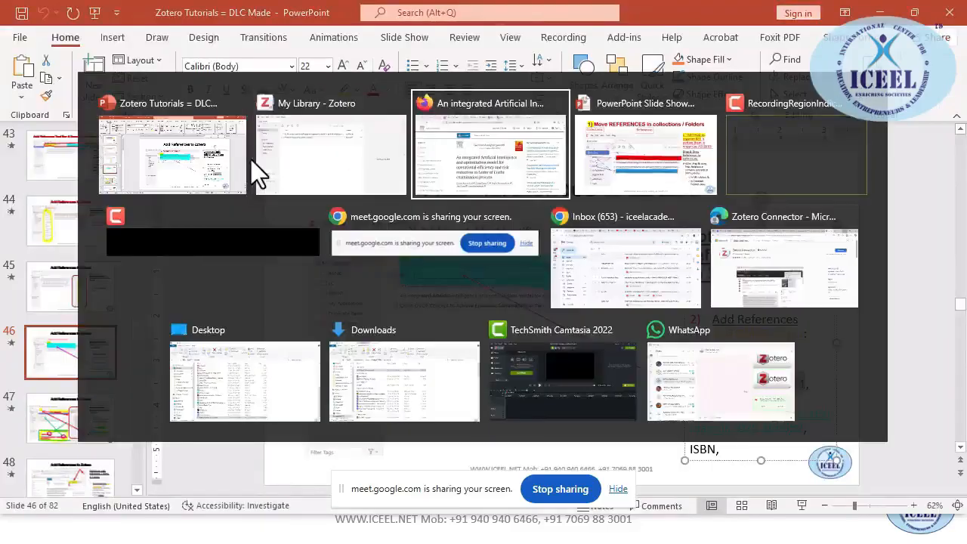
key(alt+Tab)
key(alt+Tab)
key(alt+Tab)
key(alt+Tab)
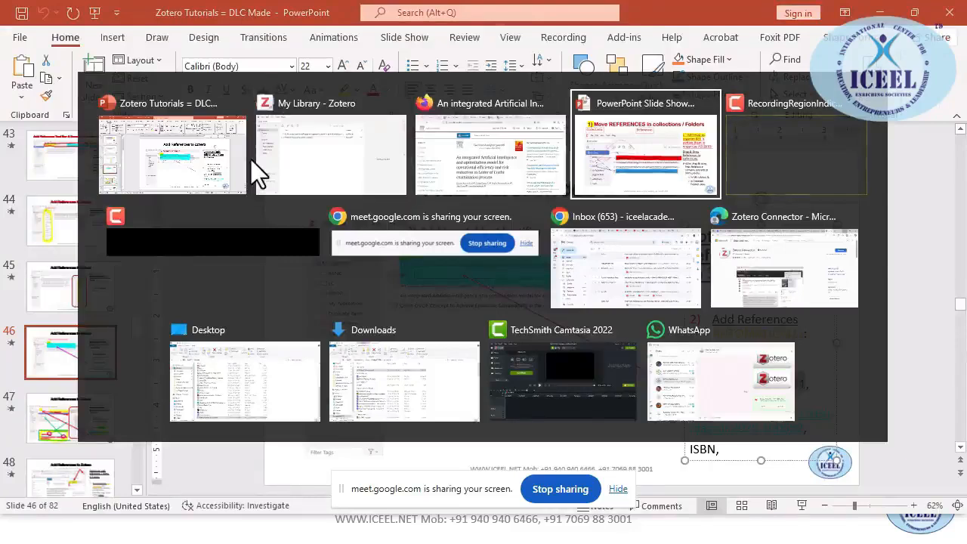
key(alt+Tab)
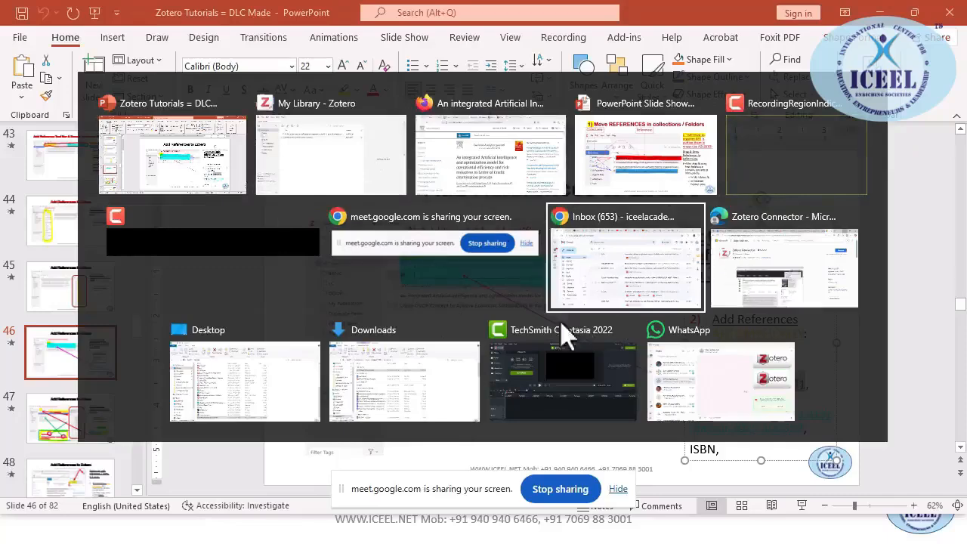
key(alt+Tab)
key(alt+Tab)
key(alt+Tab)
key(alt+Tab)
key(alt+Tab)
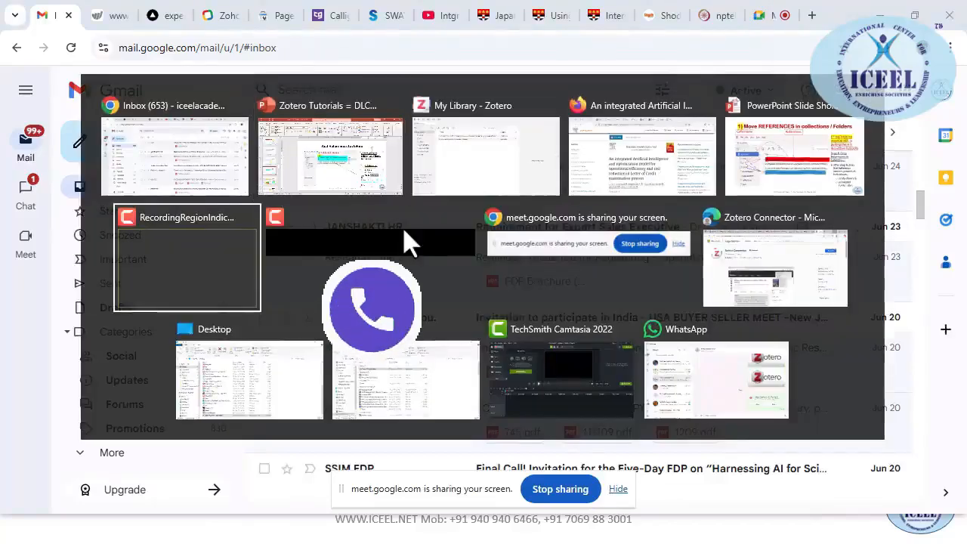
key(Escape)
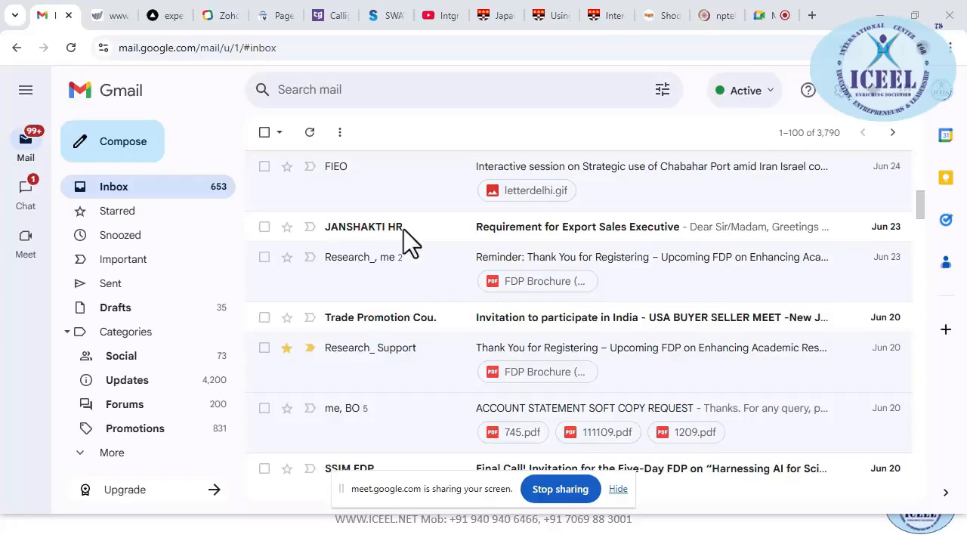
key(alt+Tab)
click(767, 21)
key(alt+Tab)
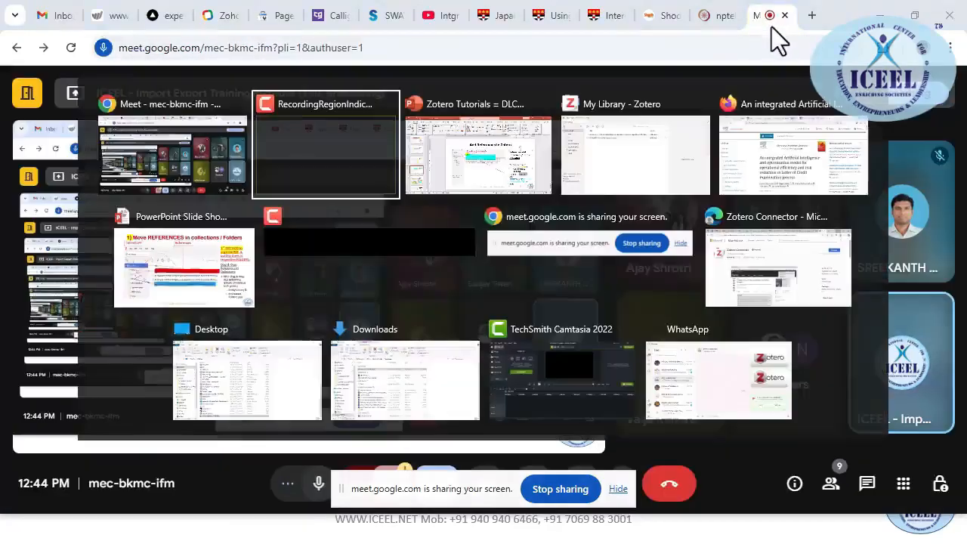
key(alt+Tab)
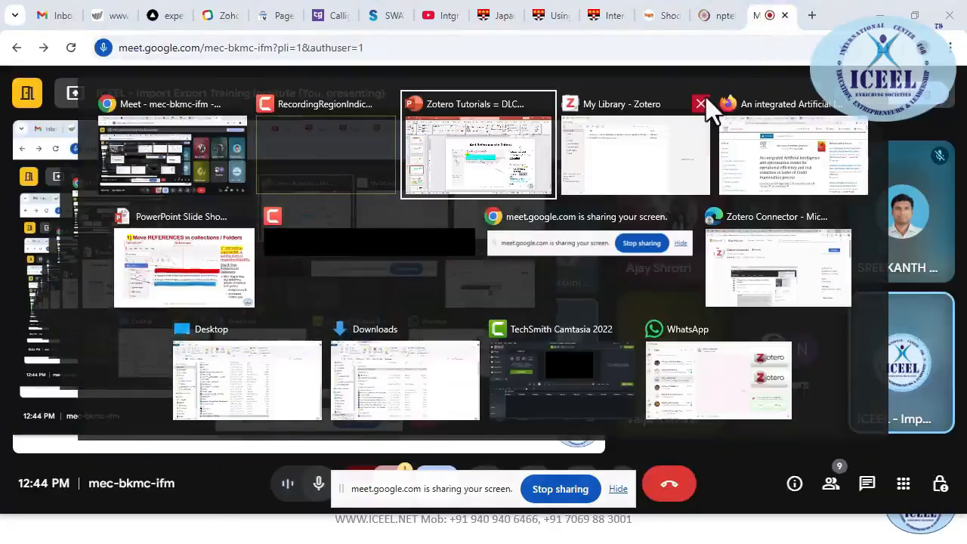
key(alt+Tab)
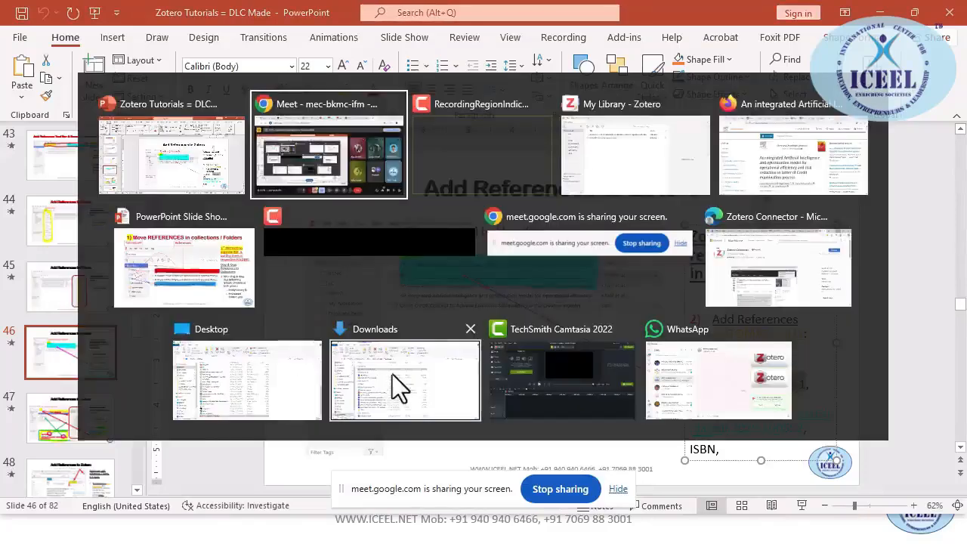
key(alt+Tab)
key(alt+Tab)
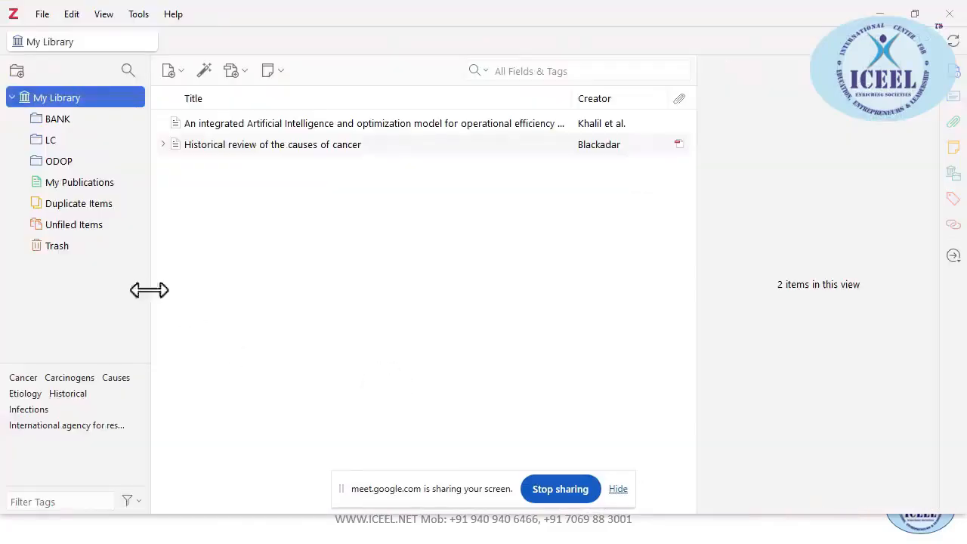
Remove the integrated AI and optimization article from the BANK collection
click(74, 120)
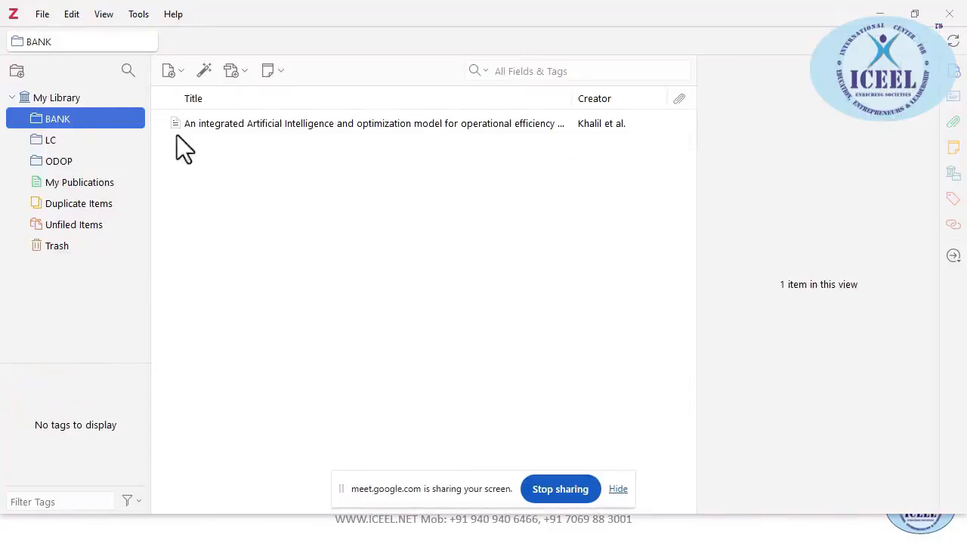
click(219, 127)
right_click(218, 128)
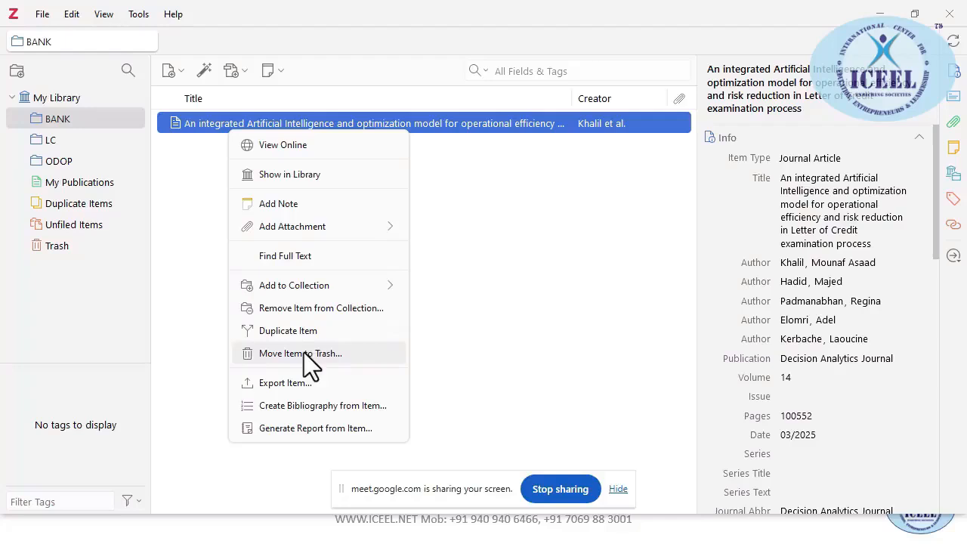
click(317, 310)
click(563, 284)
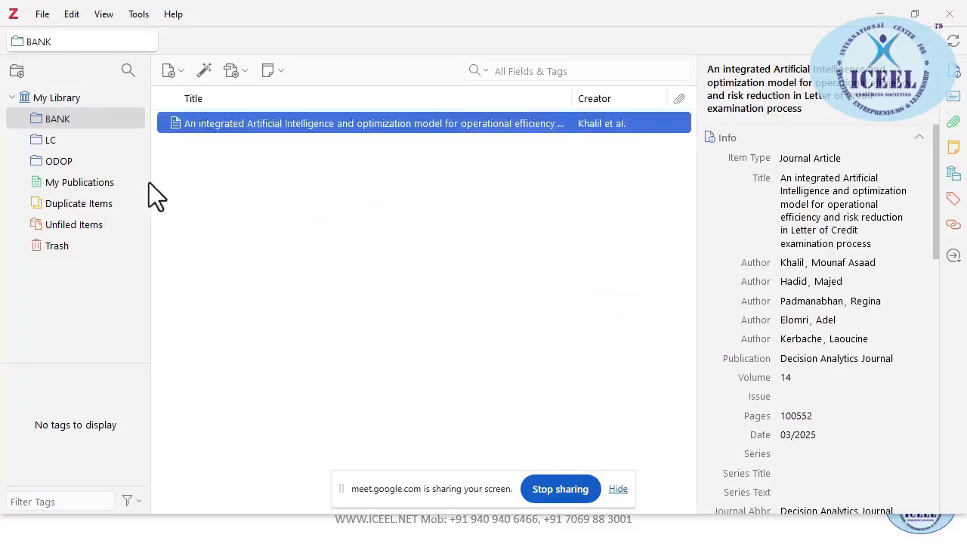
Check that LC and ODOP still hold the article while BANK is empty
click(47, 140)
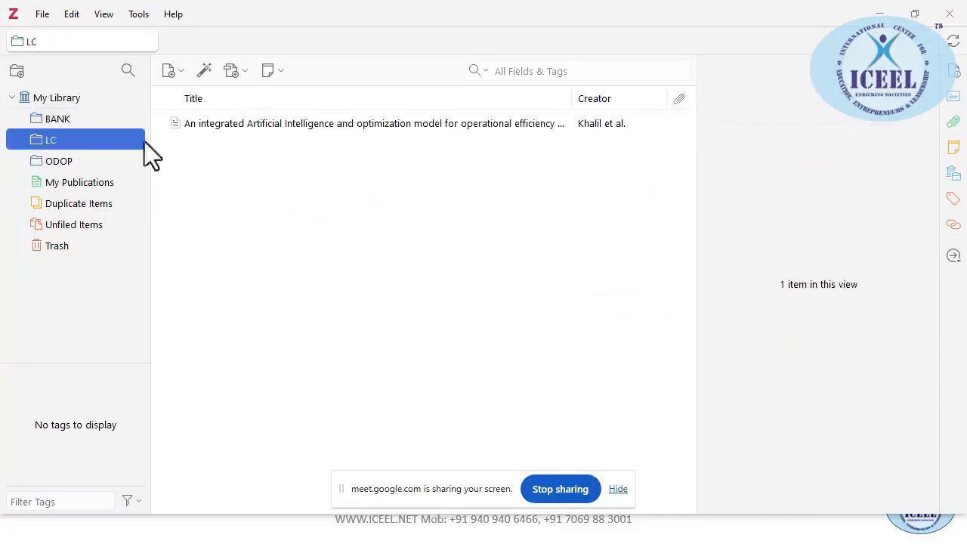
click(58, 162)
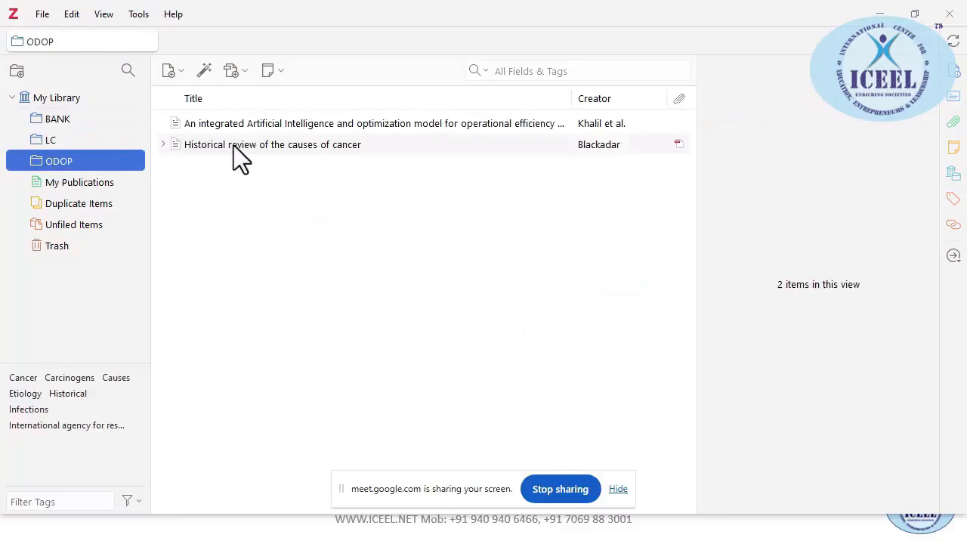
click(56, 119)
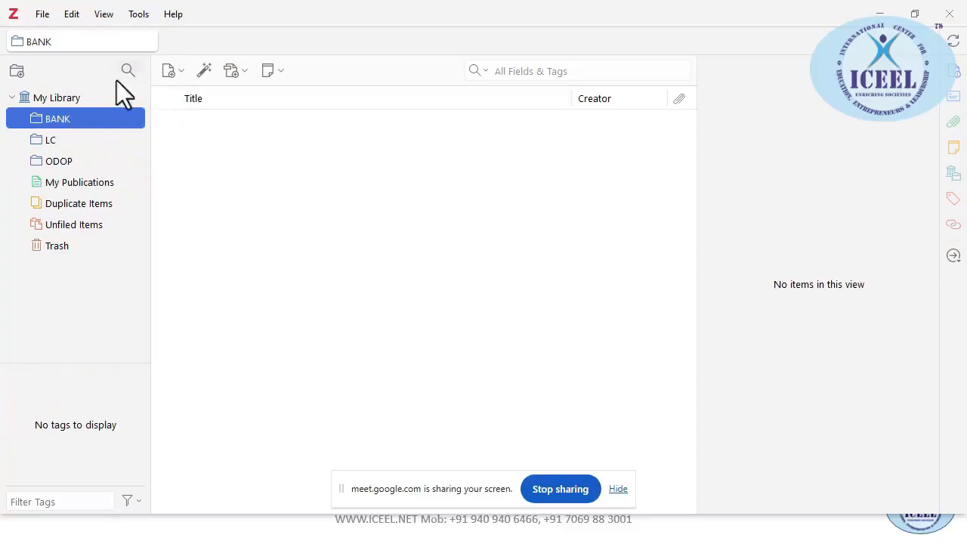
File 'Historical review of the causes of cancer' into BANK and confirm it appears there
click(58, 99)
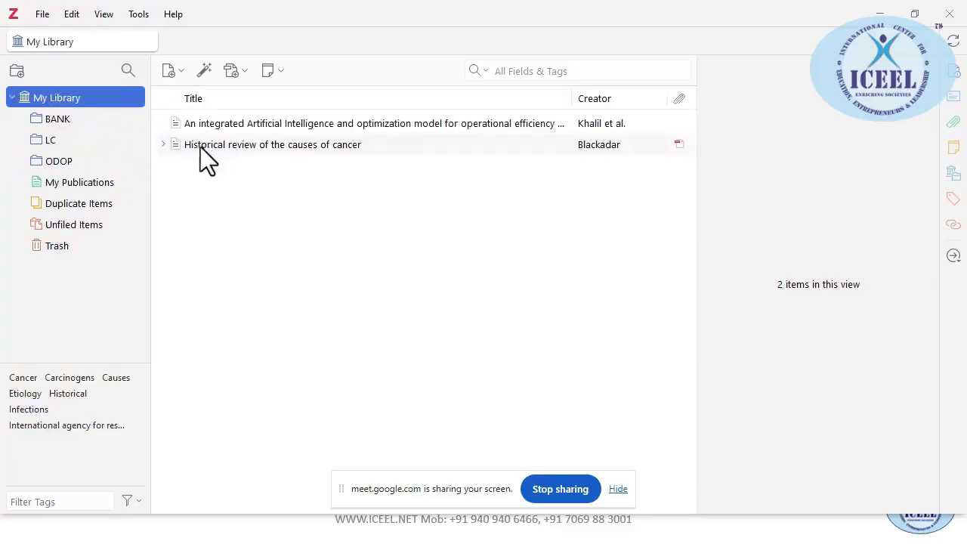
drag(265, 144, 58, 124)
click(58, 121)
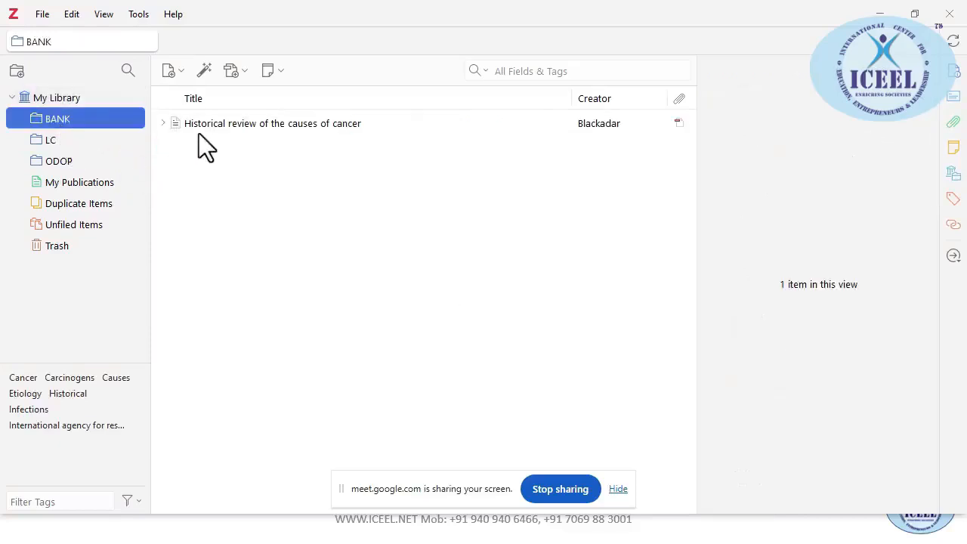
Look over the LC collection's article, then return to the running slideshow
click(51, 141)
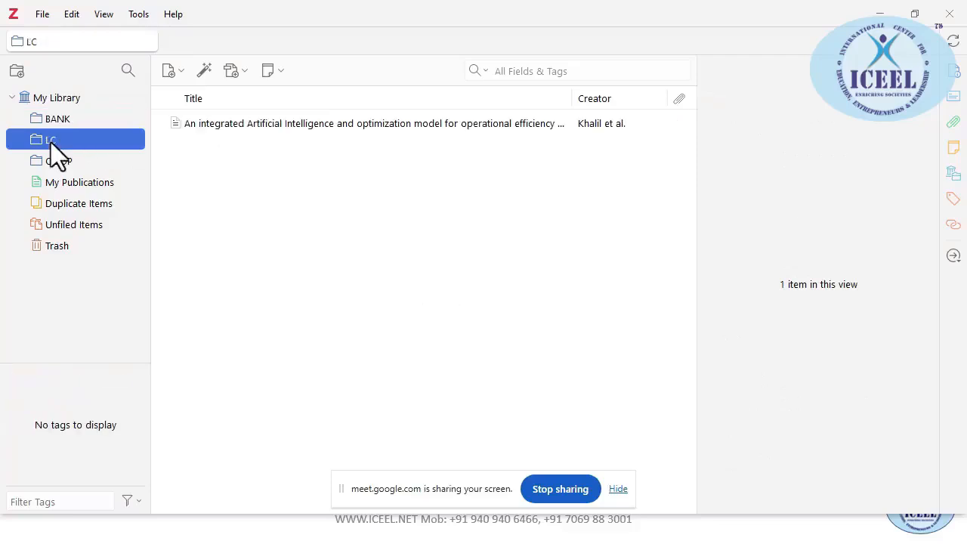
right_click(216, 125)
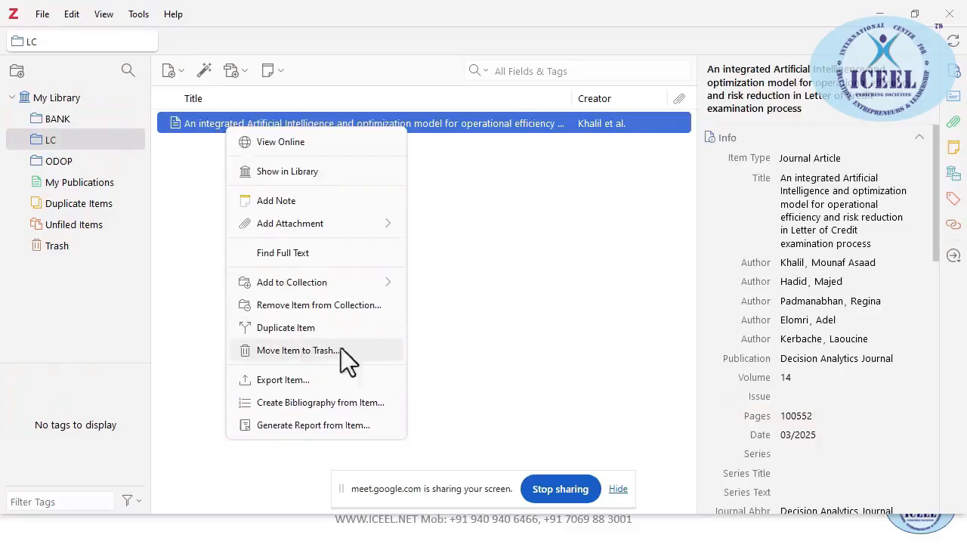
click(479, 298)
key(alt+Tab)
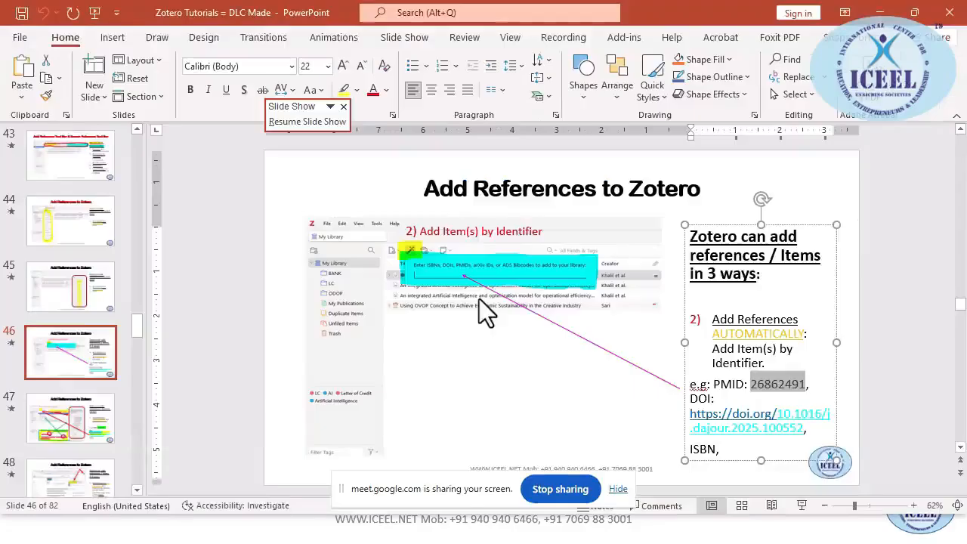
click(499, 531)
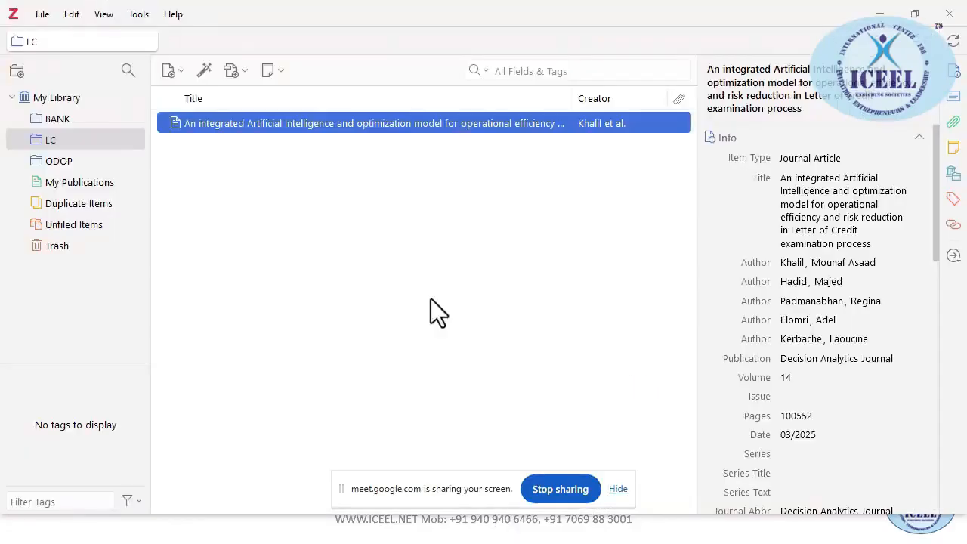
click(508, 521)
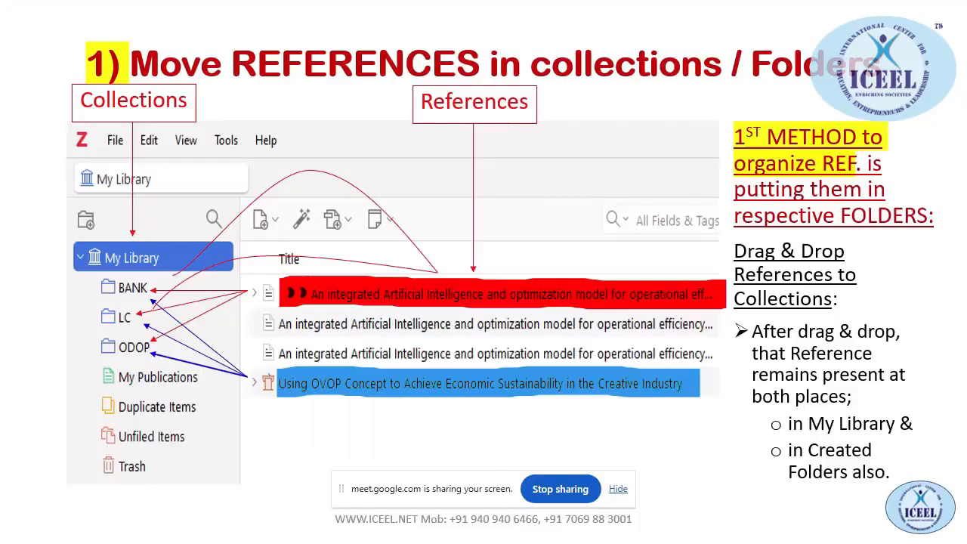
Advance to the '2) TAGs to References' slide and reveal its tagging heading
click(722, 237)
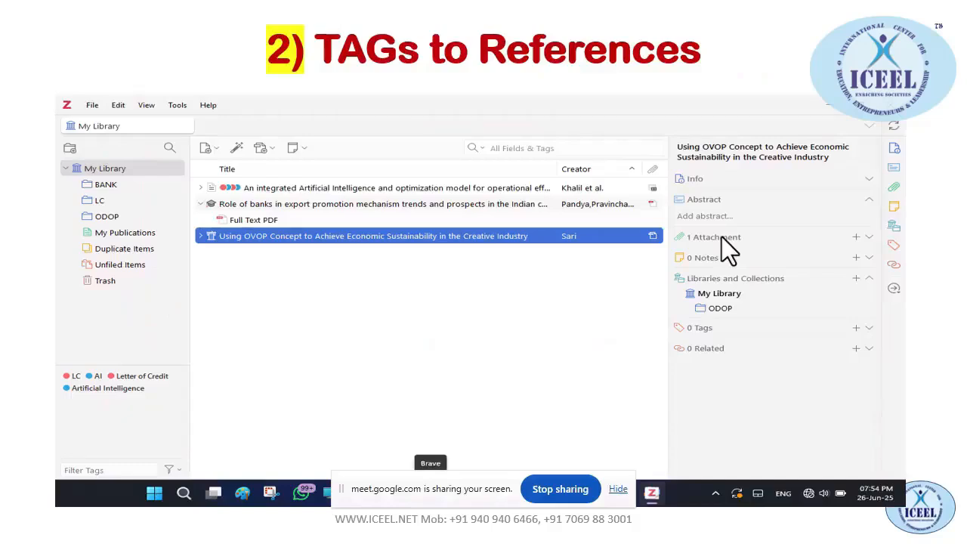
click(721, 236)
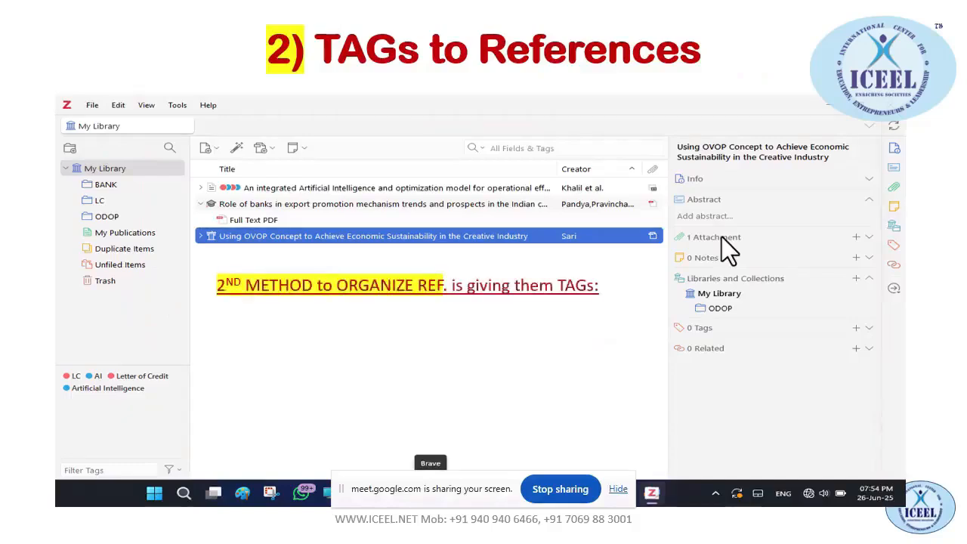
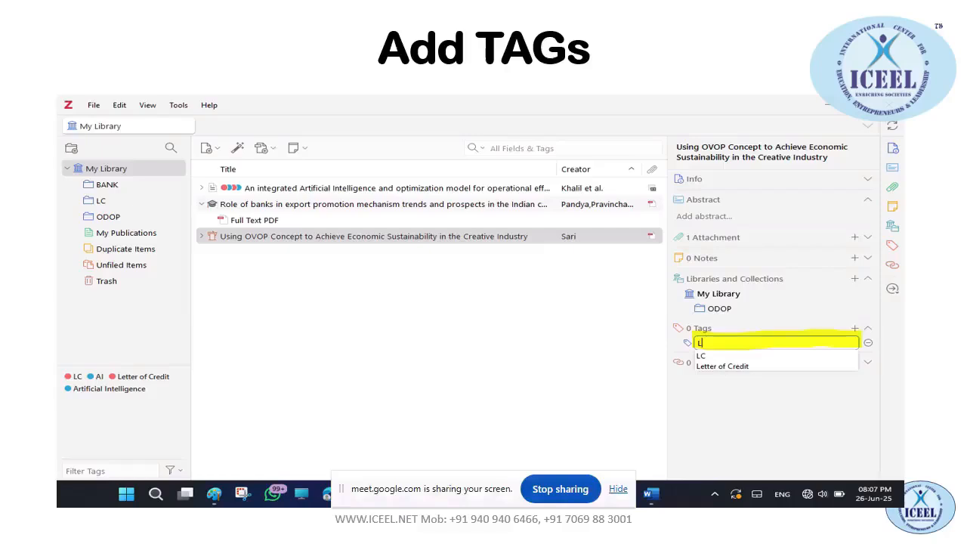
Highlight the tag entry field and suggested tags on the slide, then advance to Managing TAGs
drag(768, 320, 713, 342)
mouse_move(729, 328)
mouse_down()
mouse_move(712, 342)
mouse_move(736, 341)
mouse_move(752, 377)
mouse_up()
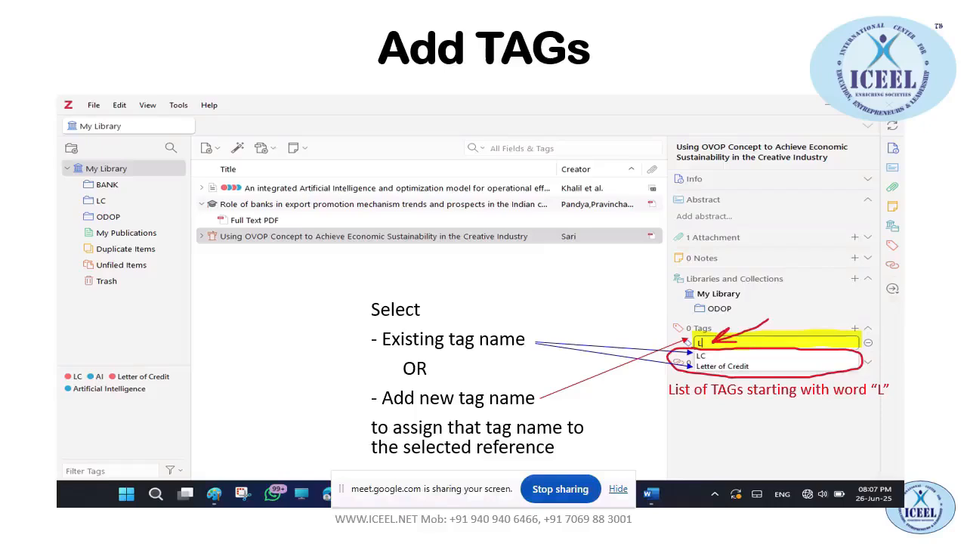
key(Right)
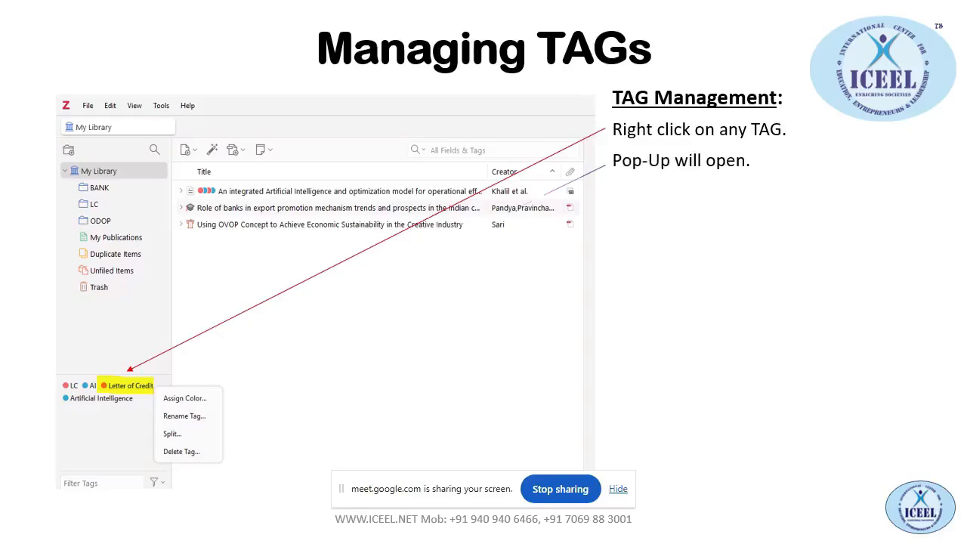
Replay the Managing TAGs slide animations and switch to the live Zotero window
key(Left)
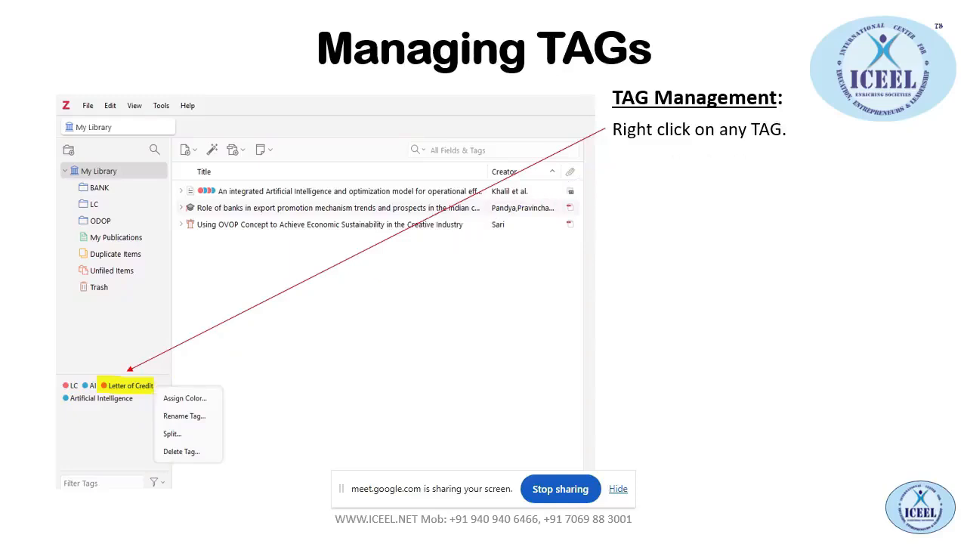
key(Left)
key(alt+Tab)
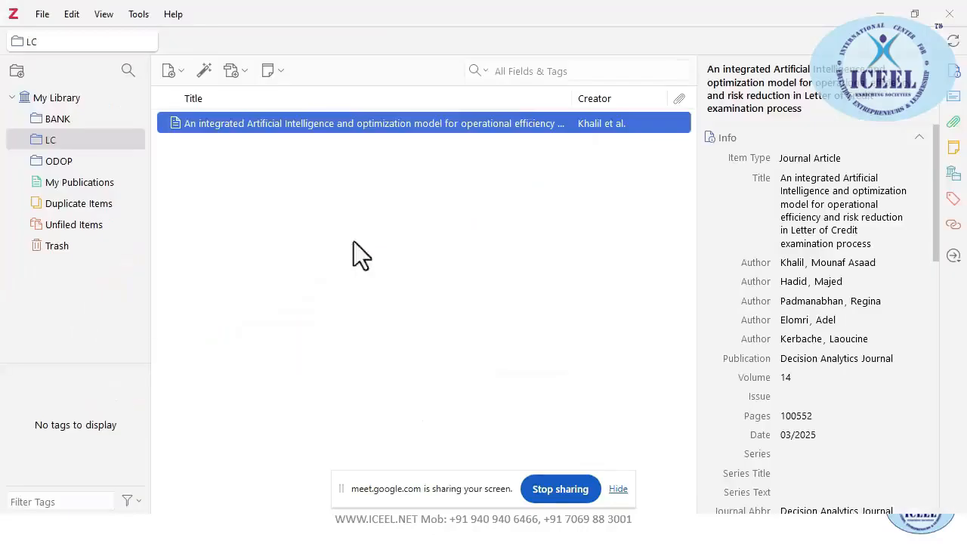
Inspect the LC article's context menu and close it without choosing an action
right_click(222, 124)
click(507, 168)
scroll(803, 351, down, 10)
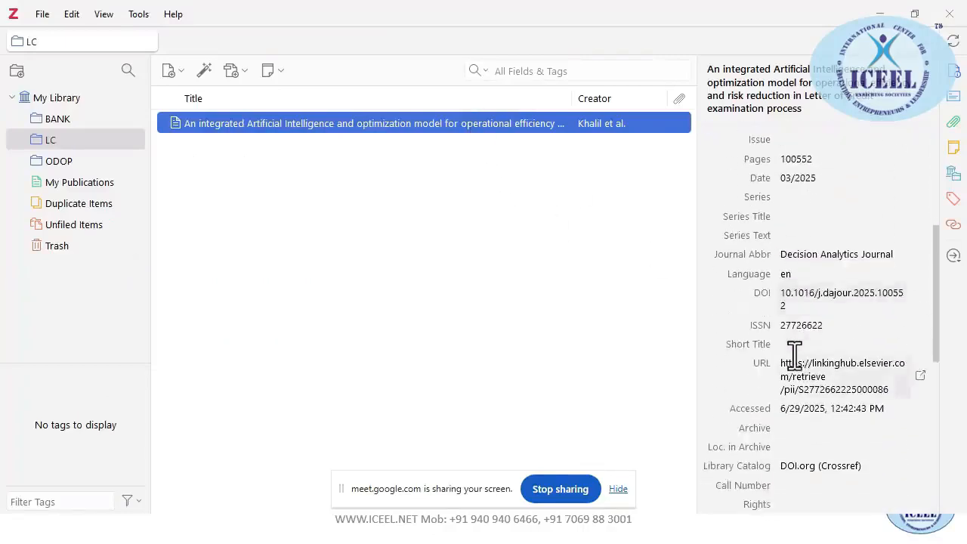
scroll(794, 362, up, 3)
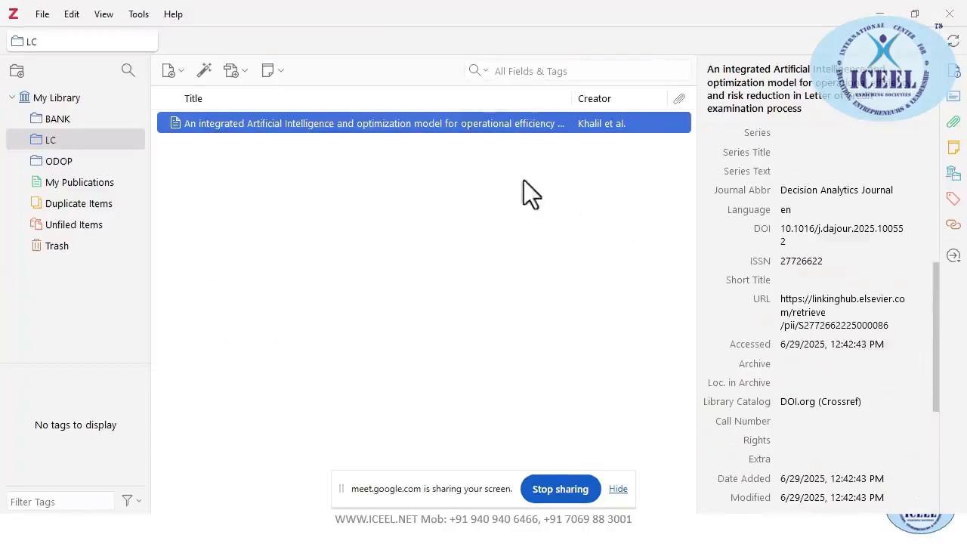
Show all items in My Library and start a new tag 'lc' on the AI optimization article
click(56, 104)
scroll(811, 373, down, 8)
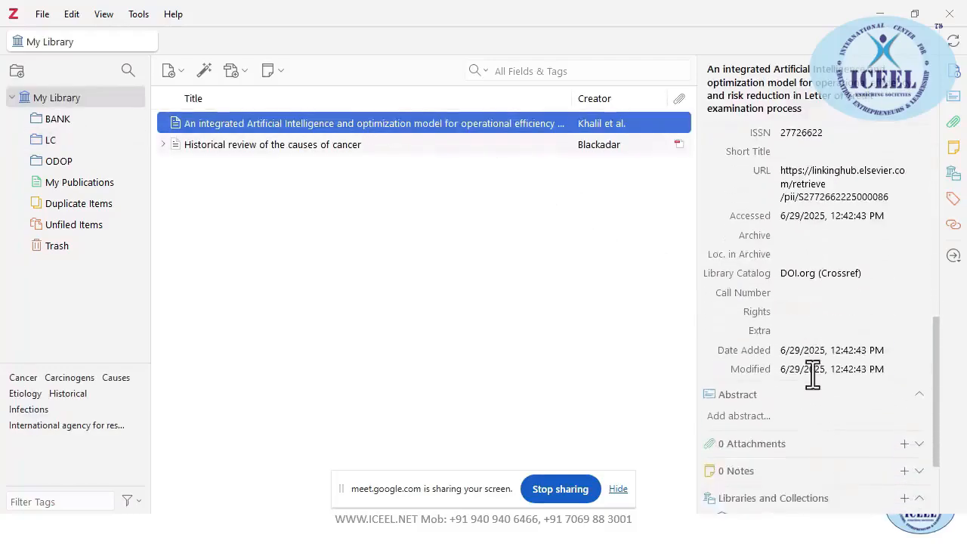
scroll(812, 374, down, 3)
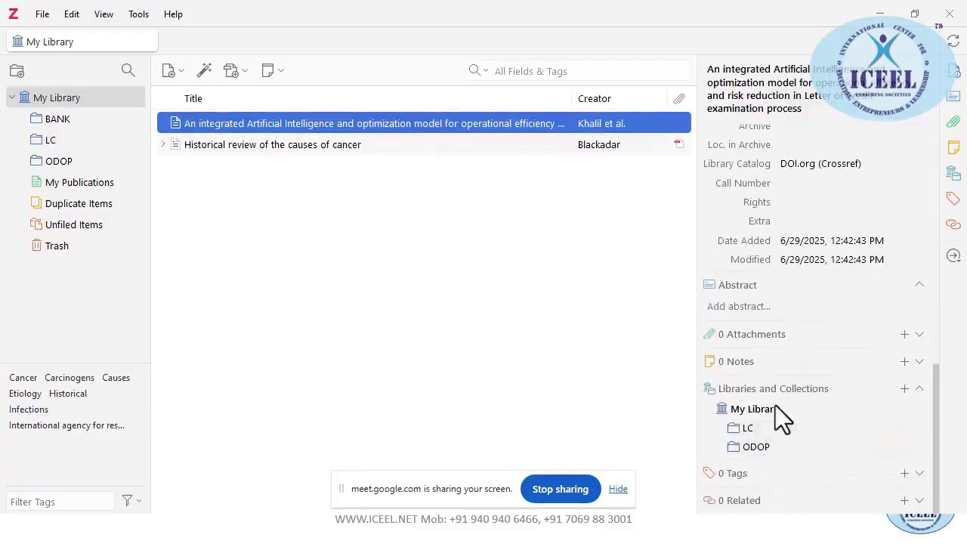
click(904, 473)
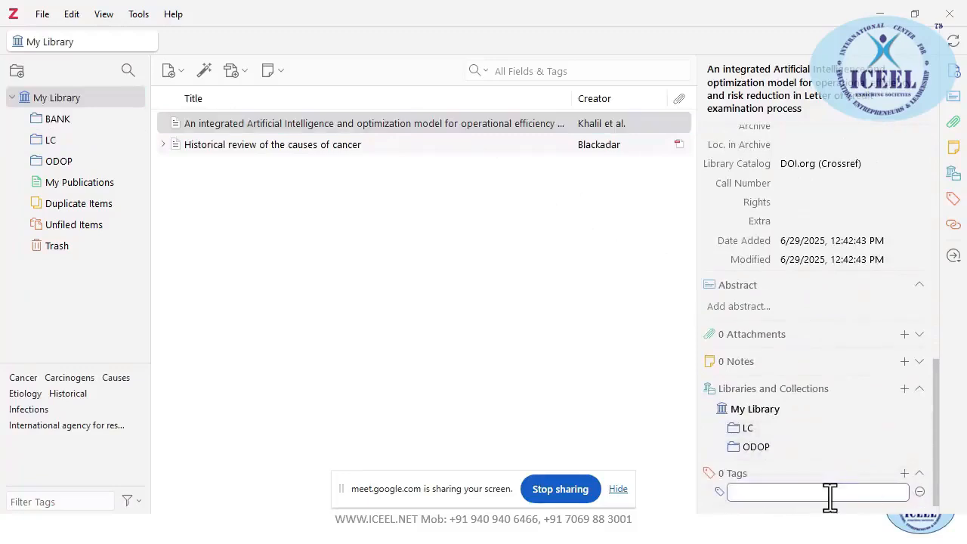
text(lc)
click(70, 14)
click(97, 318)
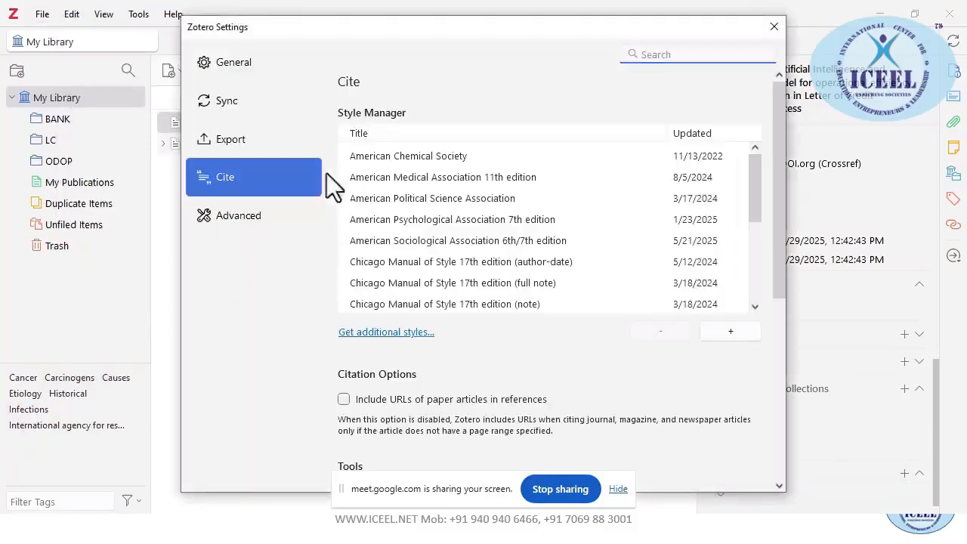
scroll(449, 299, down, 5)
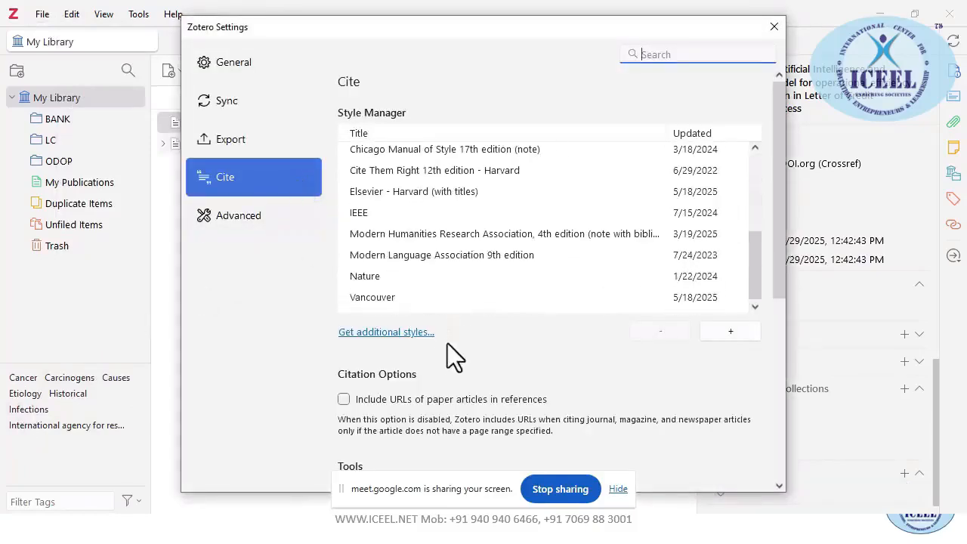
scroll(447, 347, down, 3)
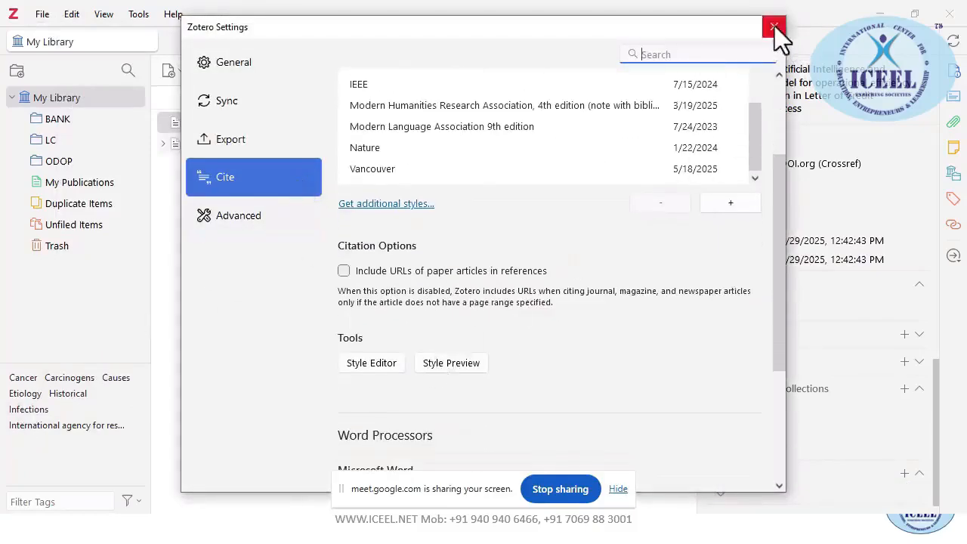
click(774, 28)
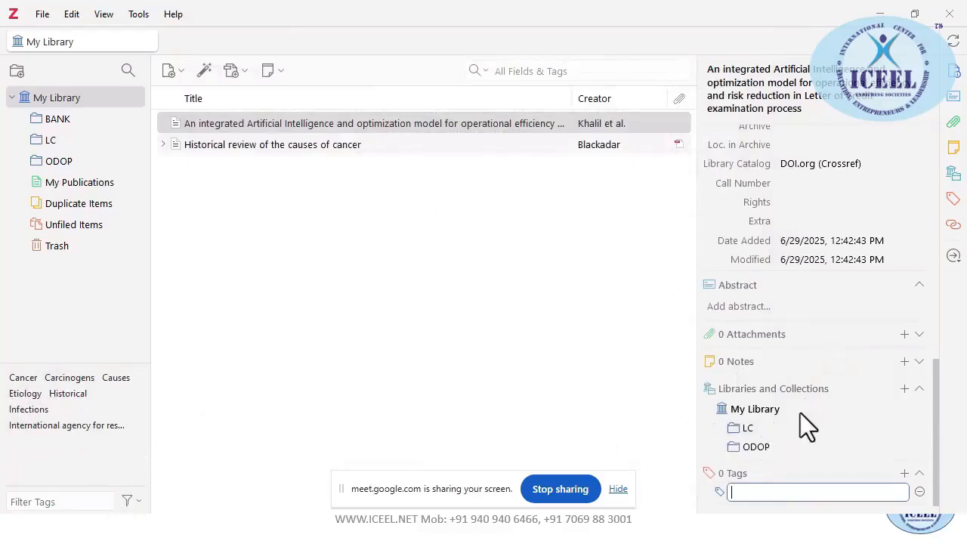
Save LC as a tag on the AI optimization article
scroll(791, 410, down, 1)
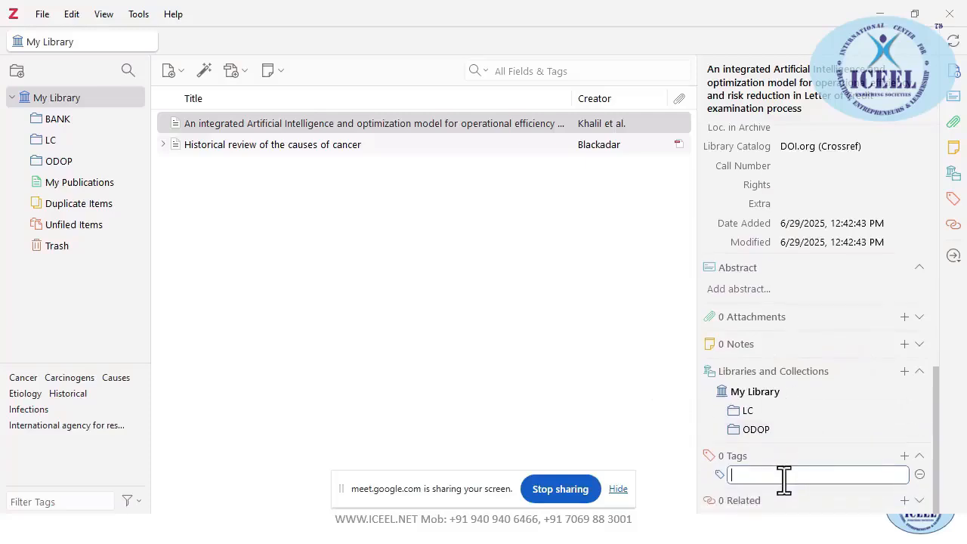
text(LC)
key(Return)
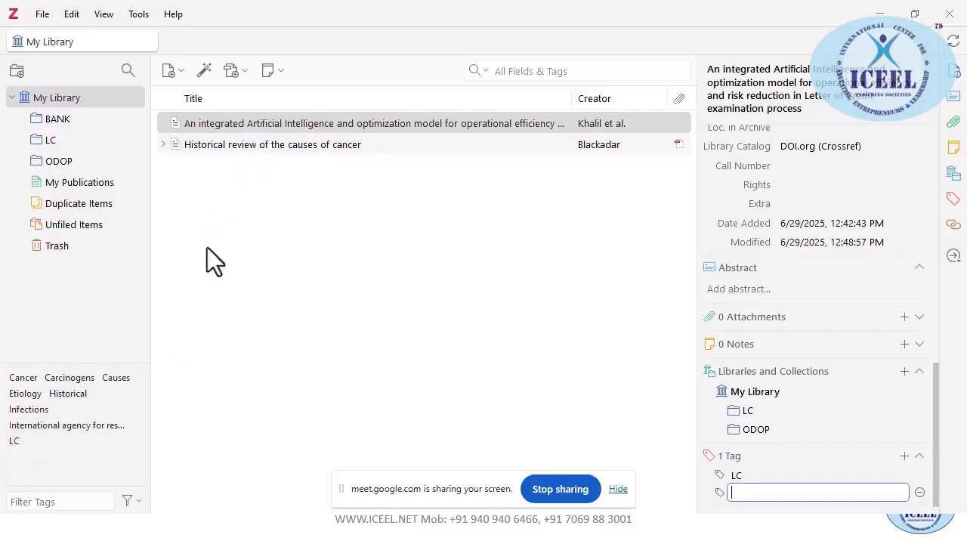
Toggle the LC tag filter on and off in the tag selector to show its items
click(15, 441)
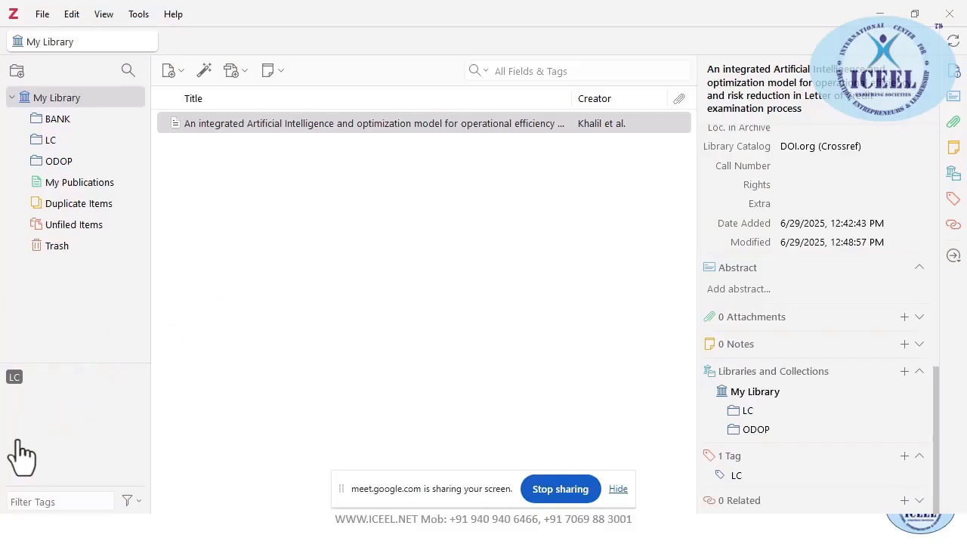
click(15, 376)
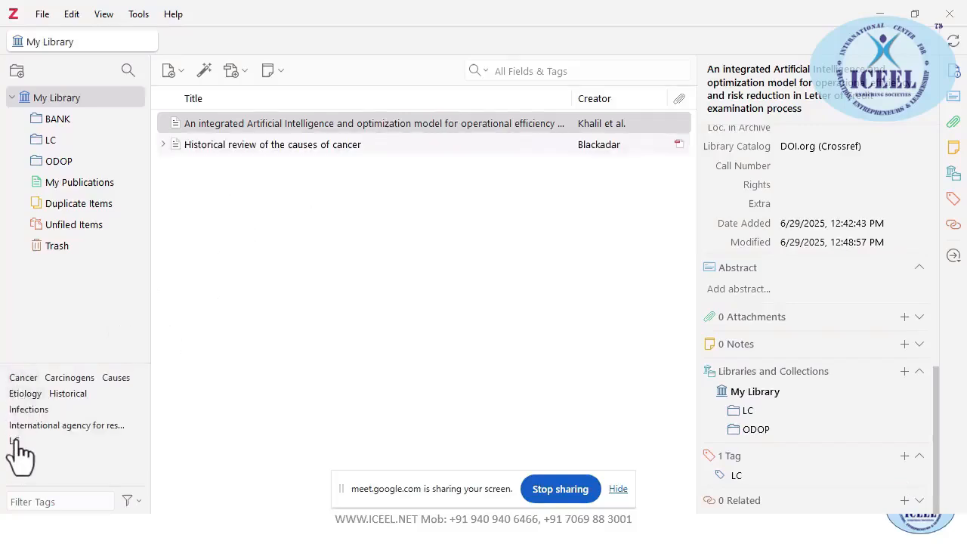
click(17, 442)
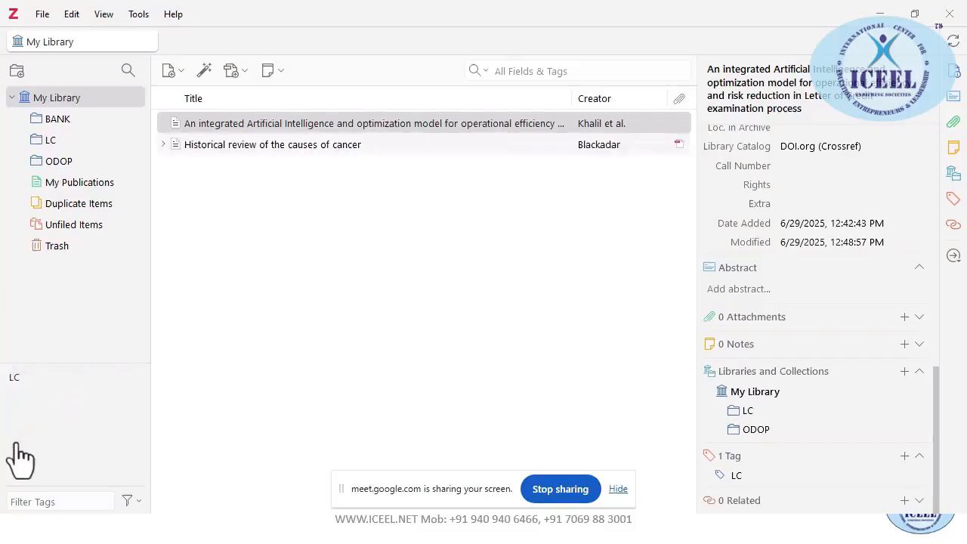
click(15, 377)
click(15, 376)
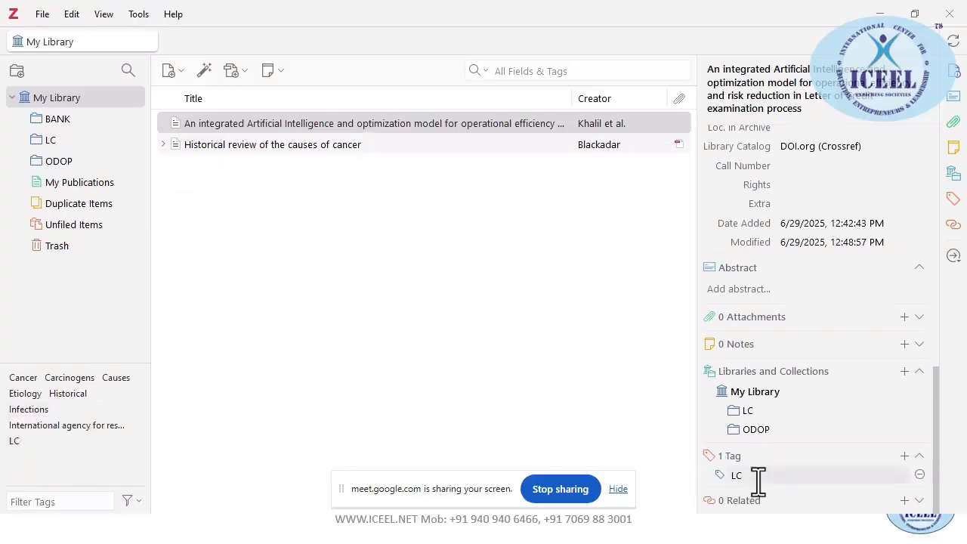
Add a second tag, Q1, to the AI optimization article
click(242, 123)
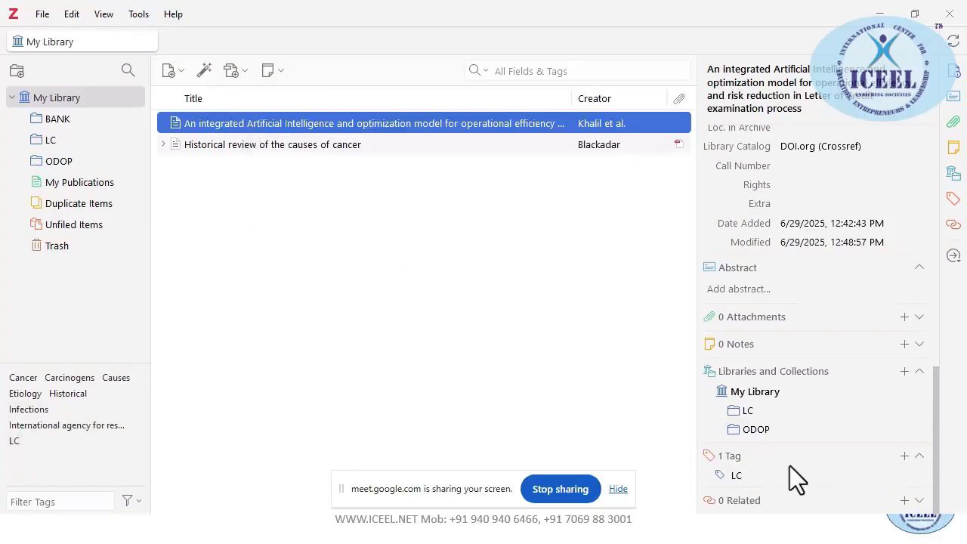
click(904, 455)
text(q)
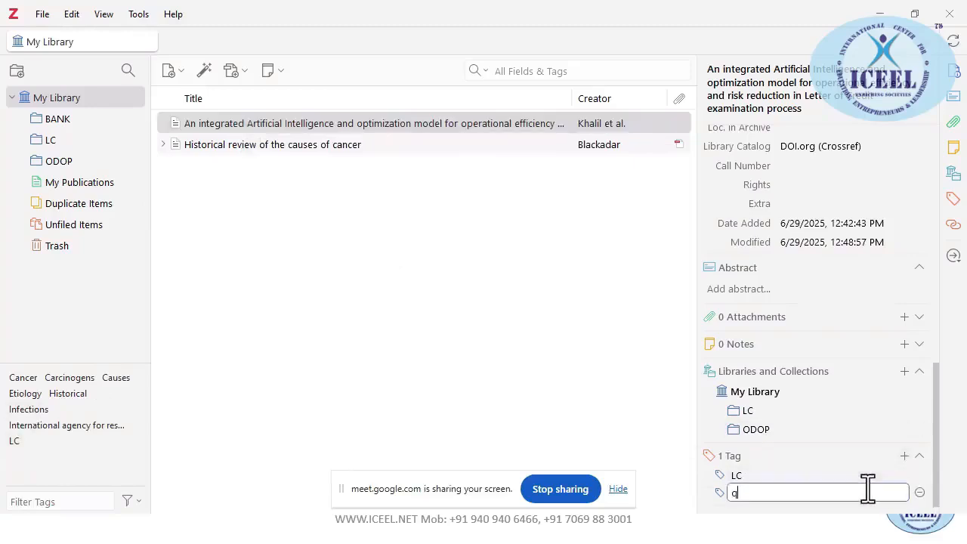
key(BackSpace)
text(Q1)
key(Return)
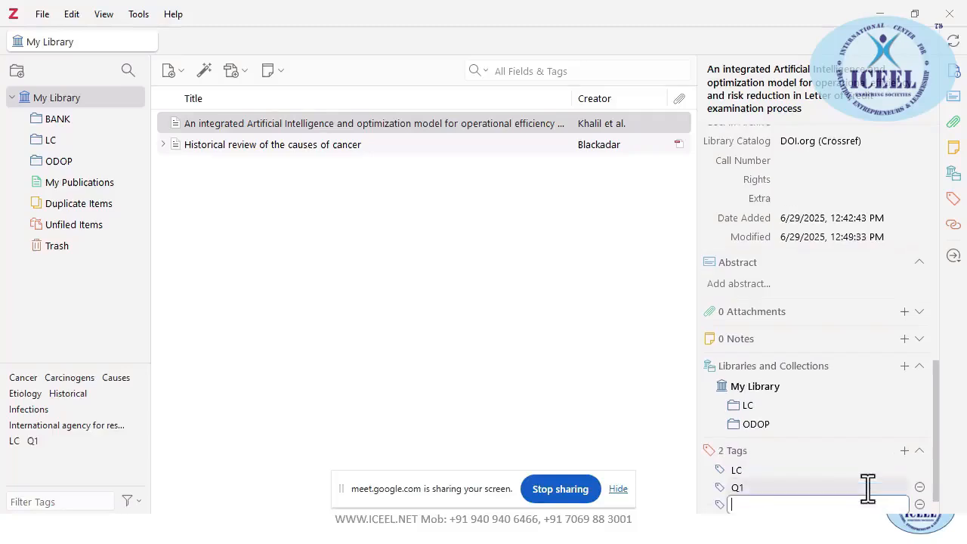
Add the tag Q2 to the 'Historical review of the causes of cancer' article
click(275, 146)
scroll(788, 388, down, 5)
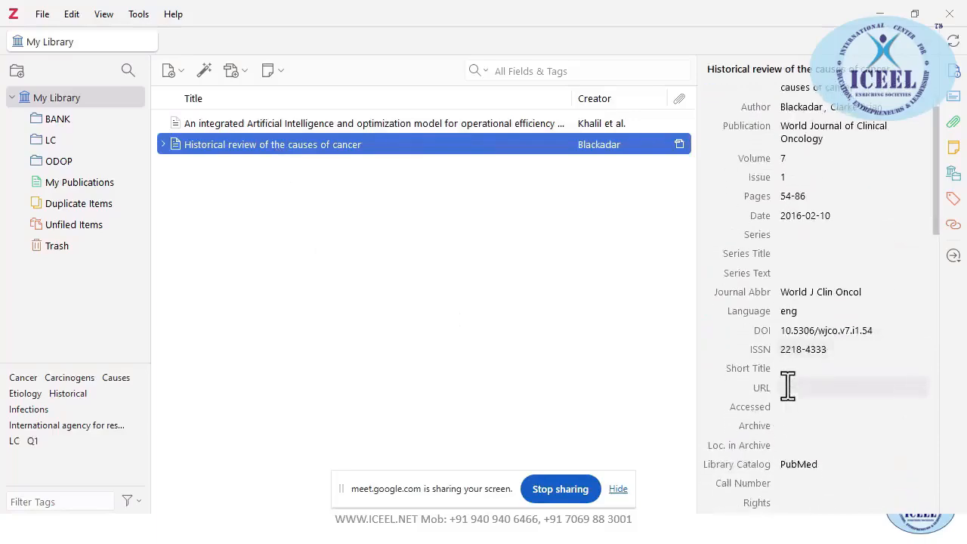
scroll(793, 442, down, 10)
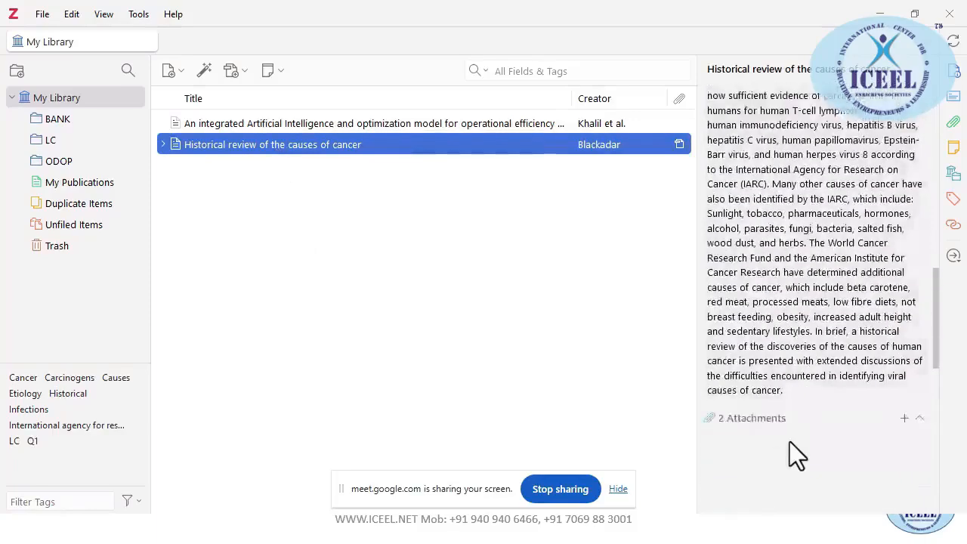
scroll(793, 420, down, 5)
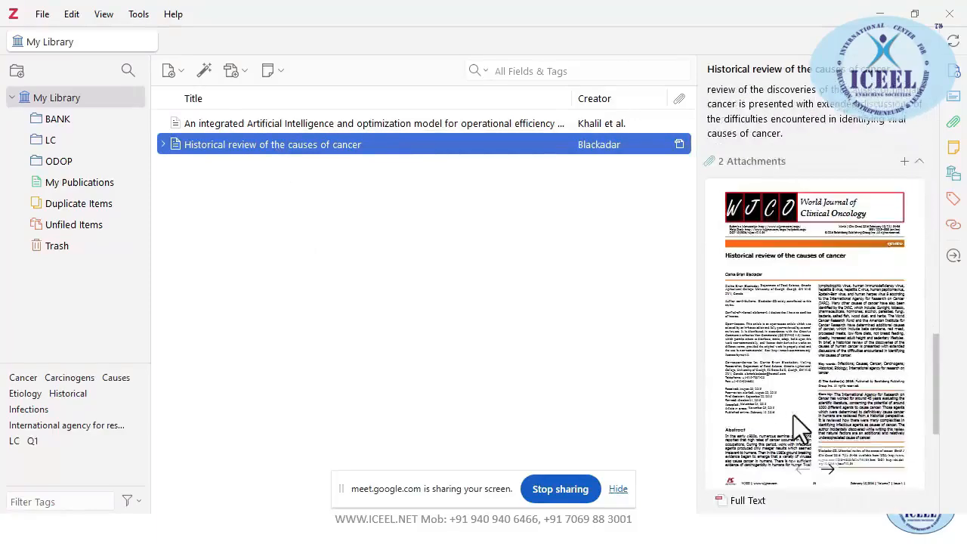
scroll(775, 462, down, 3)
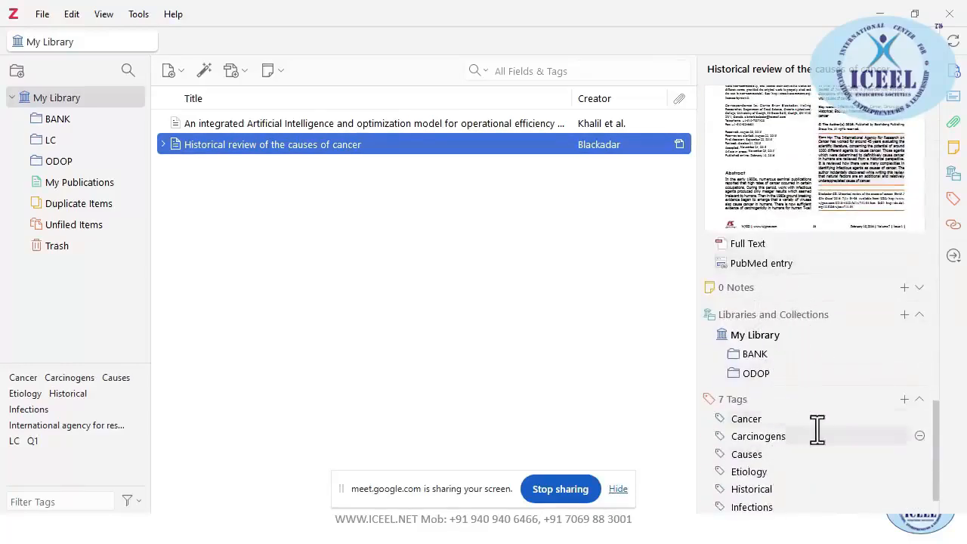
click(905, 398)
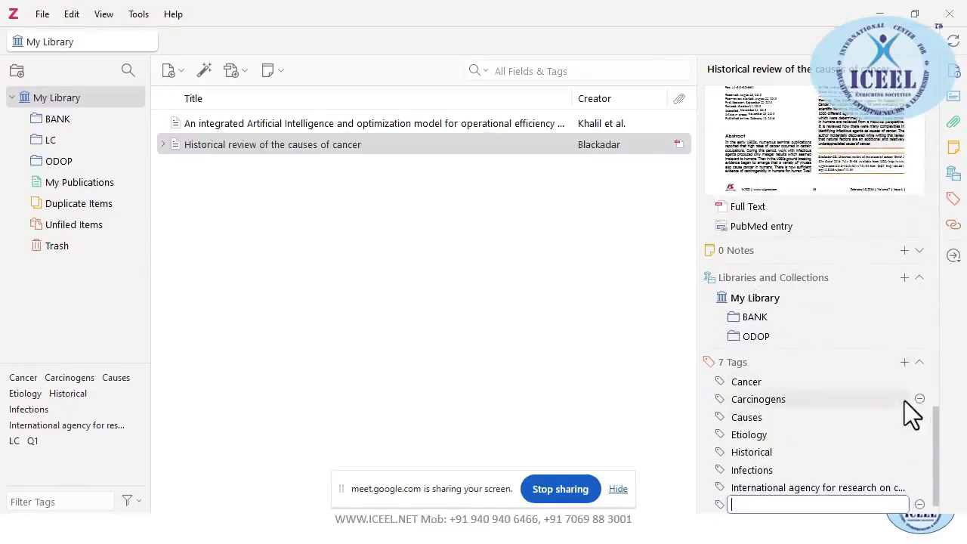
text(Q2)
key(Return)
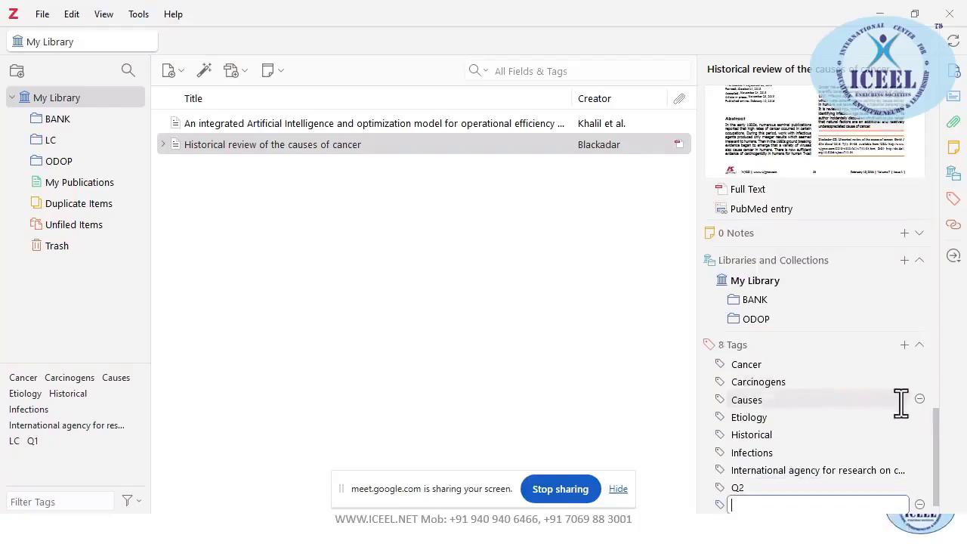
click(213, 423)
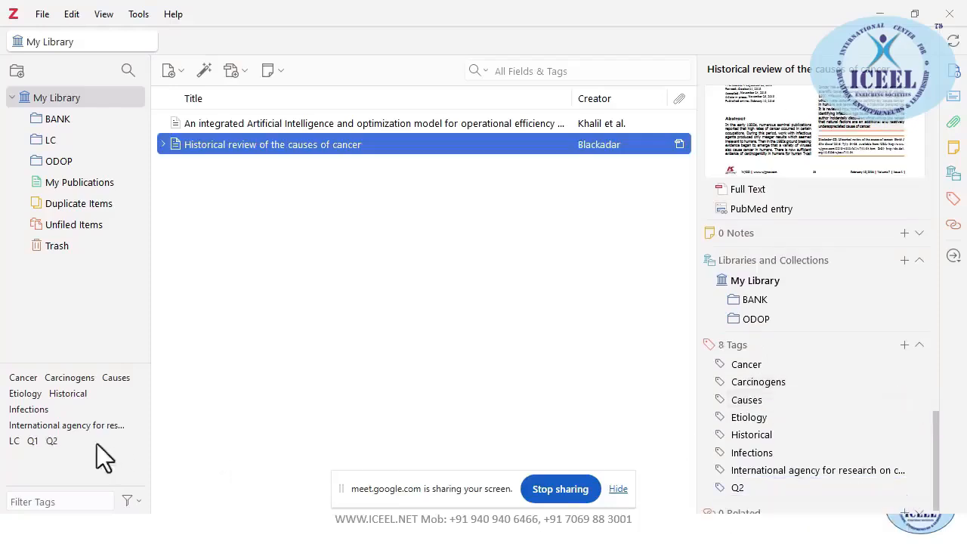
click(32, 442)
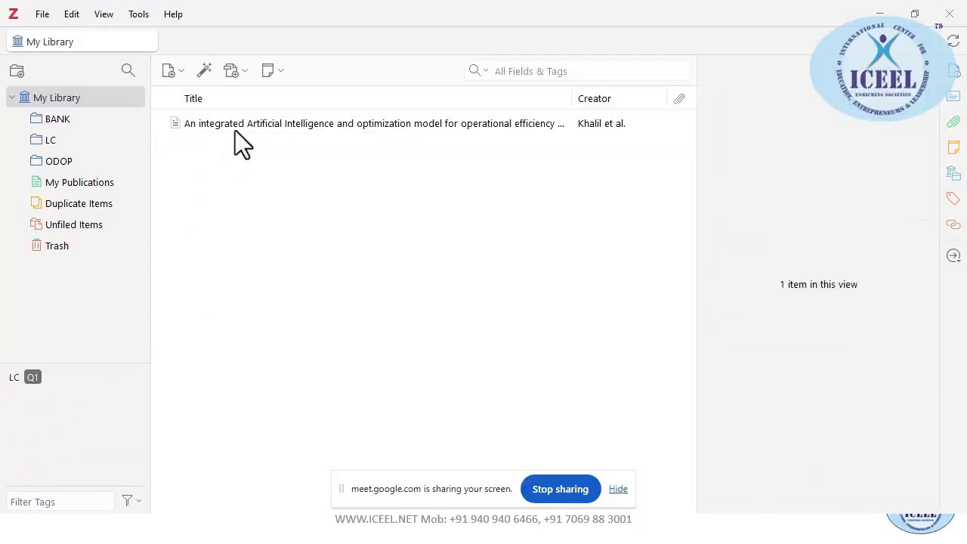
click(33, 377)
click(52, 441)
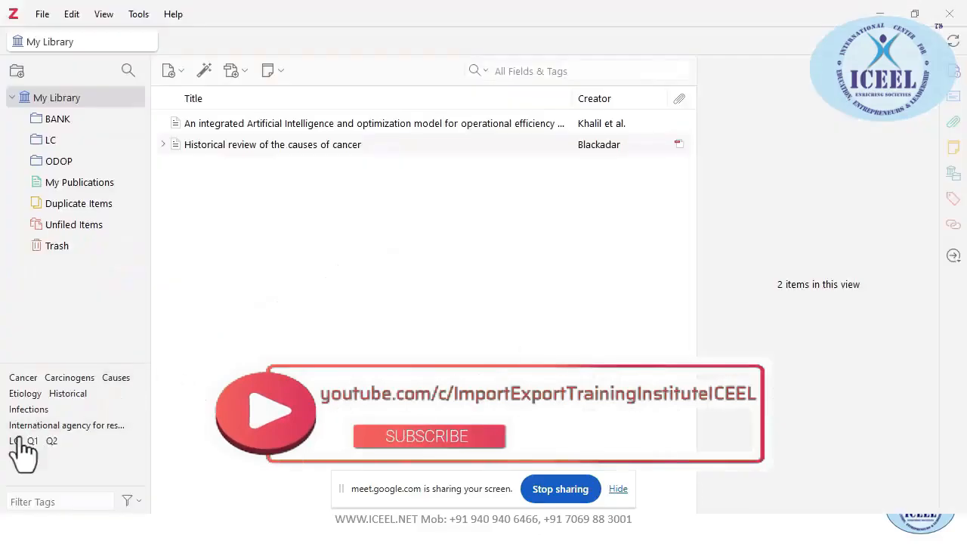
Assign the colour red to the Q1 tag
right_click(32, 443)
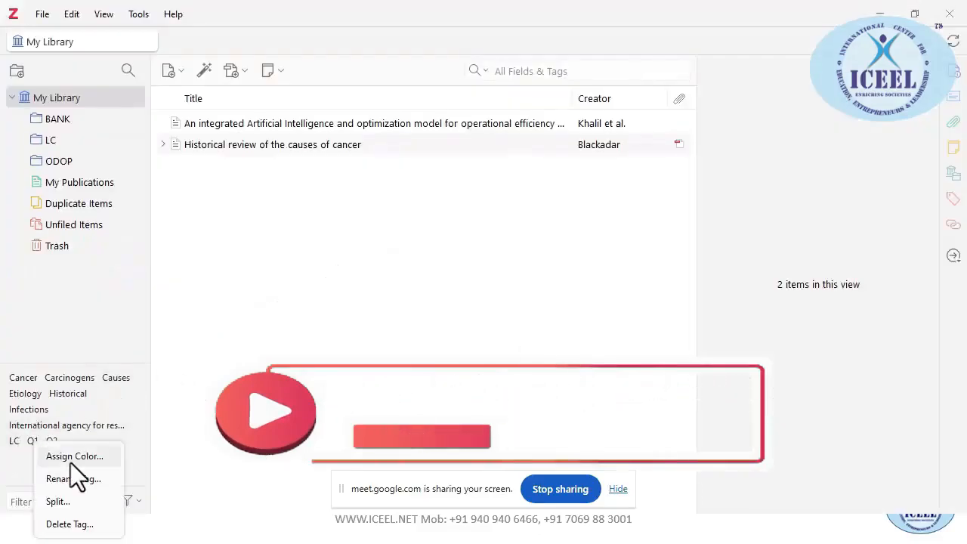
click(71, 458)
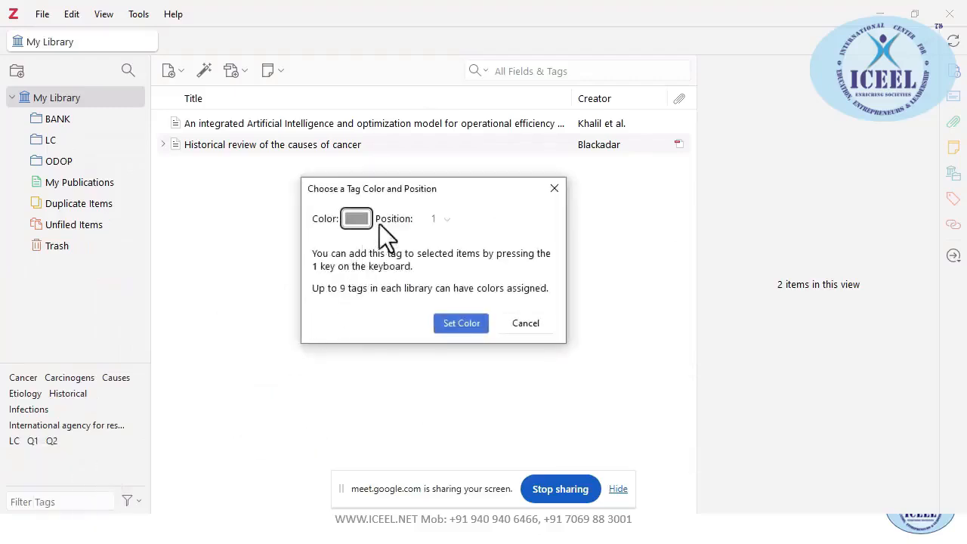
click(361, 221)
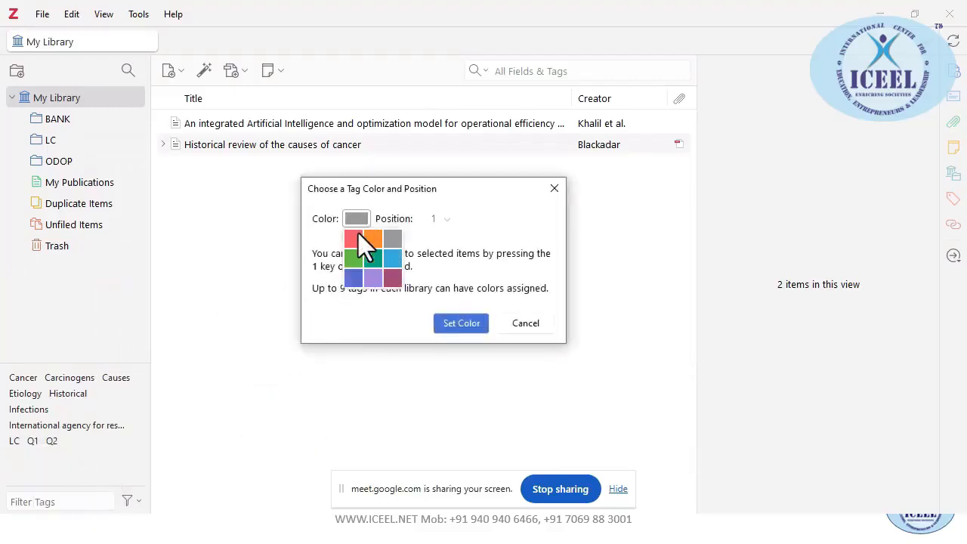
click(354, 237)
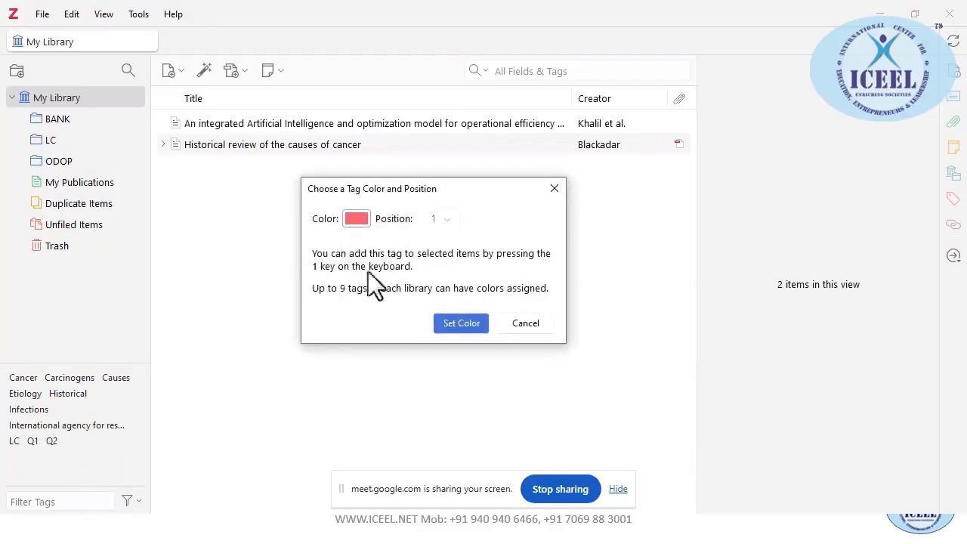
click(453, 324)
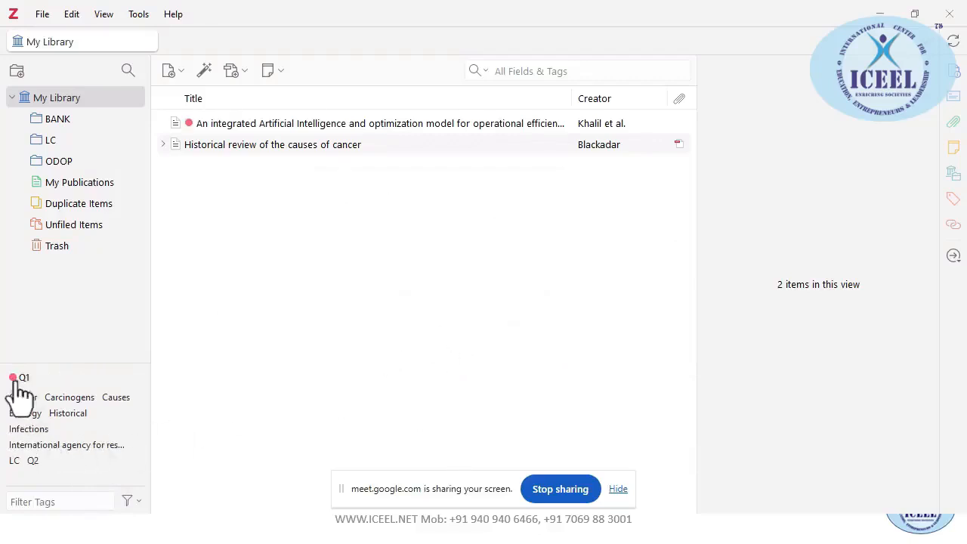
Assign the colour orange to the Q2 tag
right_click(33, 461)
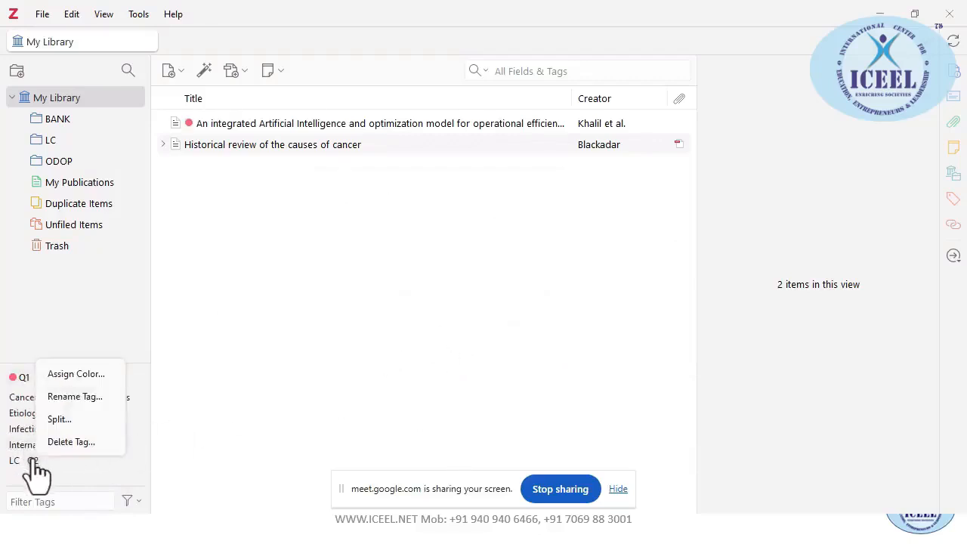
click(90, 372)
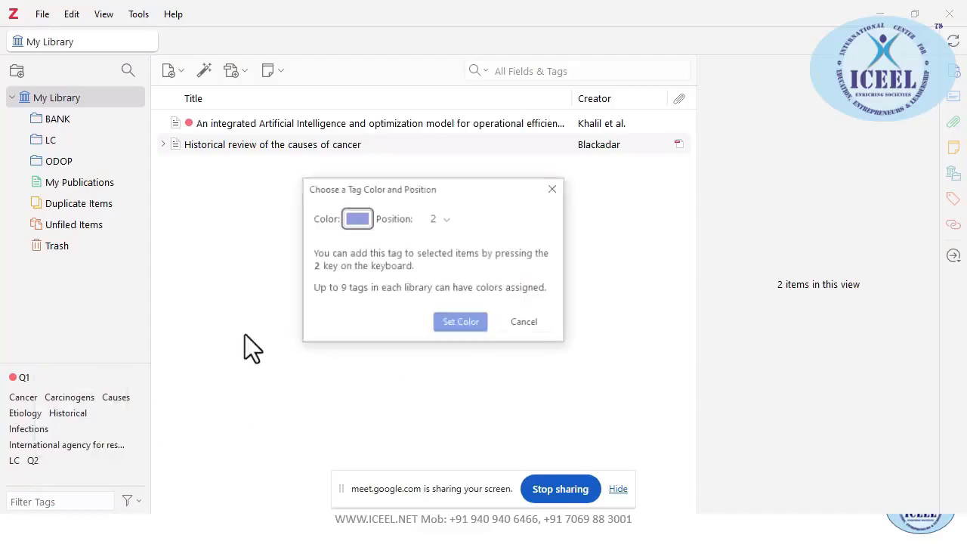
click(357, 220)
click(372, 241)
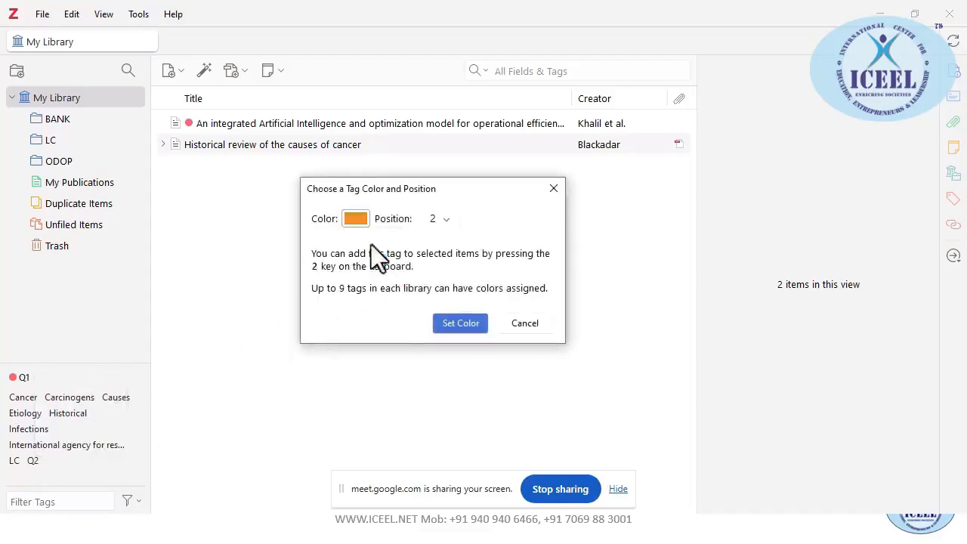
click(460, 325)
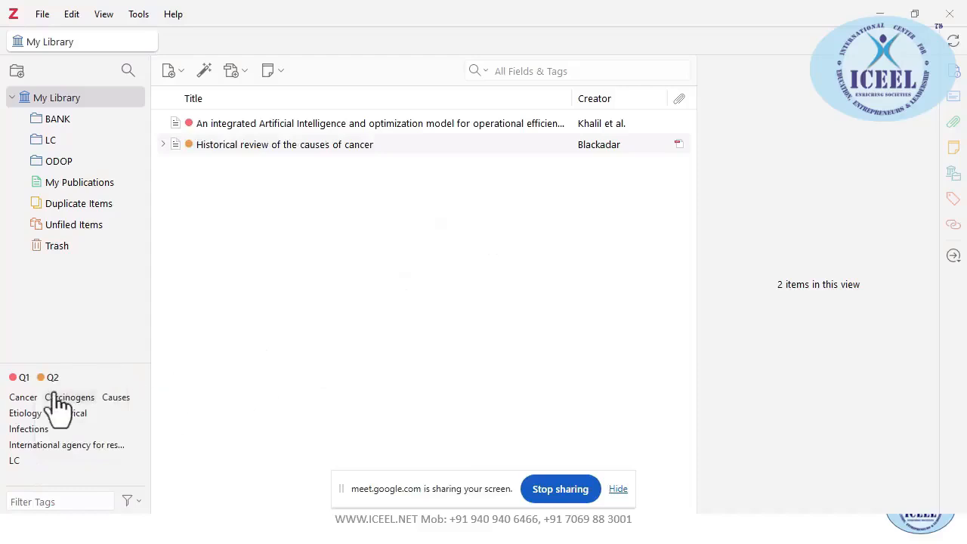
Assign the colour green to the LC tag
right_click(14, 460)
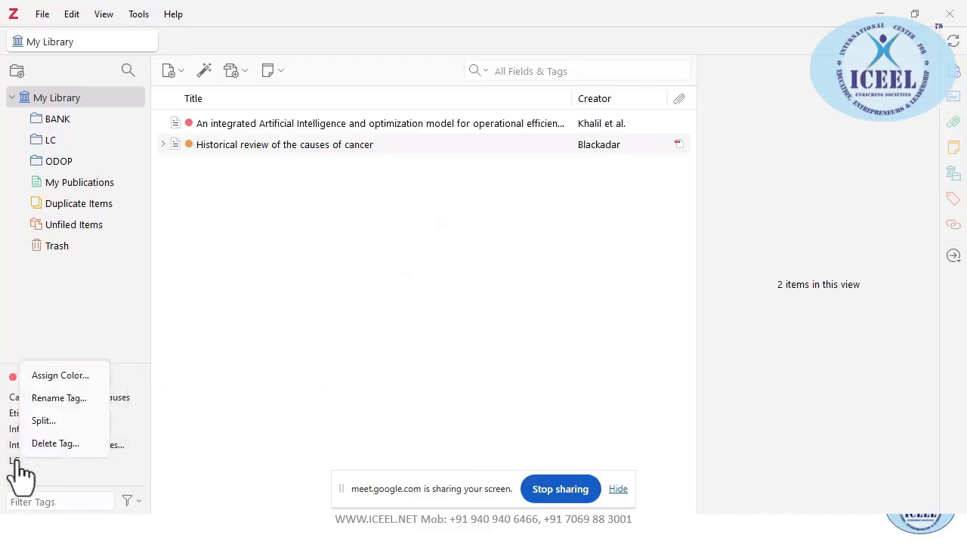
click(73, 375)
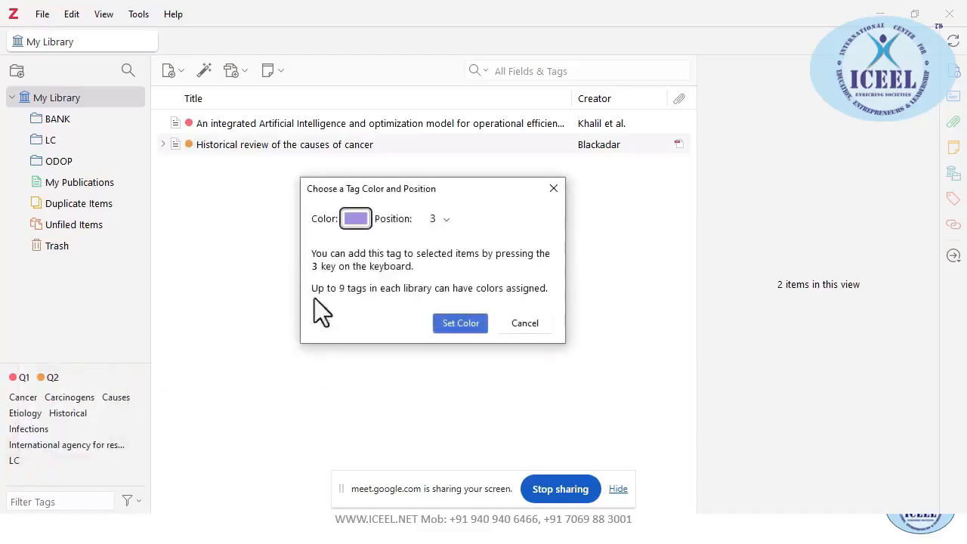
click(357, 219)
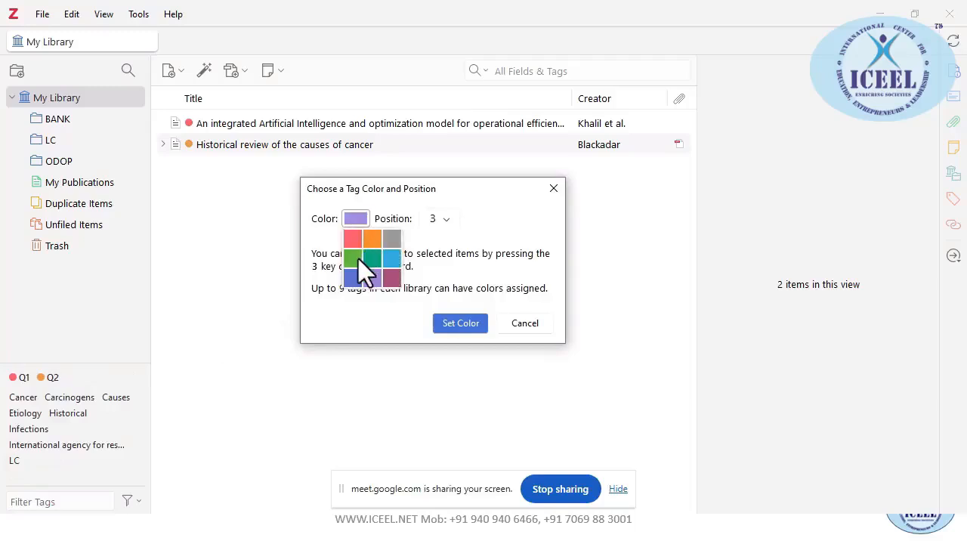
click(359, 256)
click(458, 326)
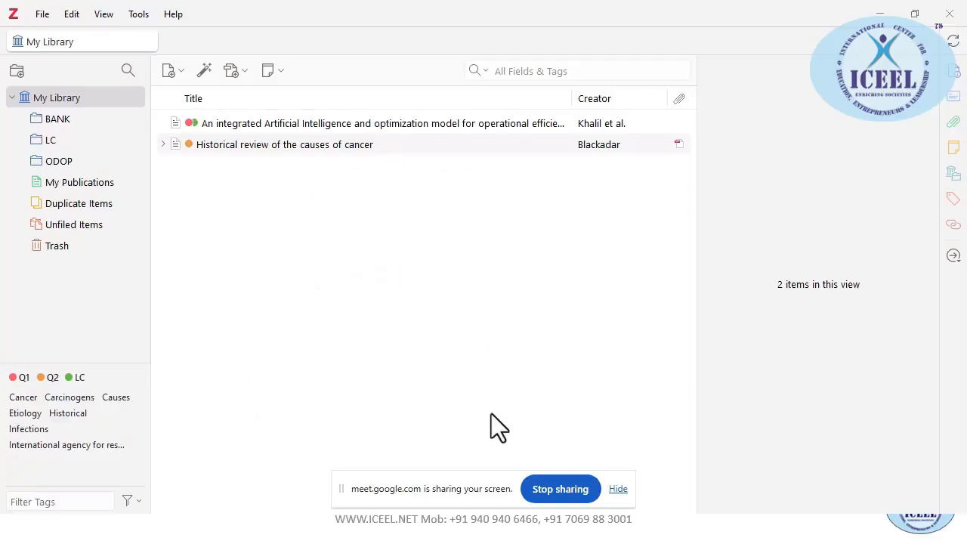
Check the Google Meet window, then bring the Managing TAGs slide show to the front
key(alt+Tab)
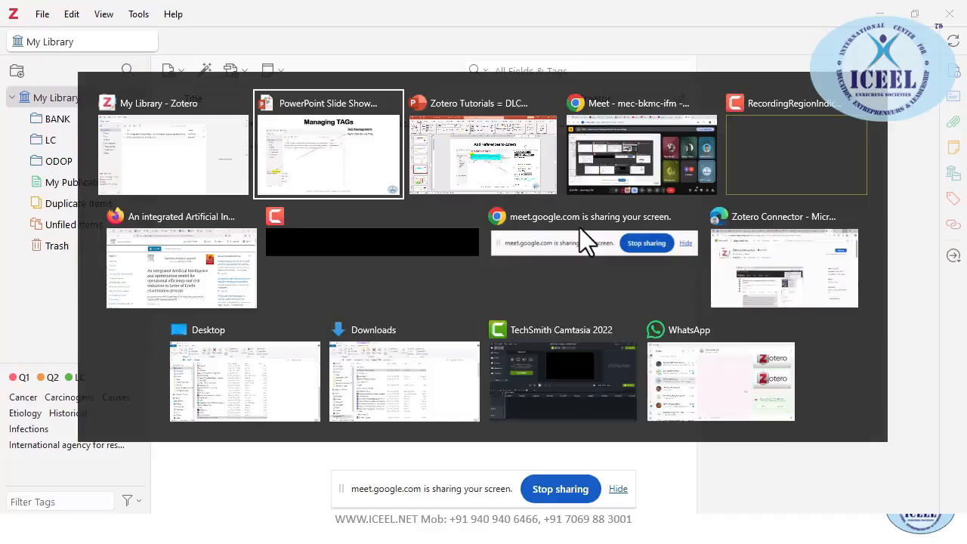
key(alt+Tab)
key(alt+Tab)
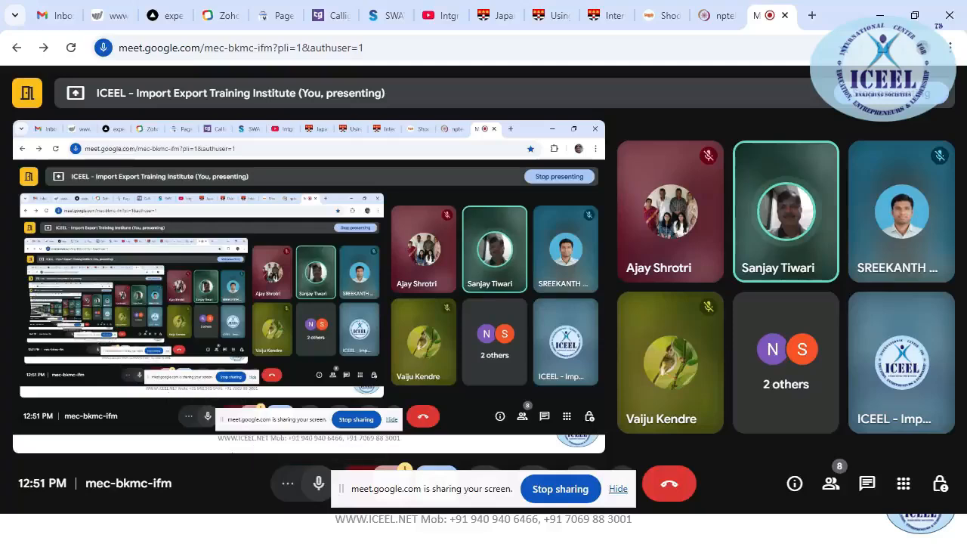
click(880, 16)
key(alt+Tab)
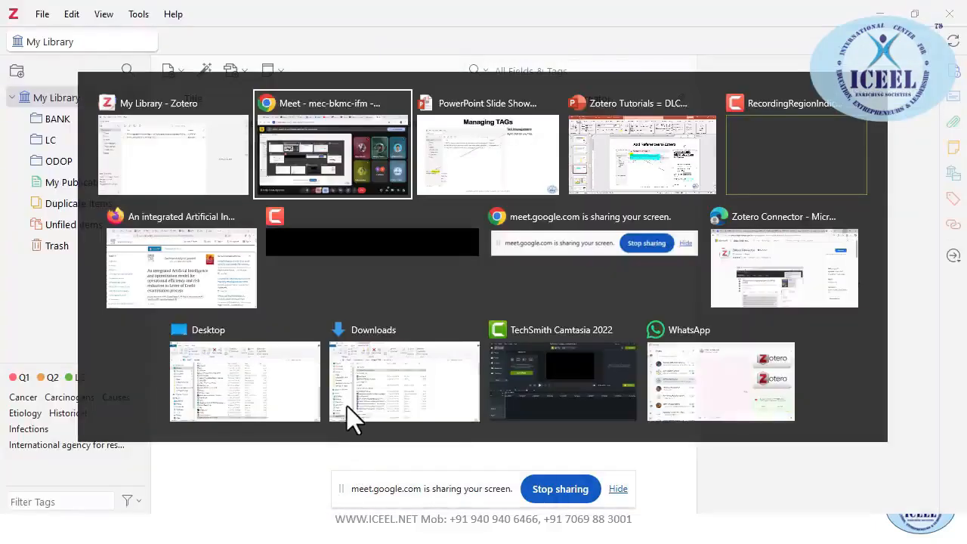
click(484, 160)
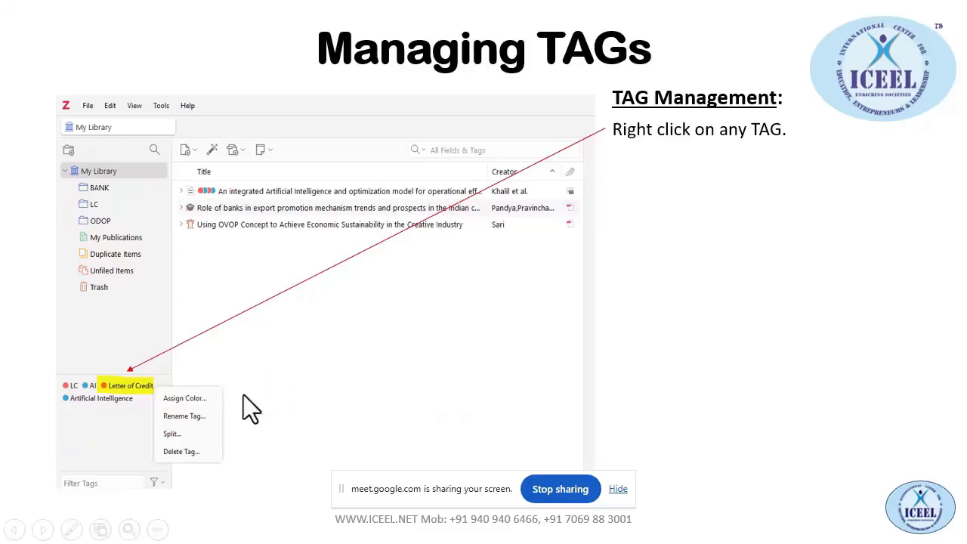
Reveal the slide's explanations of the pop-up menu, Assign Color, Rename Tag and filter menu
click(207, 407)
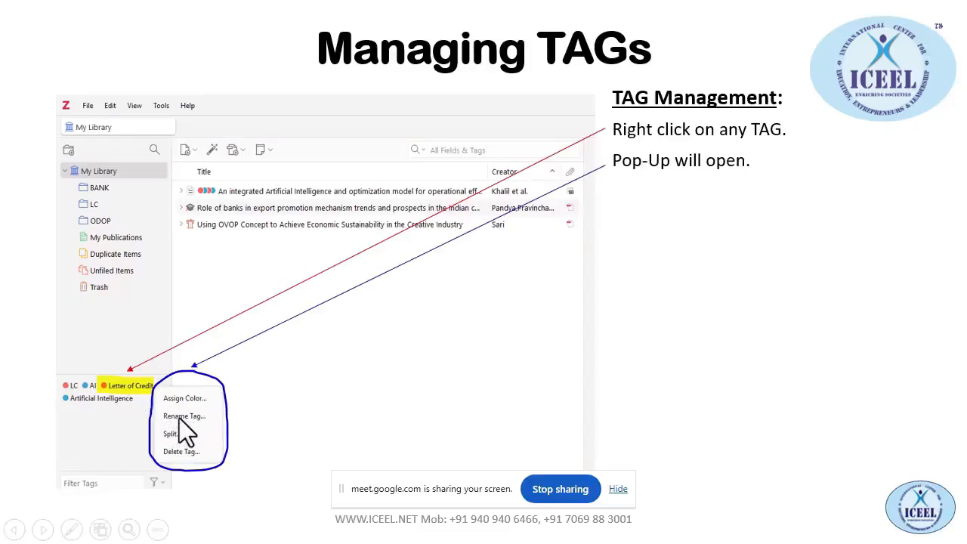
click(256, 446)
click(257, 447)
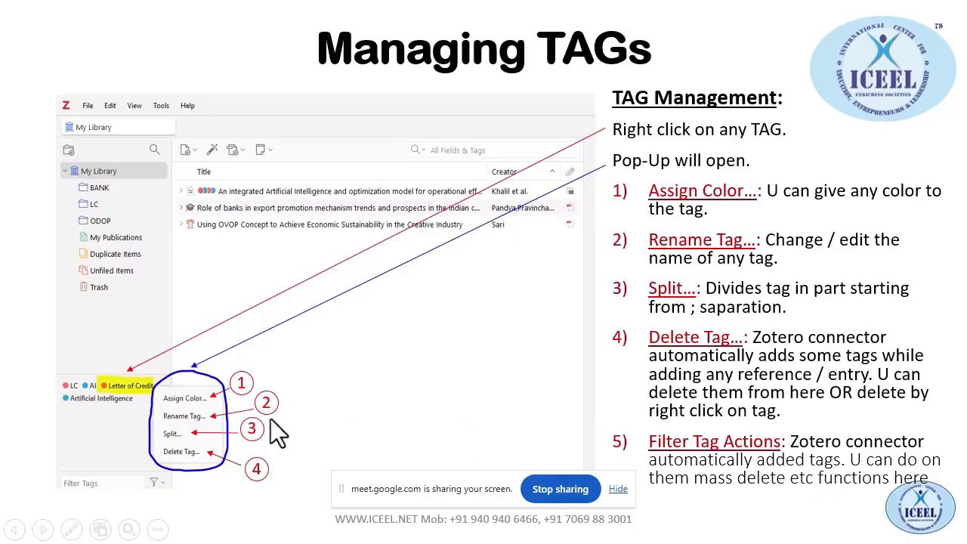
key(alt+Tab)
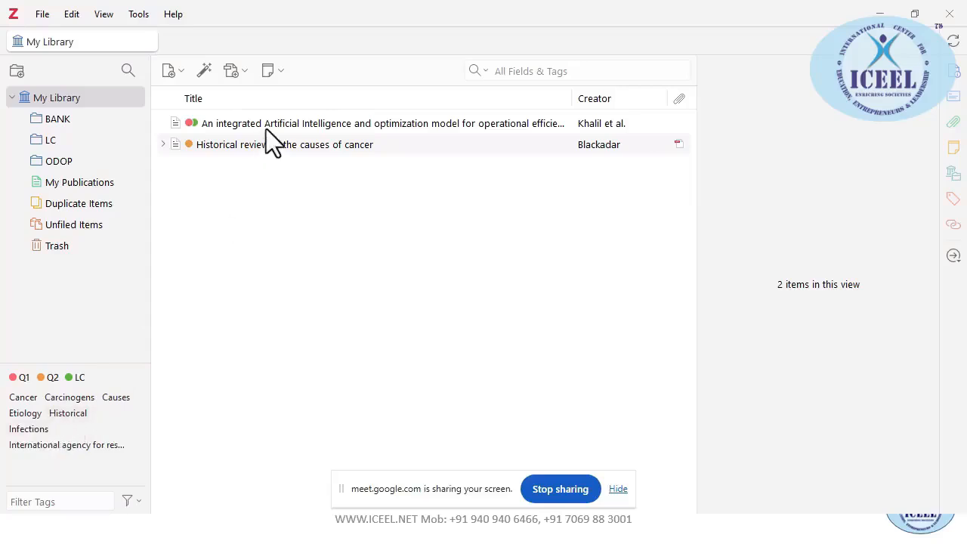
key(alt+Tab)
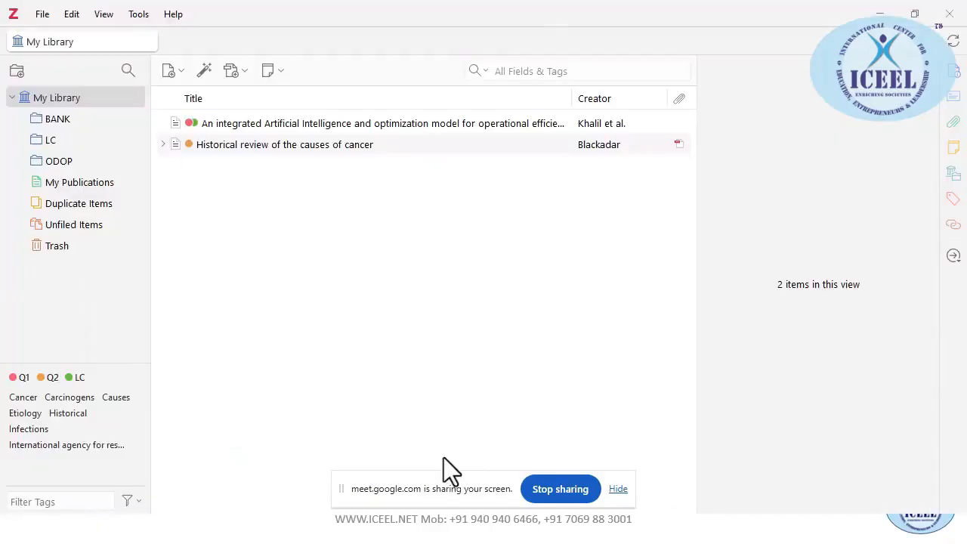
key(alt+Tab)
click(444, 457)
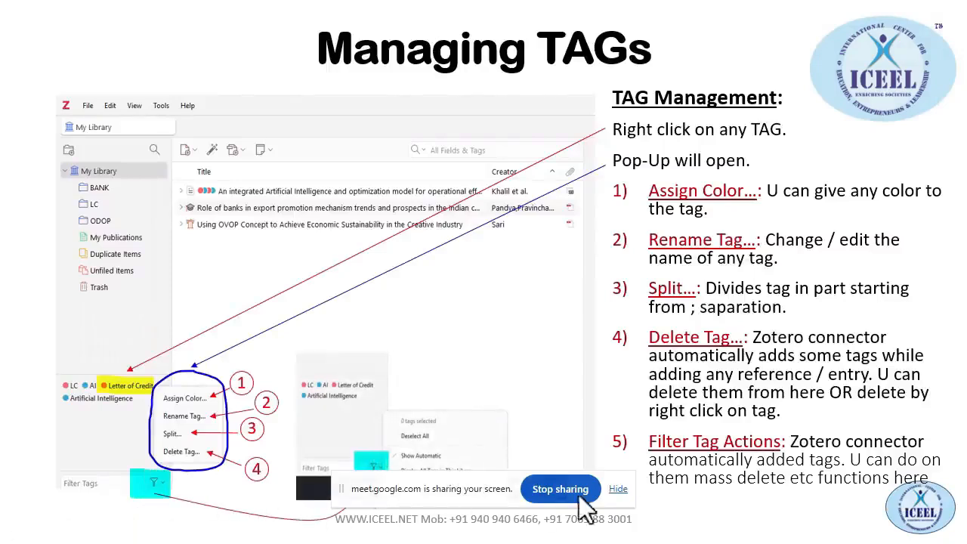
Hide the Meet screen-sharing notice and return to the Zotero window
click(618, 489)
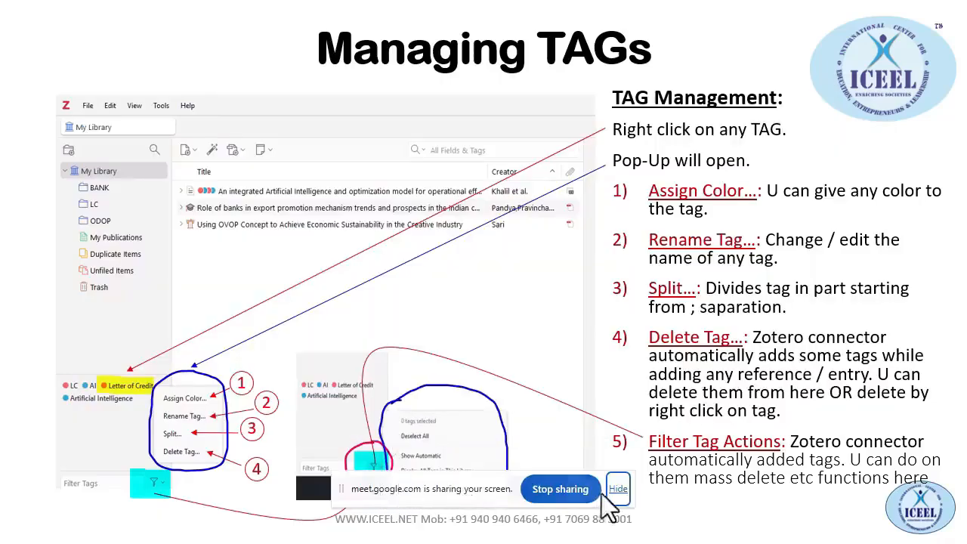
click(617, 488)
key(alt+Tab)
key(alt+Tab)
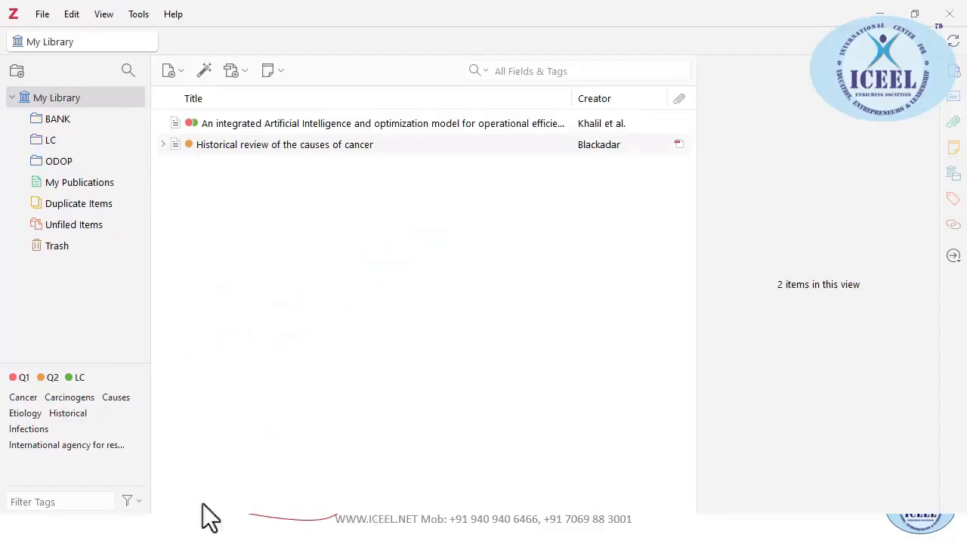
Remove all 7 automatic tags with Delete Automatic Tags in This Library, confirming with OK
click(130, 500)
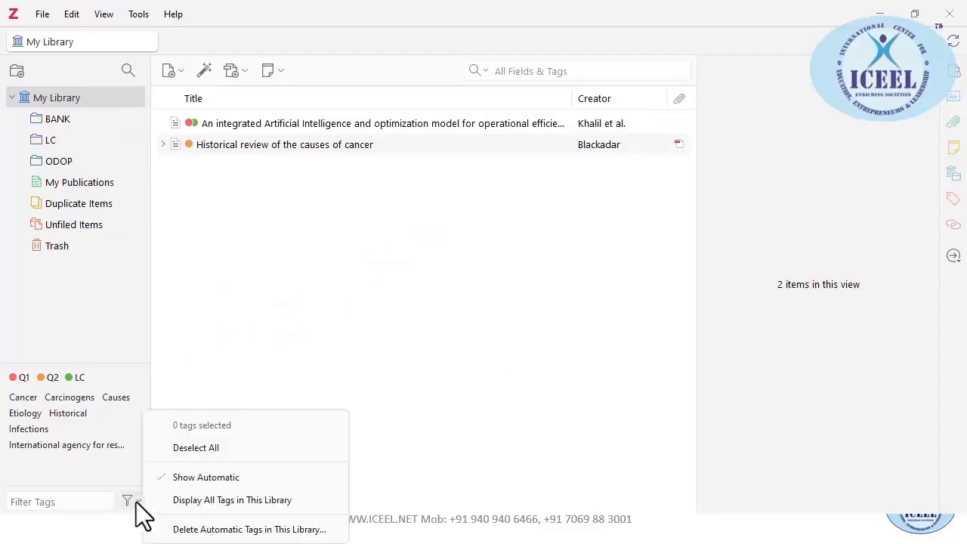
click(231, 531)
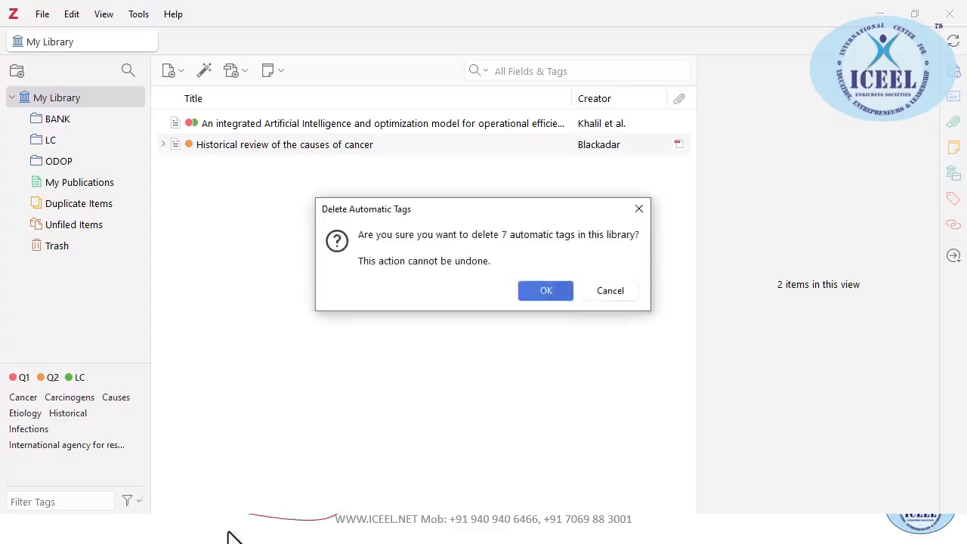
click(545, 291)
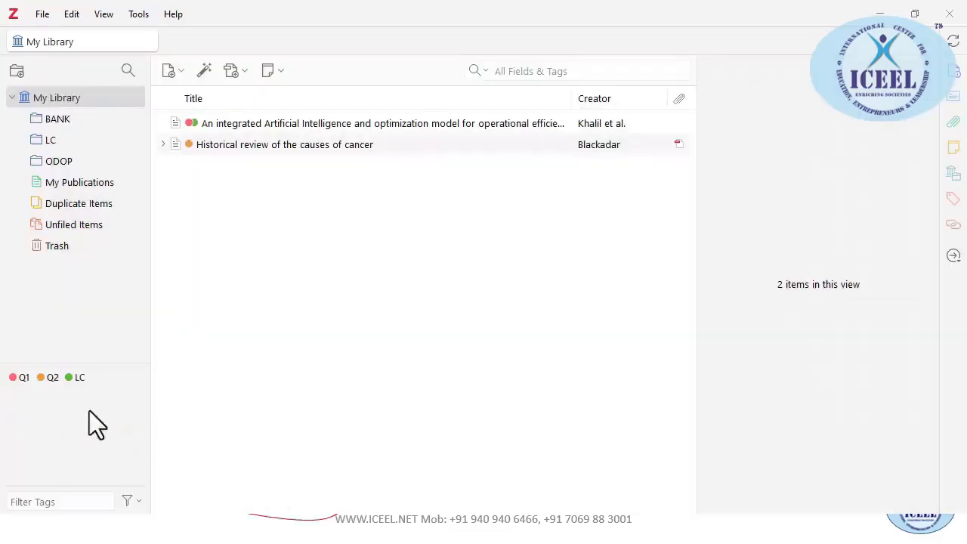
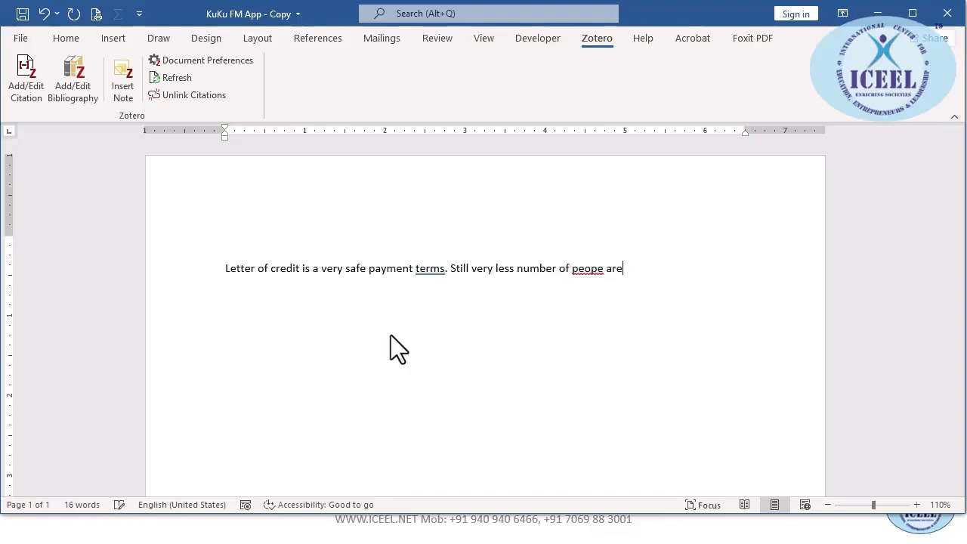
Fix the sentence ending to read 'people are using LC as a payment instrument in international trade.'
key(BackSpace)
key(BackSpace)
key(BackSpace)
key(BackSpace)
key(BackSpace)
key(BackSpace)
key(BackSpace)
key(BackSpace)
key(BackSpace)
text(people are)
text( using L)
text(C as a payment )
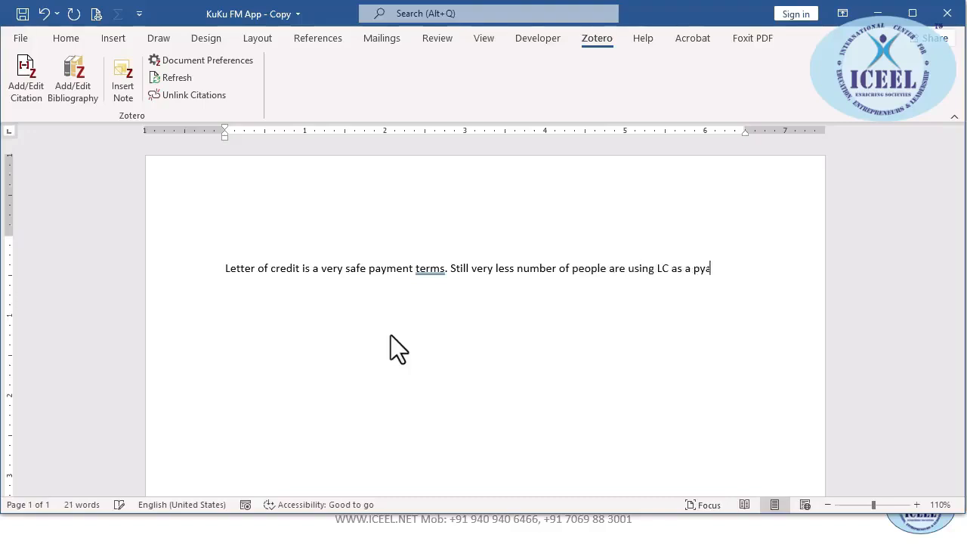
text(instr)
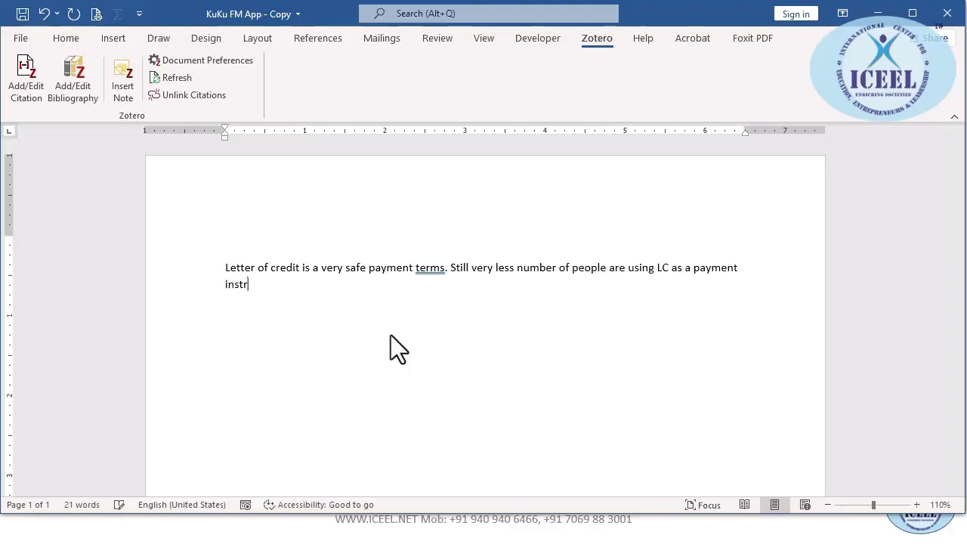
text(ument in internati)
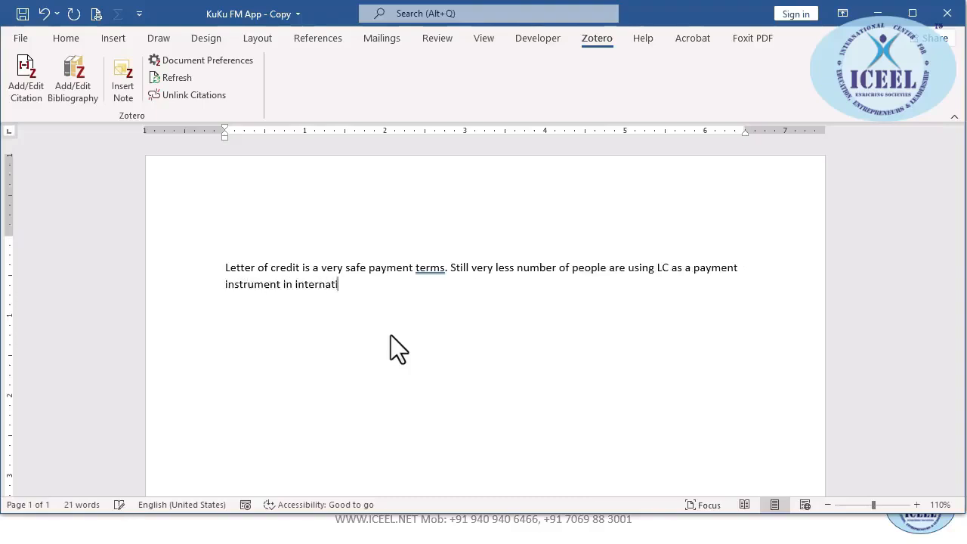
text(onal trade.)
key(Return)
Start a Zotero citation just before 'Still', accepting the Document Preferences with OK
click(405, 288)
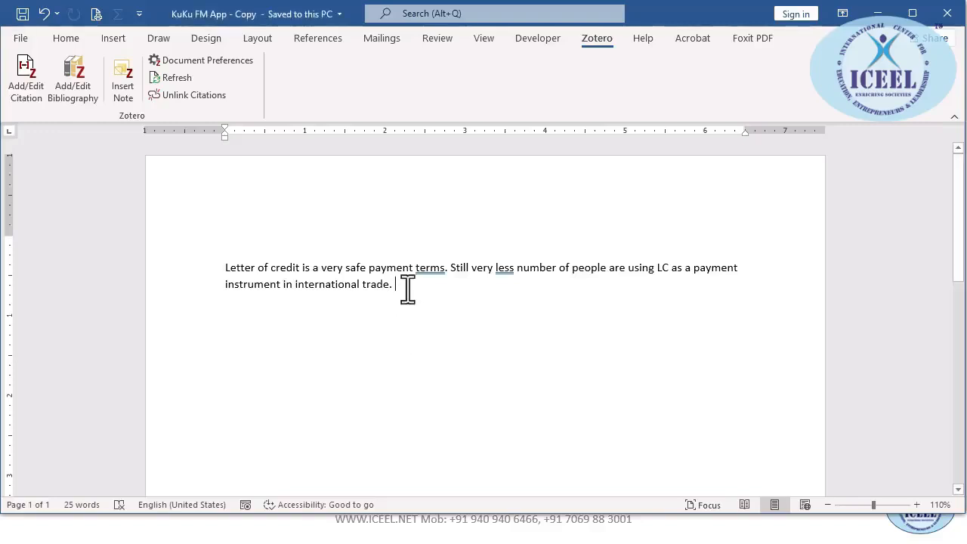
click(451, 267)
click(26, 83)
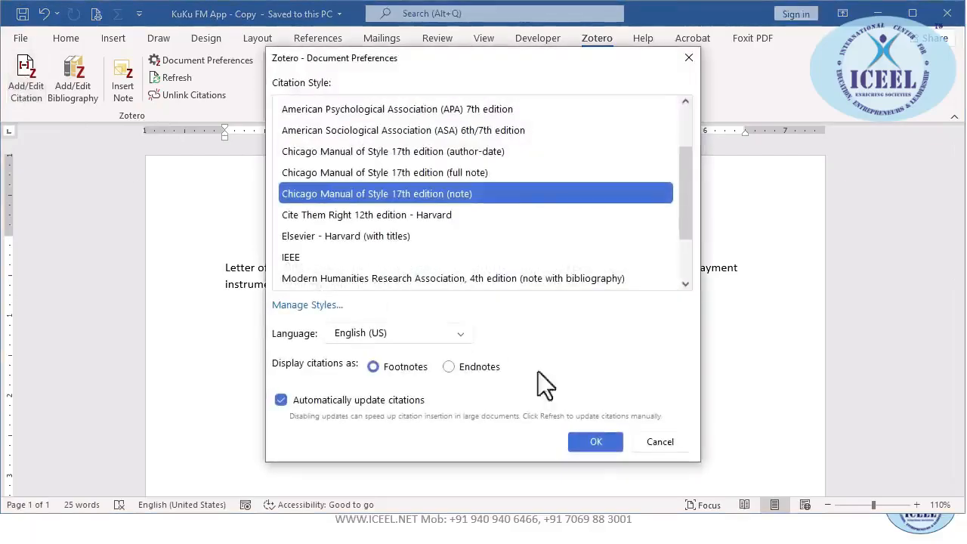
click(593, 444)
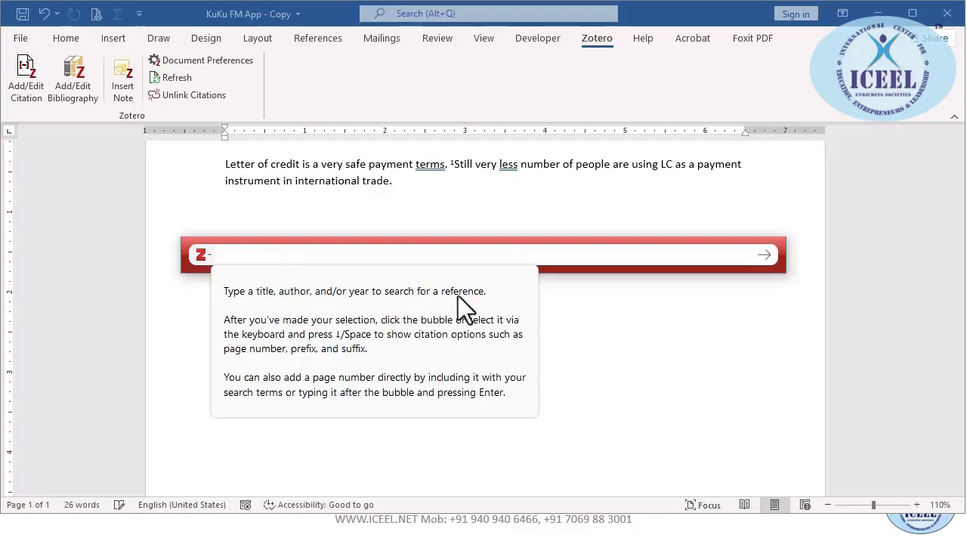
Dismiss the citation search tips and check the Zotero library before returning to the citation bar
click(337, 257)
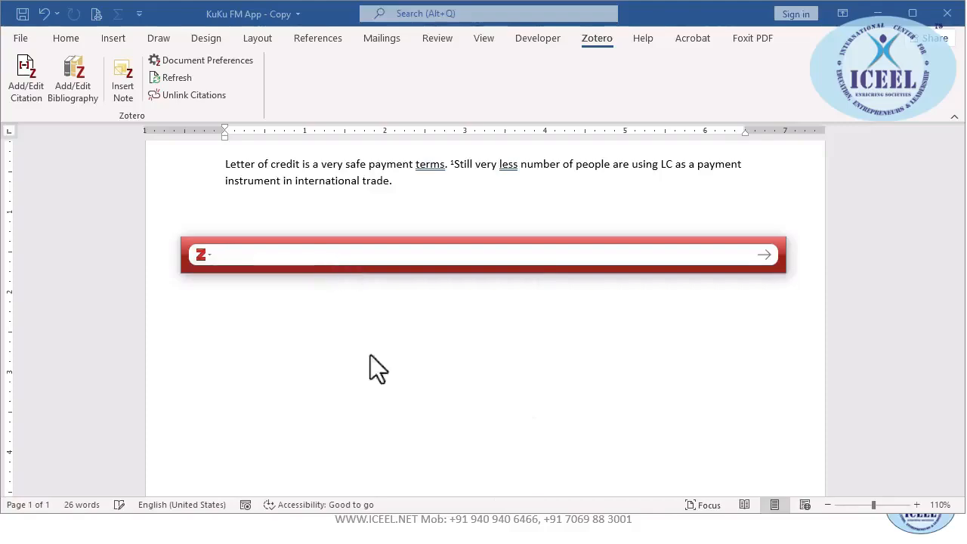
key(alt+Tab)
key(alt+Tab)
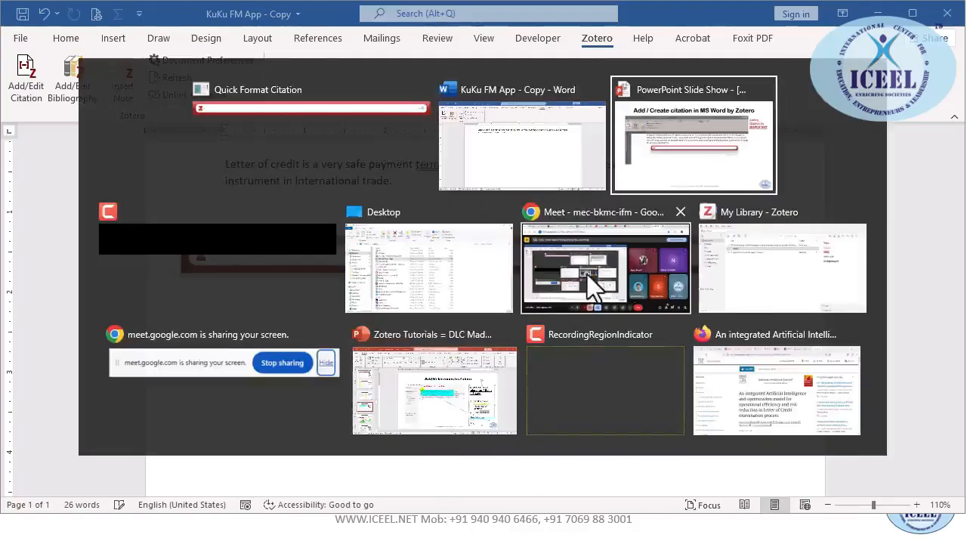
click(742, 258)
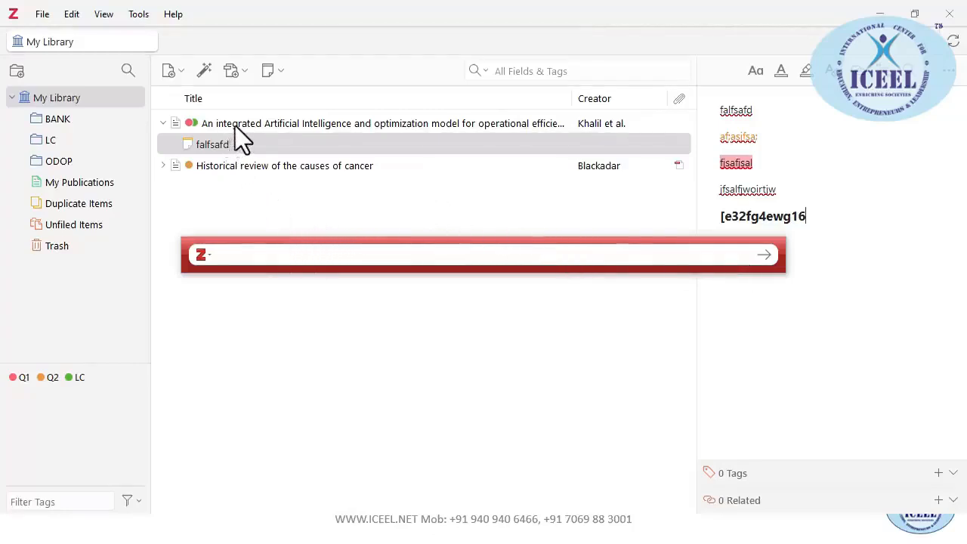
key(alt+Tab)
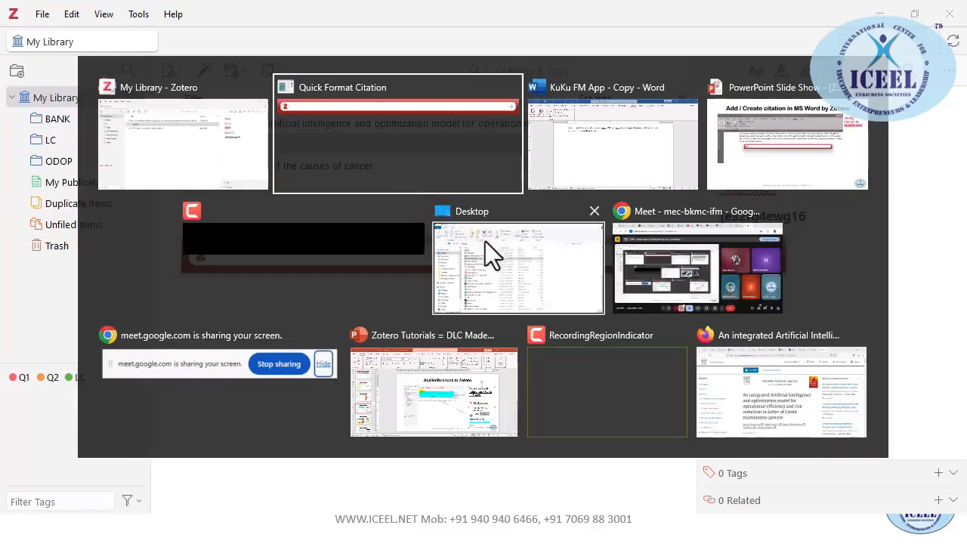
click(441, 151)
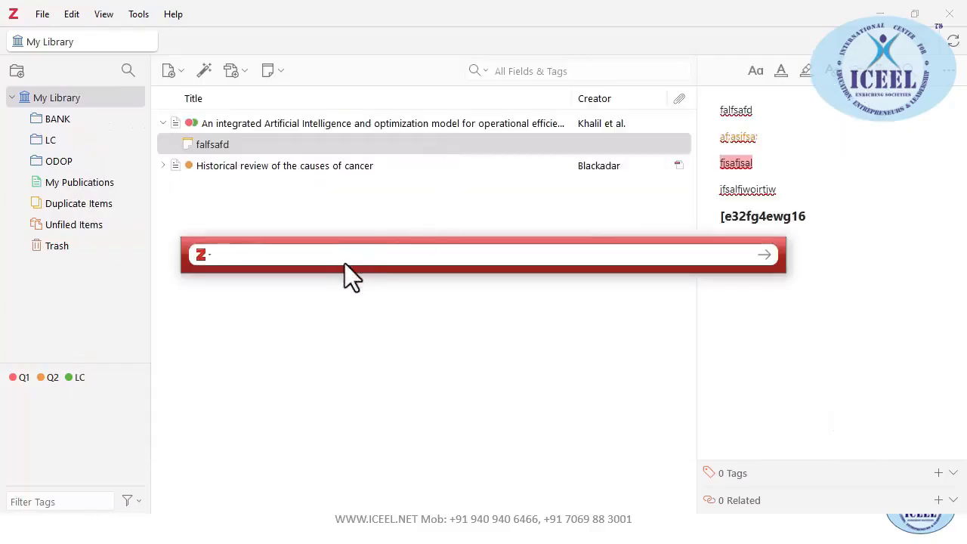
Search 'an inte', insert the Khalil et al. 2025 article, and return to Word
text(an inte)
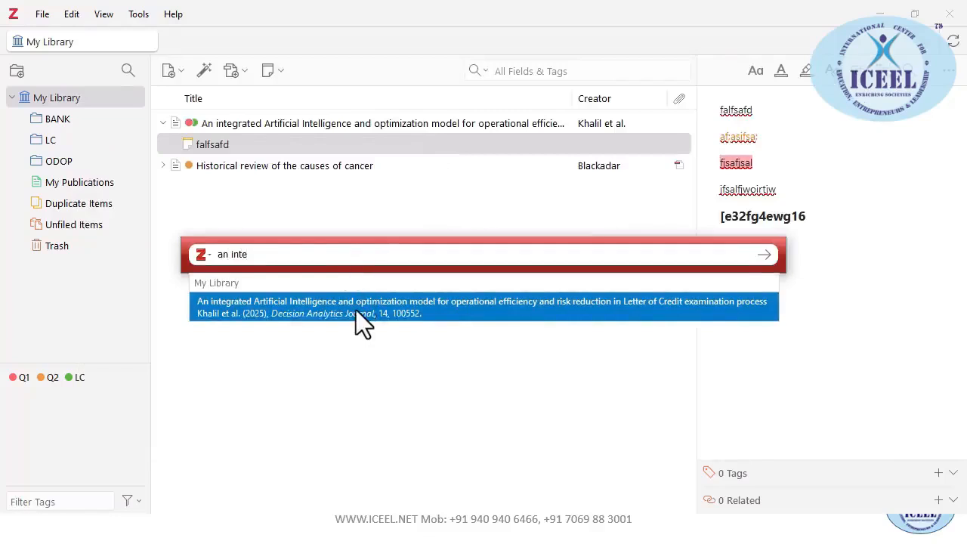
click(356, 307)
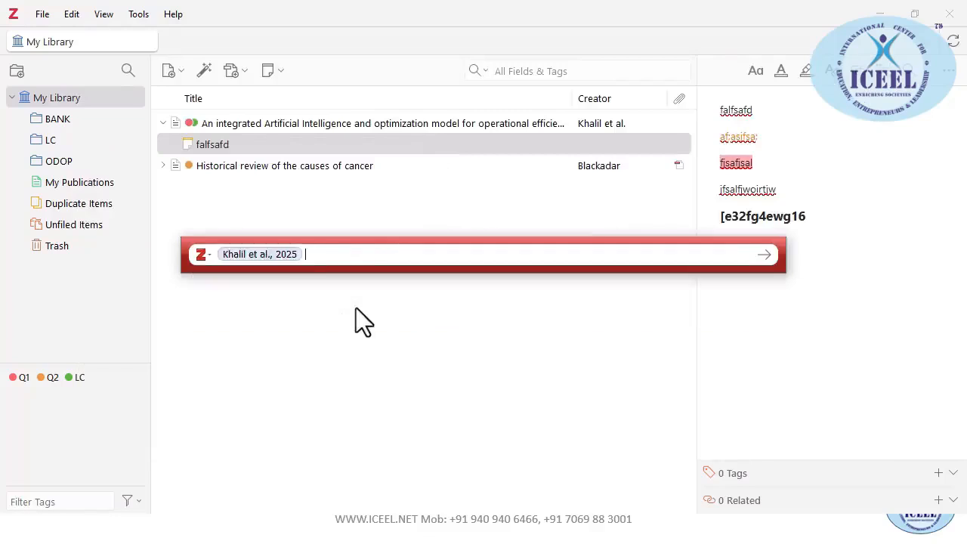
click(761, 256)
key(alt+Tab)
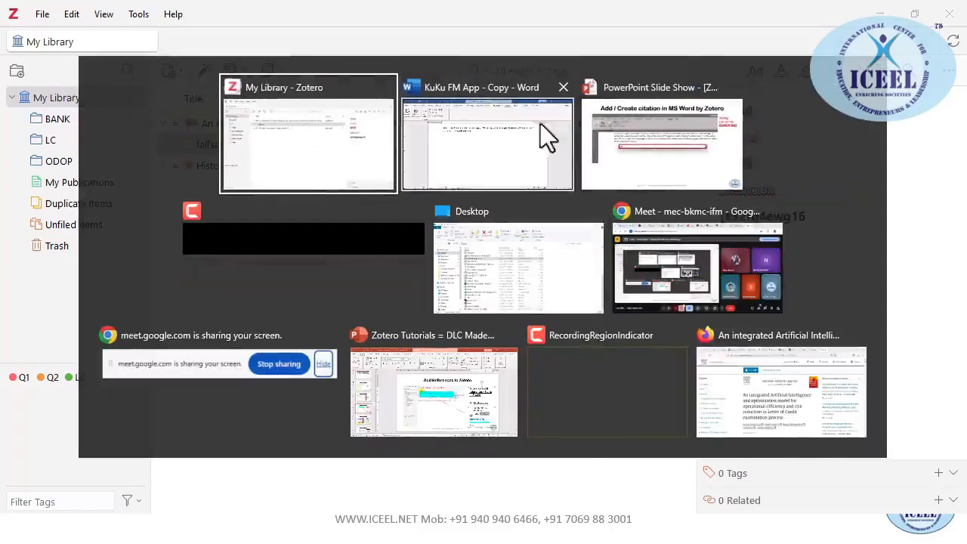
click(542, 130)
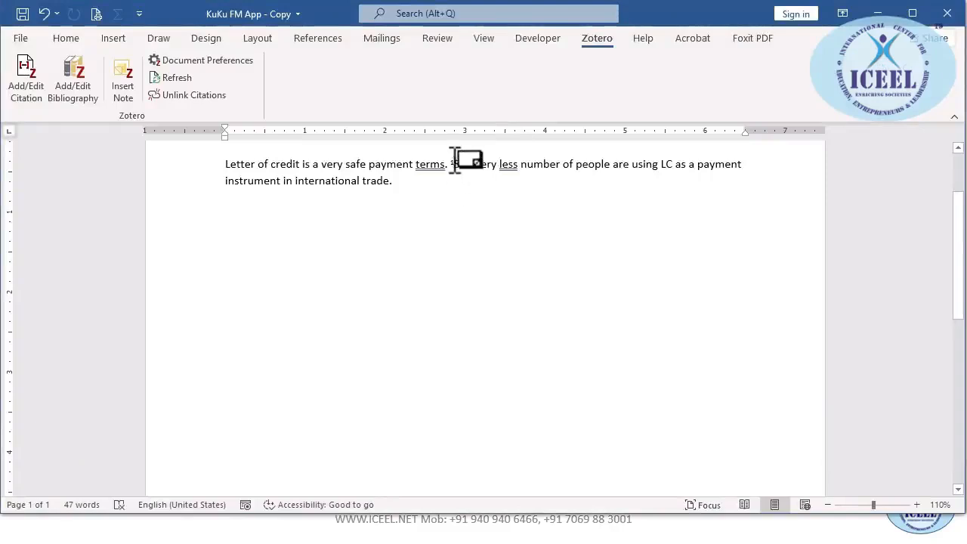
Quit Zotero from its File menu after a glance at the slide show
key(alt+Tab)
key(alt+Tab)
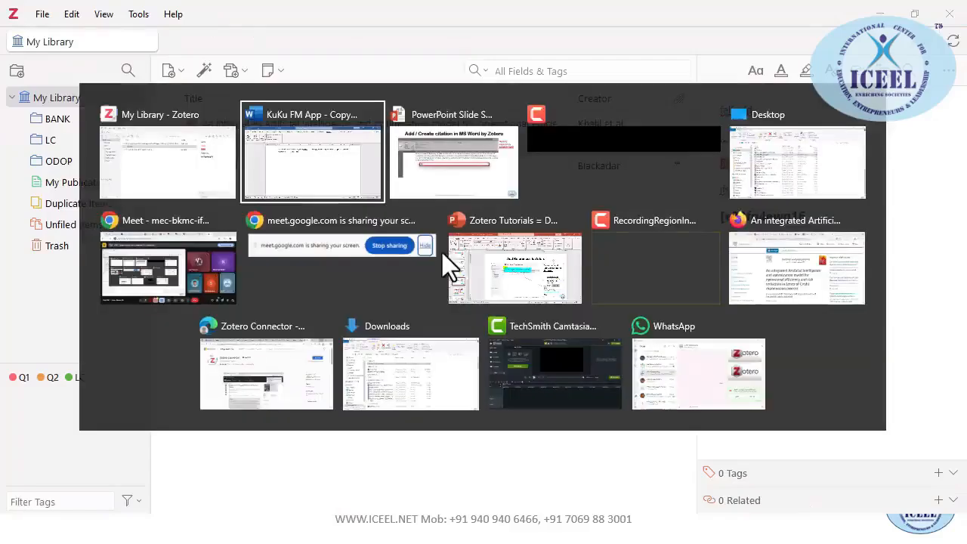
click(452, 161)
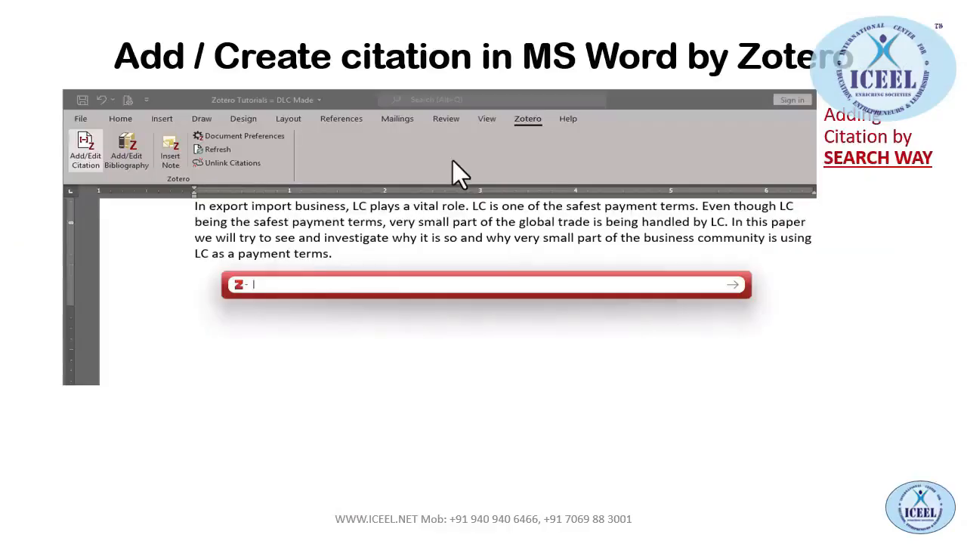
key(alt+Tab)
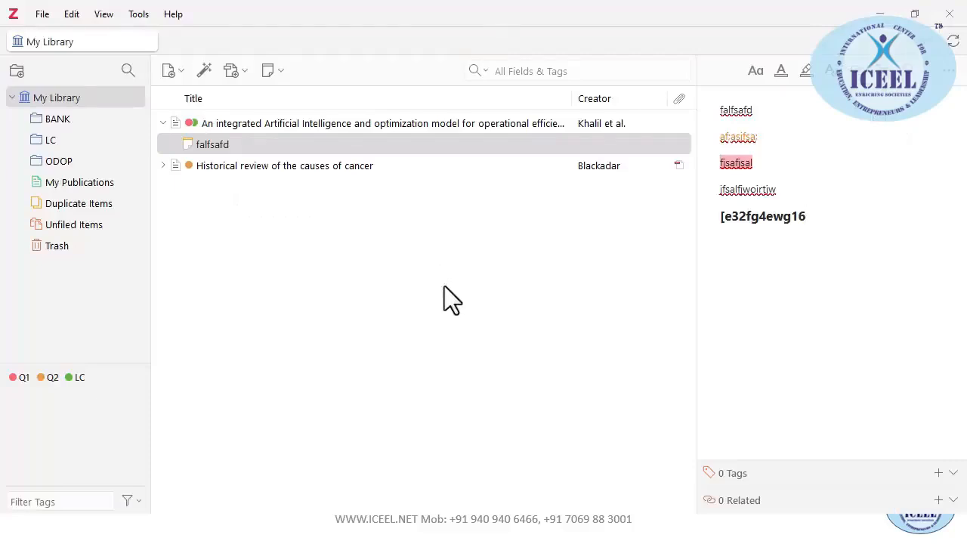
click(42, 13)
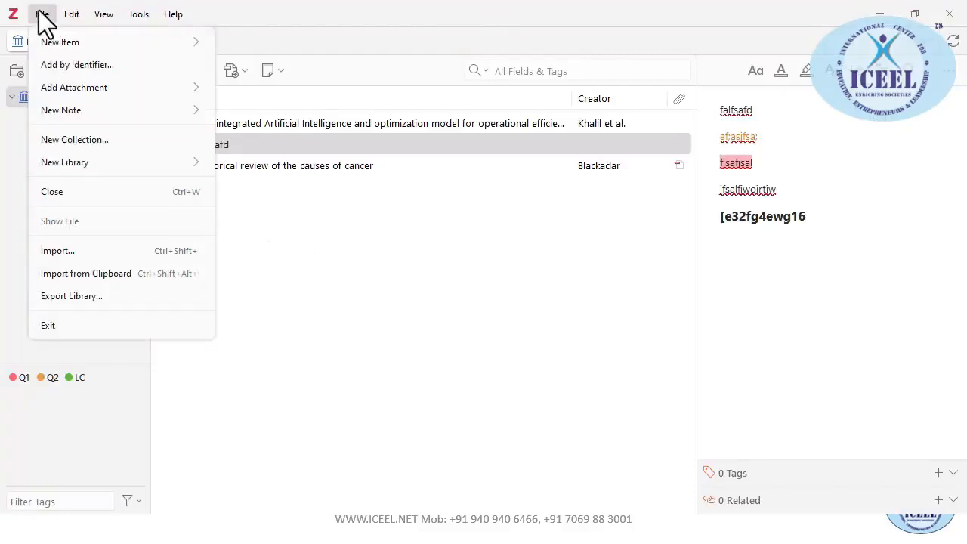
mouse_move(92, 158)
click(76, 318)
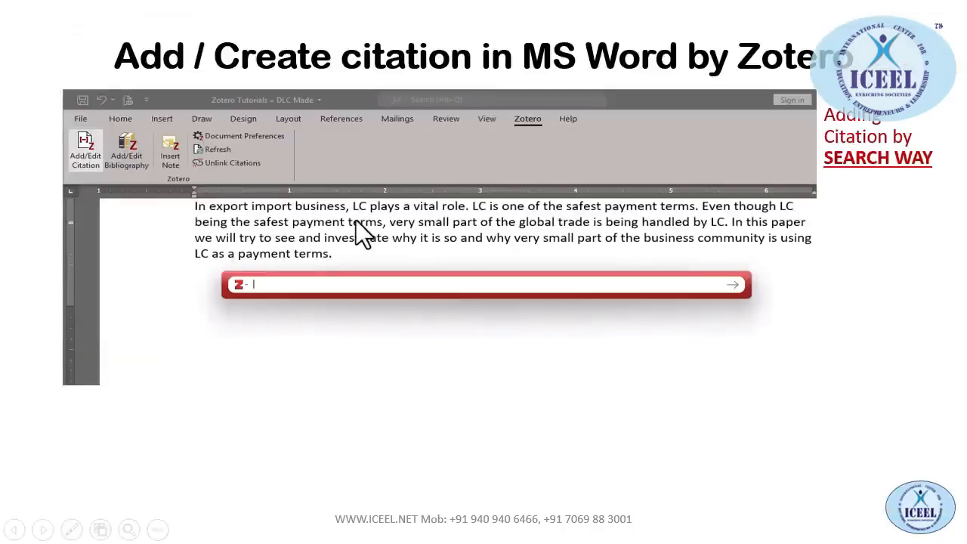
Cycle through the open windows, including Camtasia and the Zotero Connector add-on page
key(alt+Tab)
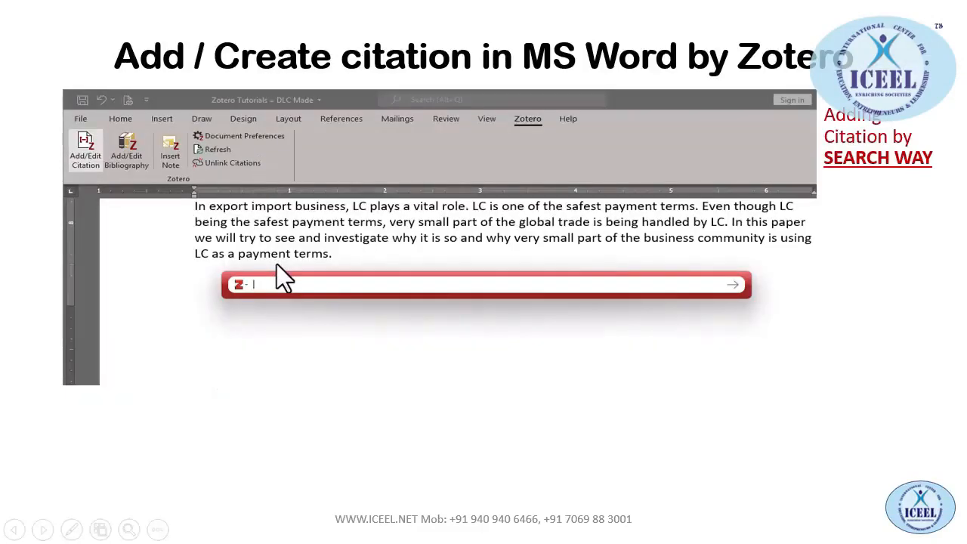
key(alt+Tab)
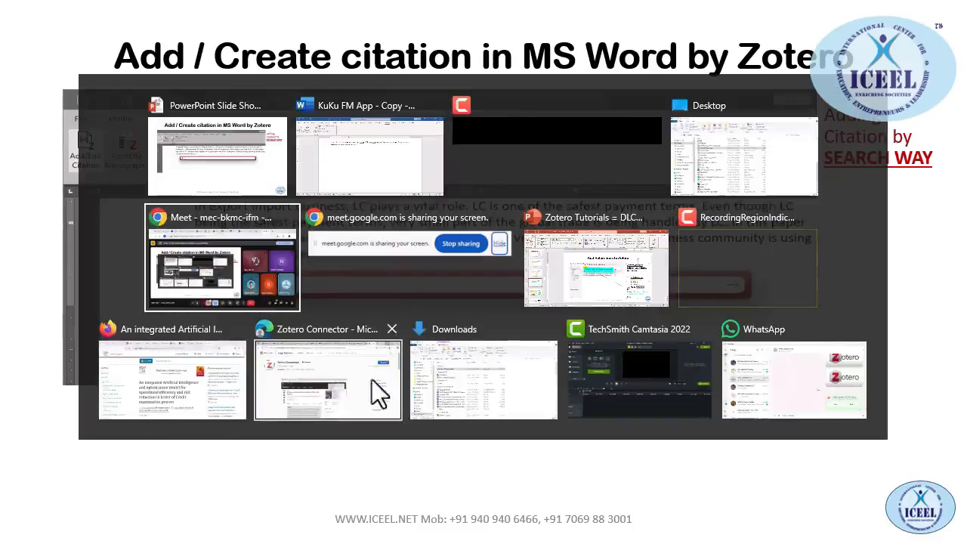
key(alt+Tab)
key(alt+Tab)
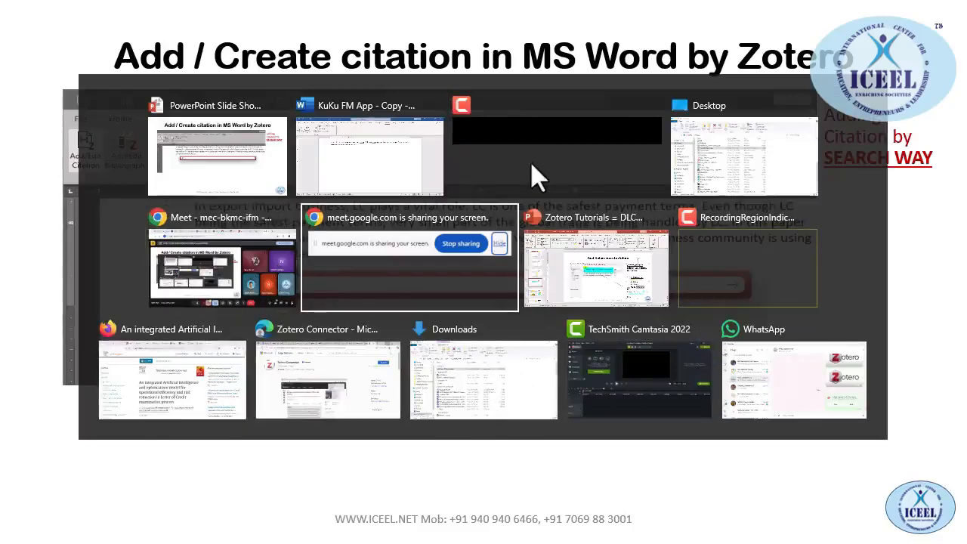
key(alt+Tab)
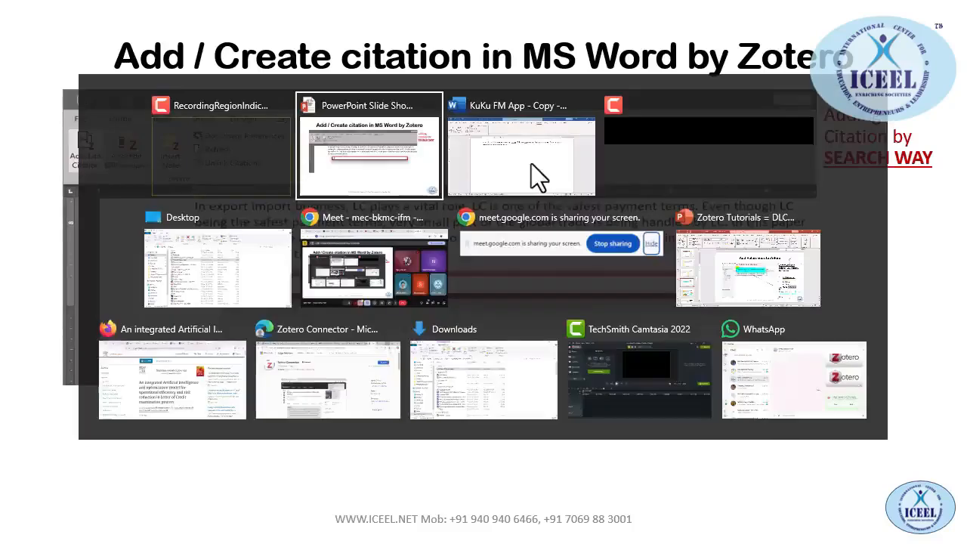
key(alt+Tab)
key(alt+Tab)
key(alt+Tab)
key(alt+Tab)
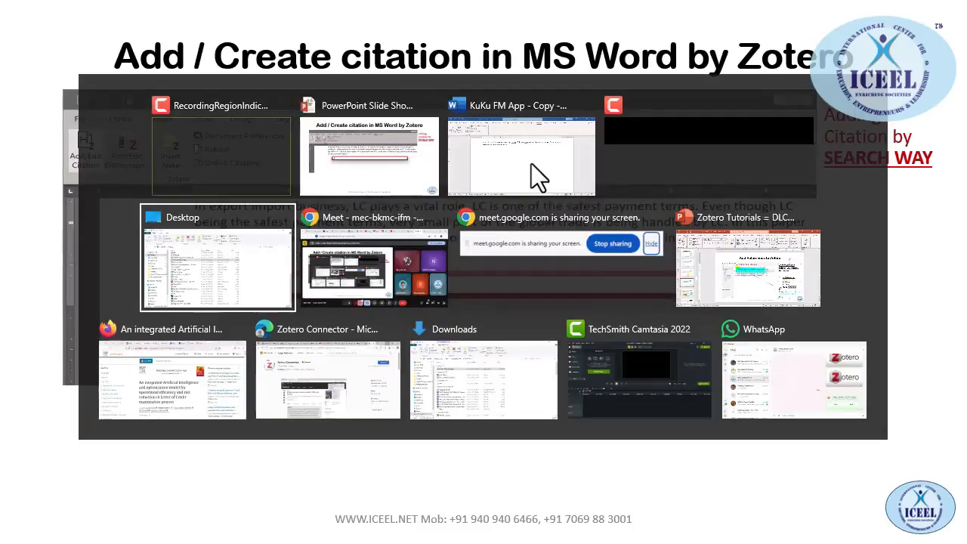
key(alt+Tab)
key(alt+Tab)
key(alt+Tab)
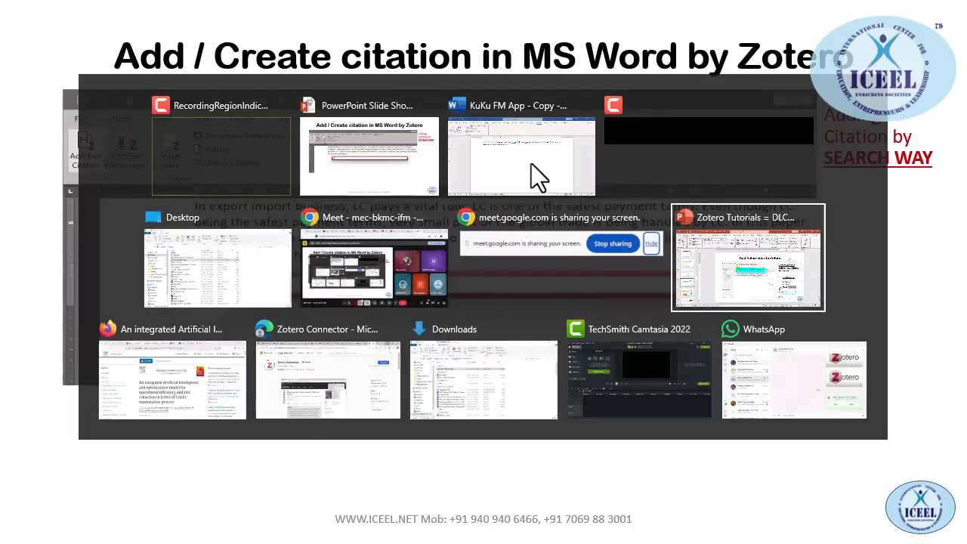
key(alt+Tab)
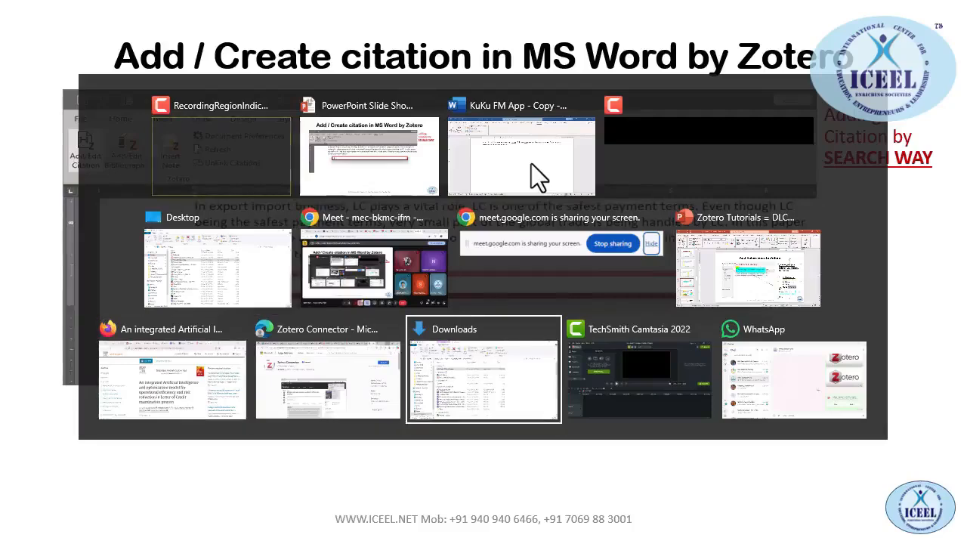
key(alt+Tab)
key(alt)
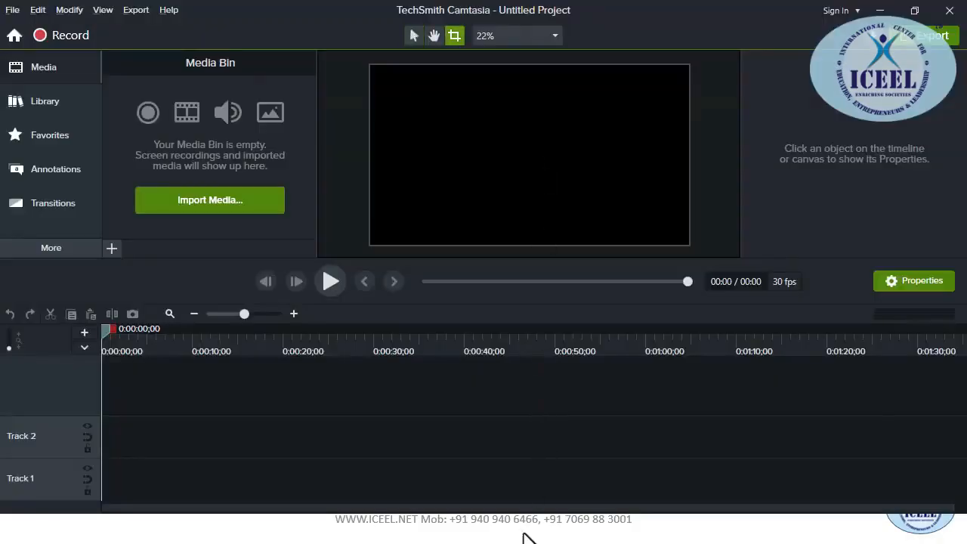
key(alt+Tab)
key(alt+Tab)
click(428, 355)
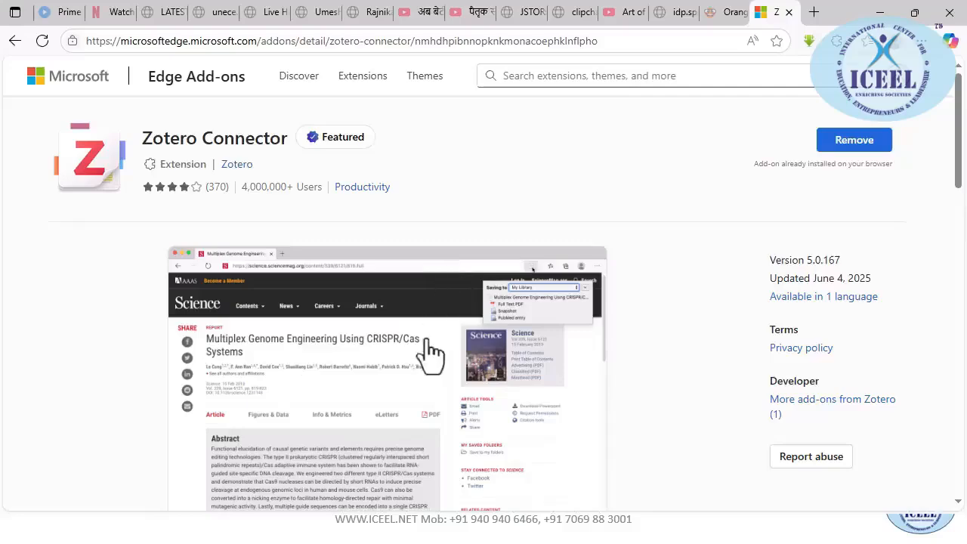
key(alt+Tab)
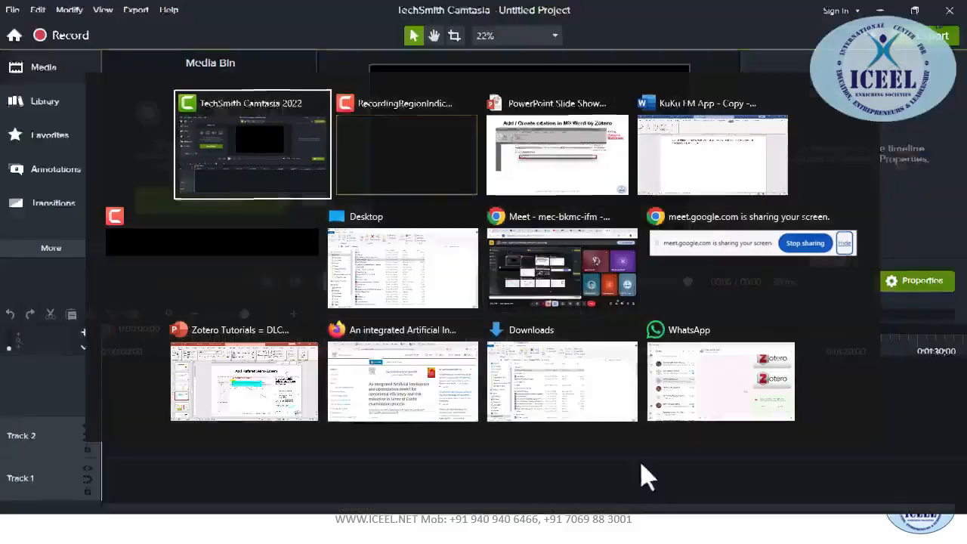
key(alt+Tab)
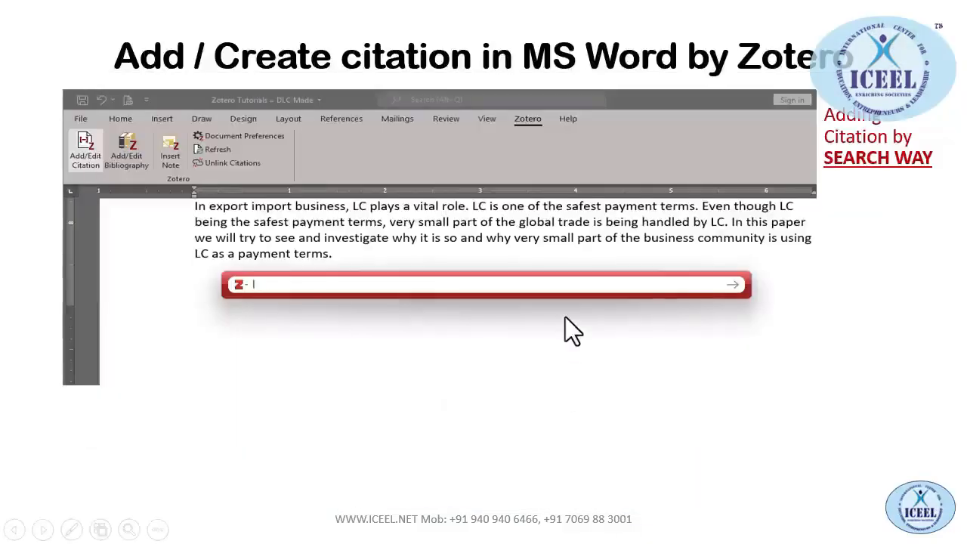
Exit the slide show, return to PowerPoint, and launch Zotero from the Start menu
key(Escape)
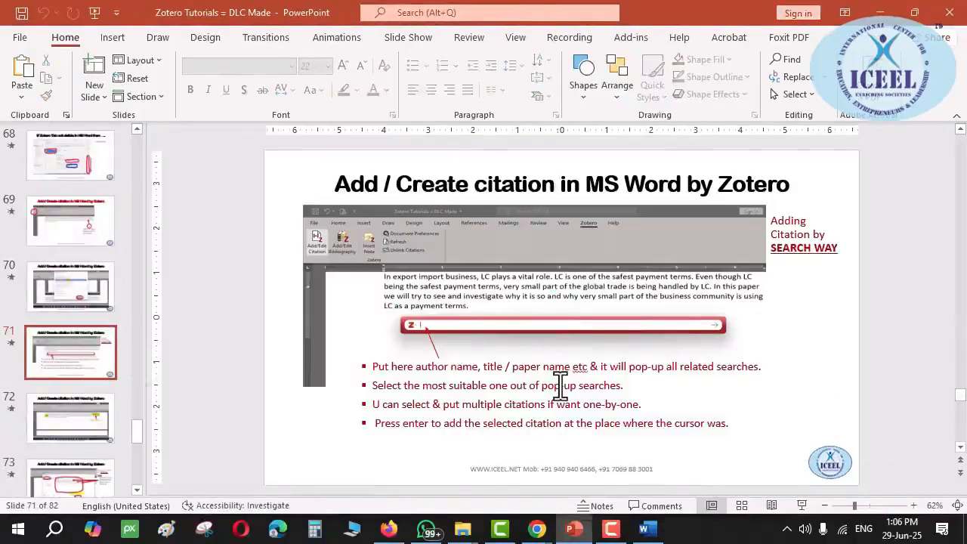
key(alt+Tab)
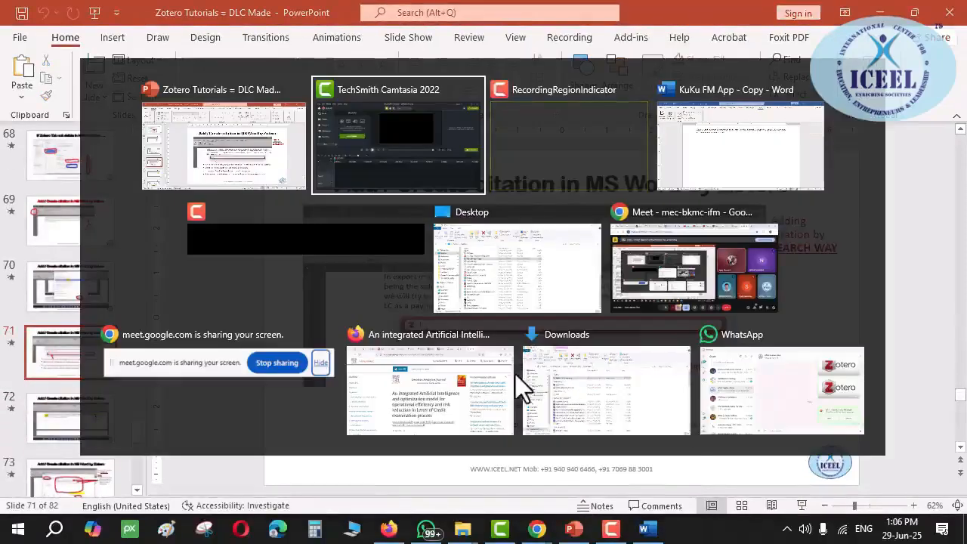
key(alt+Tab)
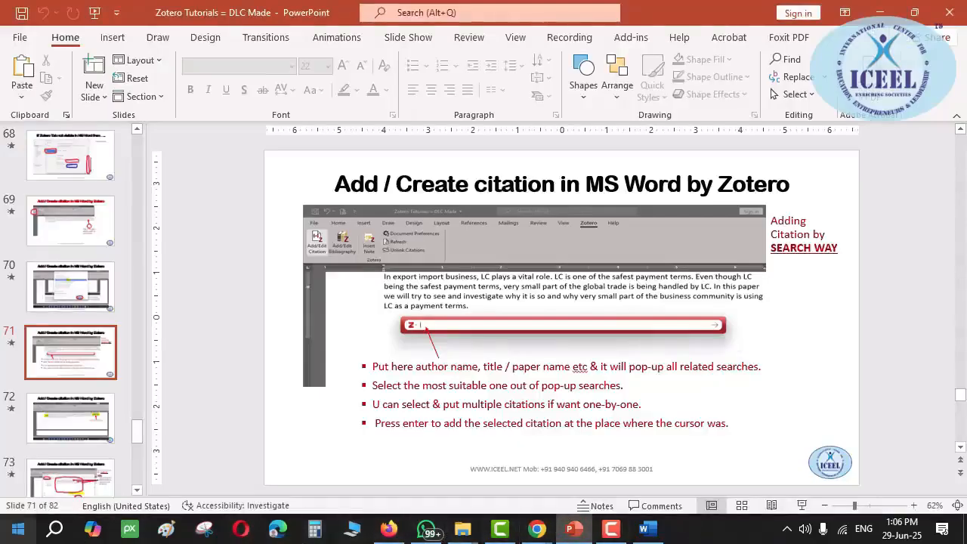
click(18, 528)
click(87, 89)
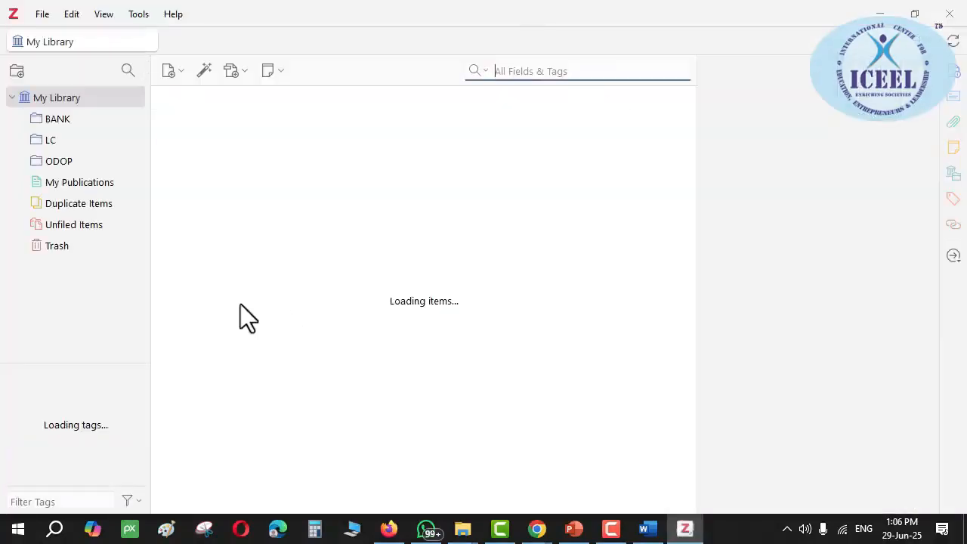
click(71, 13)
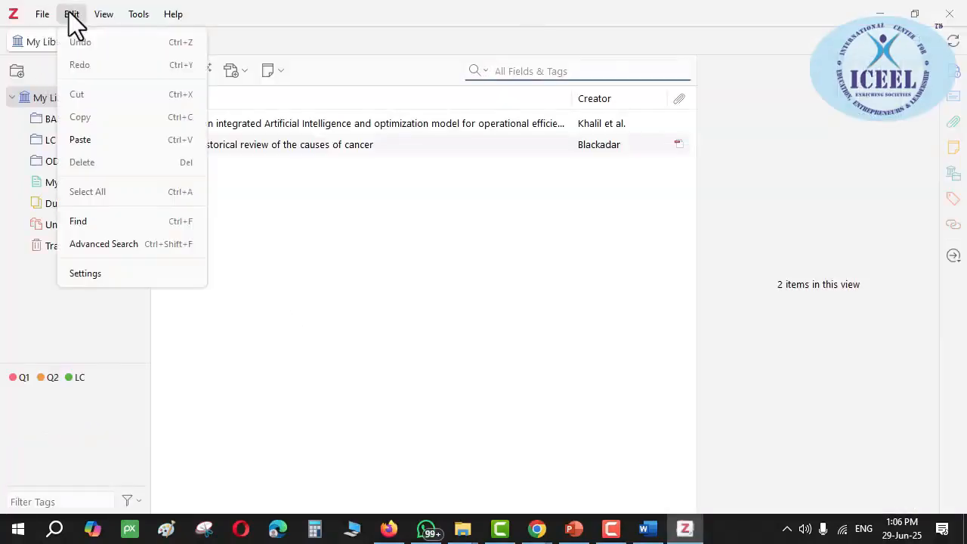
click(102, 273)
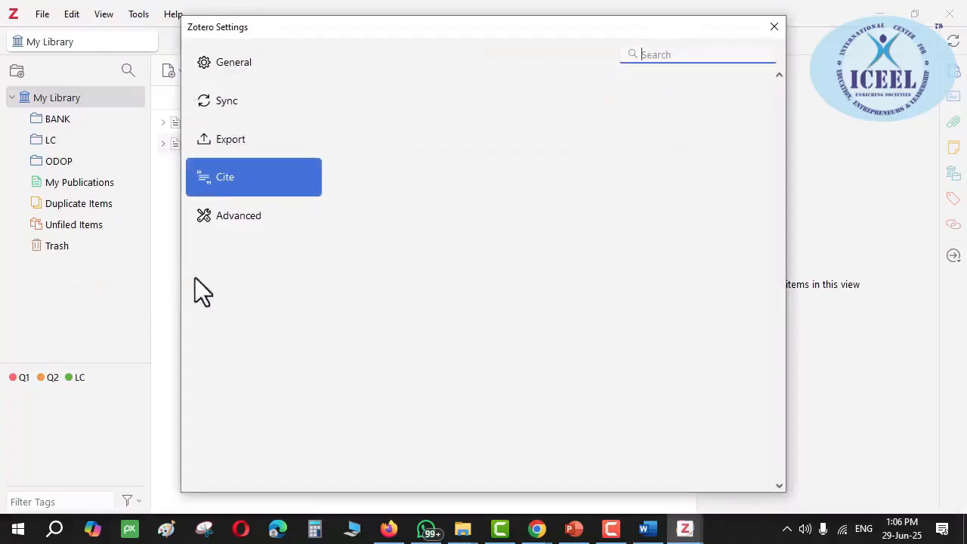
click(231, 177)
click(230, 144)
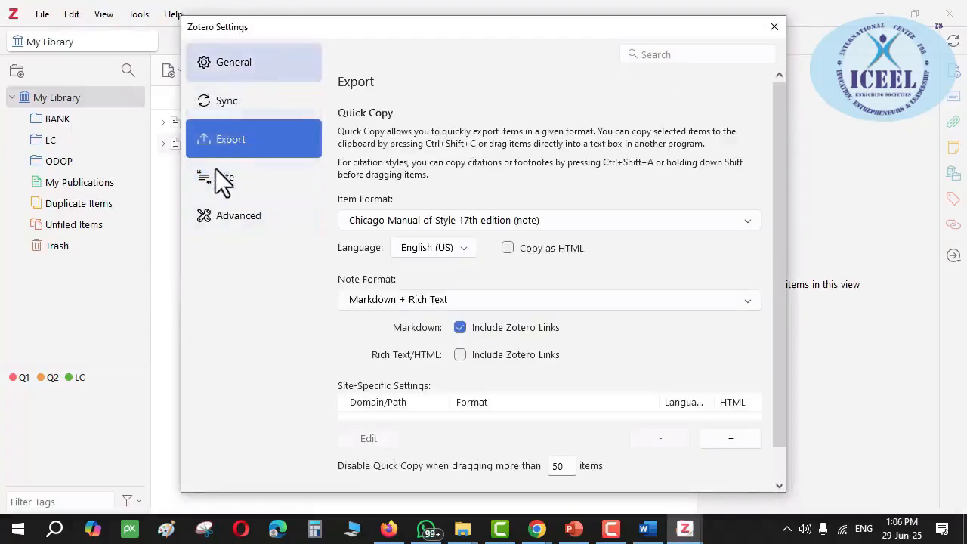
click(224, 185)
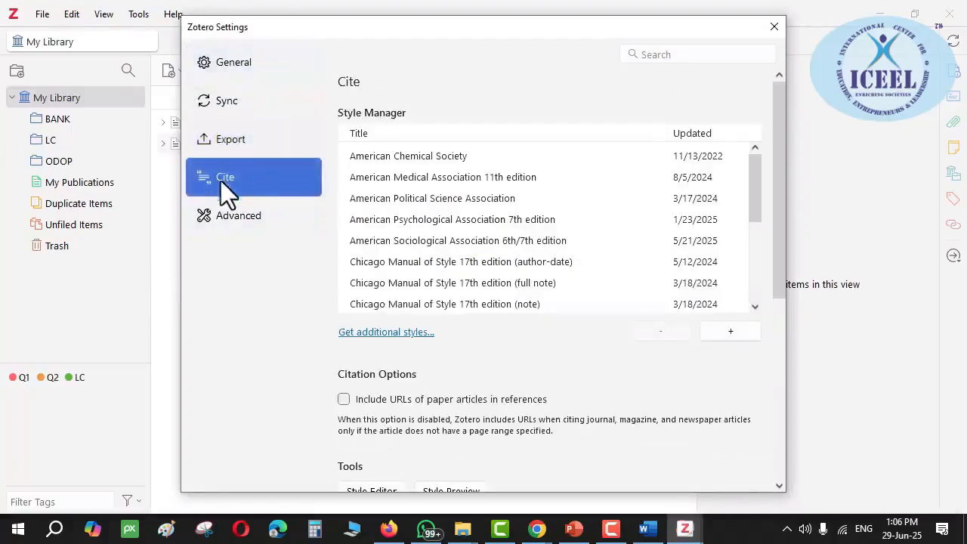
click(405, 220)
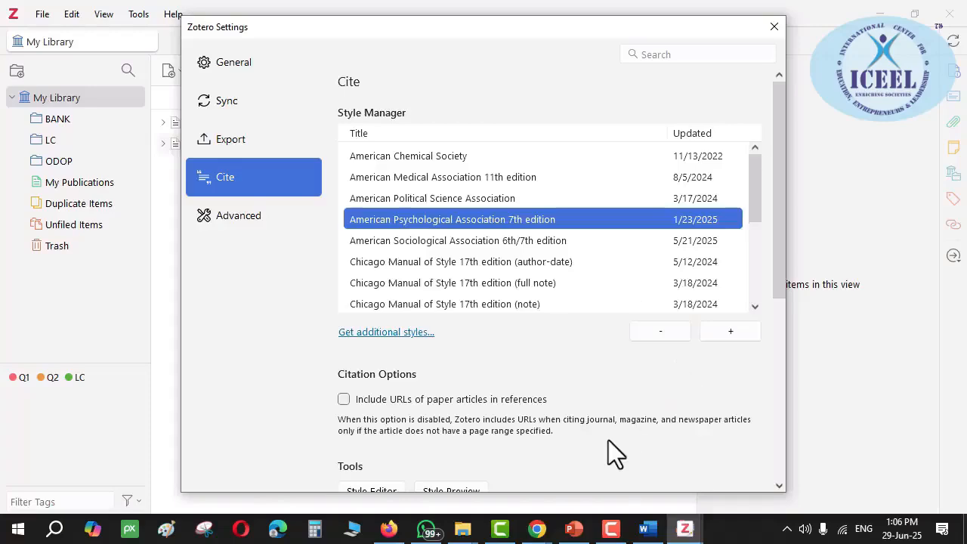
scroll(608, 439, down, 5)
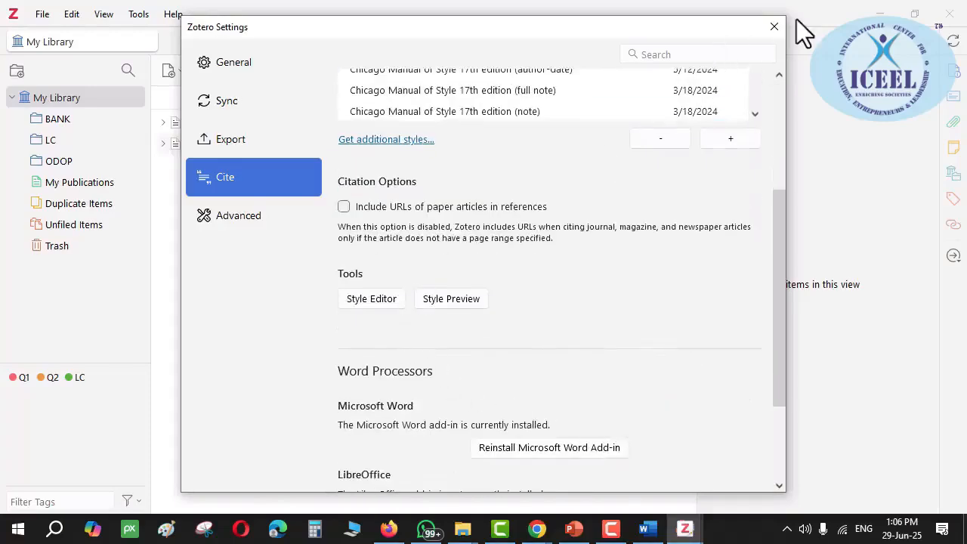
click(774, 26)
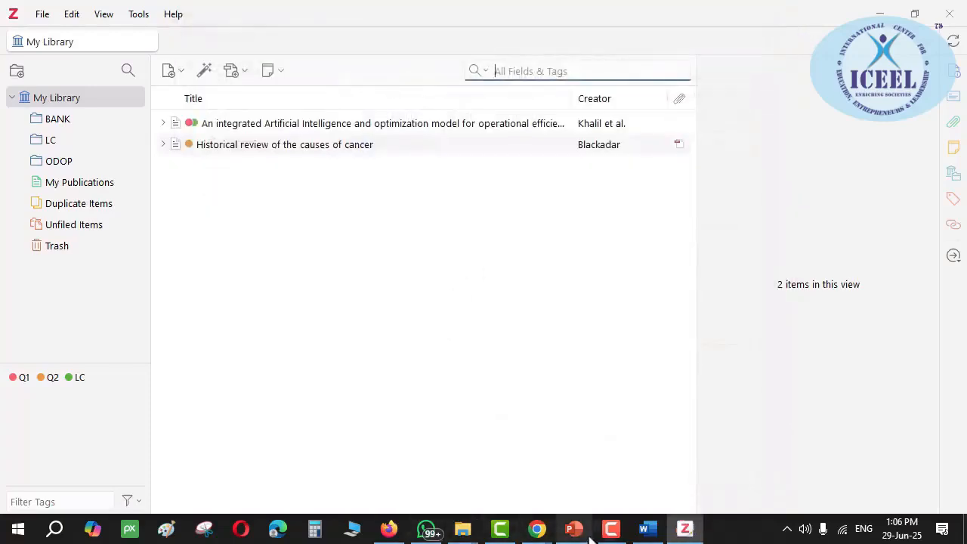
Delete the old footnote citation mark after 'terms.' in the Word document
click(645, 528)
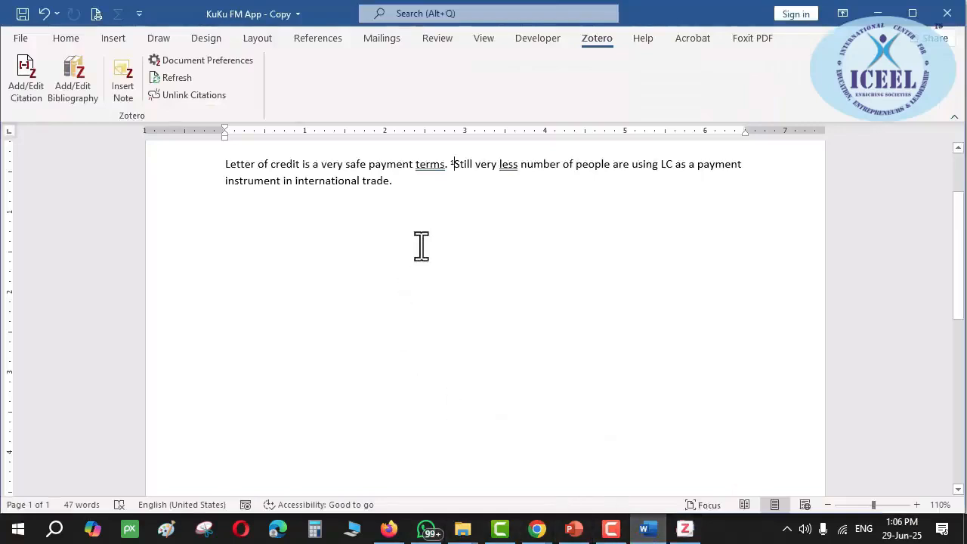
key(BackSpace)
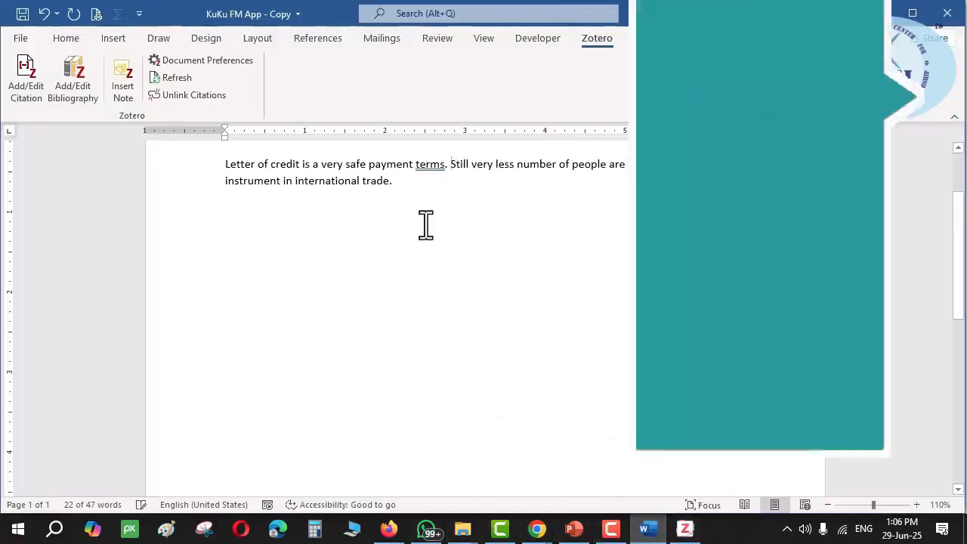
key(BackSpace)
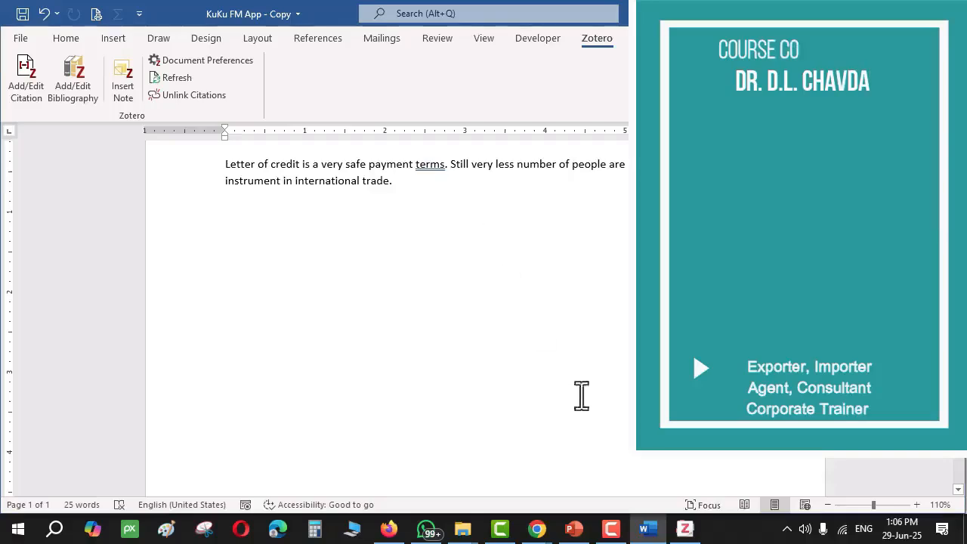
Review Zotero's advanced and citation settings, then select the Khalil et al. article
click(684, 527)
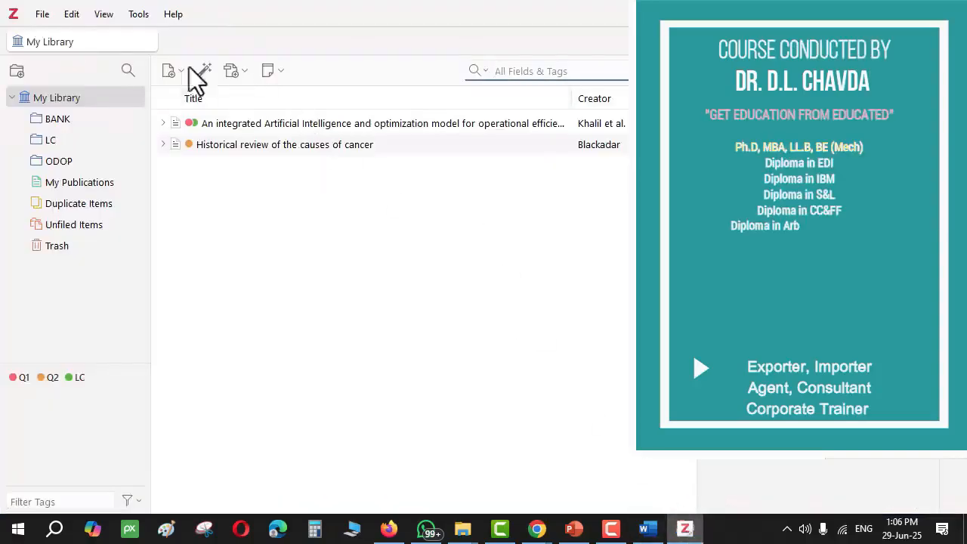
click(70, 15)
click(75, 276)
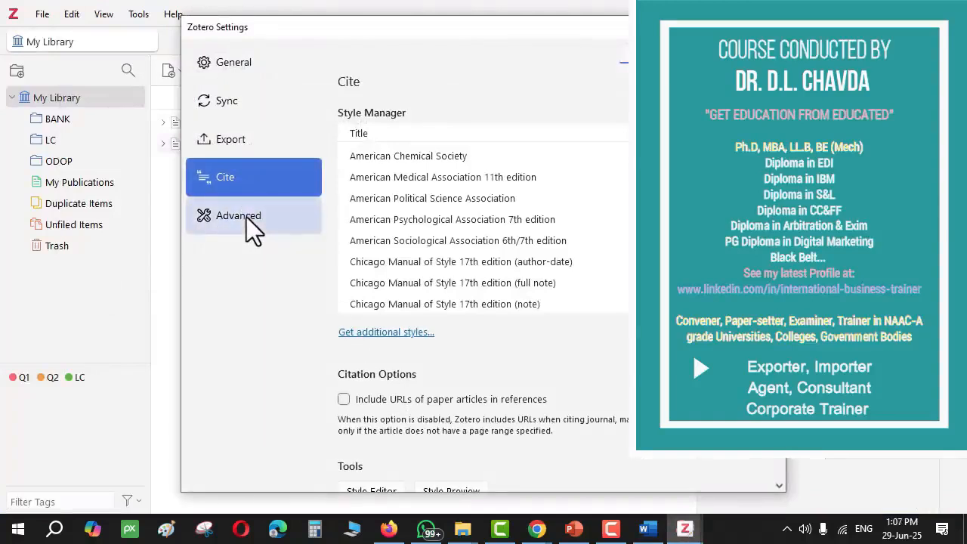
click(246, 216)
scroll(426, 326, down, 4)
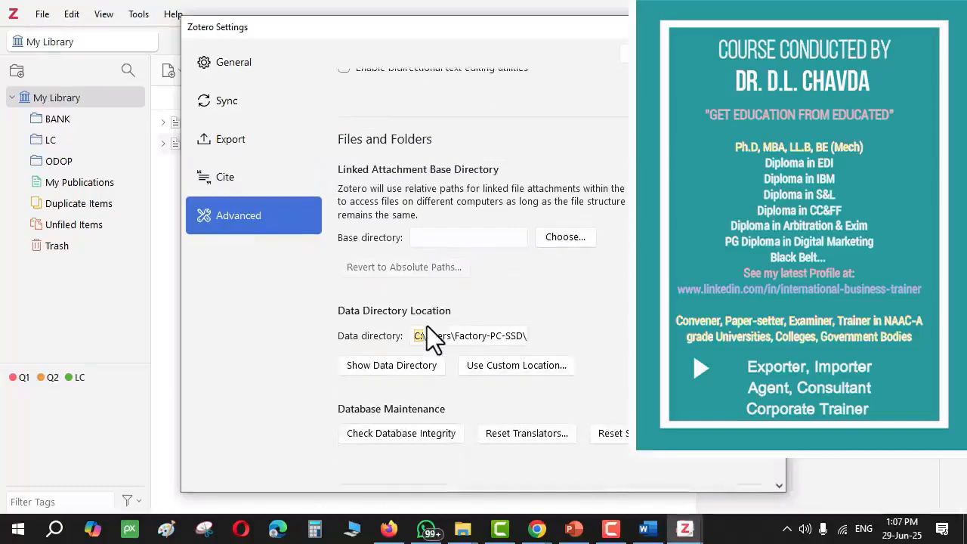
click(230, 175)
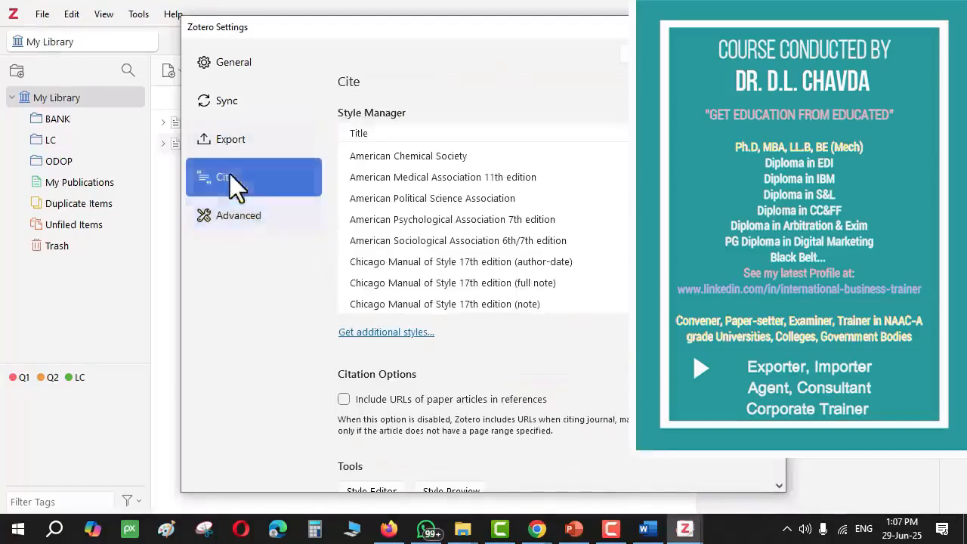
scroll(379, 285, down, 3)
scroll(399, 393, down, 5)
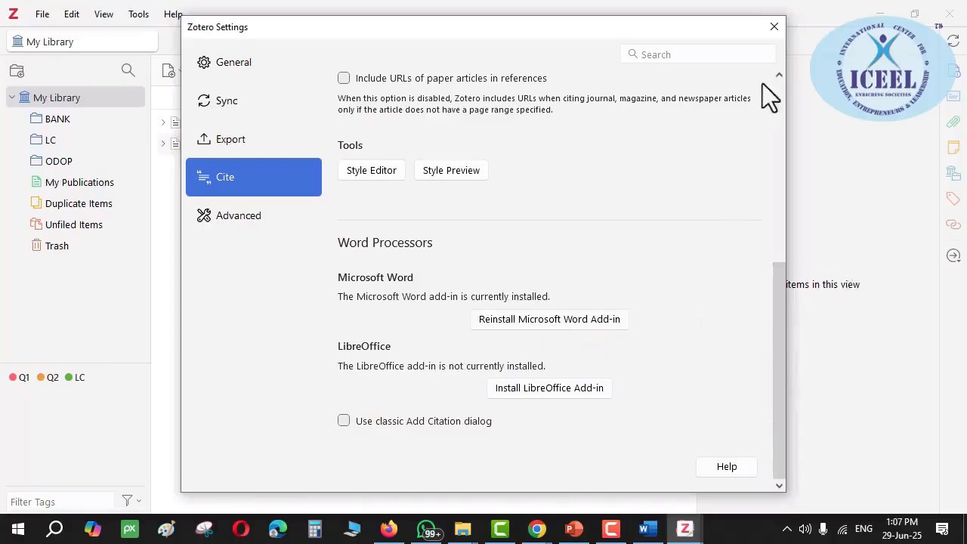
click(775, 26)
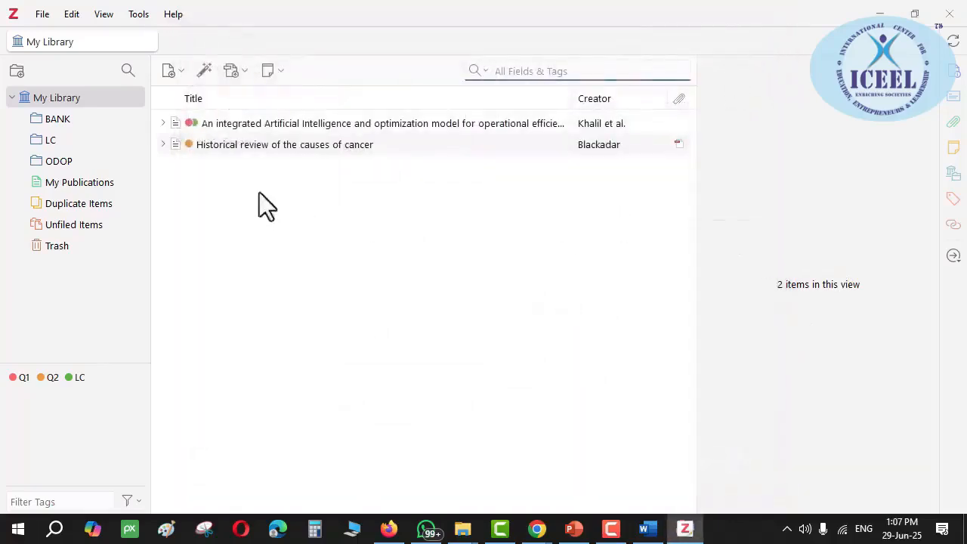
click(223, 124)
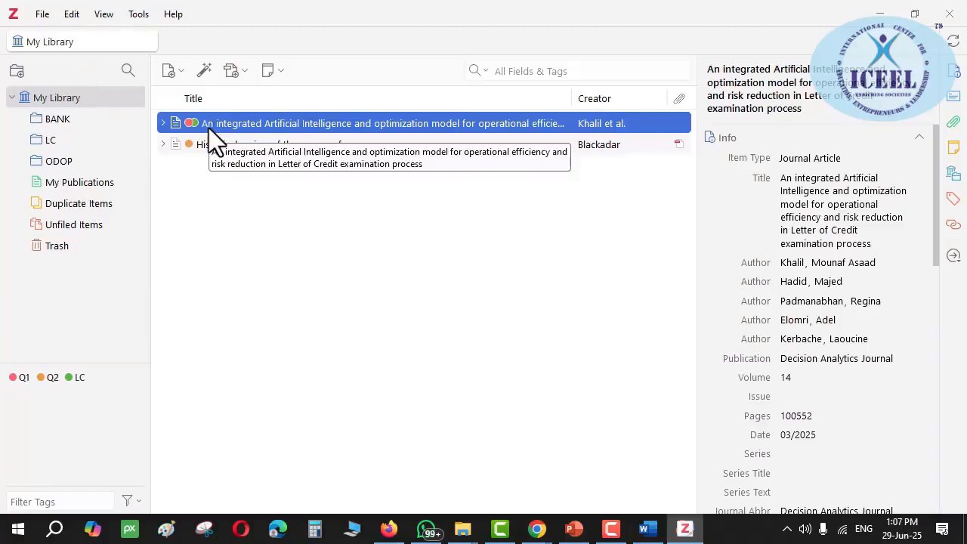
click(648, 529)
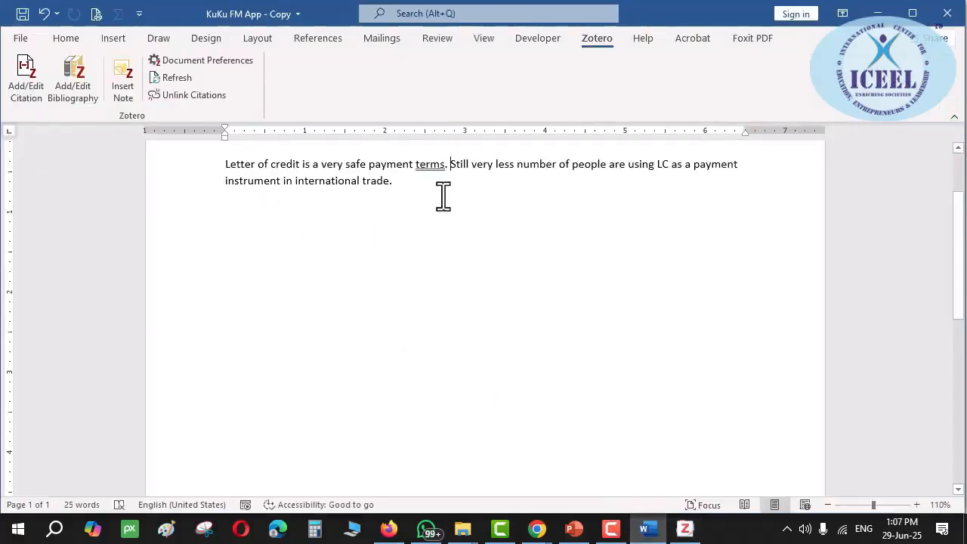
Insert a Khalil et al., 2025 citation after 'terms.', then delete it again
click(31, 74)
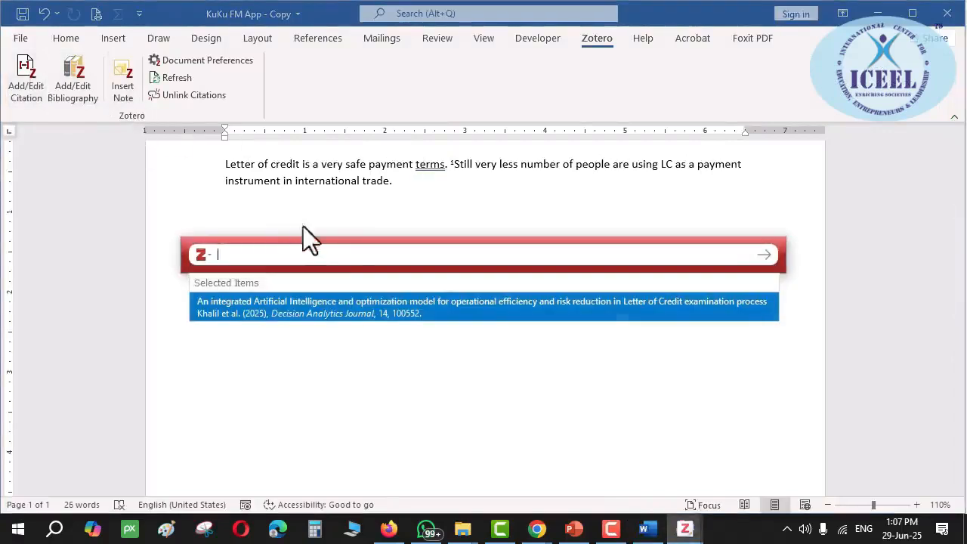
click(240, 308)
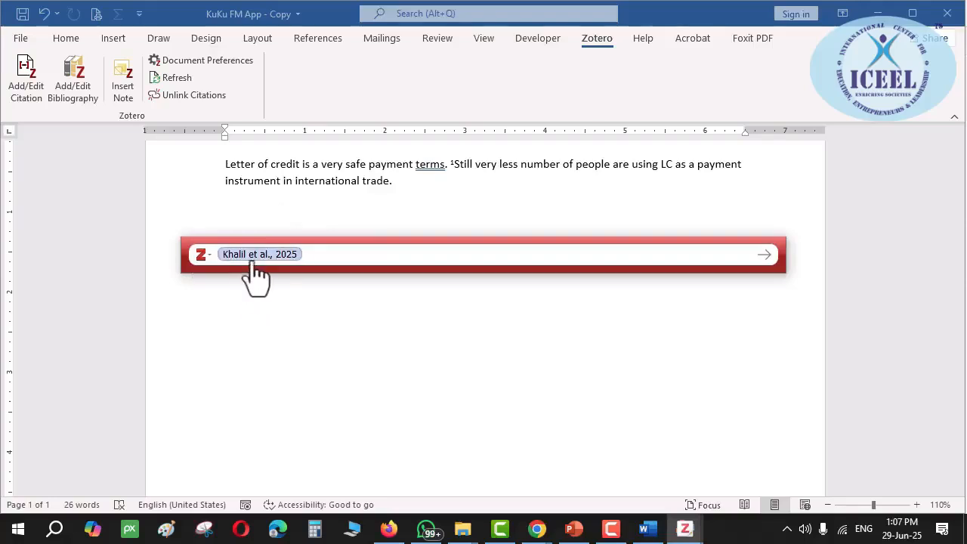
key(Return)
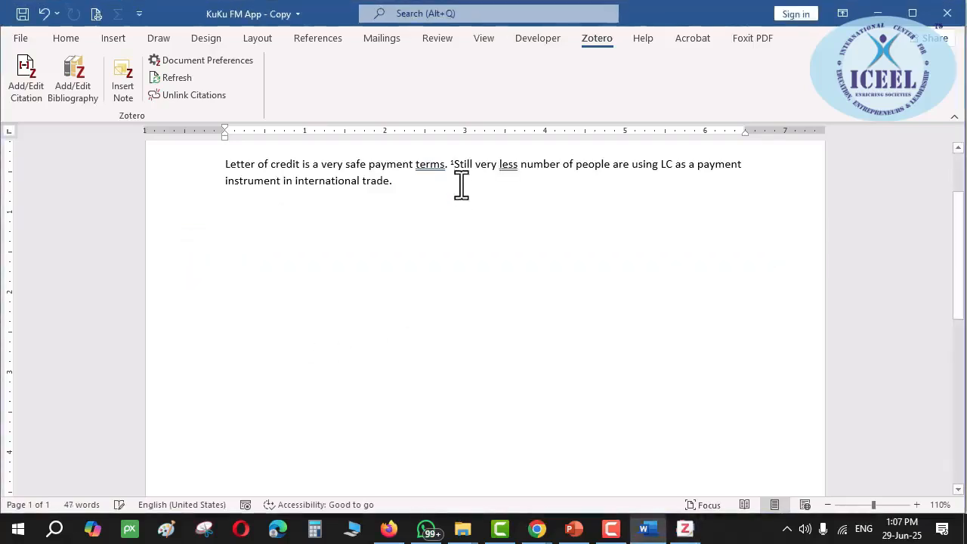
key(BackSpace)
key(BackSpace)
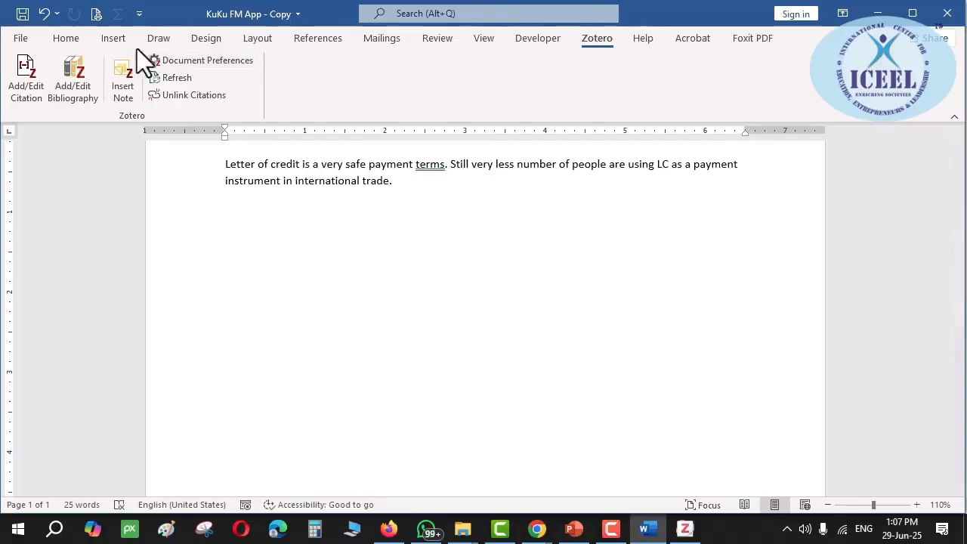
Start another citation and cancel it with Esc, leaving no citation mark
click(25, 82)
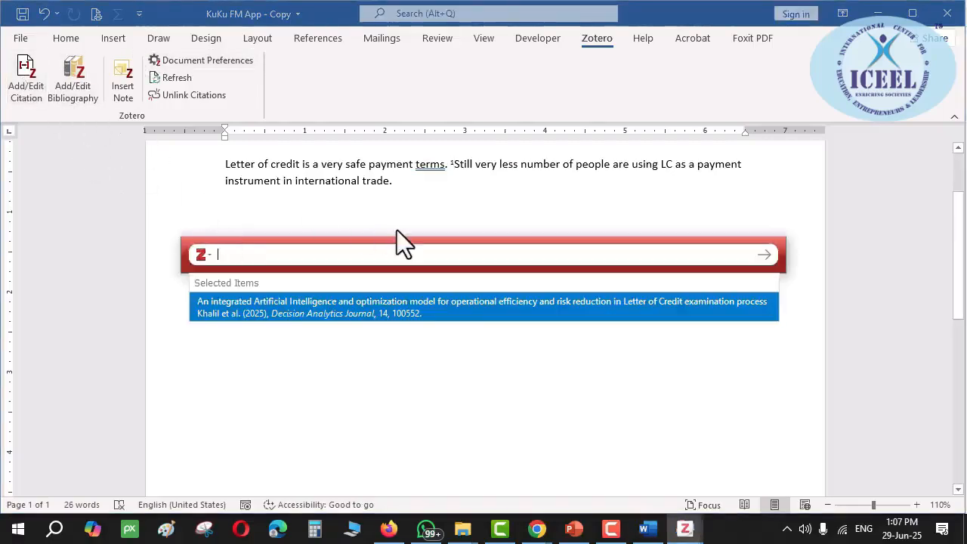
key(Escape)
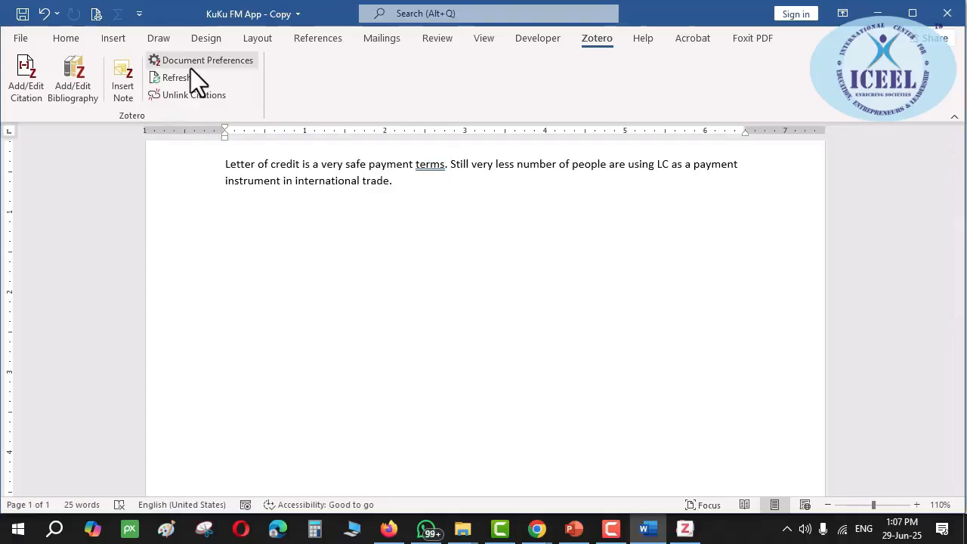
key(alt+Tab)
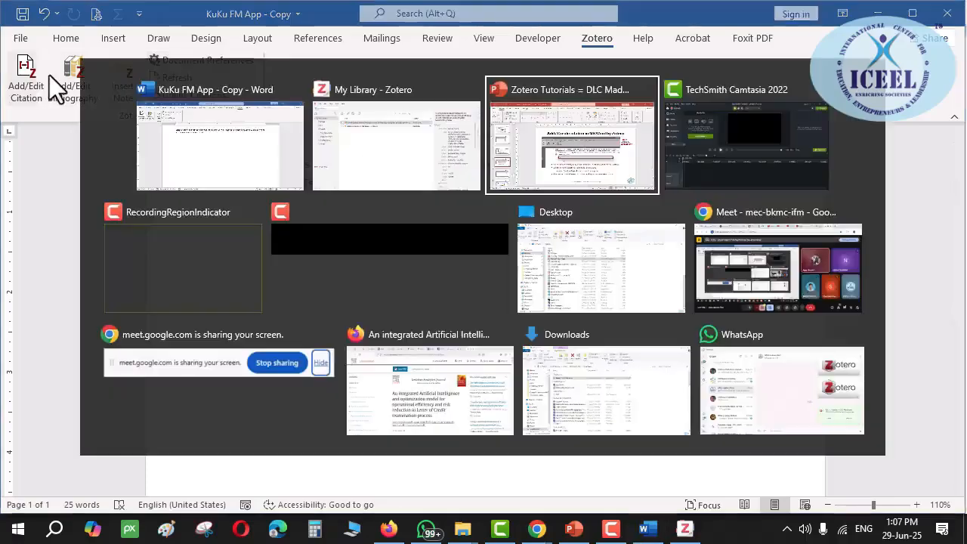
Switch to the Meet call, mute the microphone, and come back to Word
key(alt+Tab)
key(alt+Tab)
key(alt+Tab)
key(alt+Tab)
key(alt+Tab)
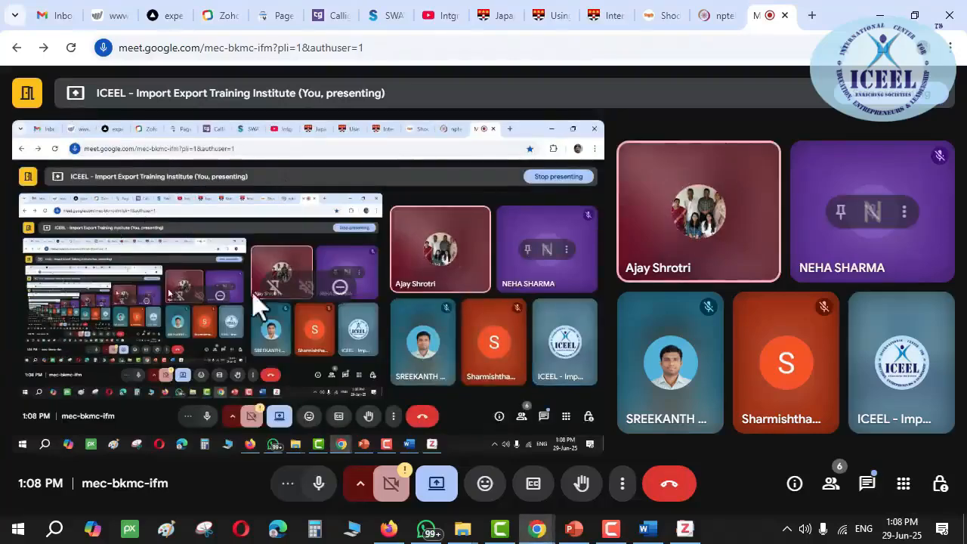
click(320, 484)
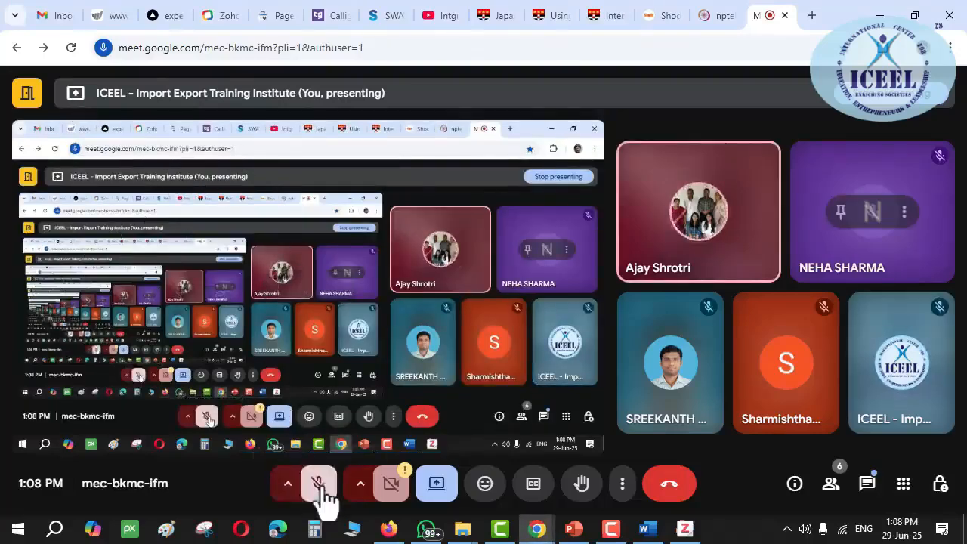
key(alt+Tab)
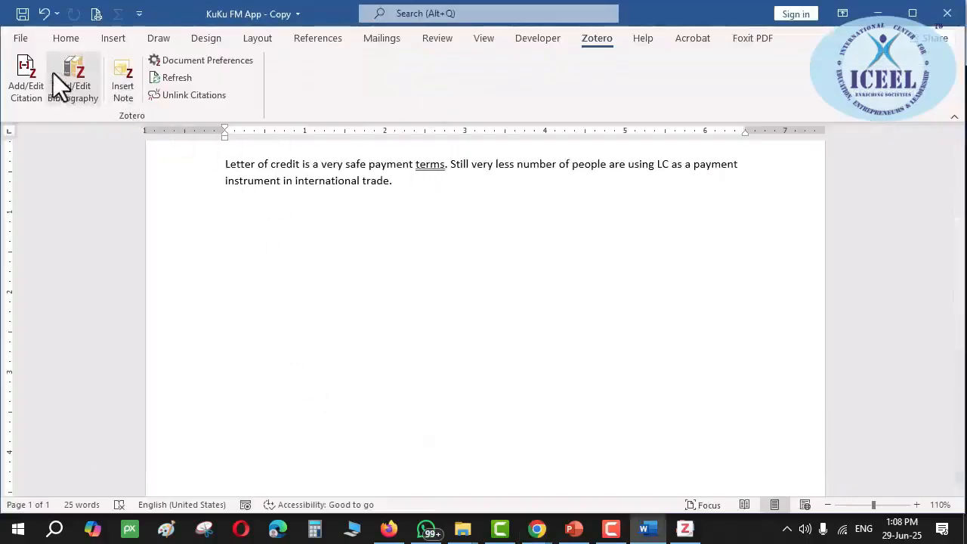
Open Add/Edit Citation and cancel it without inserting anything
click(34, 80)
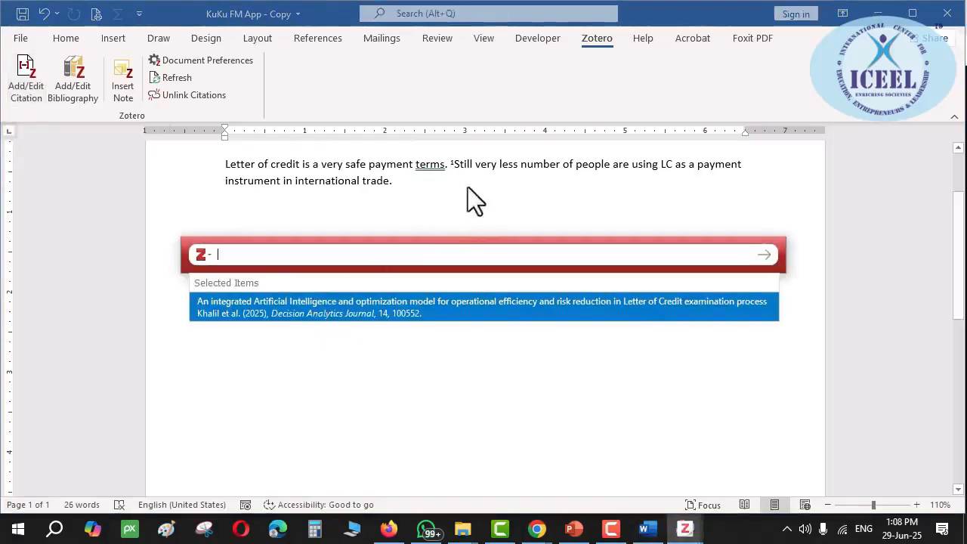
key(Escape)
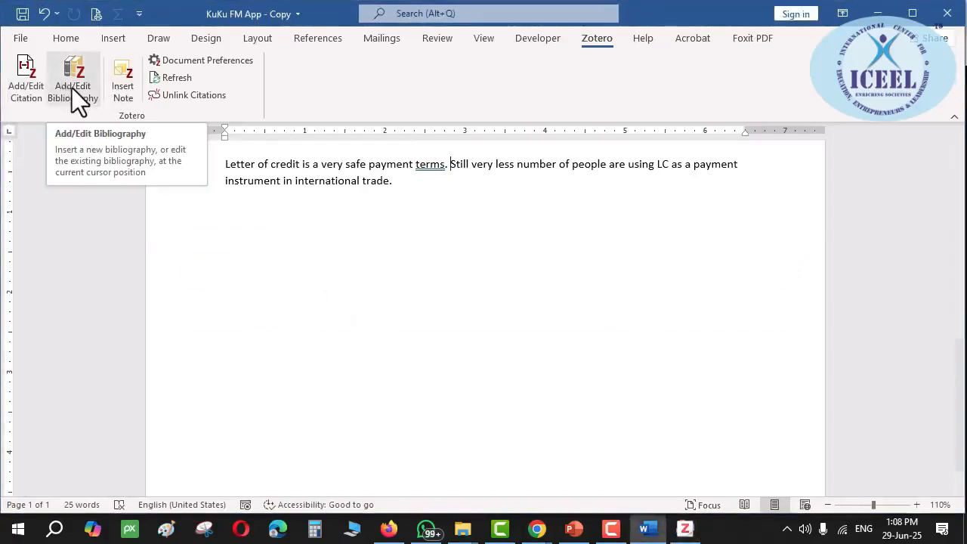
click(67, 39)
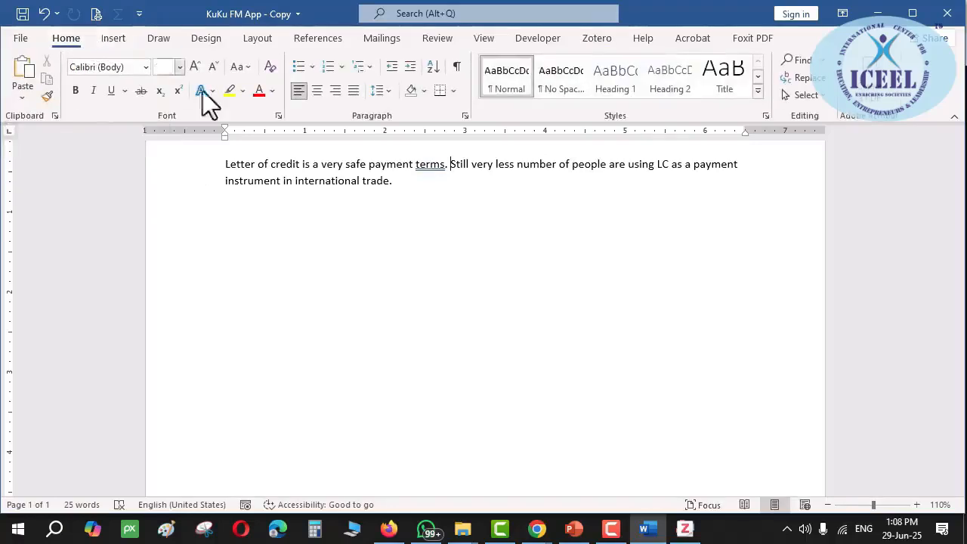
Remove the extra space before 'Still', save the document, and bring Zotero forward
click(451, 170)
key(BackSpace)
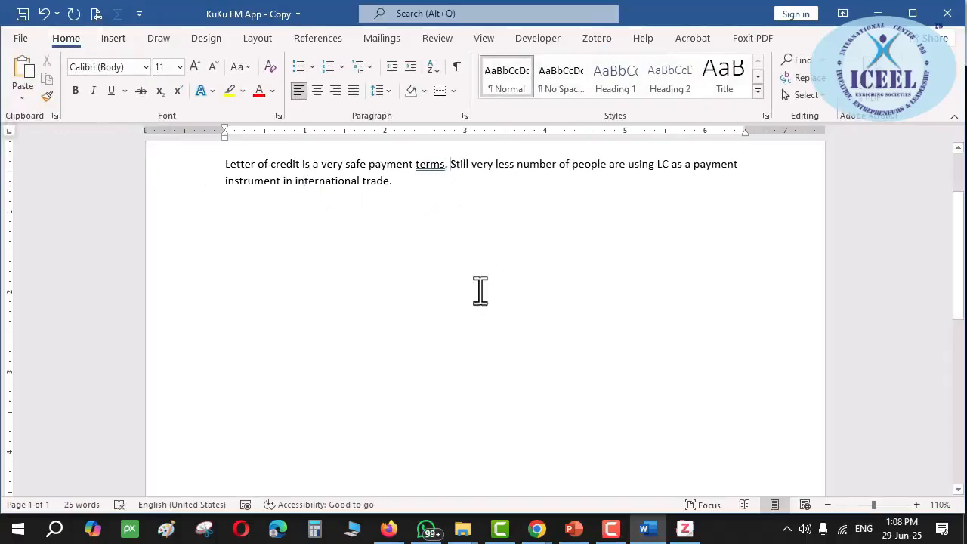
key(ctrl+s)
click(680, 529)
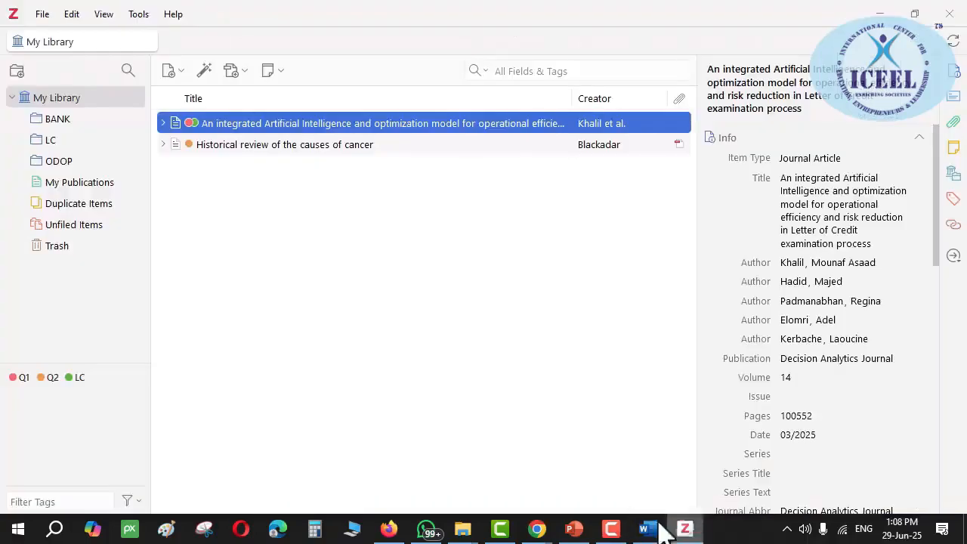
click(72, 15)
click(114, 314)
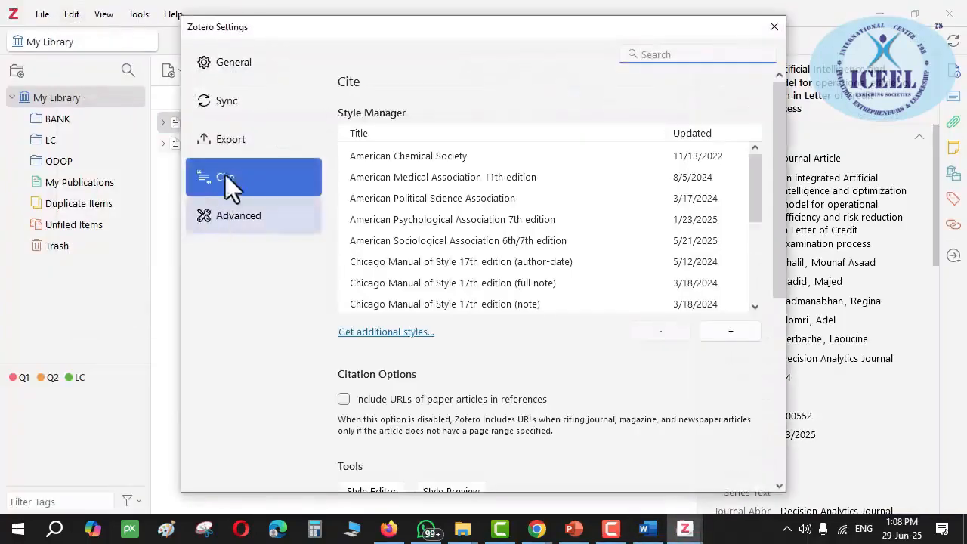
click(424, 218)
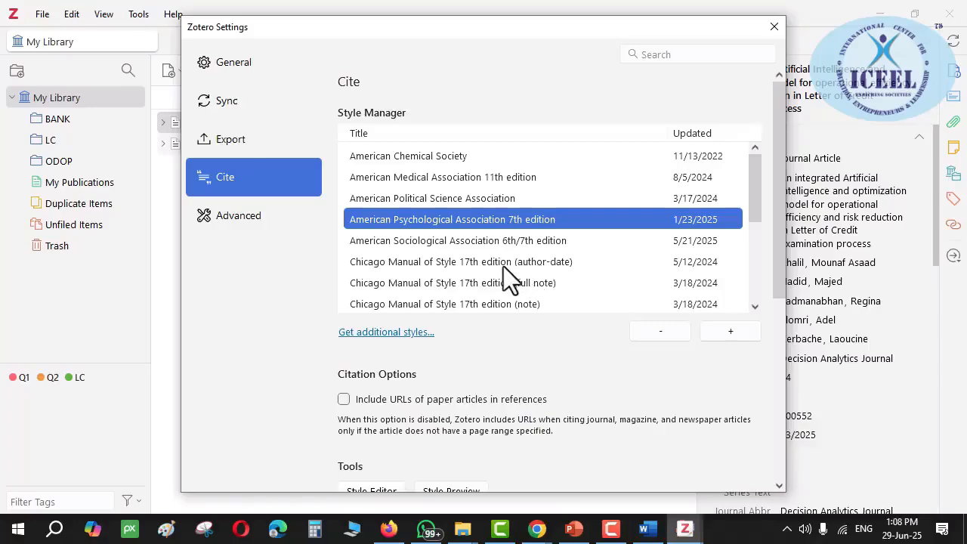
scroll(491, 266, down, 3)
scroll(633, 376, down, 1)
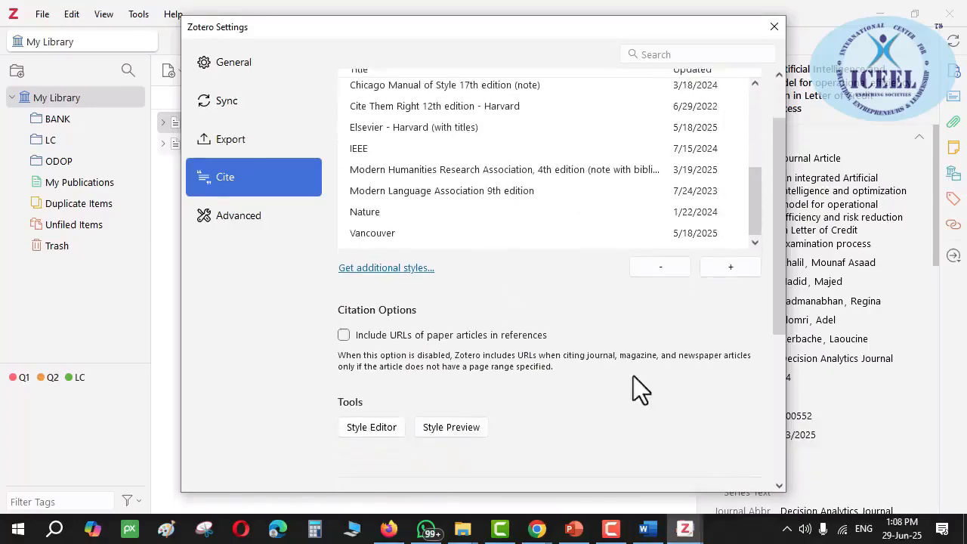
scroll(633, 376, down, 3)
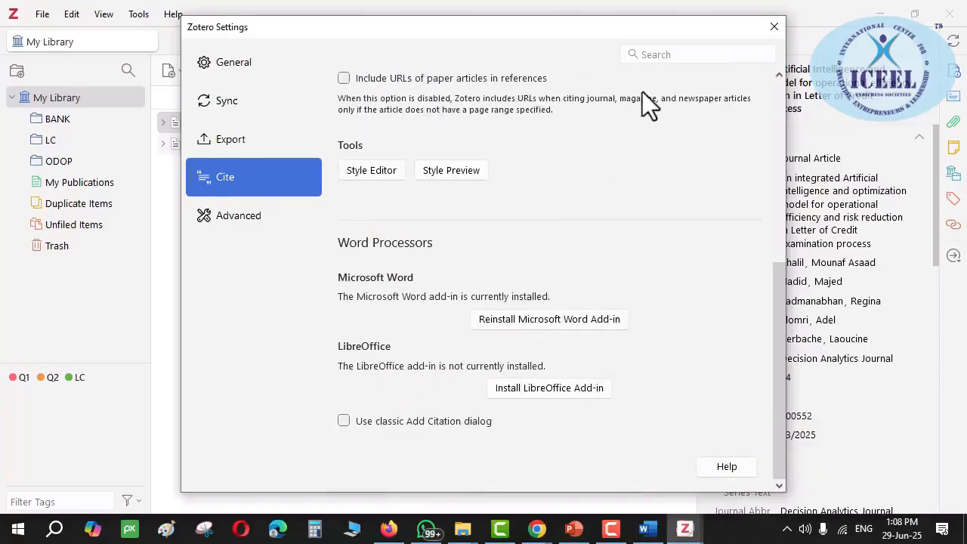
click(774, 27)
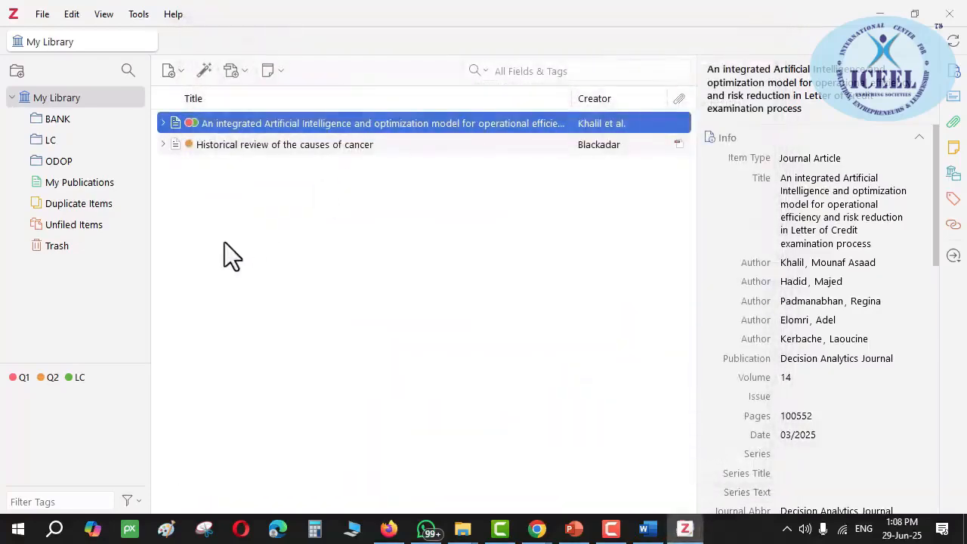
key(alt+Tab)
key(alt+Tab)
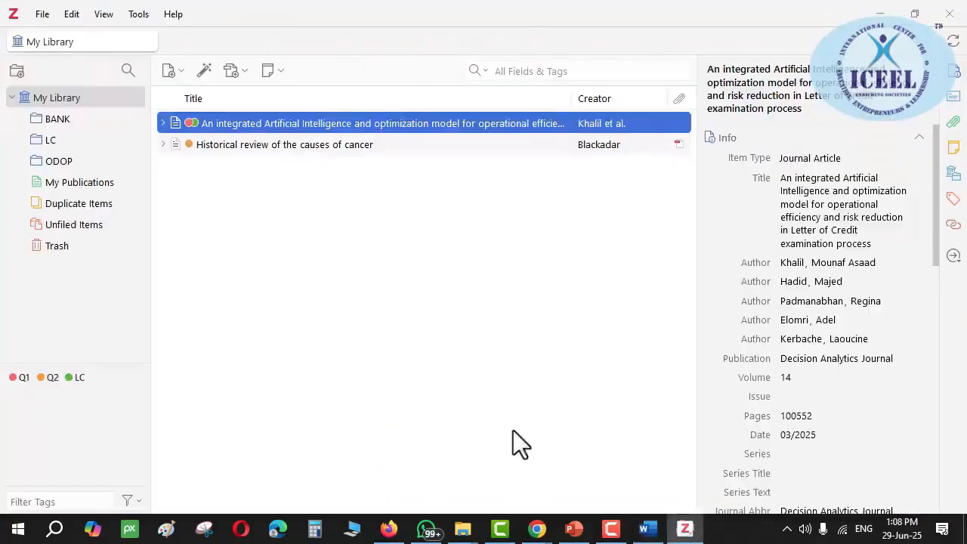
key(alt+Tab)
key(alt+Tab)
click(38, 16)
mouse_move(73, 21)
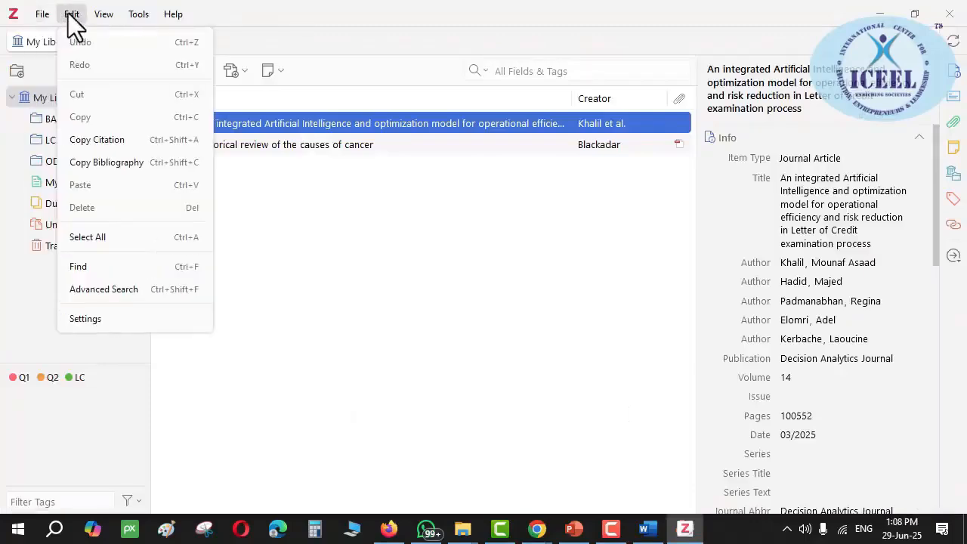
click(103, 320)
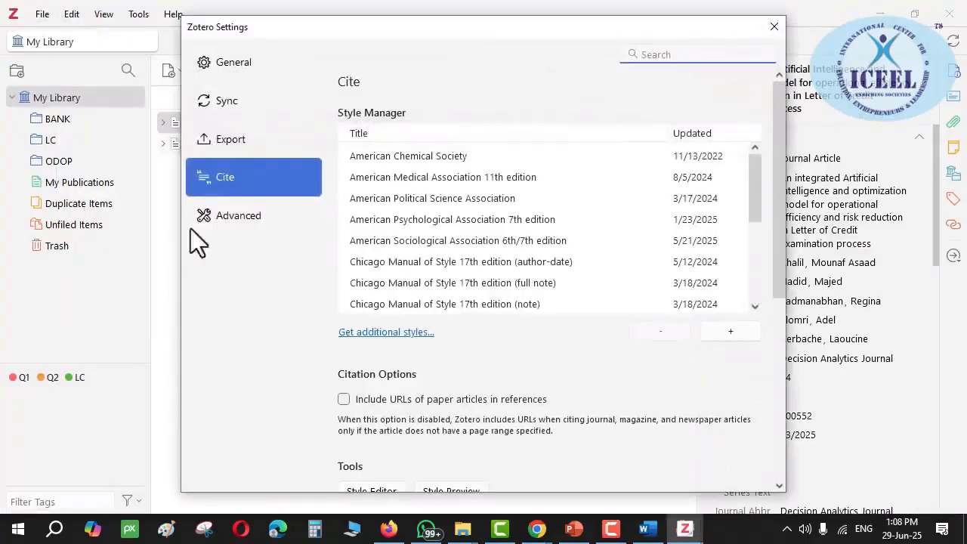
click(429, 244)
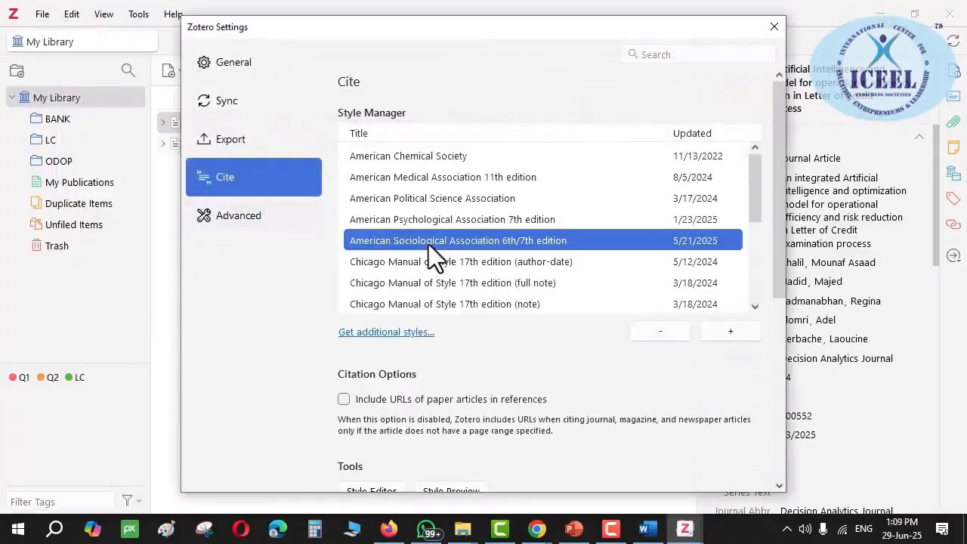
click(425, 221)
scroll(710, 250, down, 1)
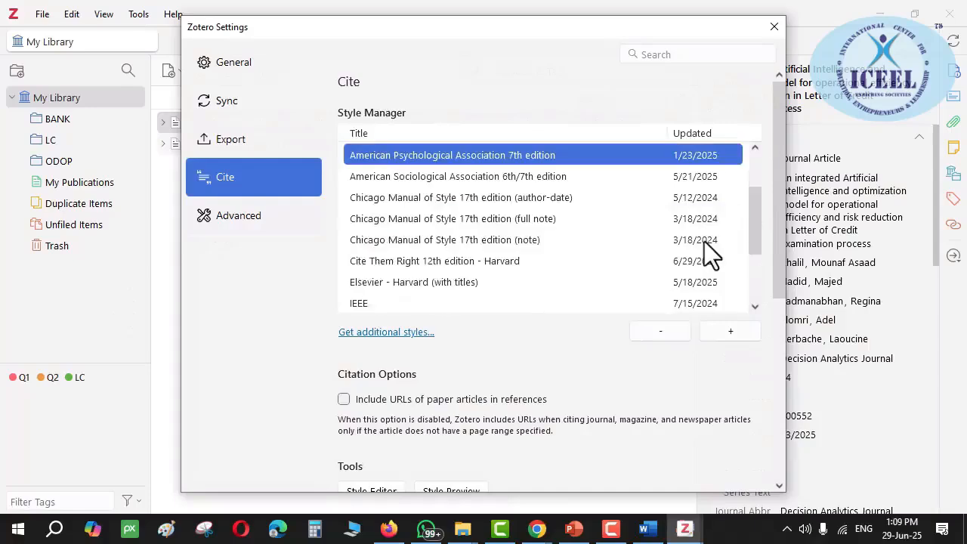
scroll(513, 264, down, 2)
scroll(423, 408, down, 3)
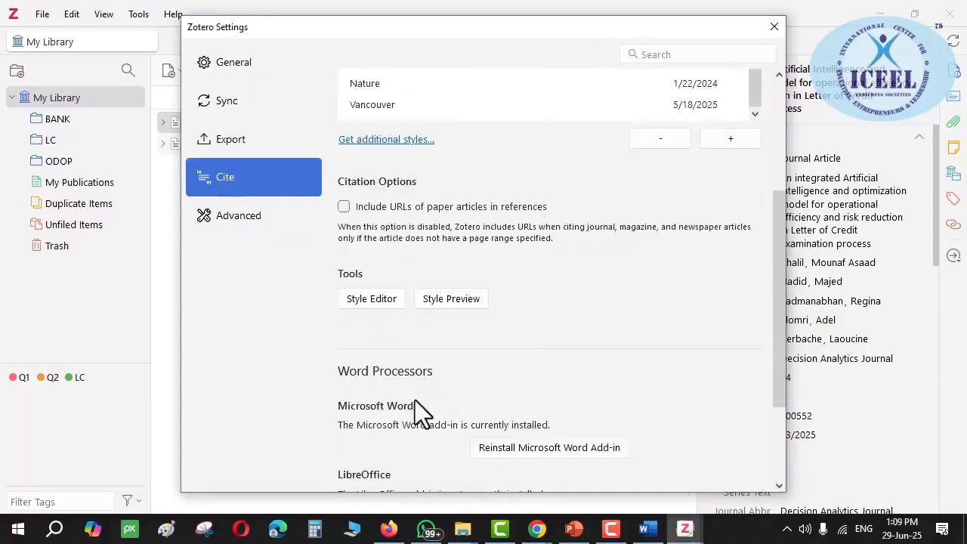
scroll(415, 400, down, 3)
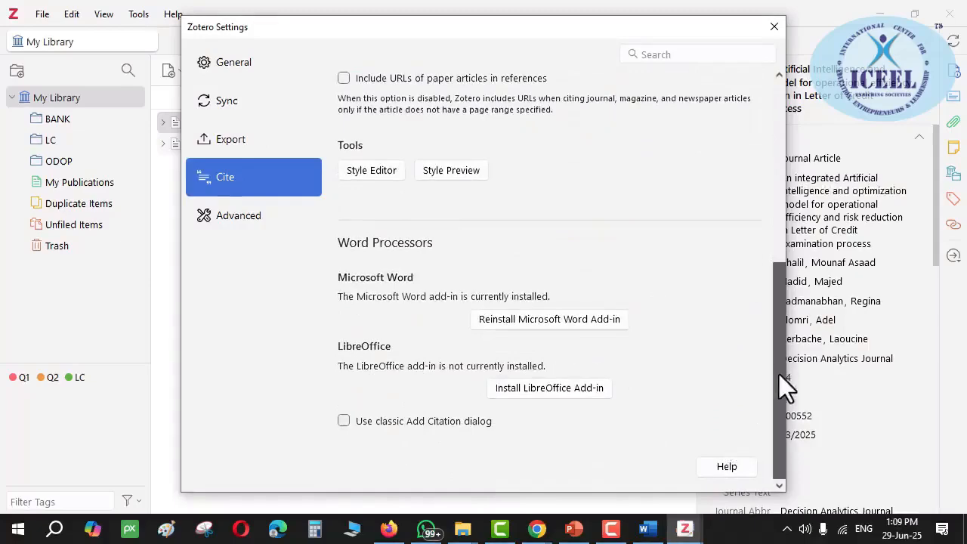
scroll(514, 345, up, 3)
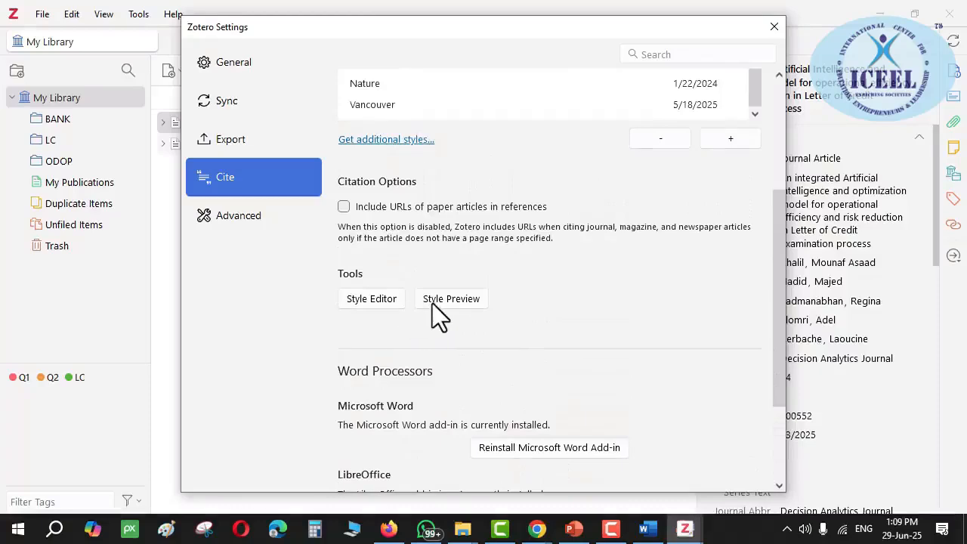
click(775, 23)
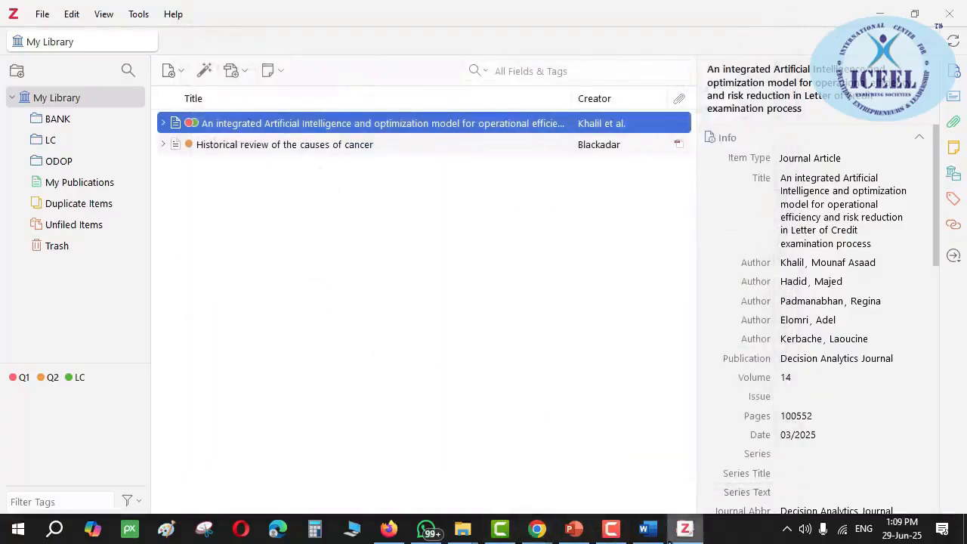
Change the document's Zotero citation style from Chicago 17th (note) to APA 7th edition
click(646, 529)
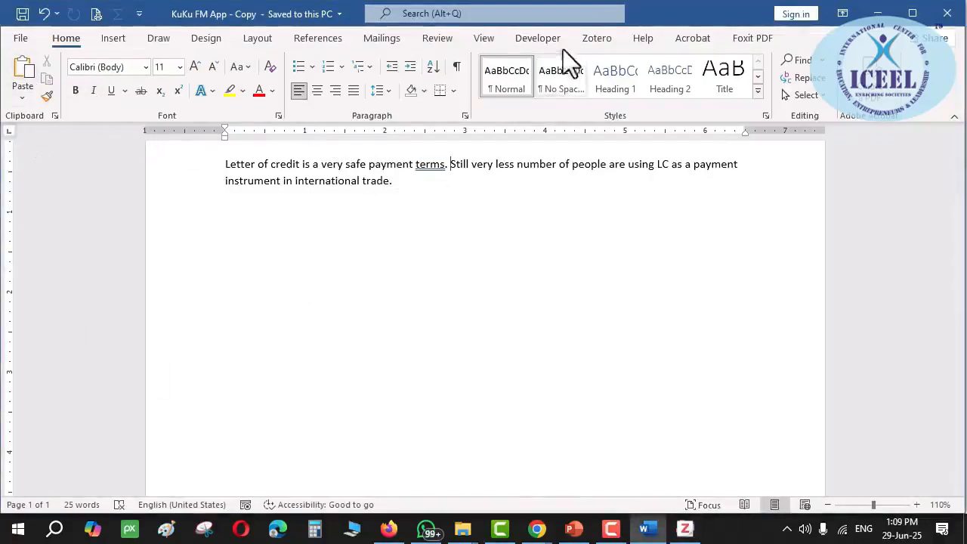
click(589, 42)
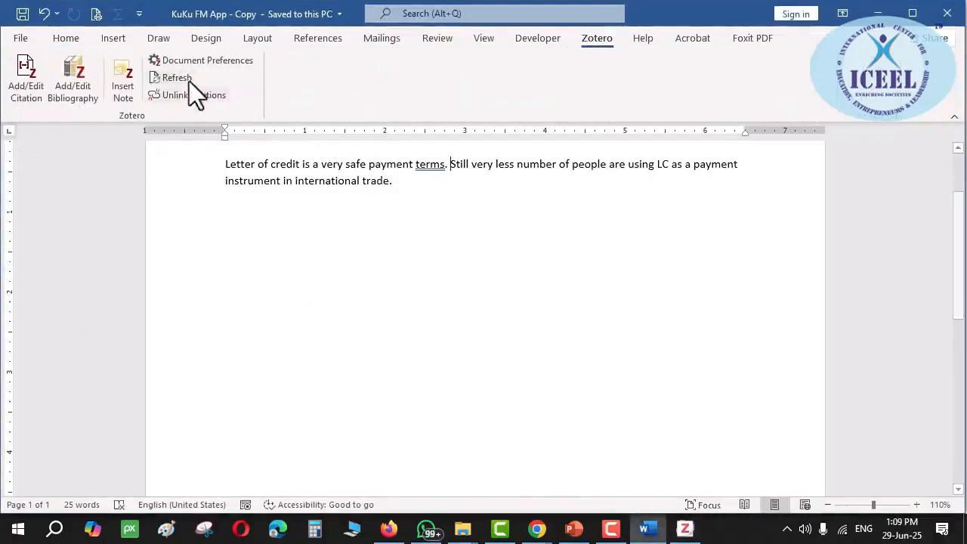
click(202, 61)
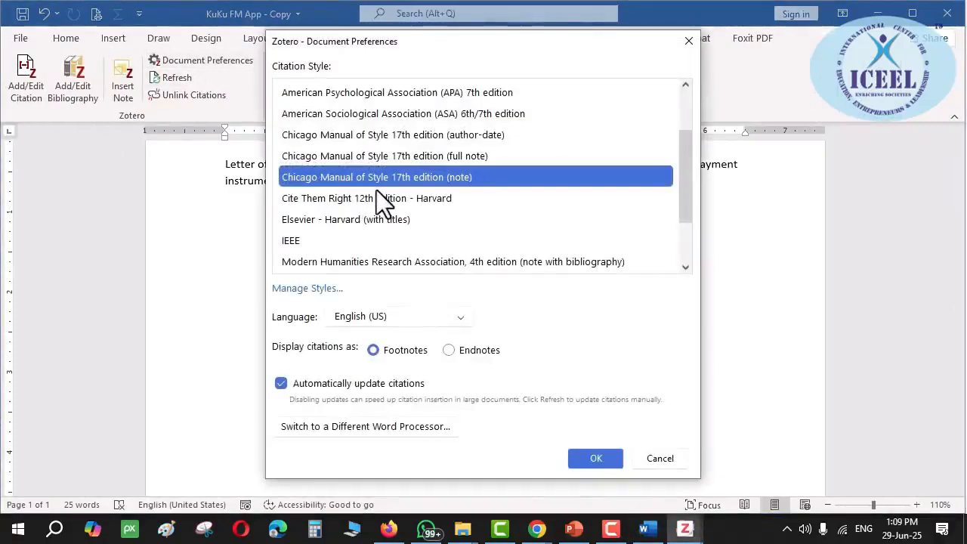
scroll(376, 189, up, 1)
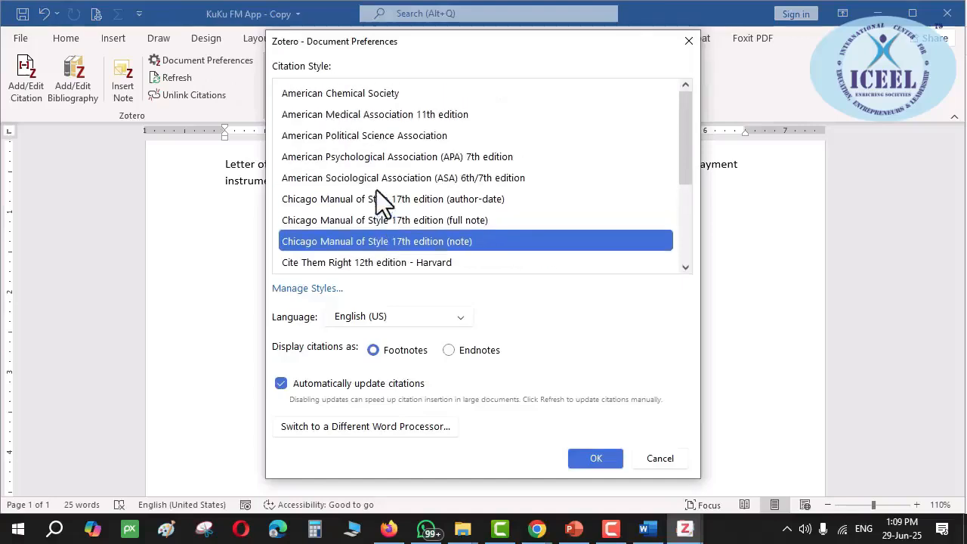
click(373, 158)
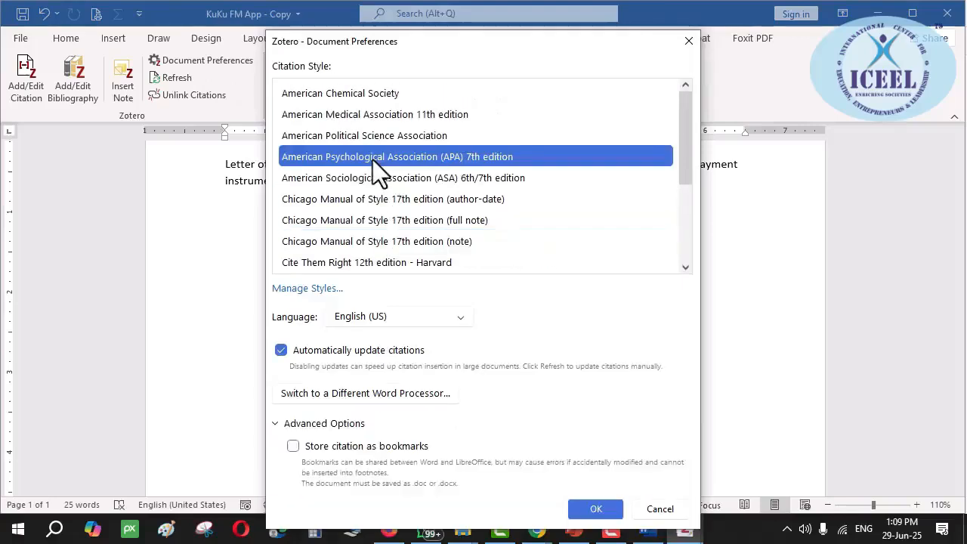
click(594, 508)
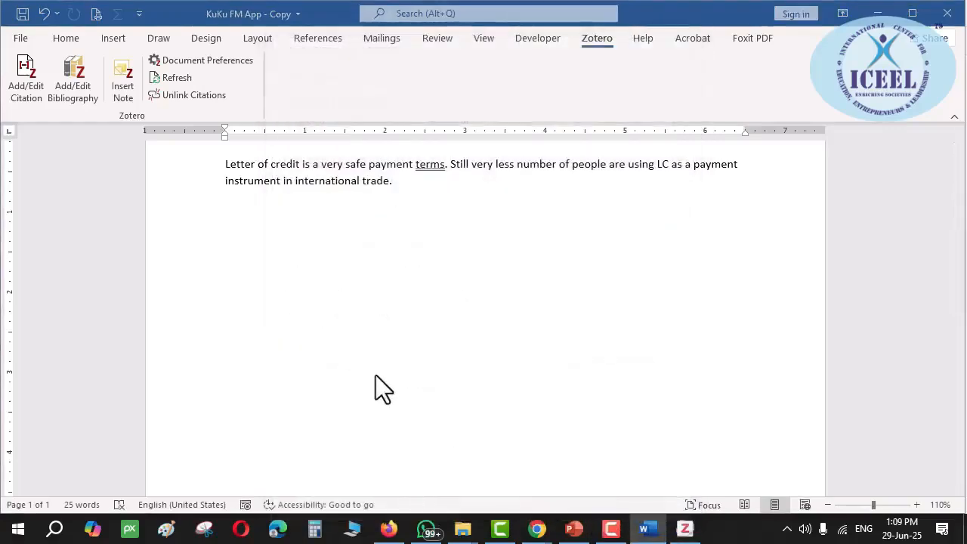
Insert the APA citation (Khalil et al., 2025) after 'terms.'
click(24, 74)
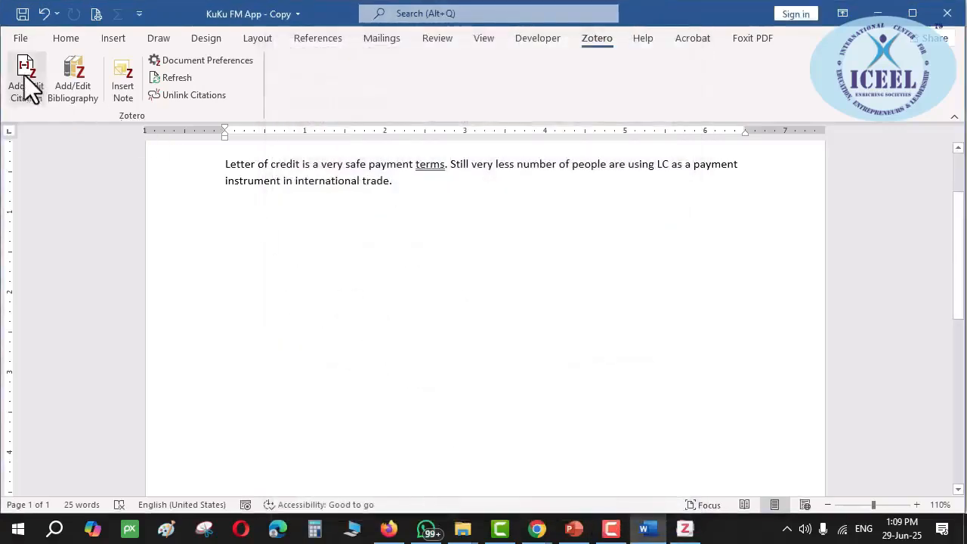
click(685, 529)
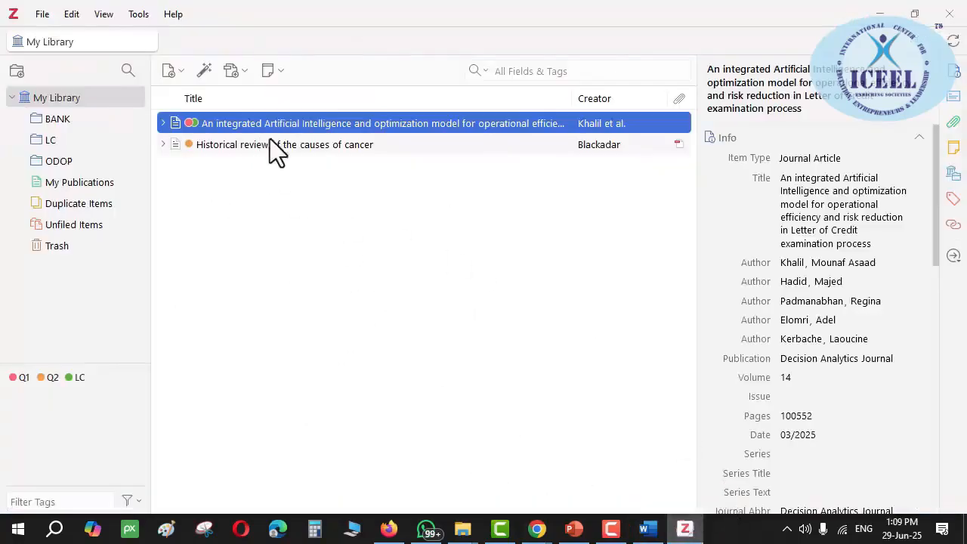
key(alt+Tab)
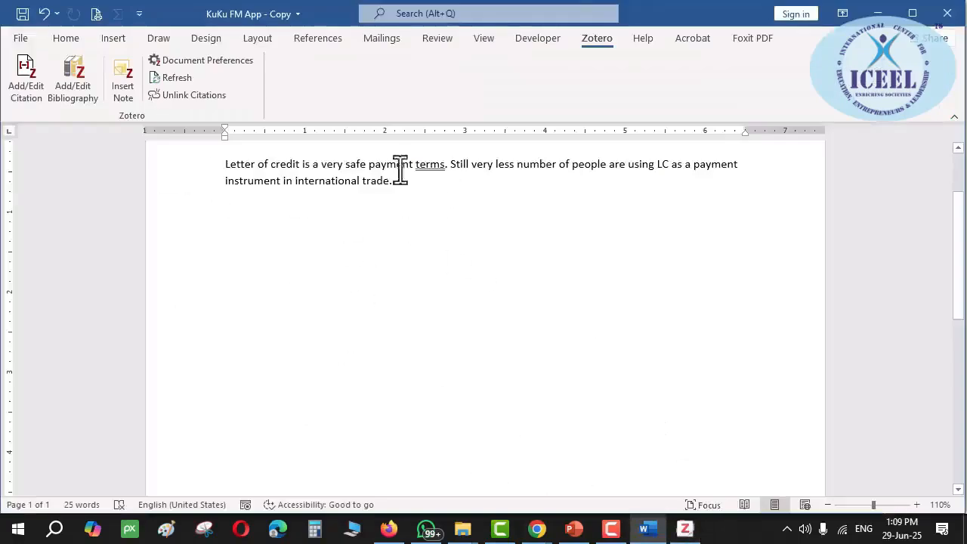
click(22, 92)
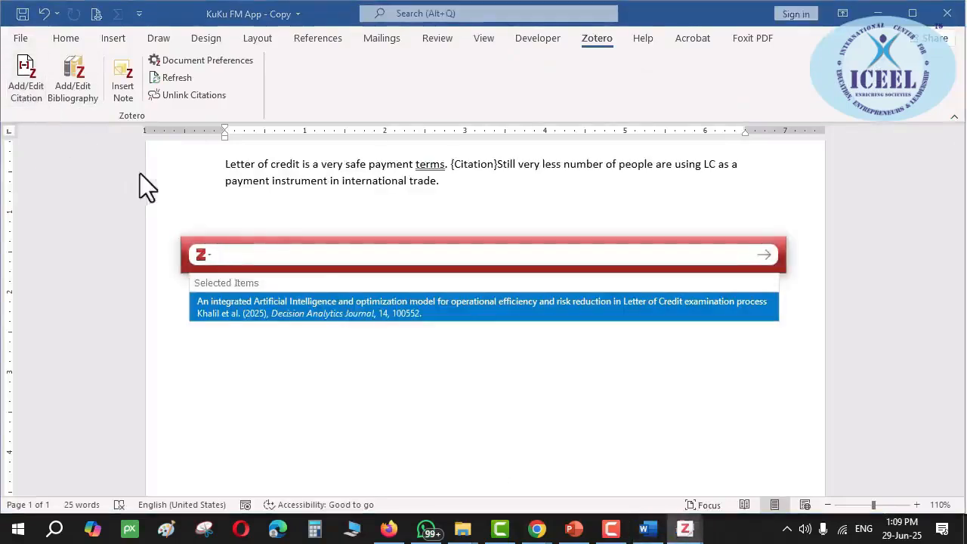
click(233, 309)
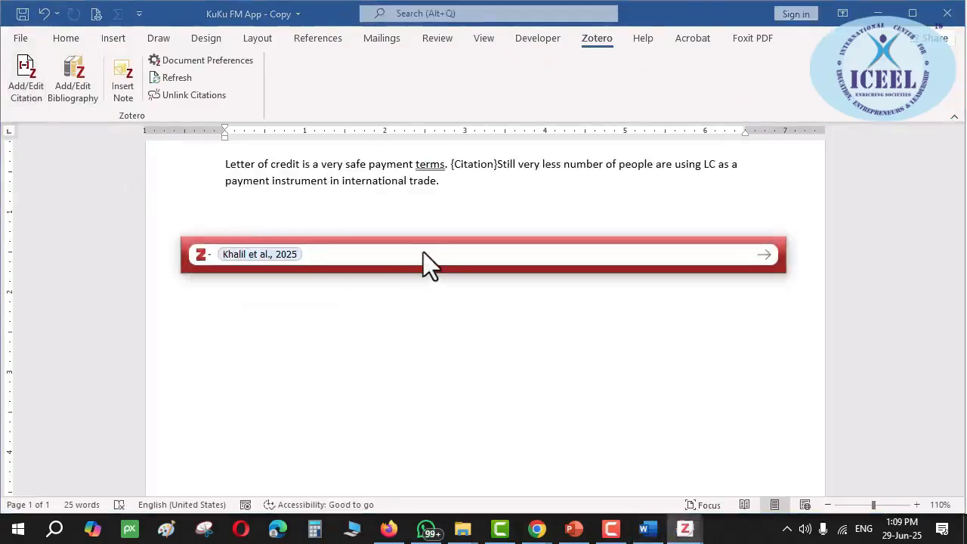
key(Return)
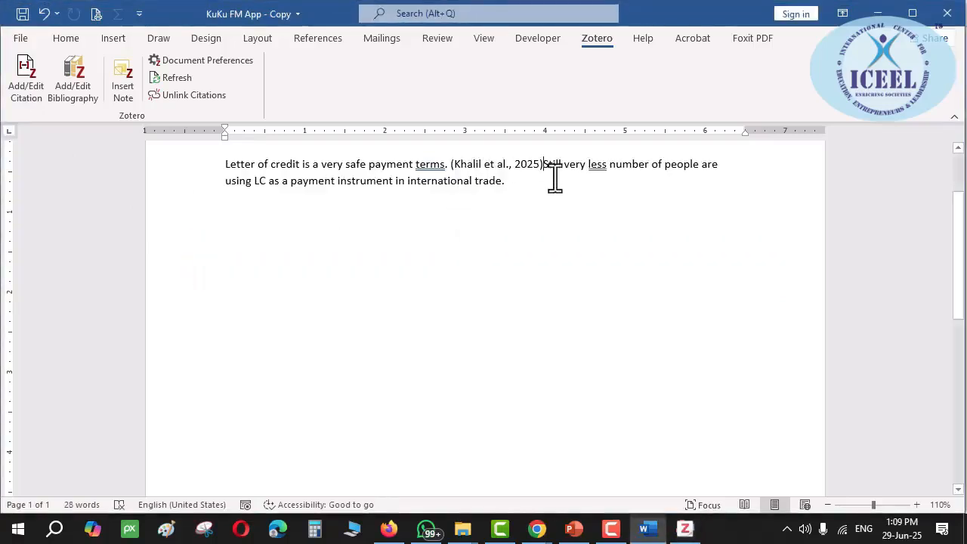
Add the APA bibliography entry below the paragraph and compare it with the in-text citation
click(489, 164)
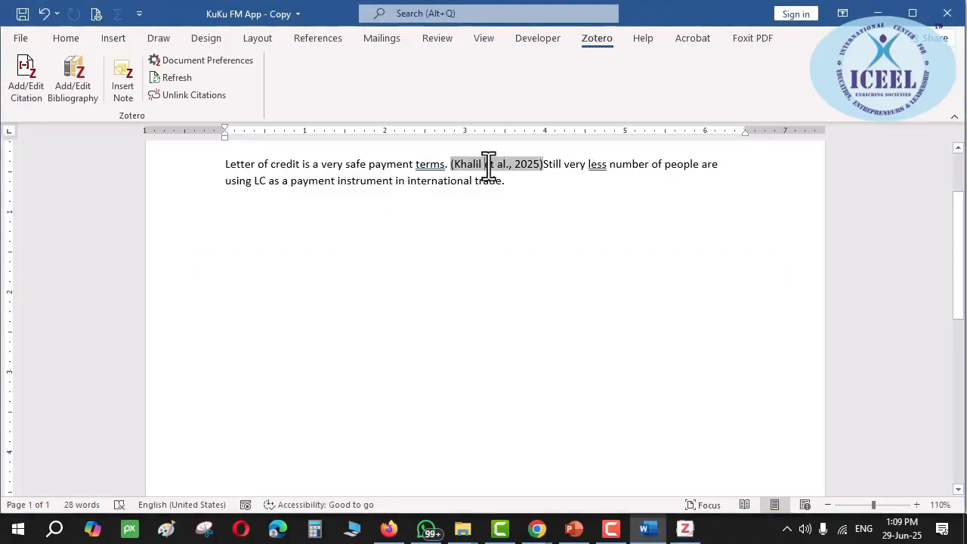
click(522, 181)
click(87, 102)
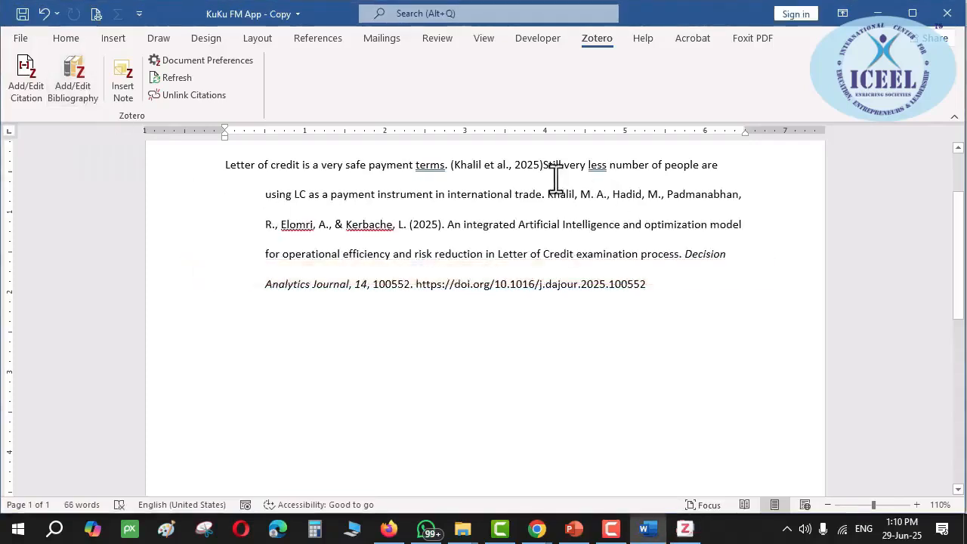
click(562, 231)
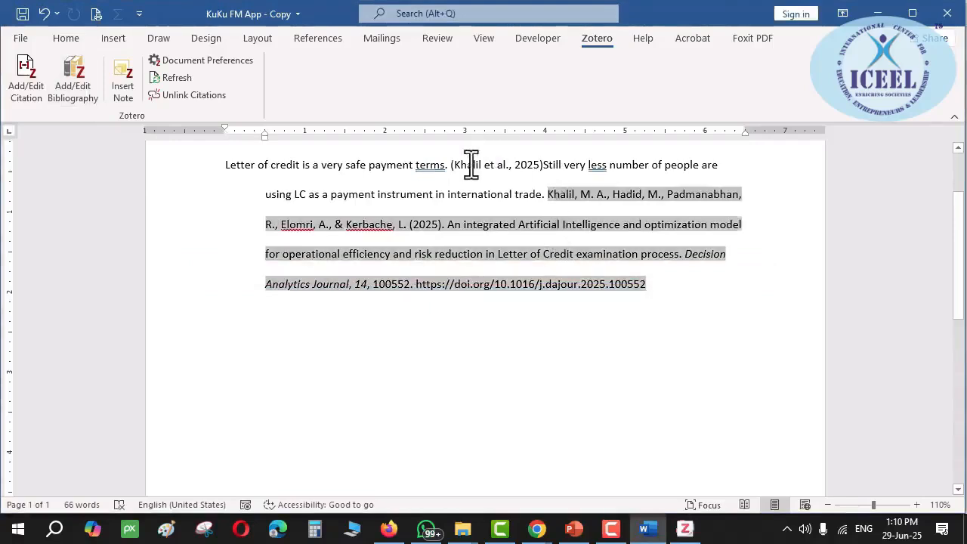
click(471, 165)
click(561, 198)
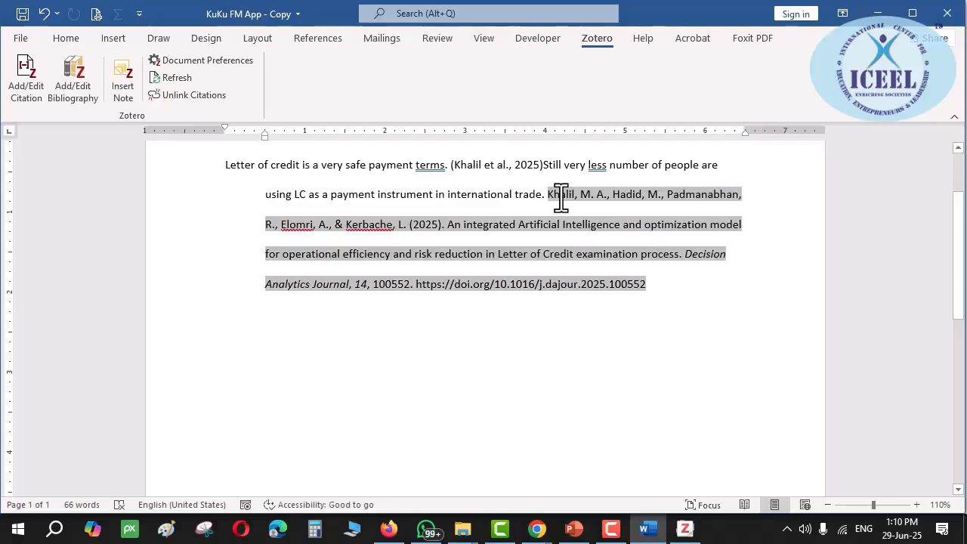
click(574, 528)
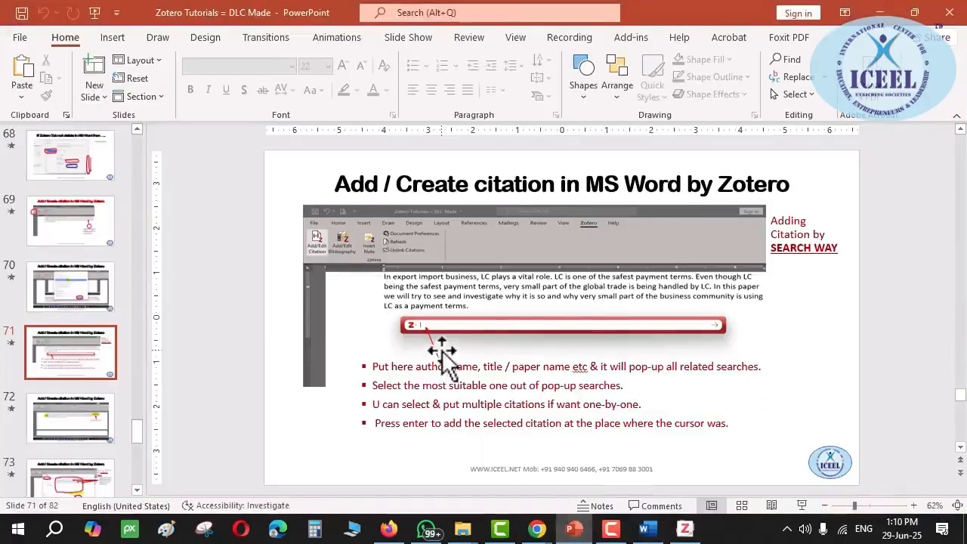
click(73, 358)
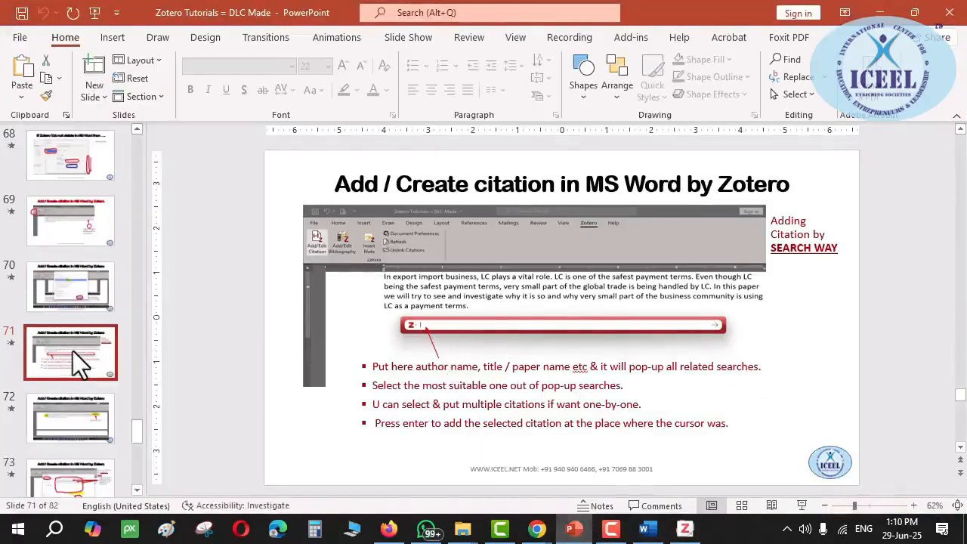
key(shift+F5)
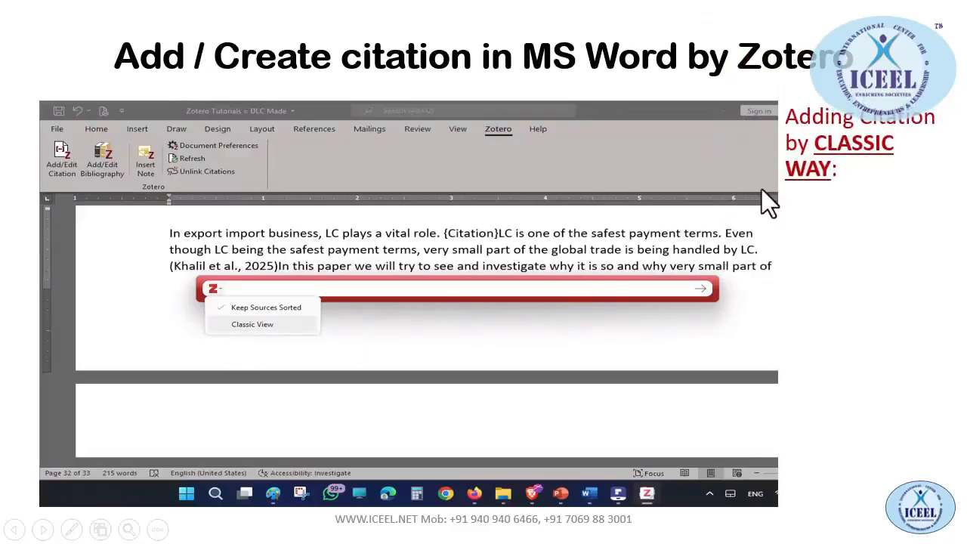
key(alt+Tab)
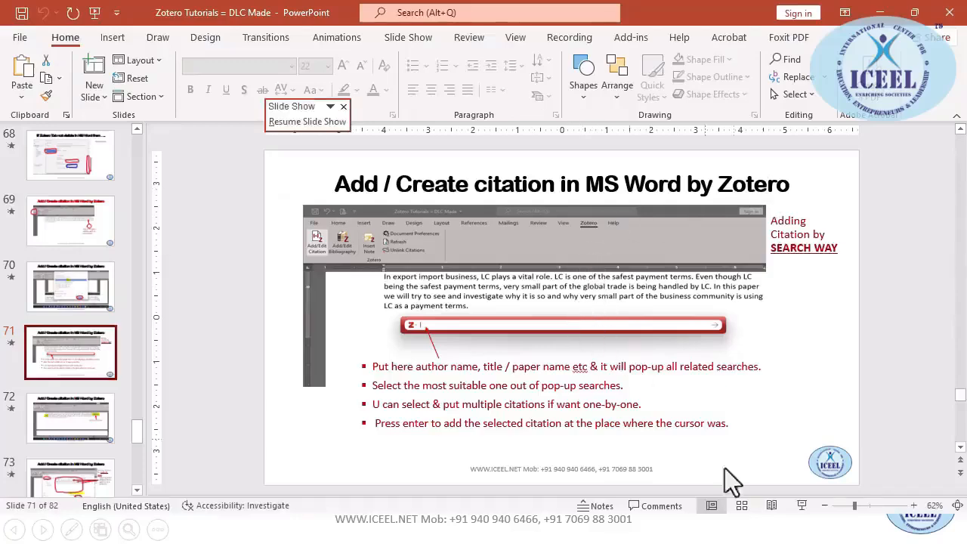
key(alt+Tab)
key(alt+Tab)
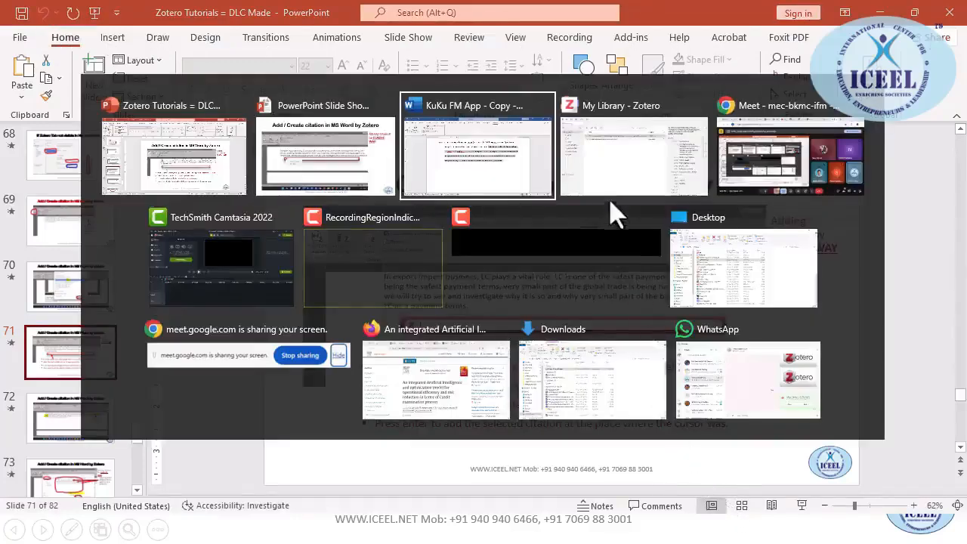
click(516, 151)
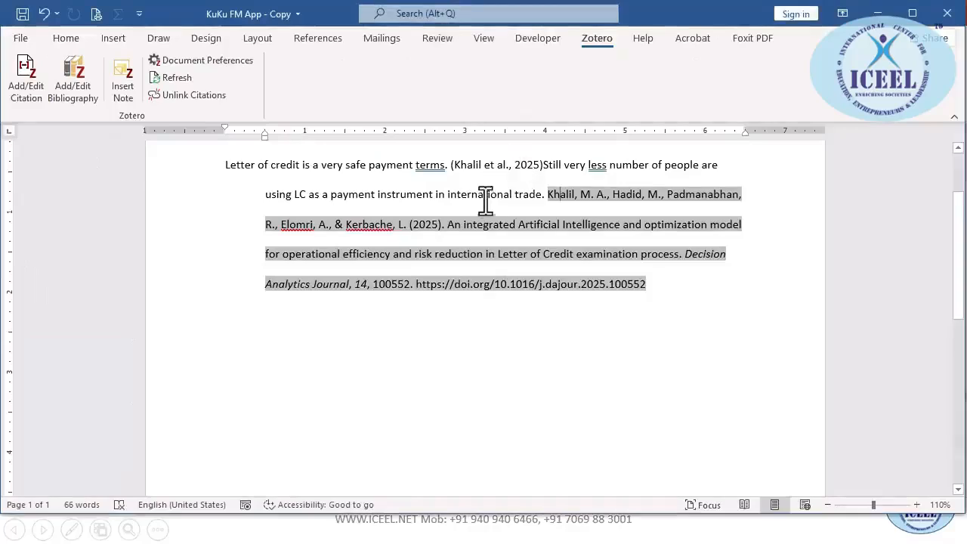
Paste a copy of the cited paragraph on the empty line below and delete its citation
click(502, 344)
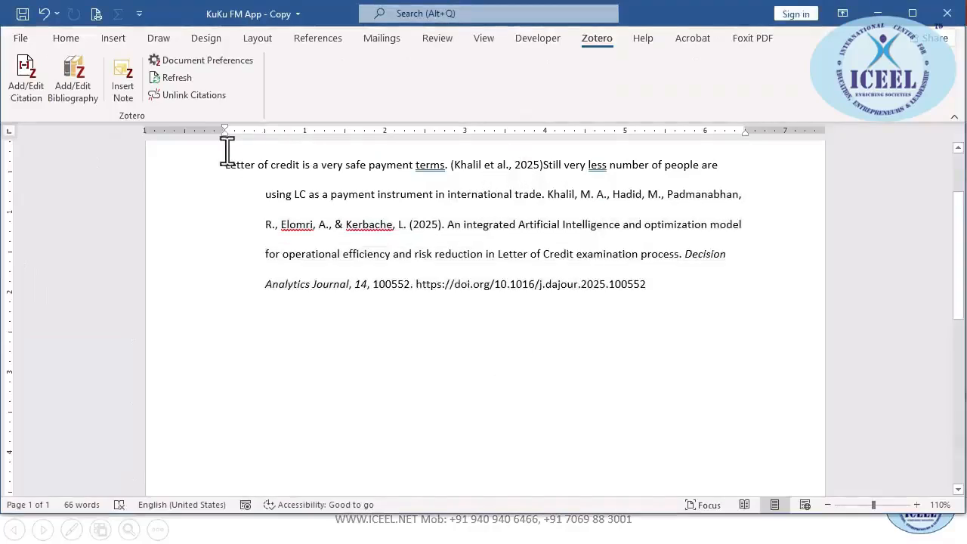
drag(226, 164, 548, 189)
key(ctrl+c)
click(360, 387)
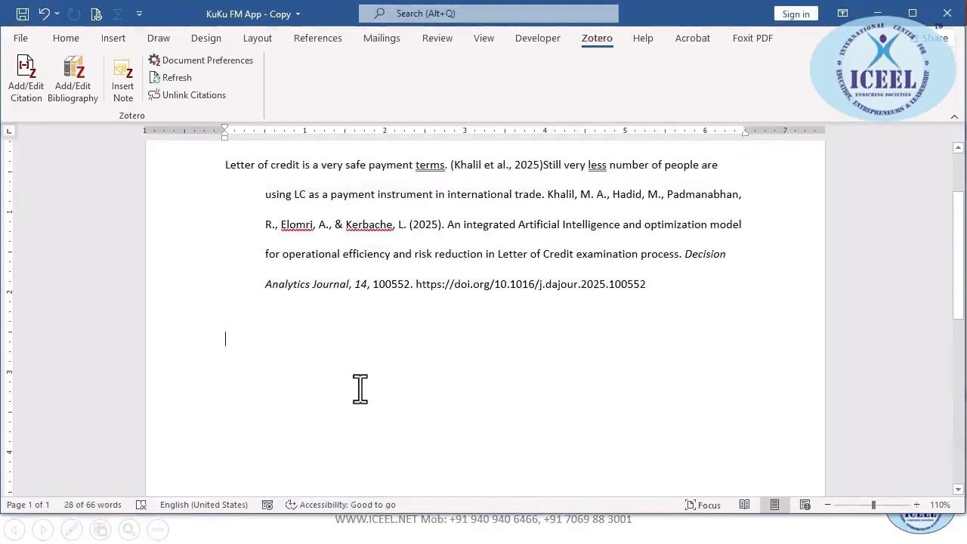
key(ctrl+v)
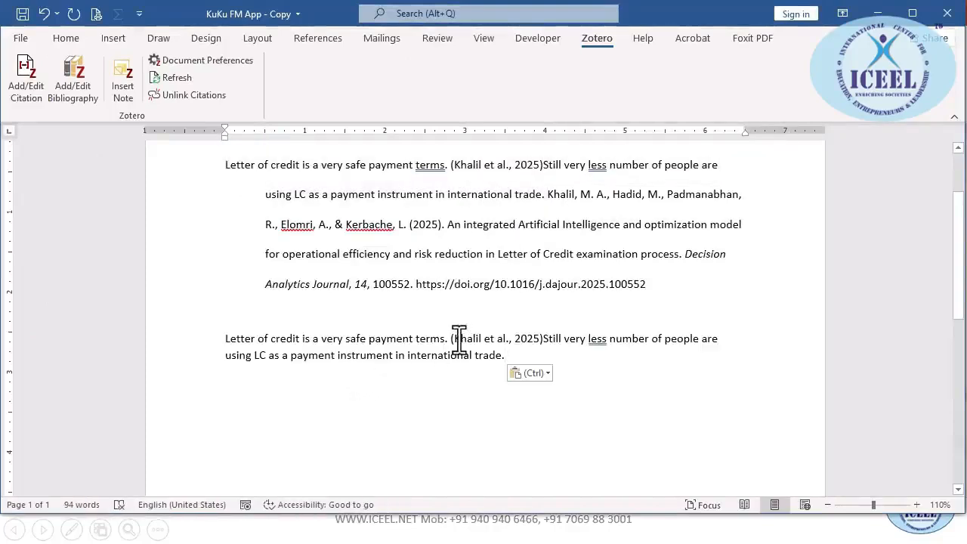
click(459, 338)
key(Delete)
key(Delete)
key(Delete)
key(Delete)
key(Delete)
key(Delete)
key(Delete)
key(Delete)
key(Delete)
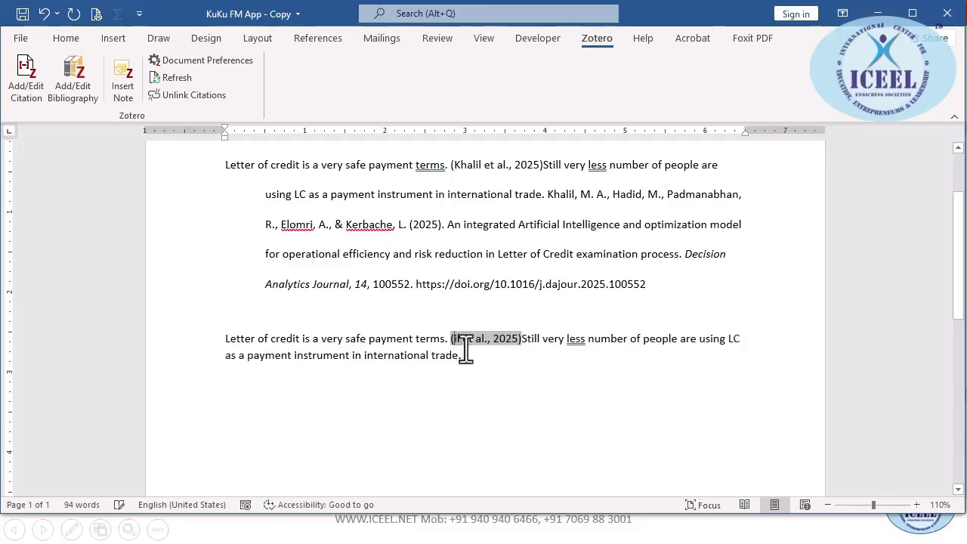
key(Delete)
key(Delete)
key(Delete)
key(Delete)
key(Delete)
key(Delete)
key(Delete)
key(Delete)
key(Delete)
key(Delete)
key(Delete)
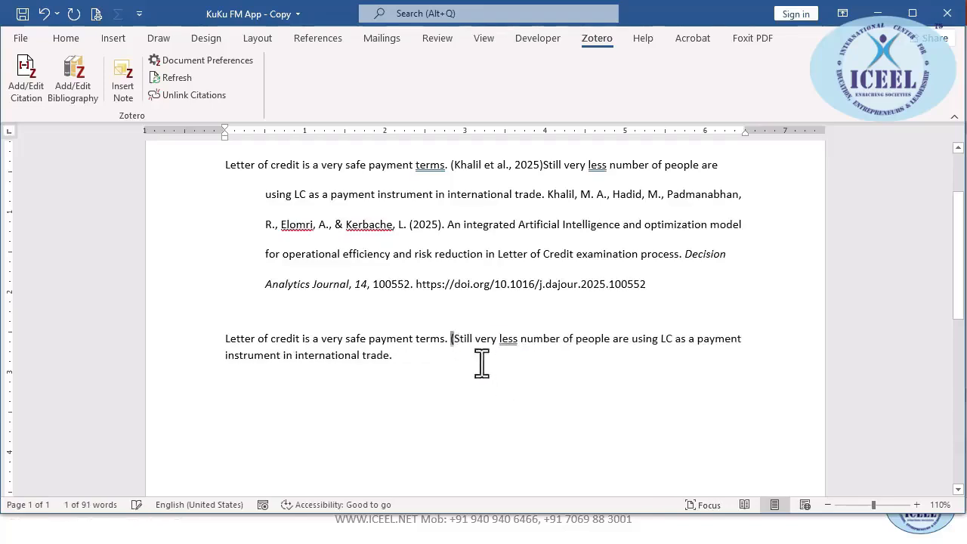
Add a separator line of plus signs (+++++++++++++++++) above the copied paragraph
click(241, 310)
key(Return)
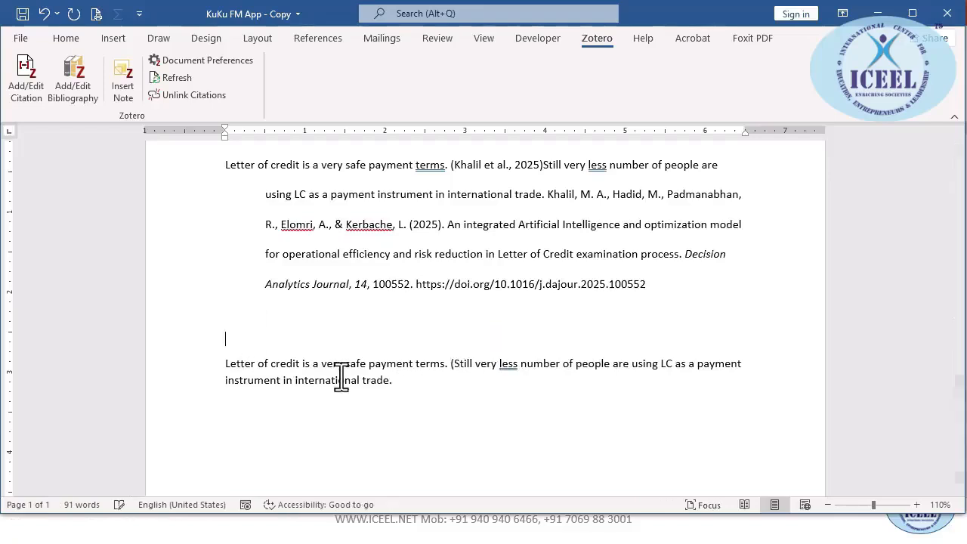
text(+++++++++++++++++)
key(Return)
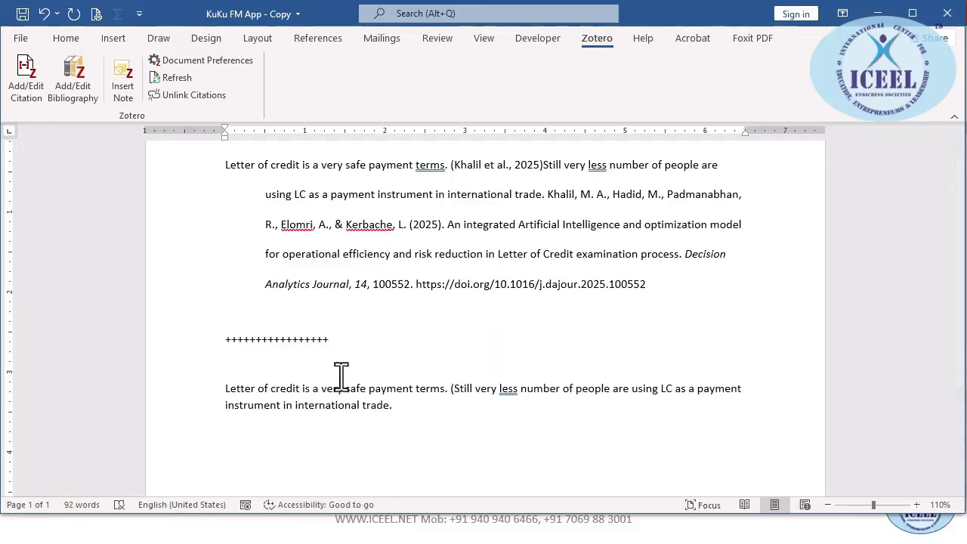
Delete the leftover opening bracket from the copied paragraph
click(452, 390)
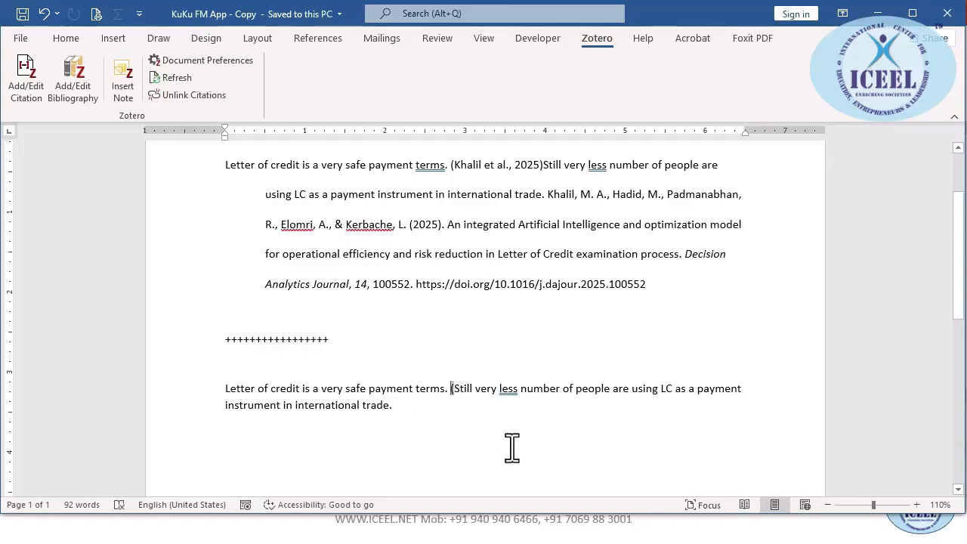
key(ctrl+z)
key(Delete)
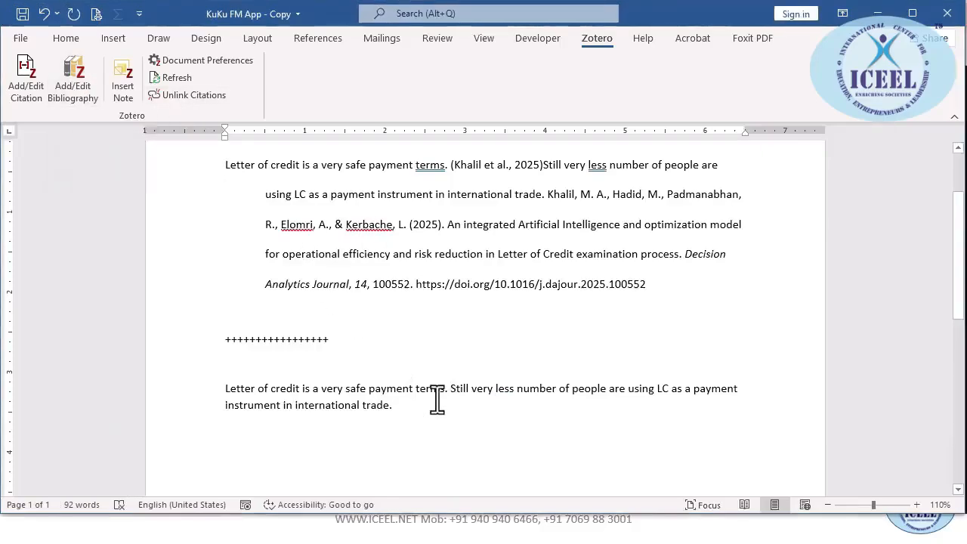
key(alt+Tab)
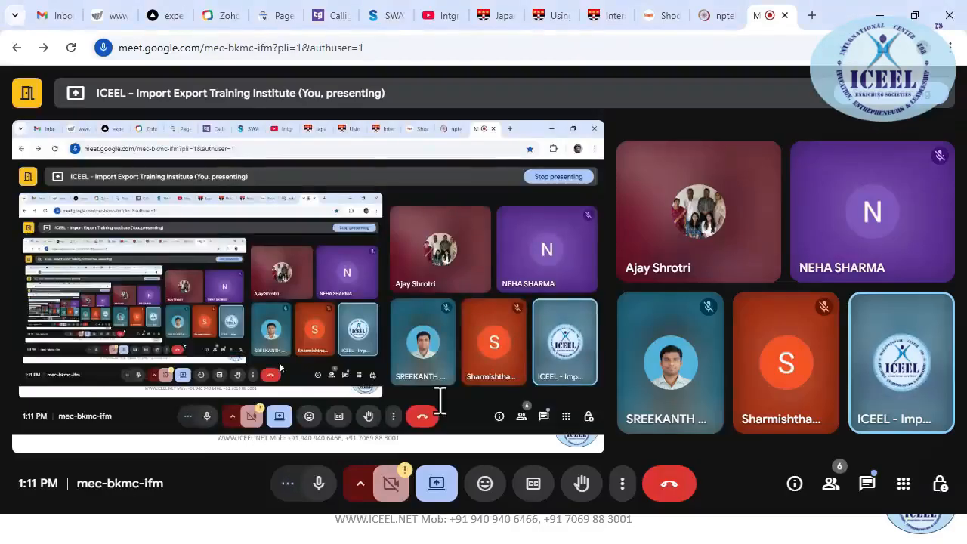
key(alt+Tab)
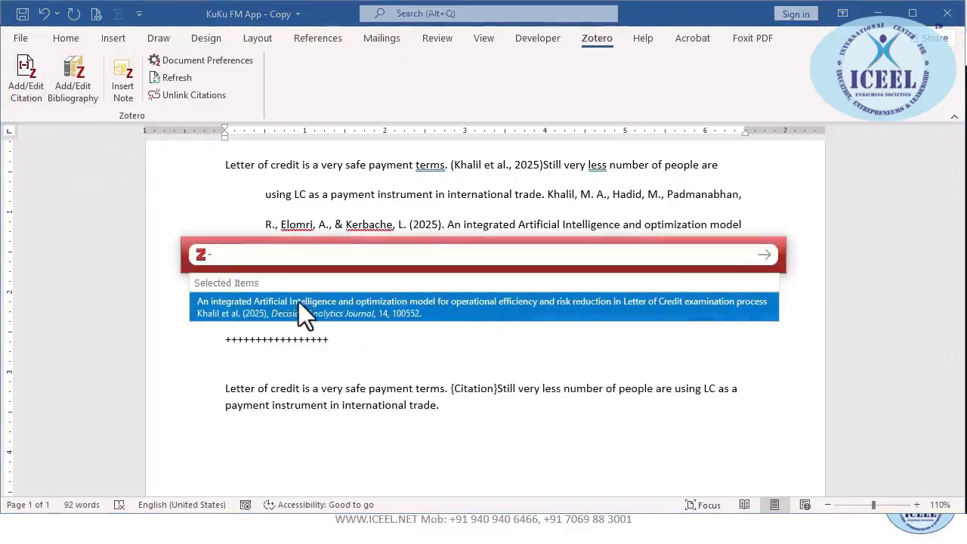
Switch Zotero's citation picker to Classic View, widened and moved left to show full titles
click(201, 255)
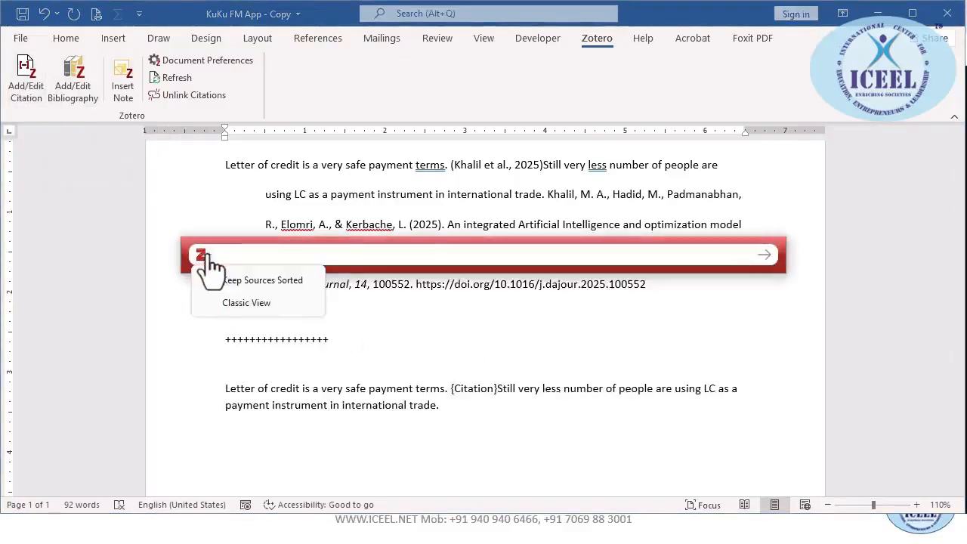
click(228, 310)
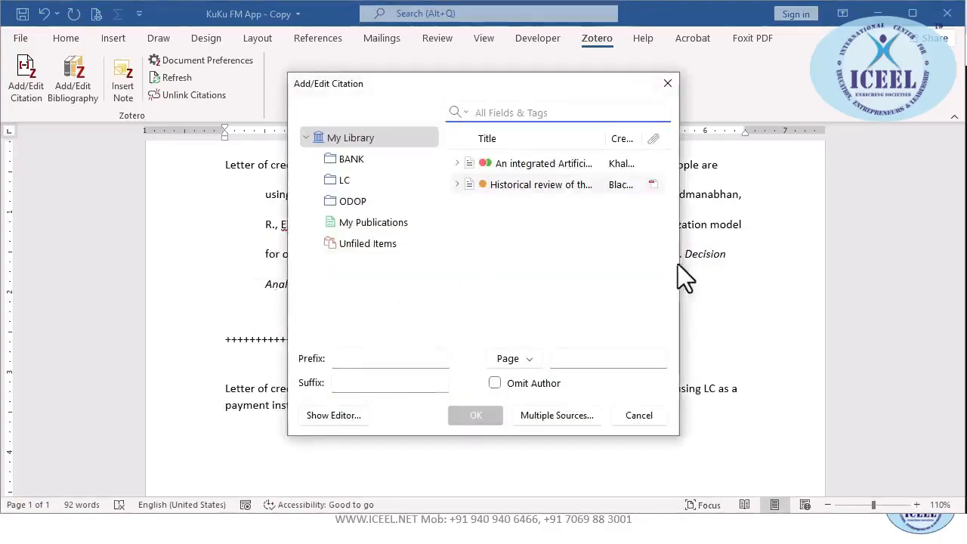
drag(679, 264, 914, 278)
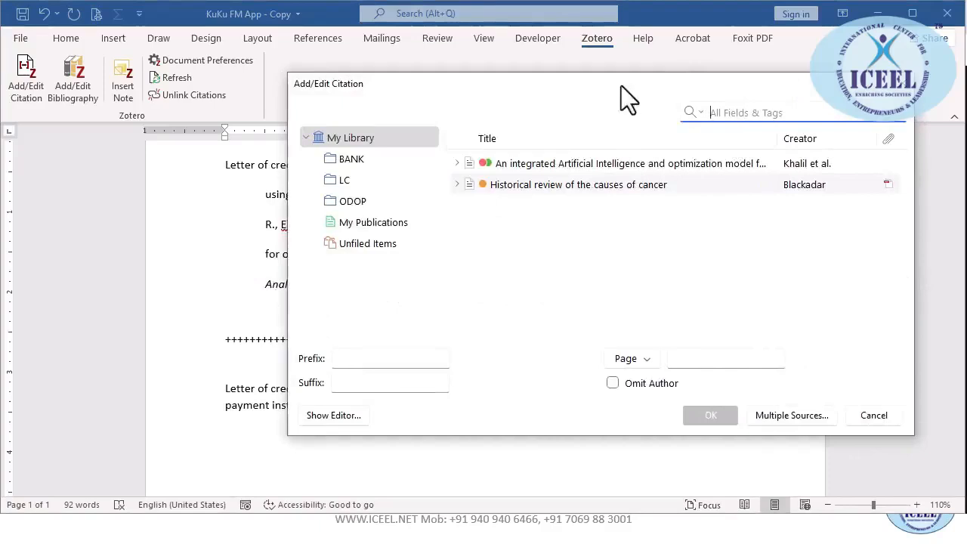
drag(621, 86, 437, 105)
Cite 'Historical review of the causes of cancer' at page 4, giving (Blackadar, 2016, p. 4)
click(327, 202)
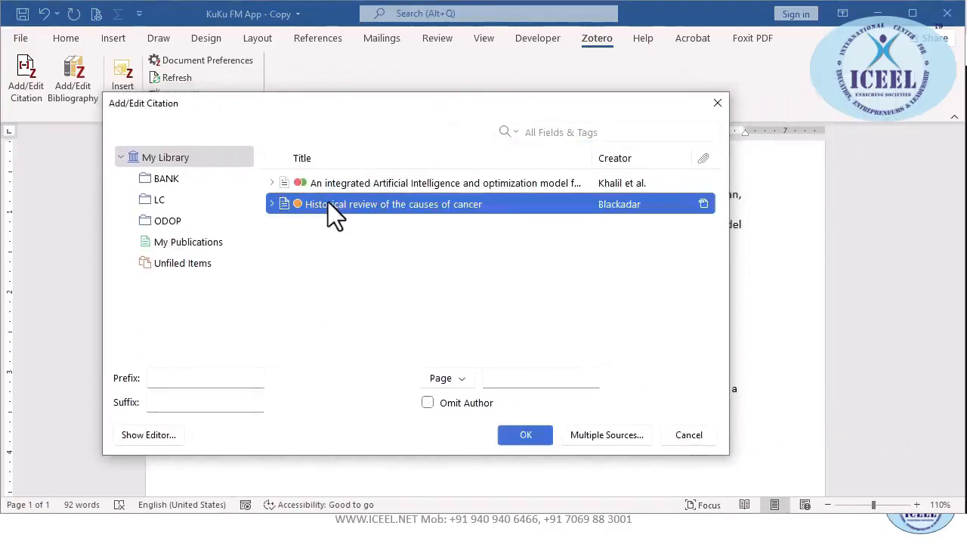
click(512, 385)
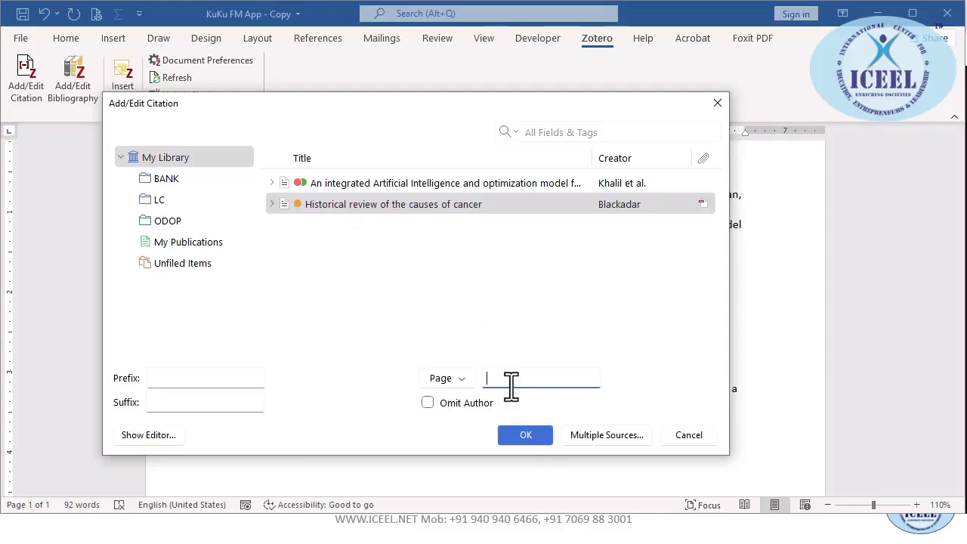
key(Return)
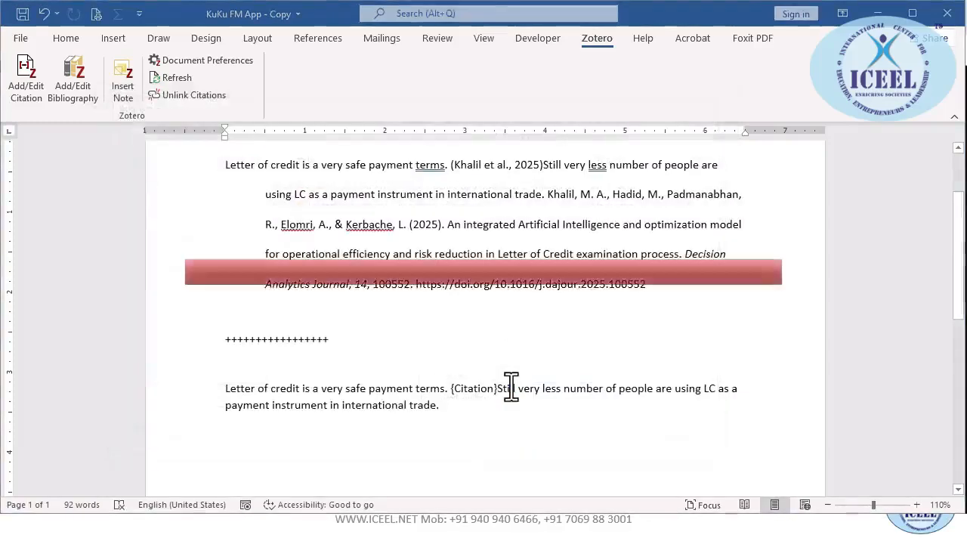
scroll(511, 386, down, 2)
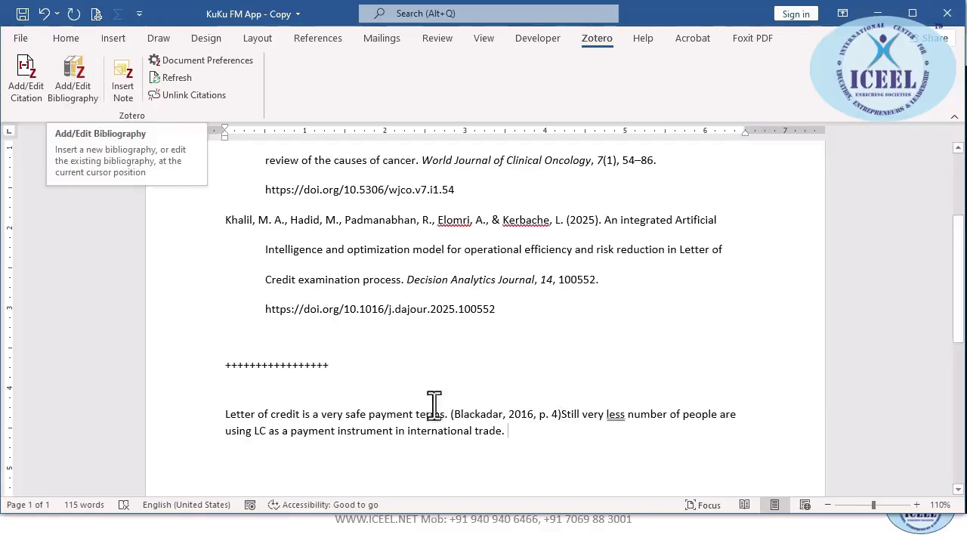
Check the Historical review entry in the bibliography editor and accept it
click(79, 86)
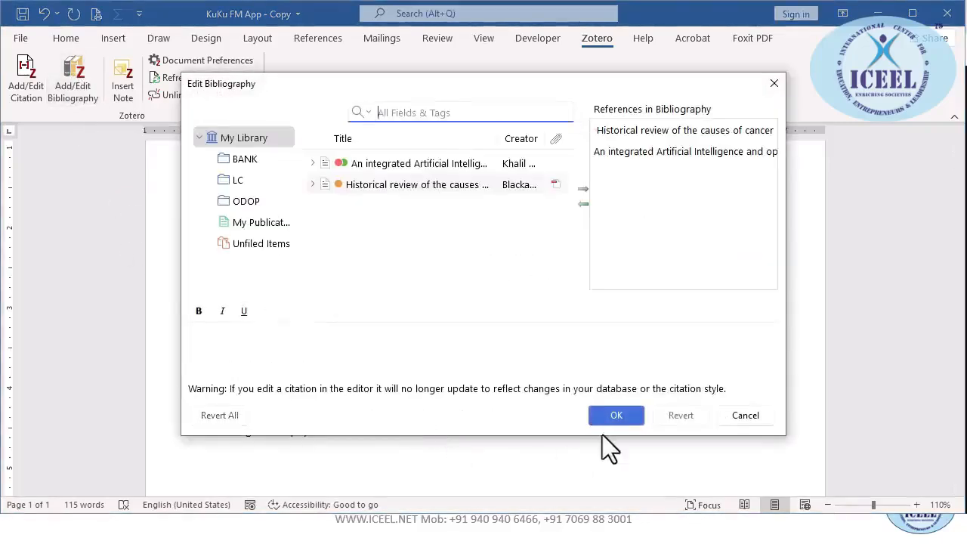
click(463, 188)
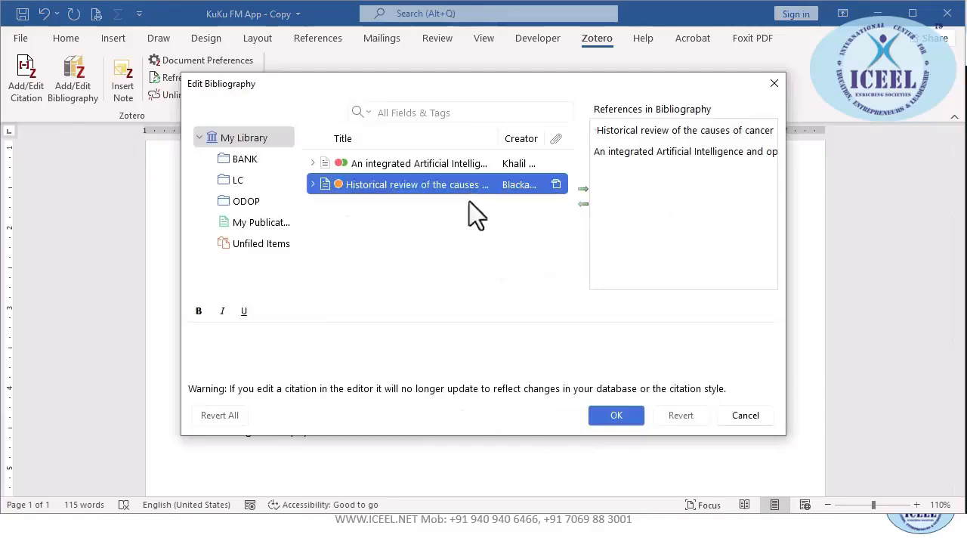
click(616, 414)
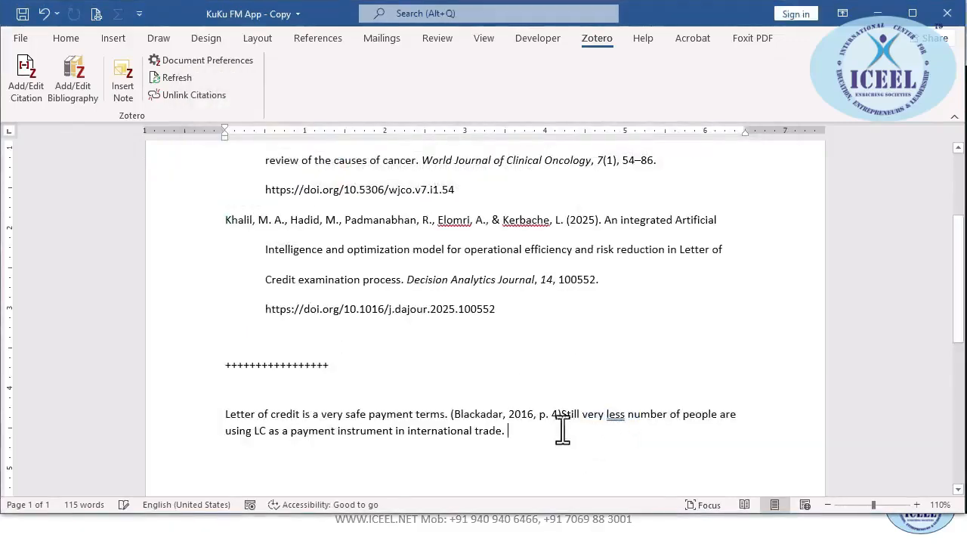
Recheck the bibliography from the Blackadar citation, then save the document with Ctrl+S
click(481, 414)
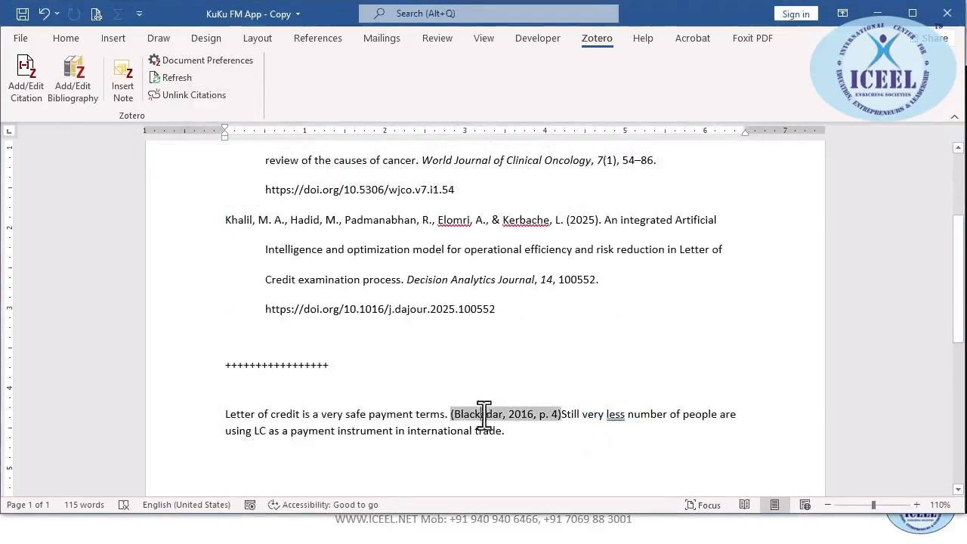
click(83, 79)
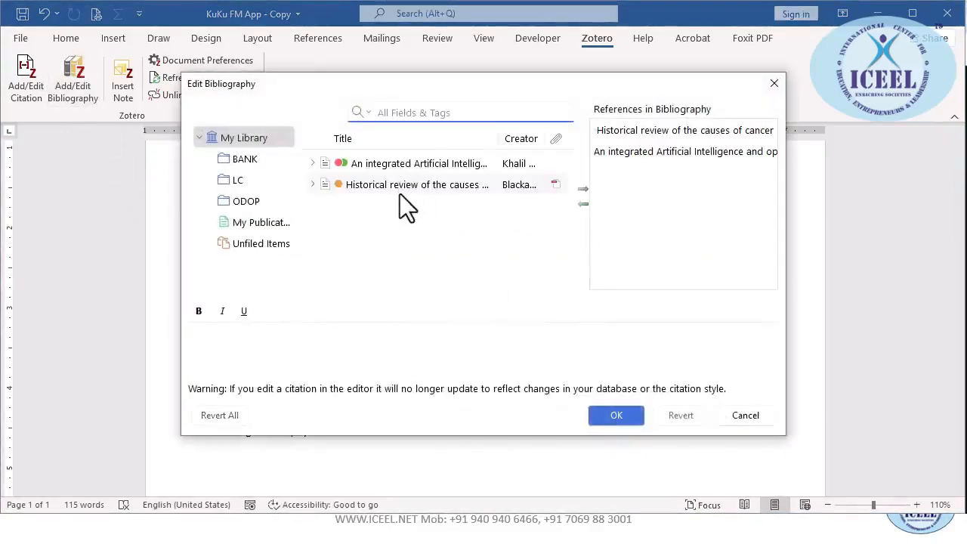
click(399, 189)
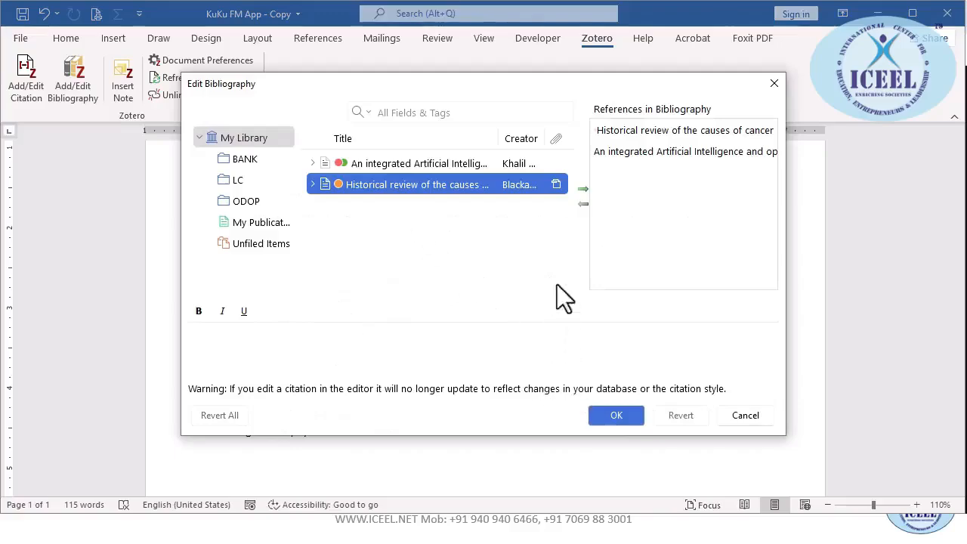
click(584, 191)
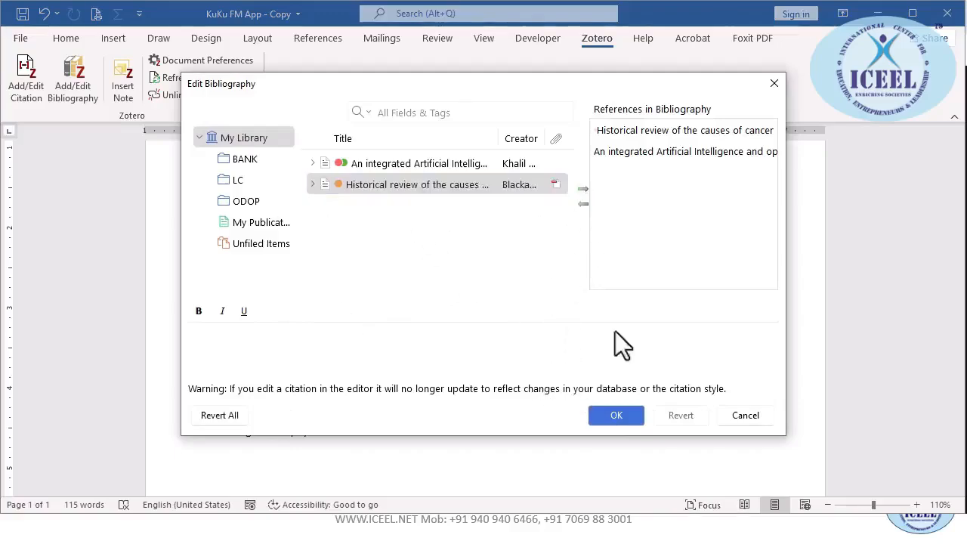
click(616, 416)
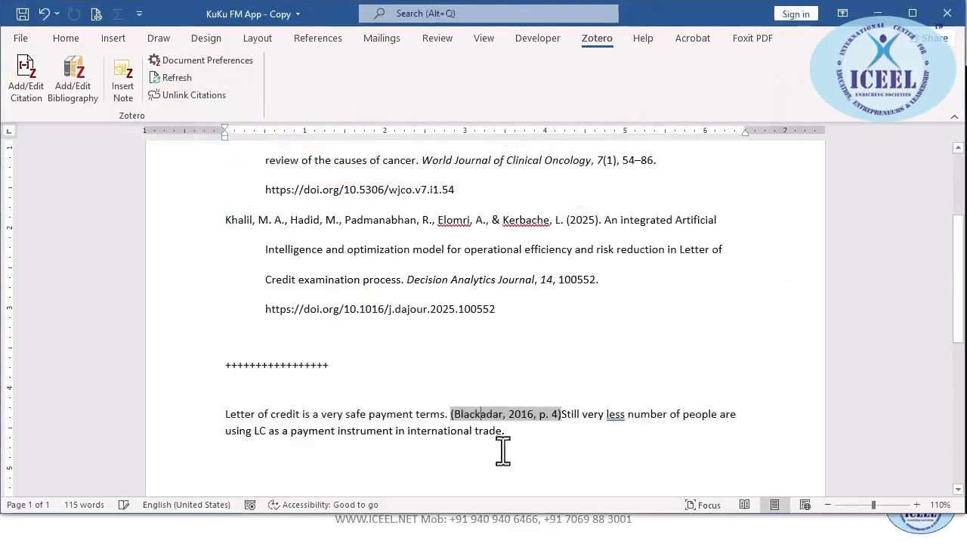
key(ctrl+s)
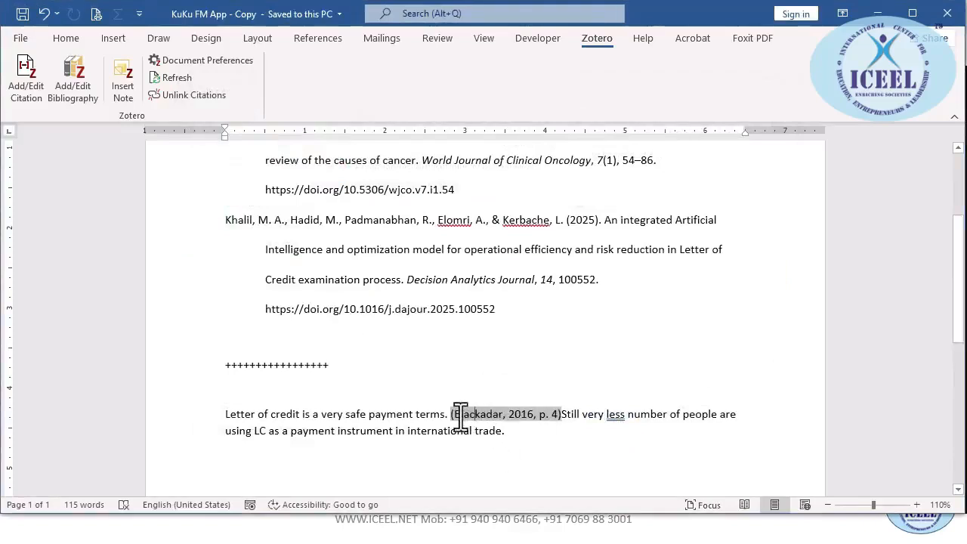
scroll(385, 310, up, 2)
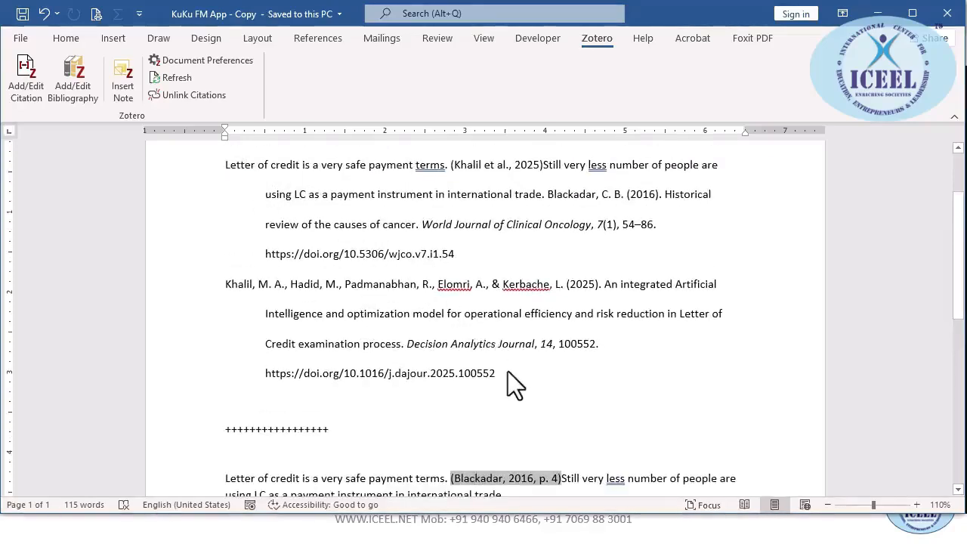
Switch between the Zotero library and other windows, returning to the Word document
key(alt)
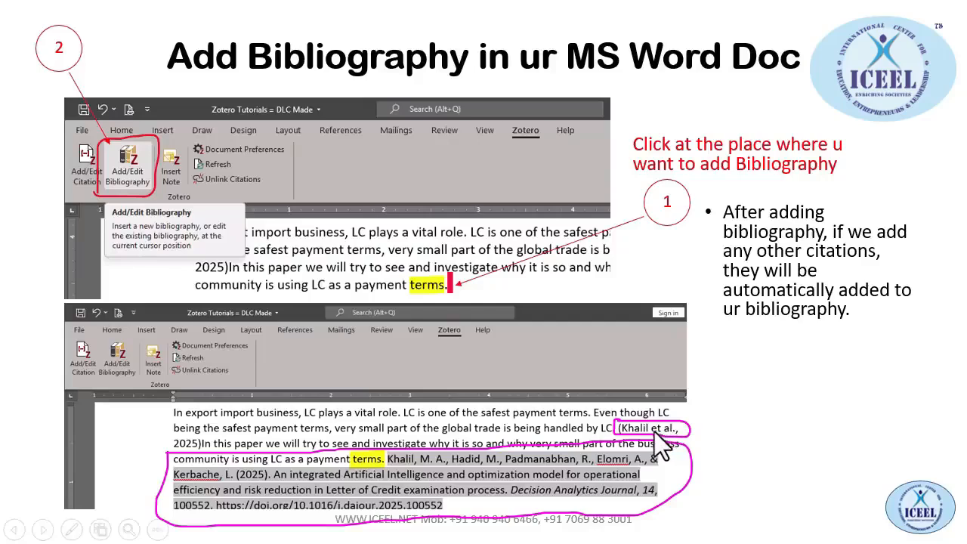
key(alt+Tab)
key(alt+Tab)
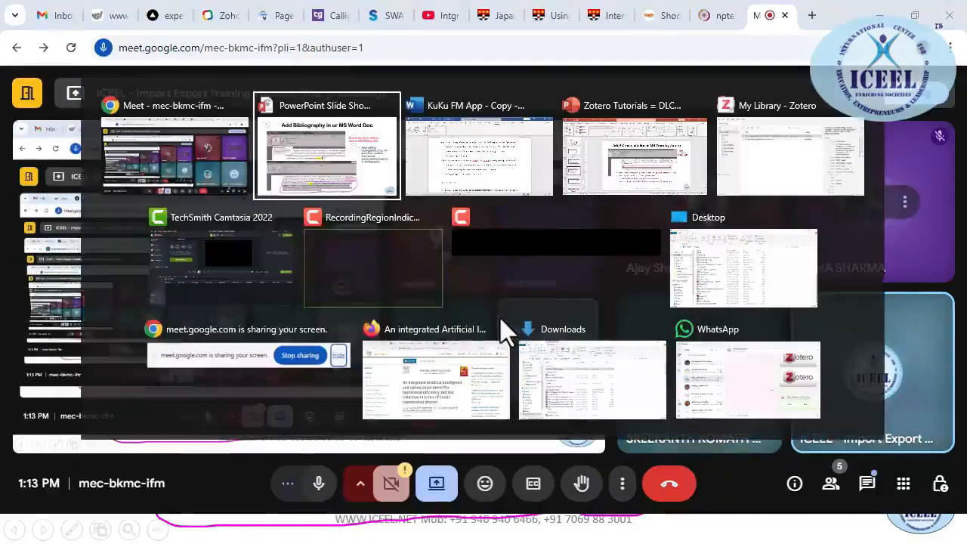
click(778, 158)
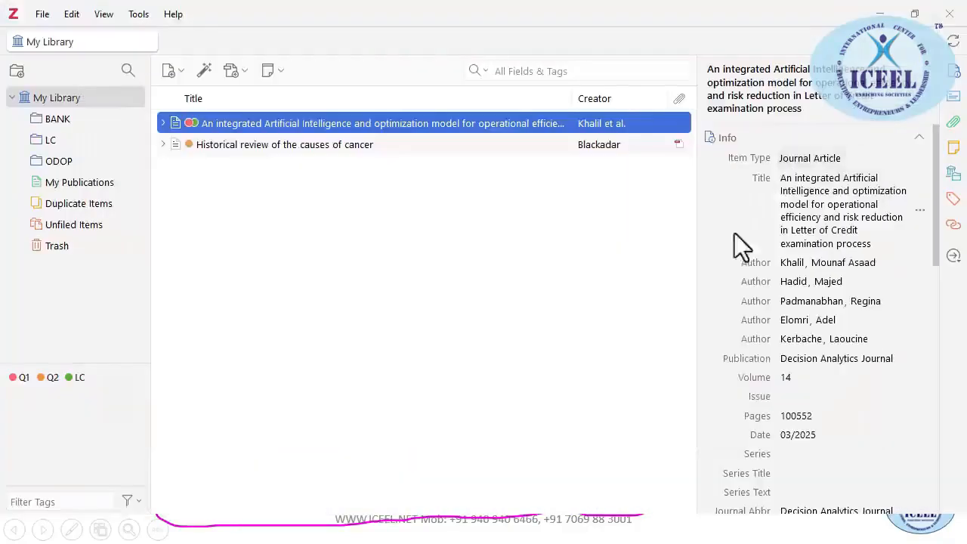
key(alt+Tab)
click(602, 167)
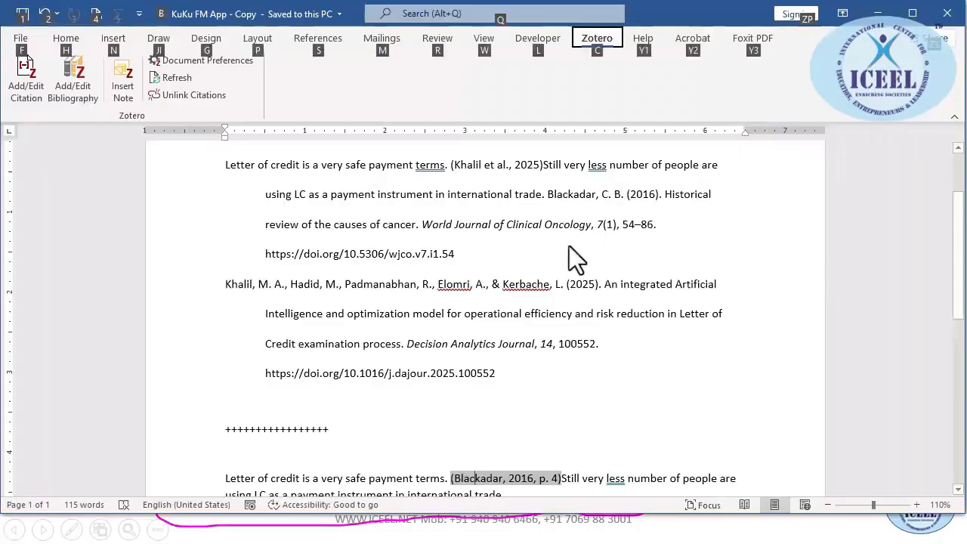
Reopen the (Khalil et al., 2025) citation for editing and close it unchanged
click(486, 229)
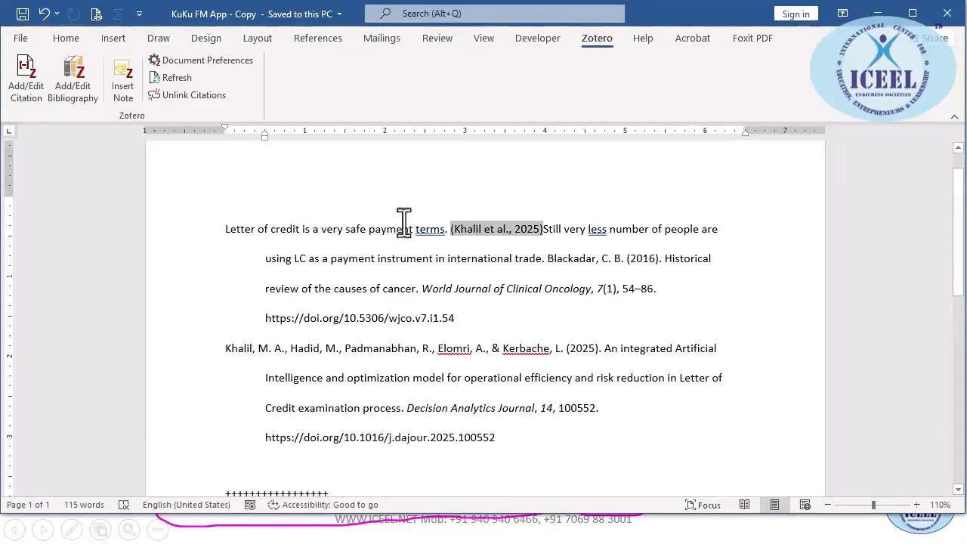
click(26, 87)
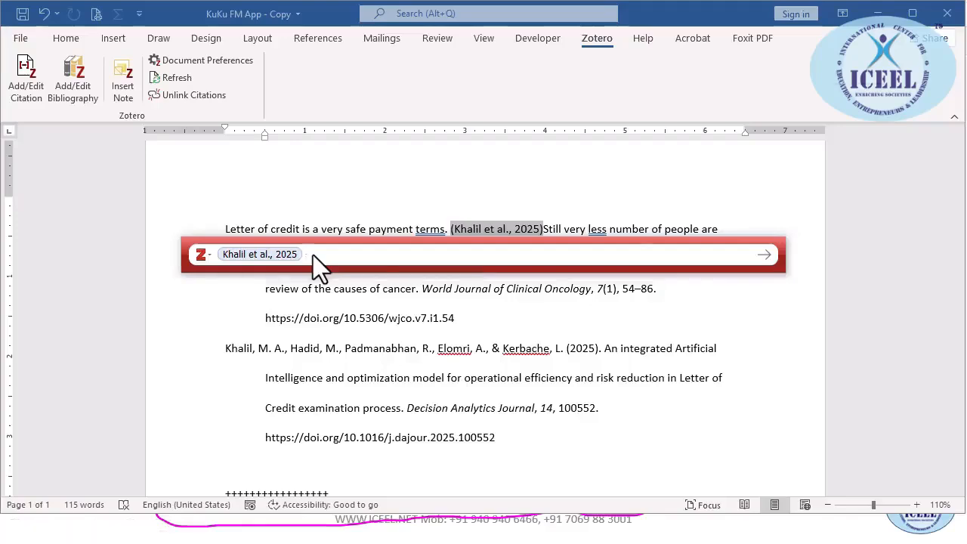
key(alt+Tab)
key(alt+Tab)
key(alt+Tab)
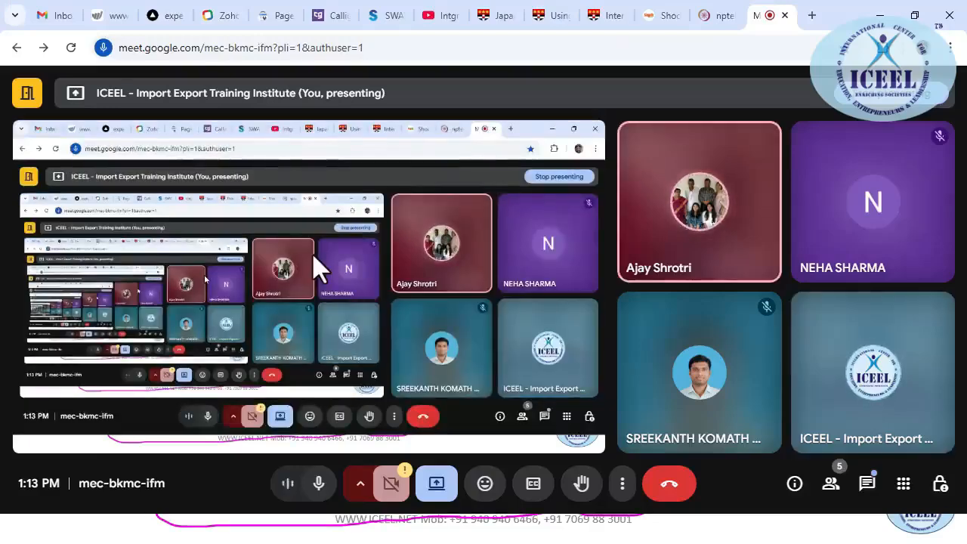
key(alt+Tab)
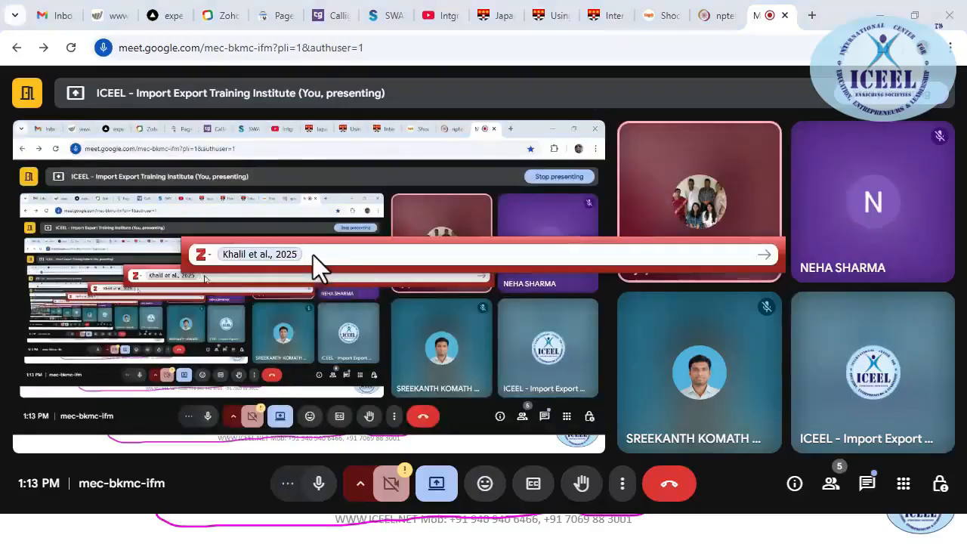
key(alt+Tab)
key(alt+Tab)
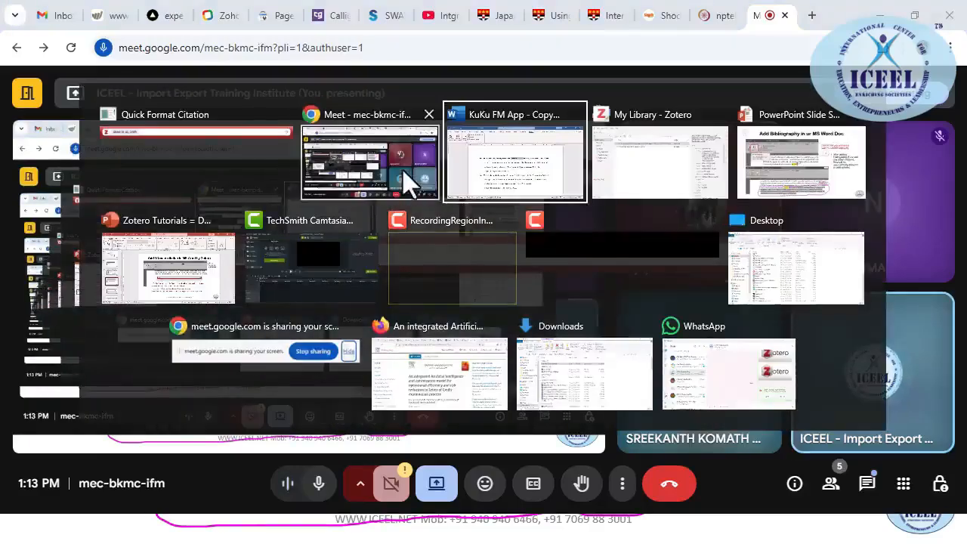
key(Return)
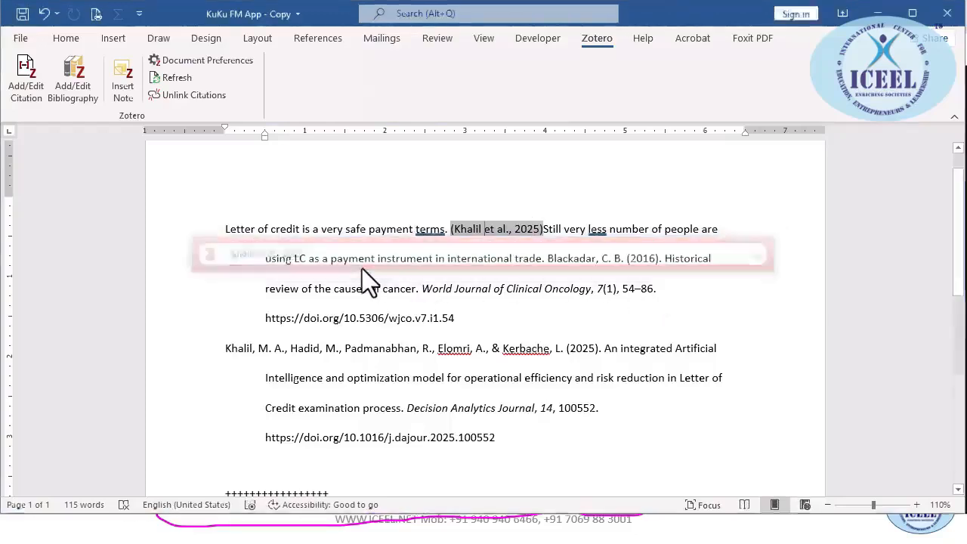
scroll(476, 388, down, 5)
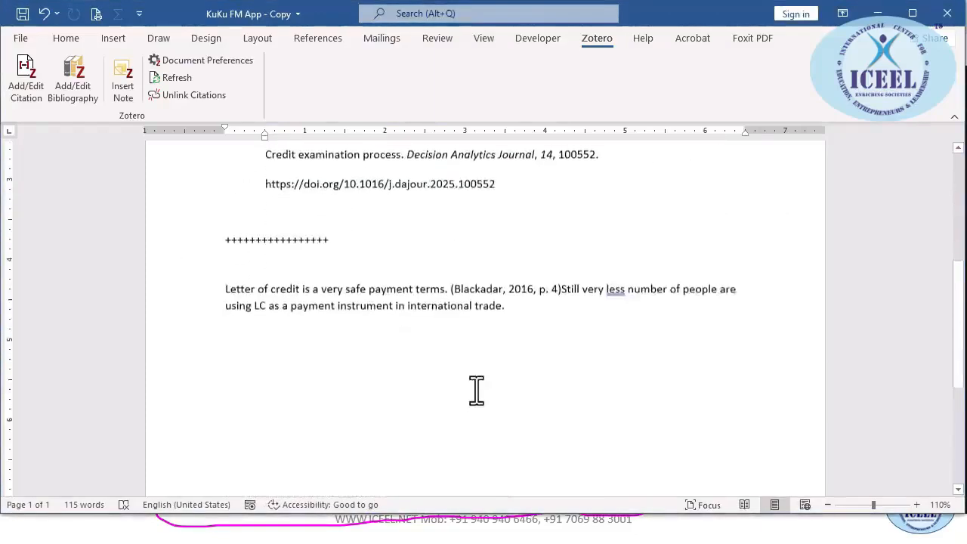
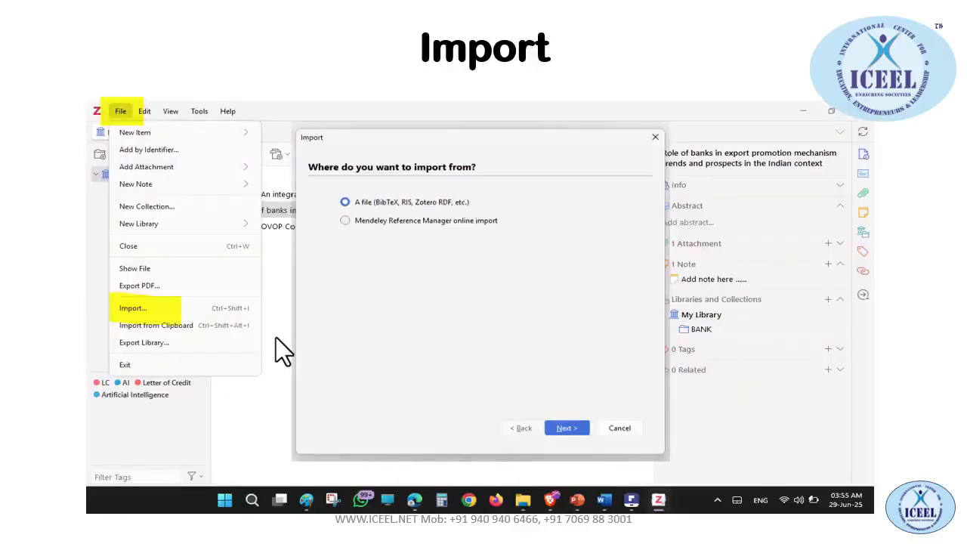
Switch from the PowerPoint slideshow to the My Library - Zotero window
key(alt+Tab)
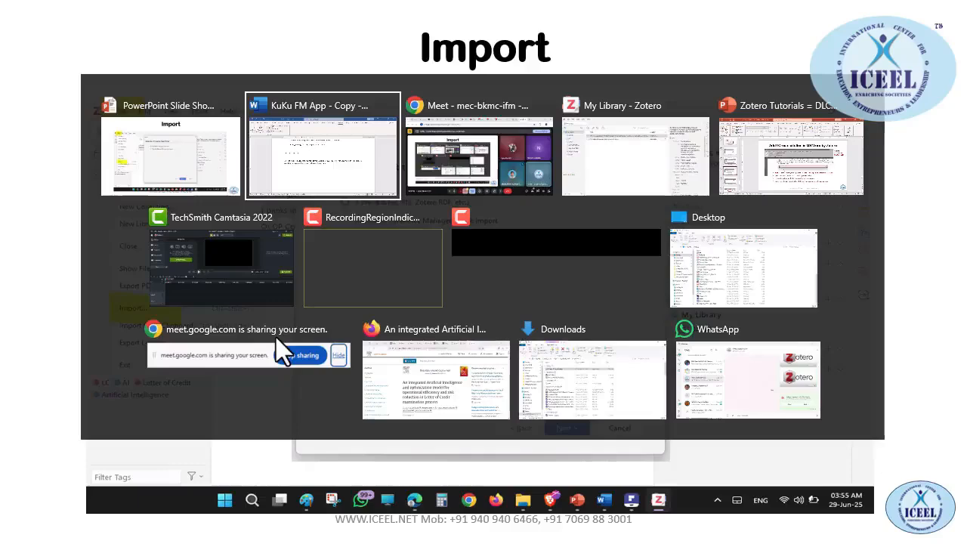
key(alt+Tab)
key(alt+Tab)
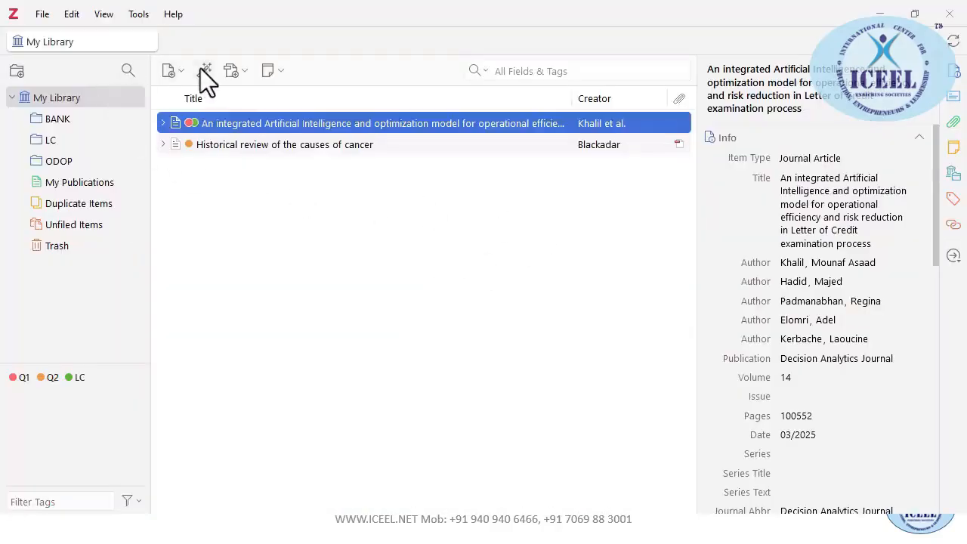
Review the new-item types and Zotero's Export settings for Quick Copy, then close Settings
click(184, 70)
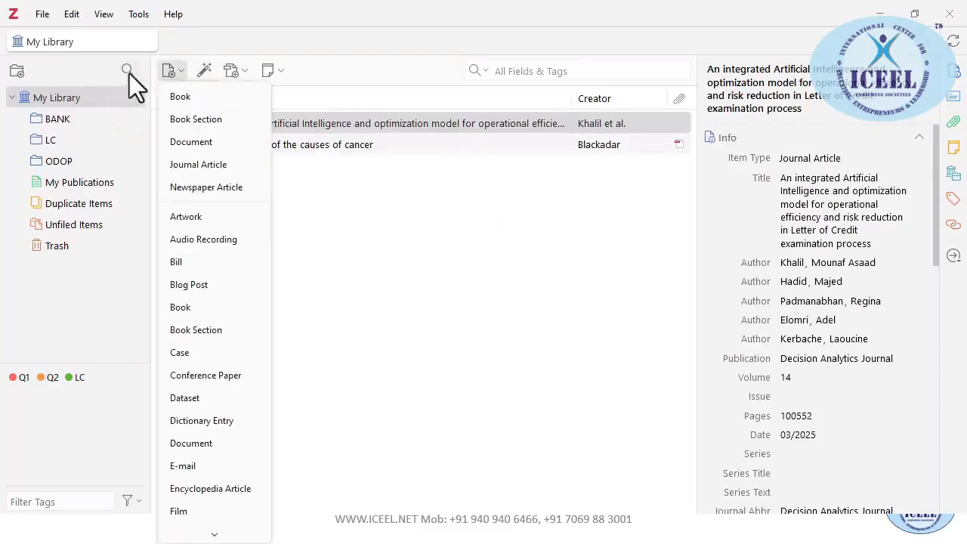
click(67, 15)
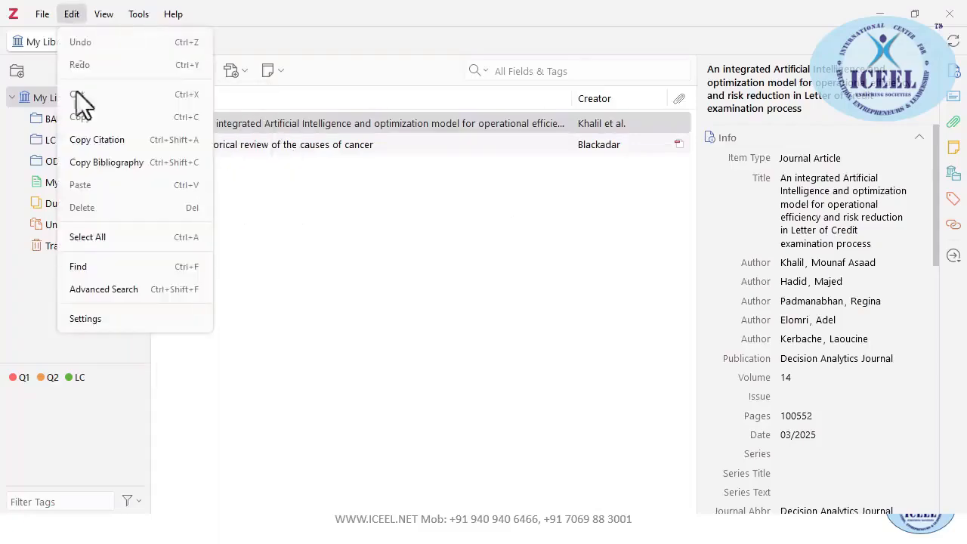
click(102, 326)
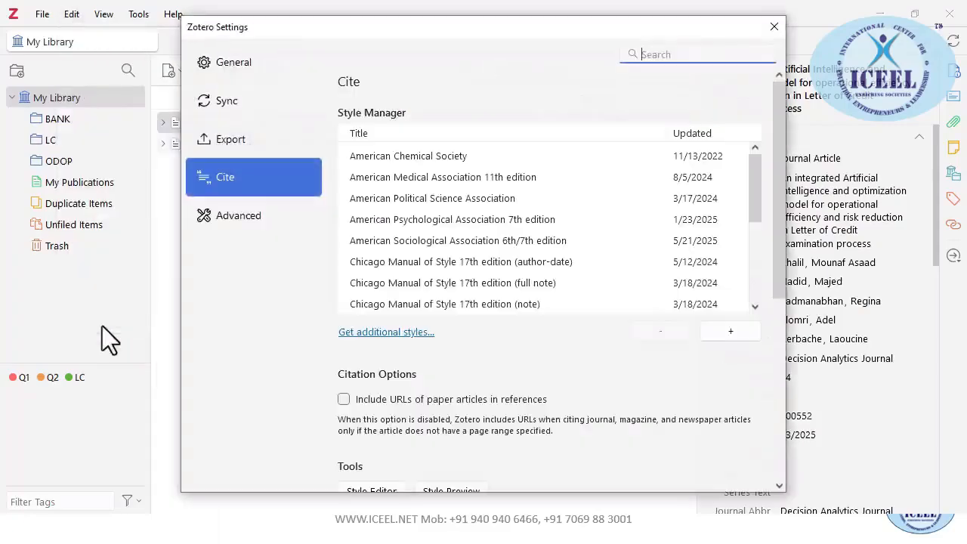
click(236, 219)
click(238, 144)
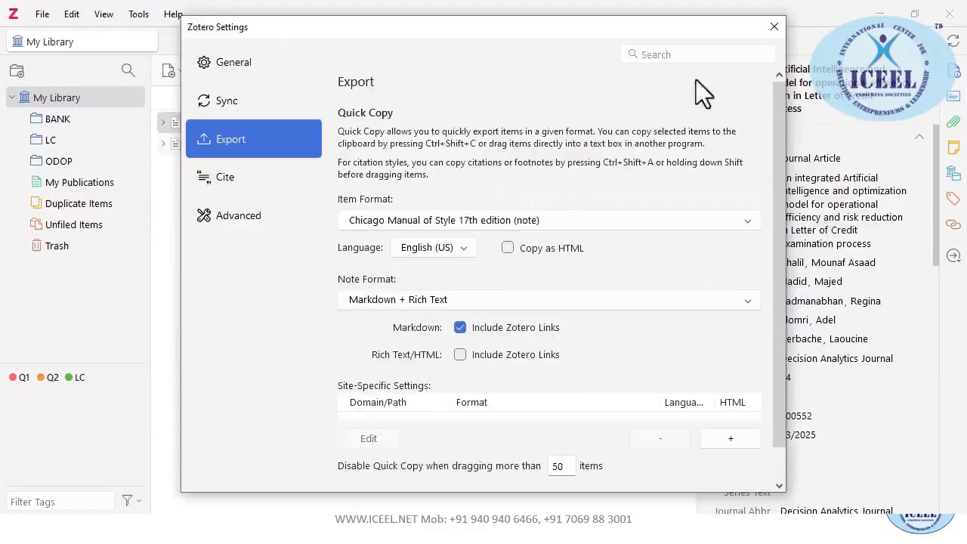
click(771, 26)
Show the Import slide in the slideshow, then return to Zotero's File menu
key(alt+Tab)
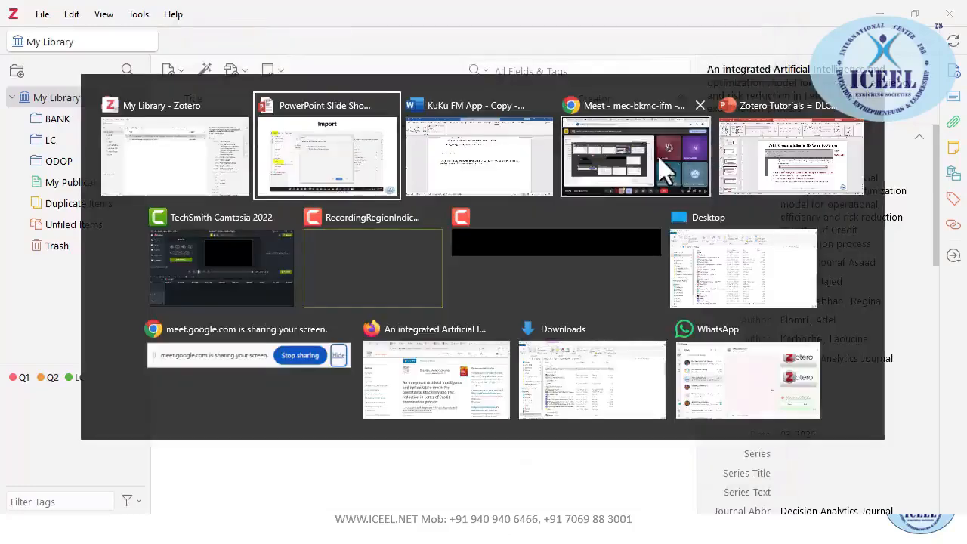
key(alt+Tab)
key(alt+Tab)
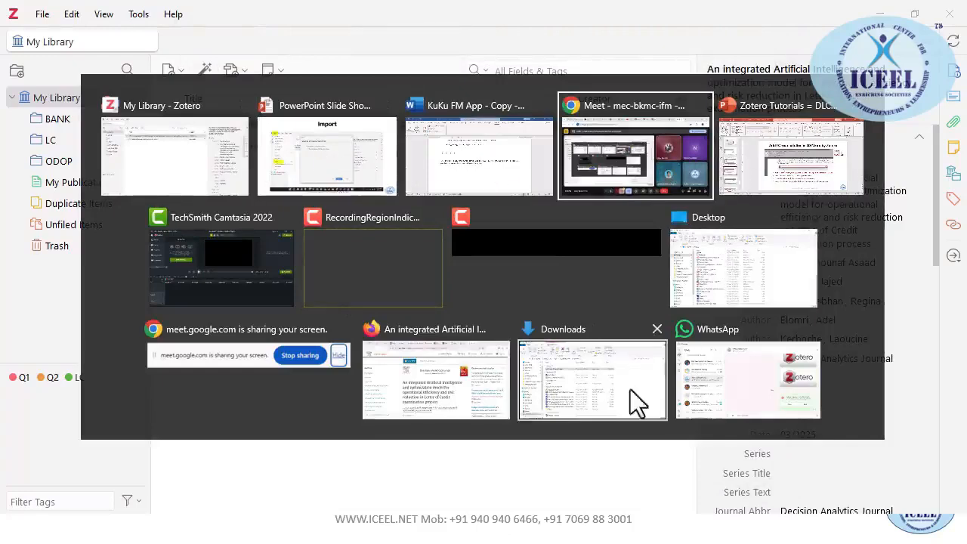
click(379, 145)
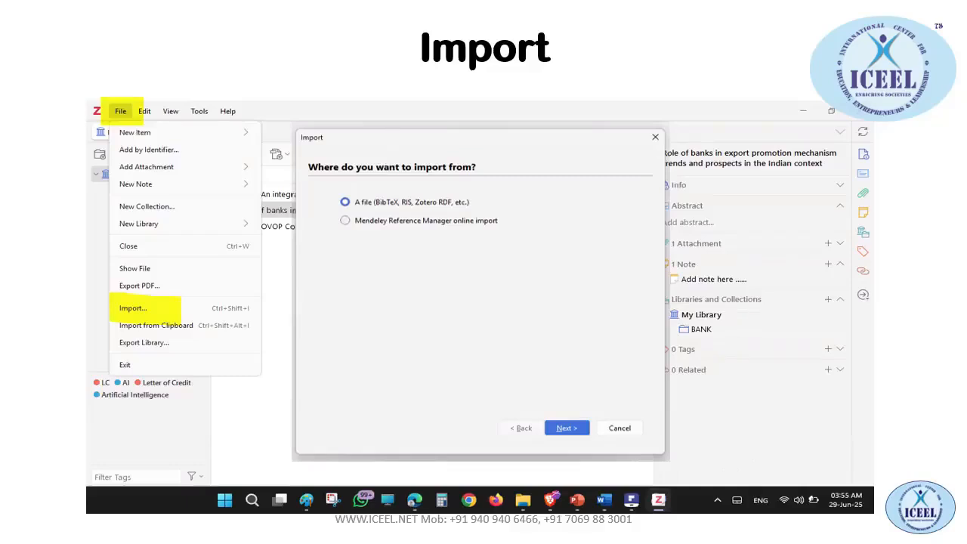
key(alt+Tab)
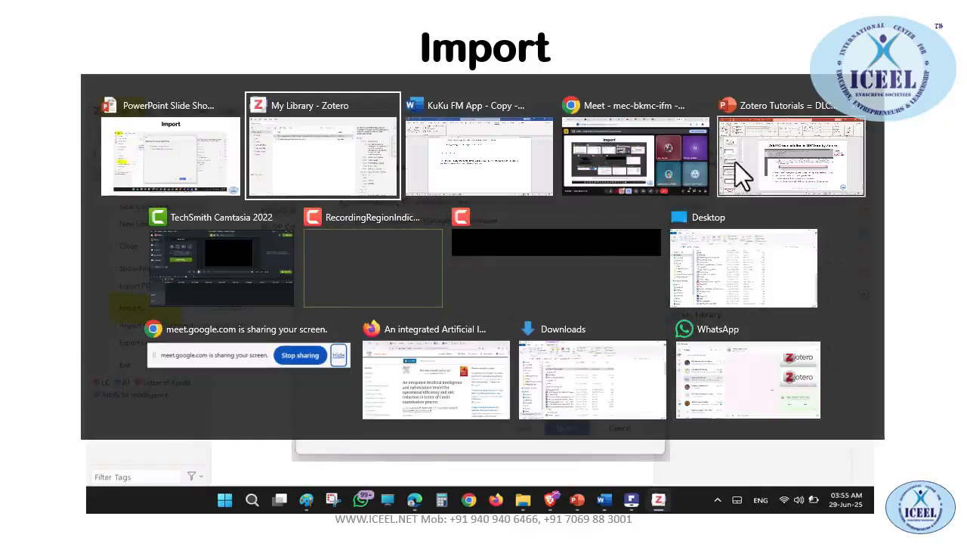
click(298, 155)
click(115, 82)
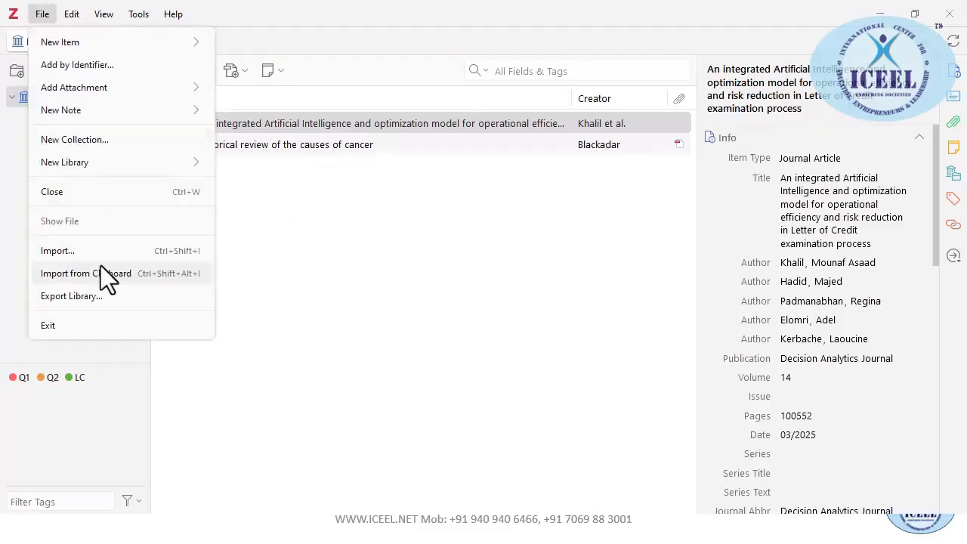
Export the library as BibTeX with files and journal abbreviations included, then close the export options
click(94, 295)
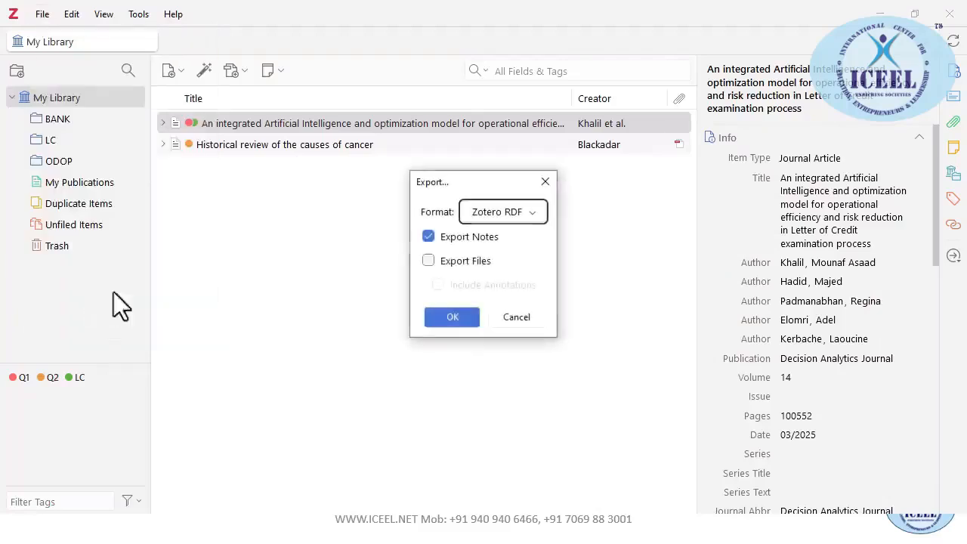
click(533, 216)
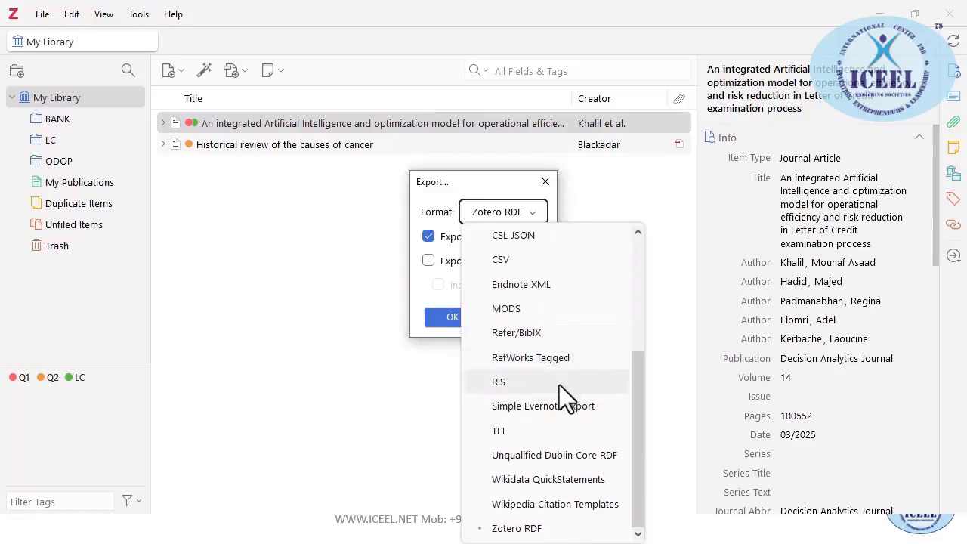
scroll(559, 384, up, 3)
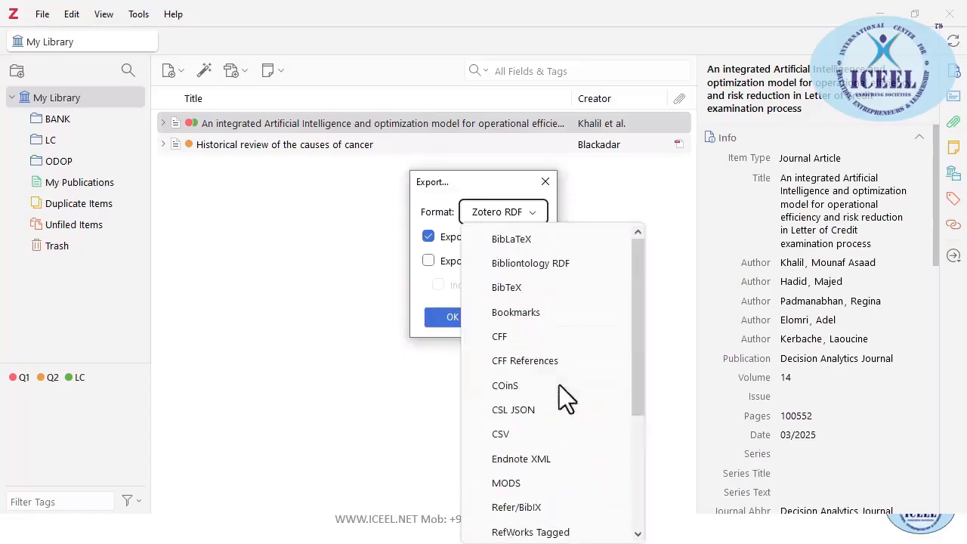
click(519, 287)
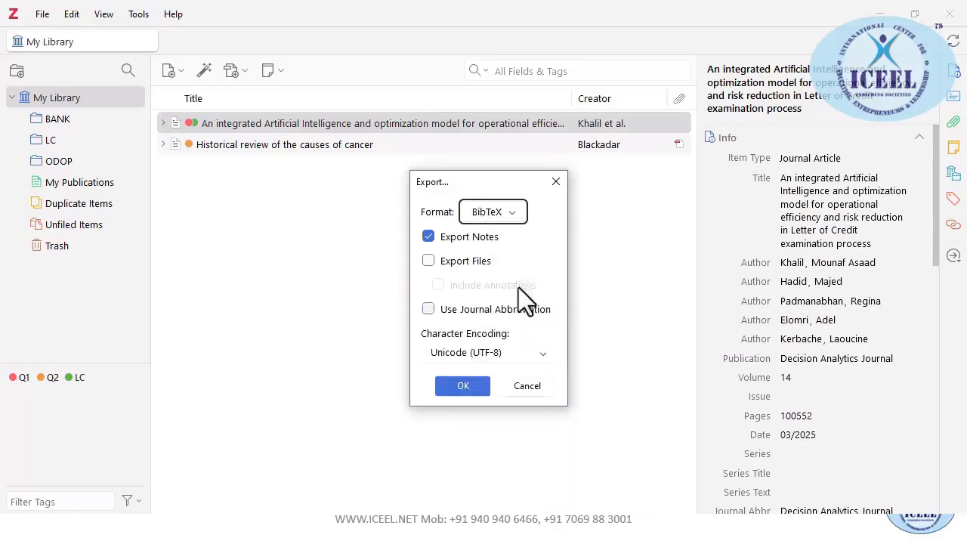
click(428, 262)
click(428, 308)
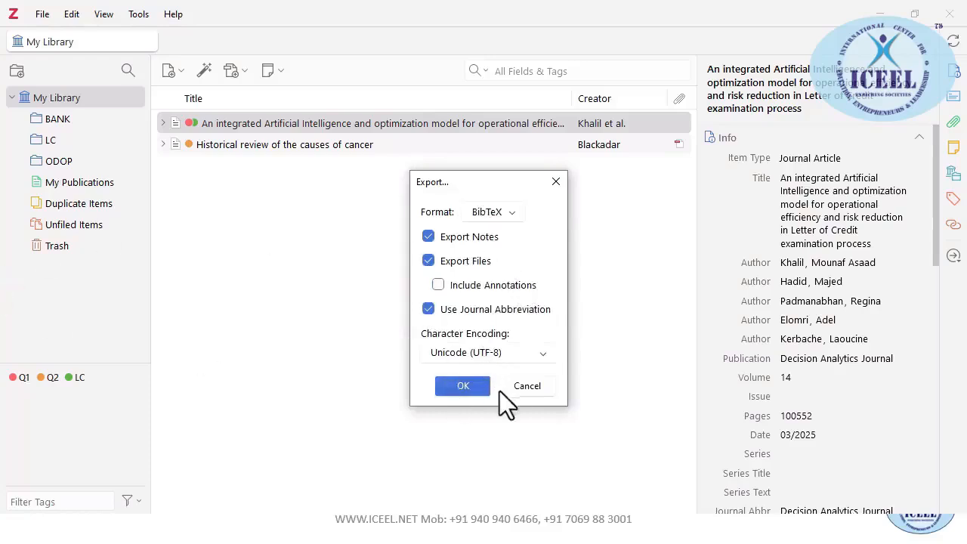
key(Return)
click(47, 17)
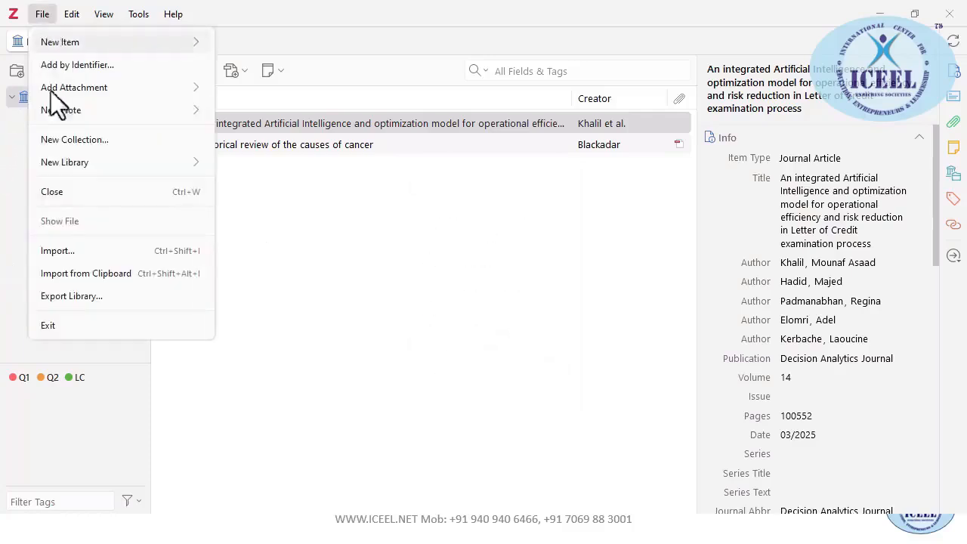
click(73, 252)
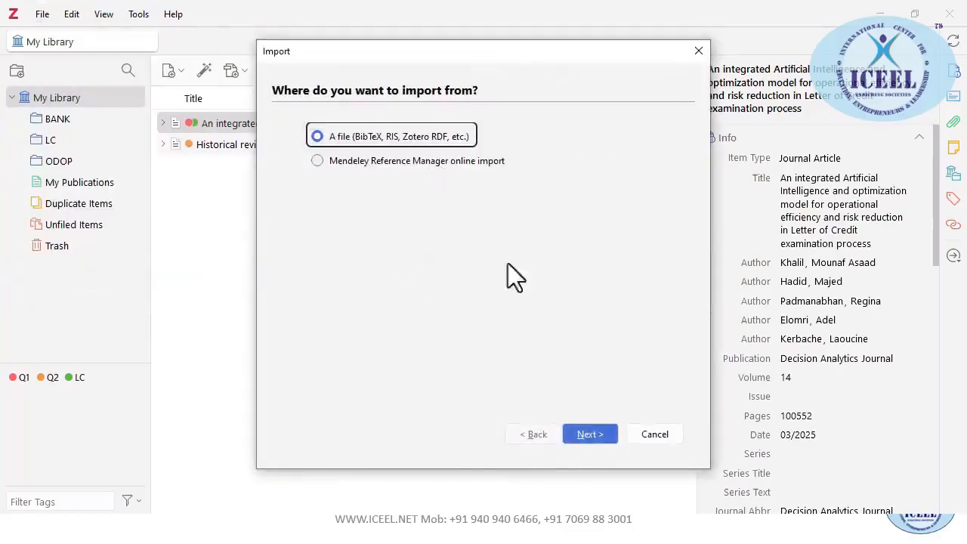
click(590, 434)
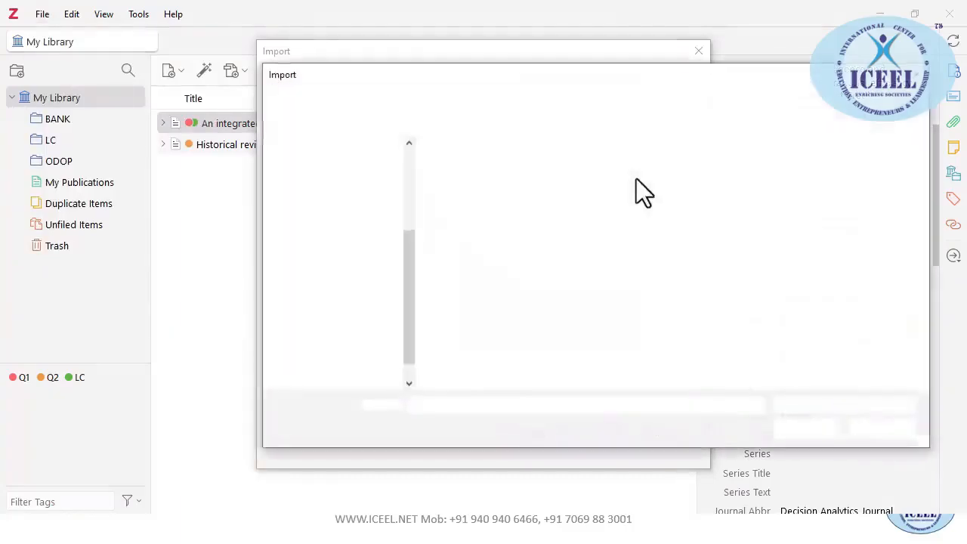
click(882, 428)
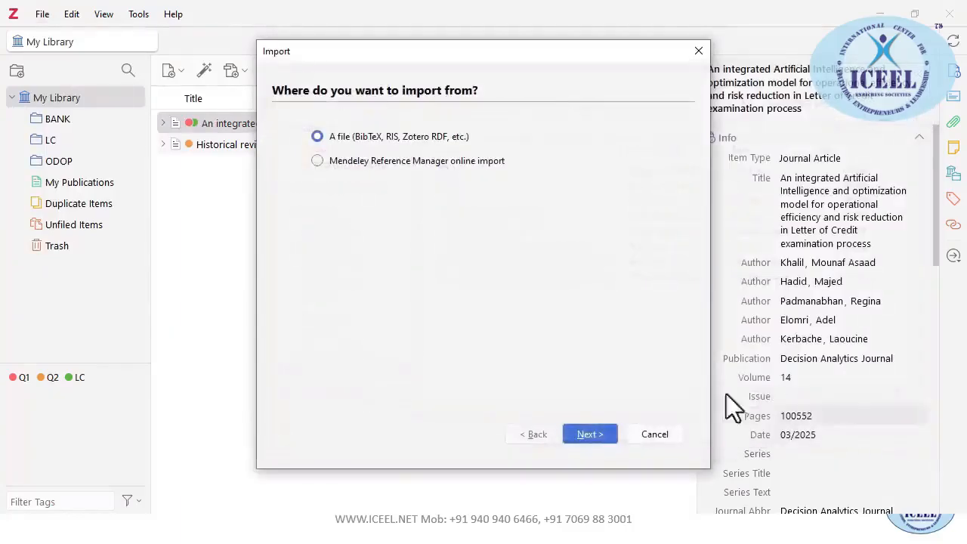
click(665, 435)
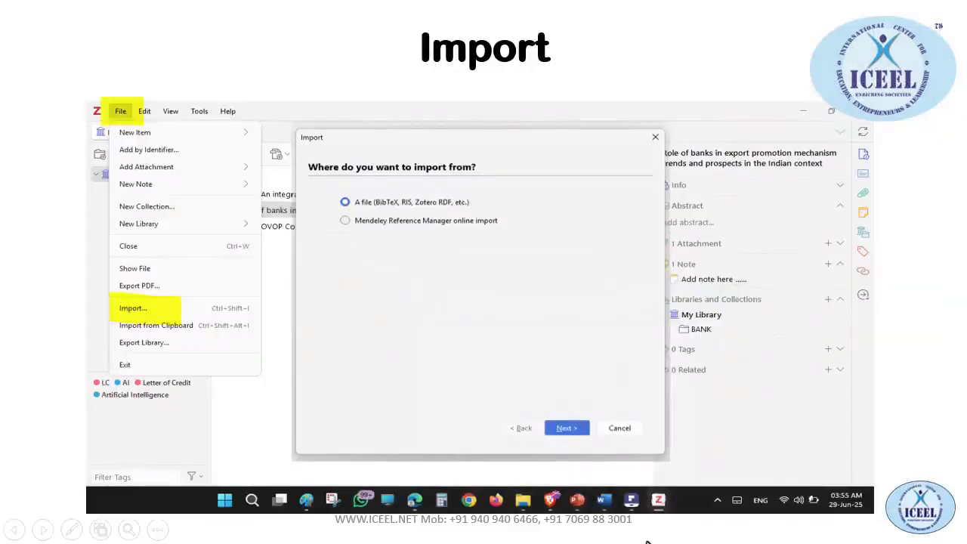
Advance the slideshow to the Thank You slide and return to the KuKu FM App - Copy document
click(644, 524)
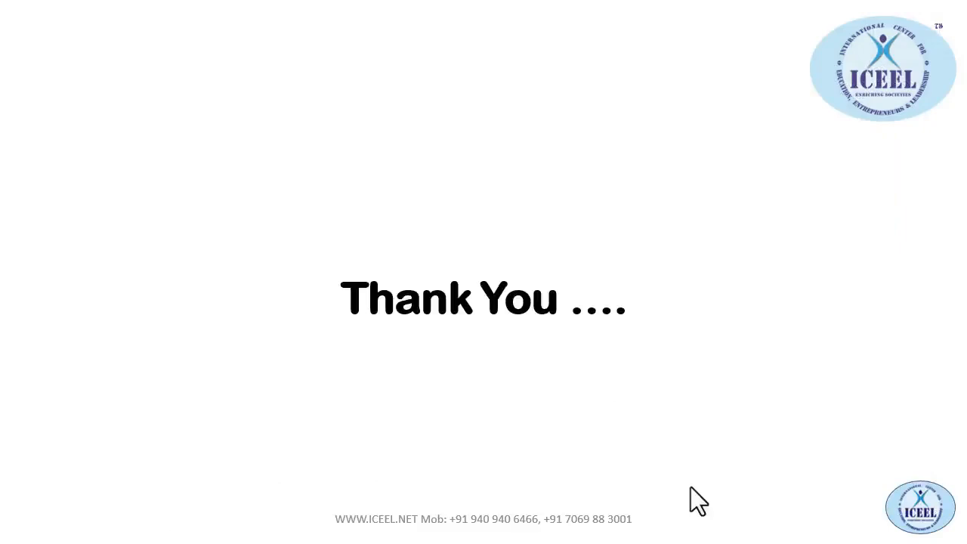
key(alt+Tab)
key(alt+Tab)
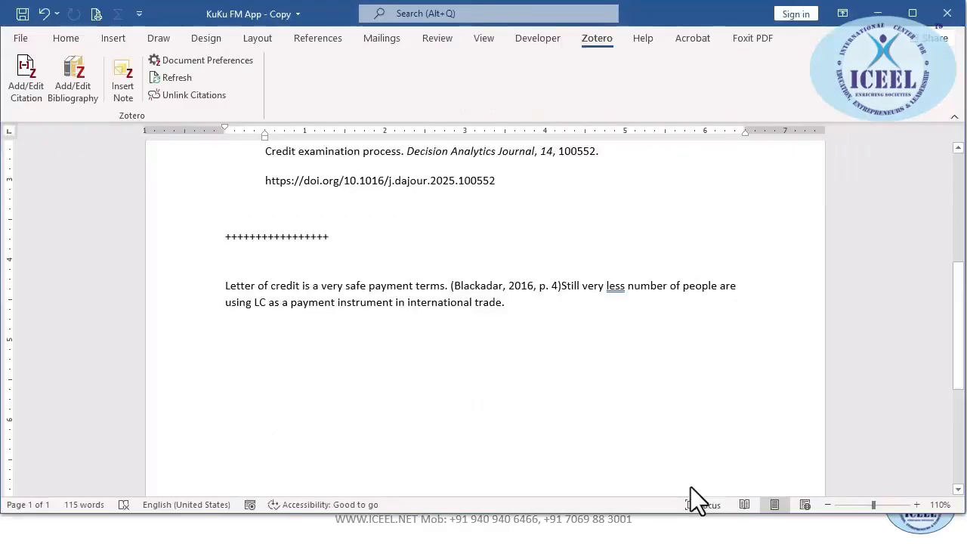
Switch from Word to the Google Meet call in Chrome
key(alt+Tab)
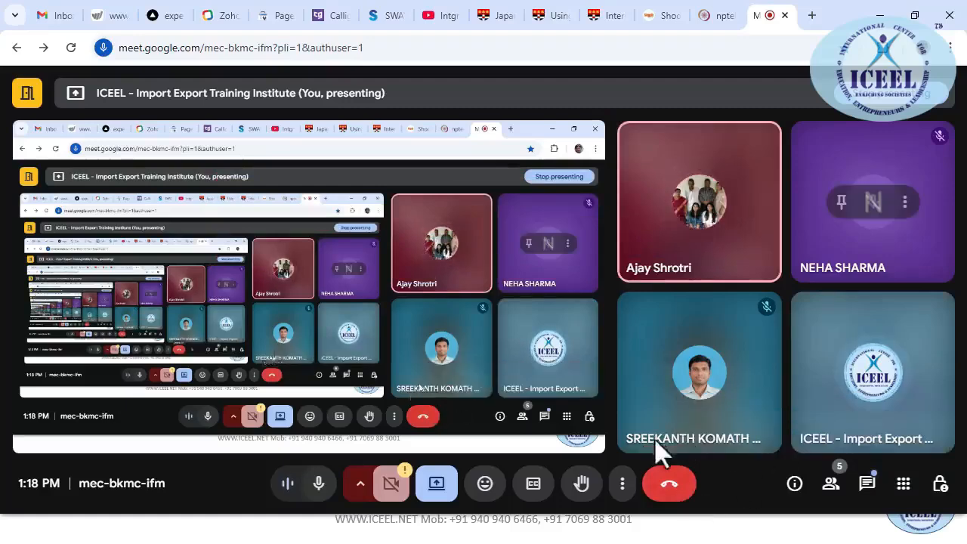
Open the Meet chat and send the presenter's contact phone number with its digits spaced out
click(865, 486)
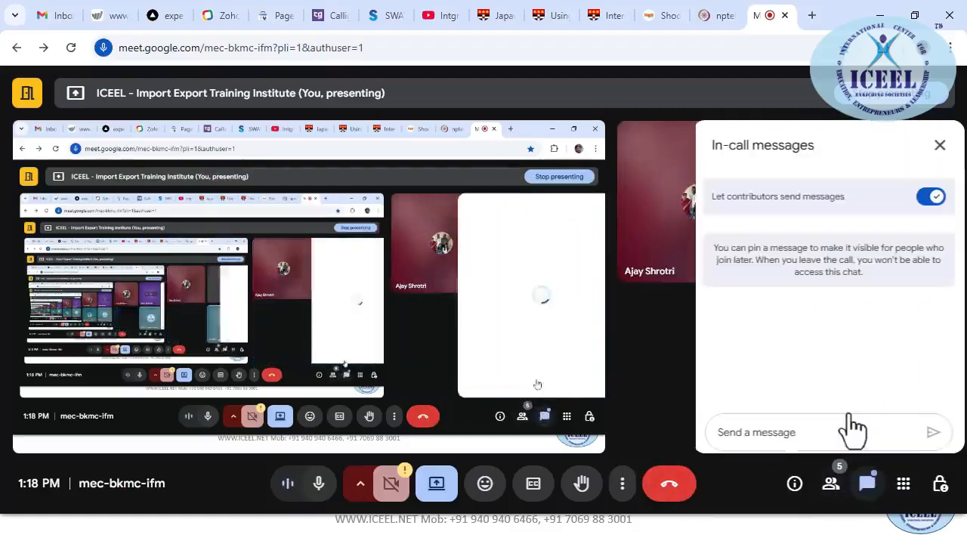
click(766, 428)
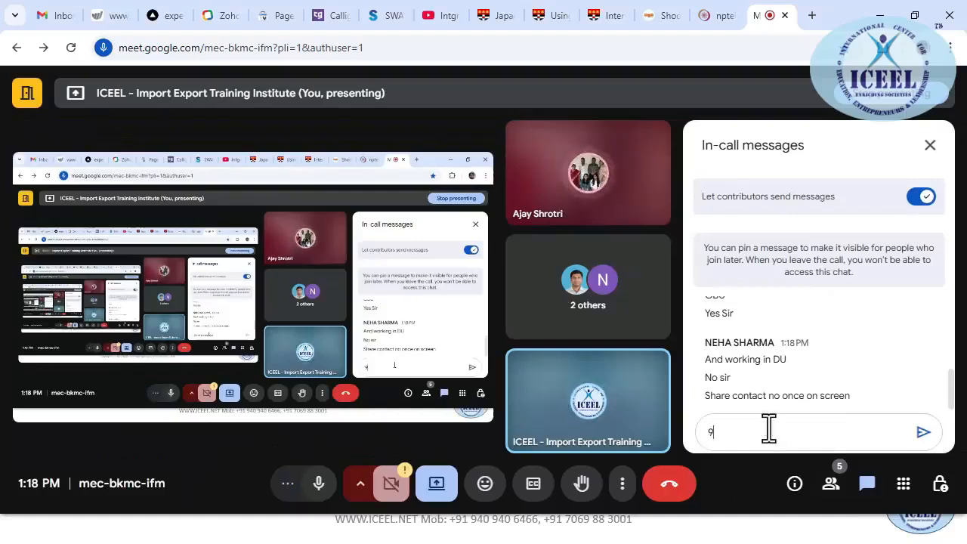
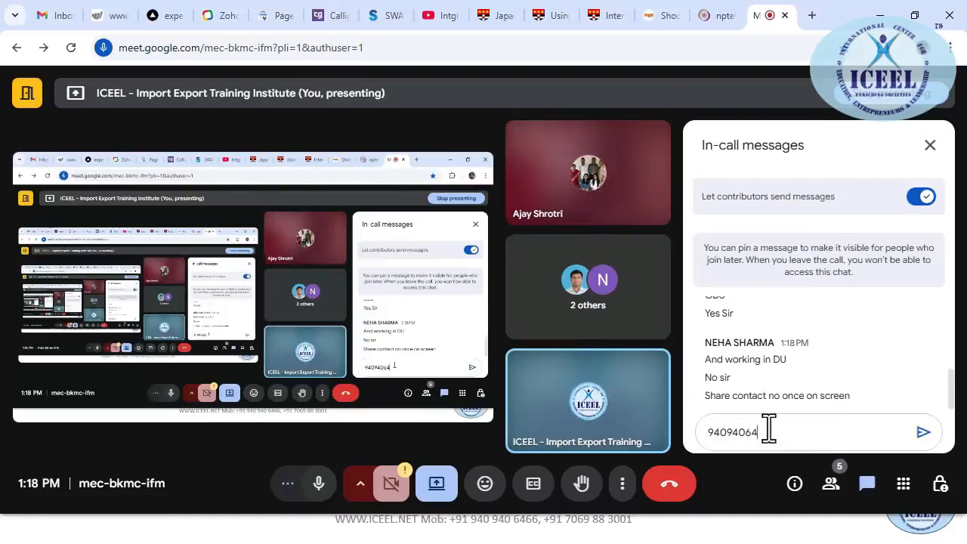
key(Left)
key(Left)
key(Left)
key(Left)
key(Left)
key(Right)
key(Right)
key(Right)
key(Return)
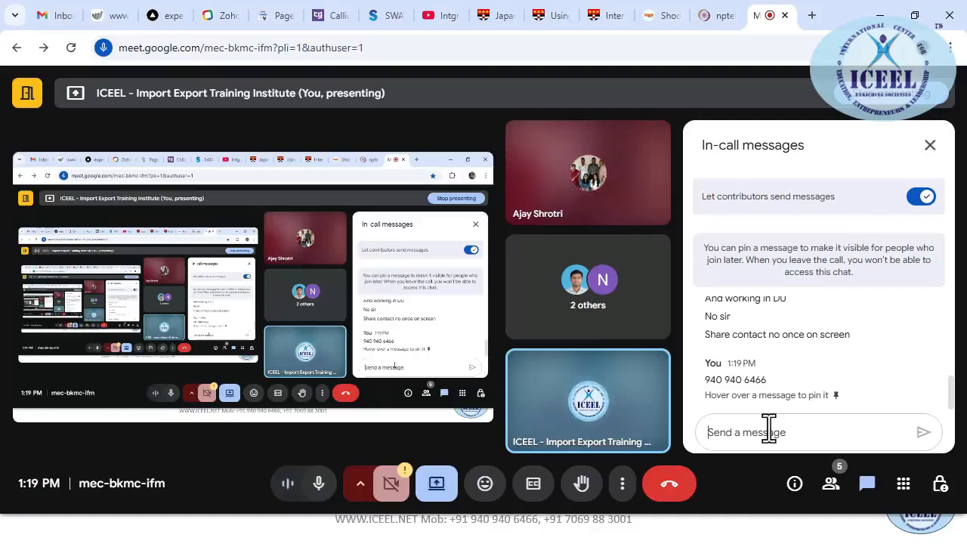
Highlight the word GBU and part of the sent phone number in the chat
scroll(747, 378, up, 3)
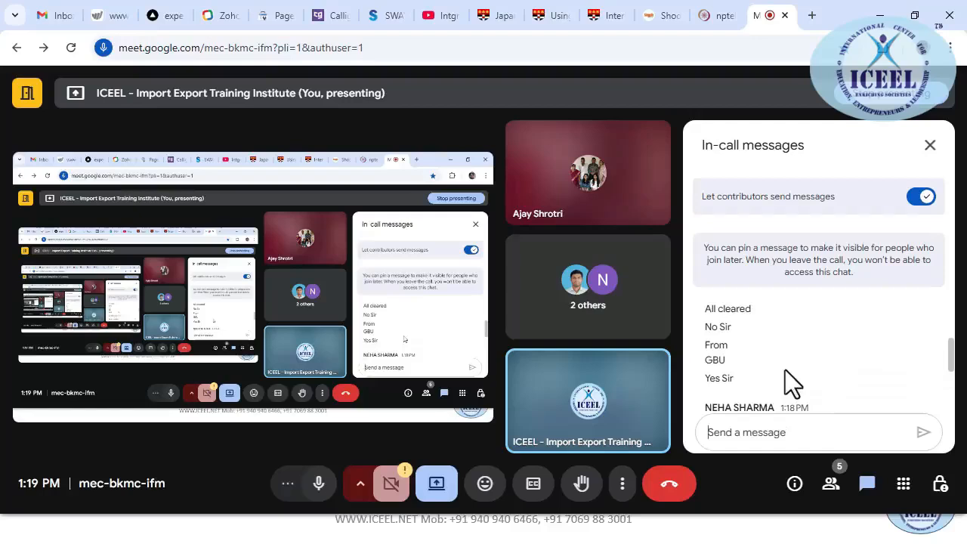
double_click(714, 360)
scroll(757, 380, down, 4)
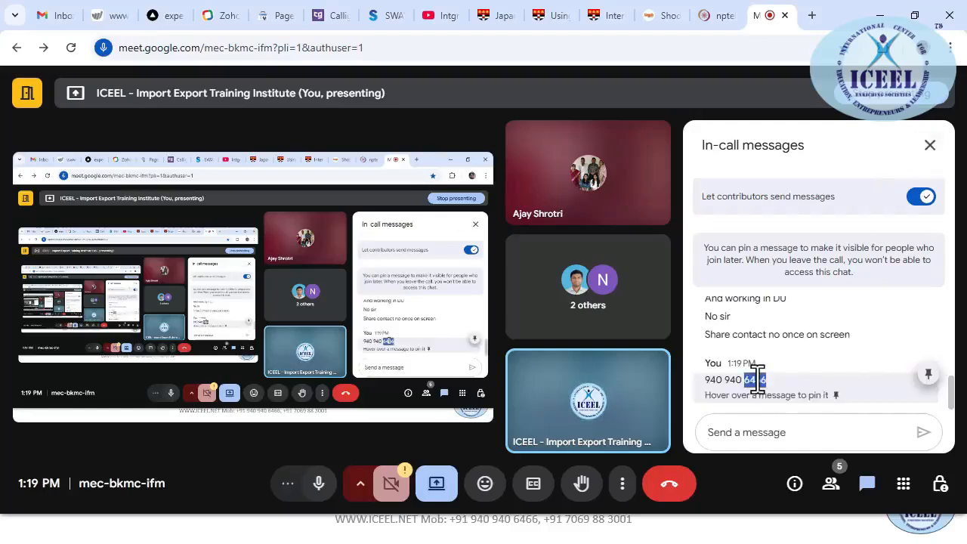
double_click(749, 335)
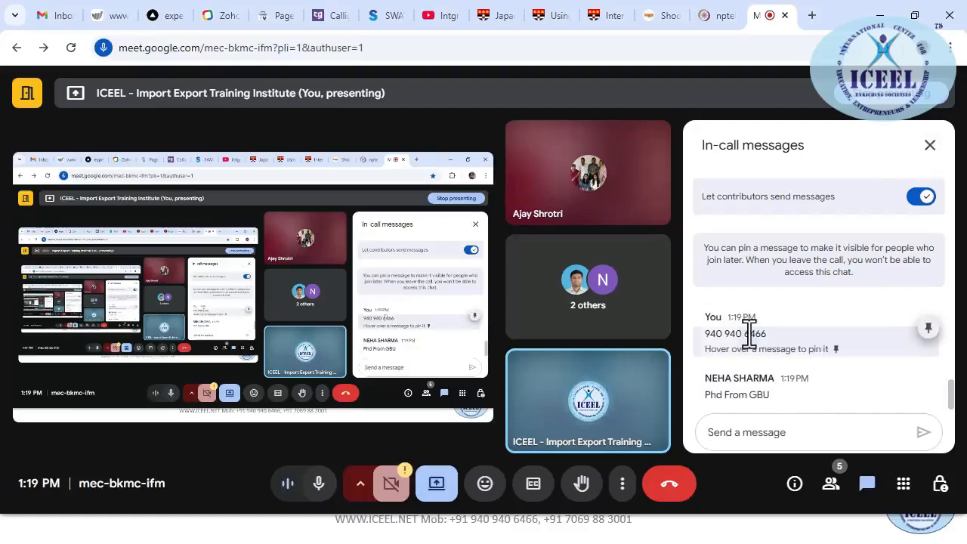